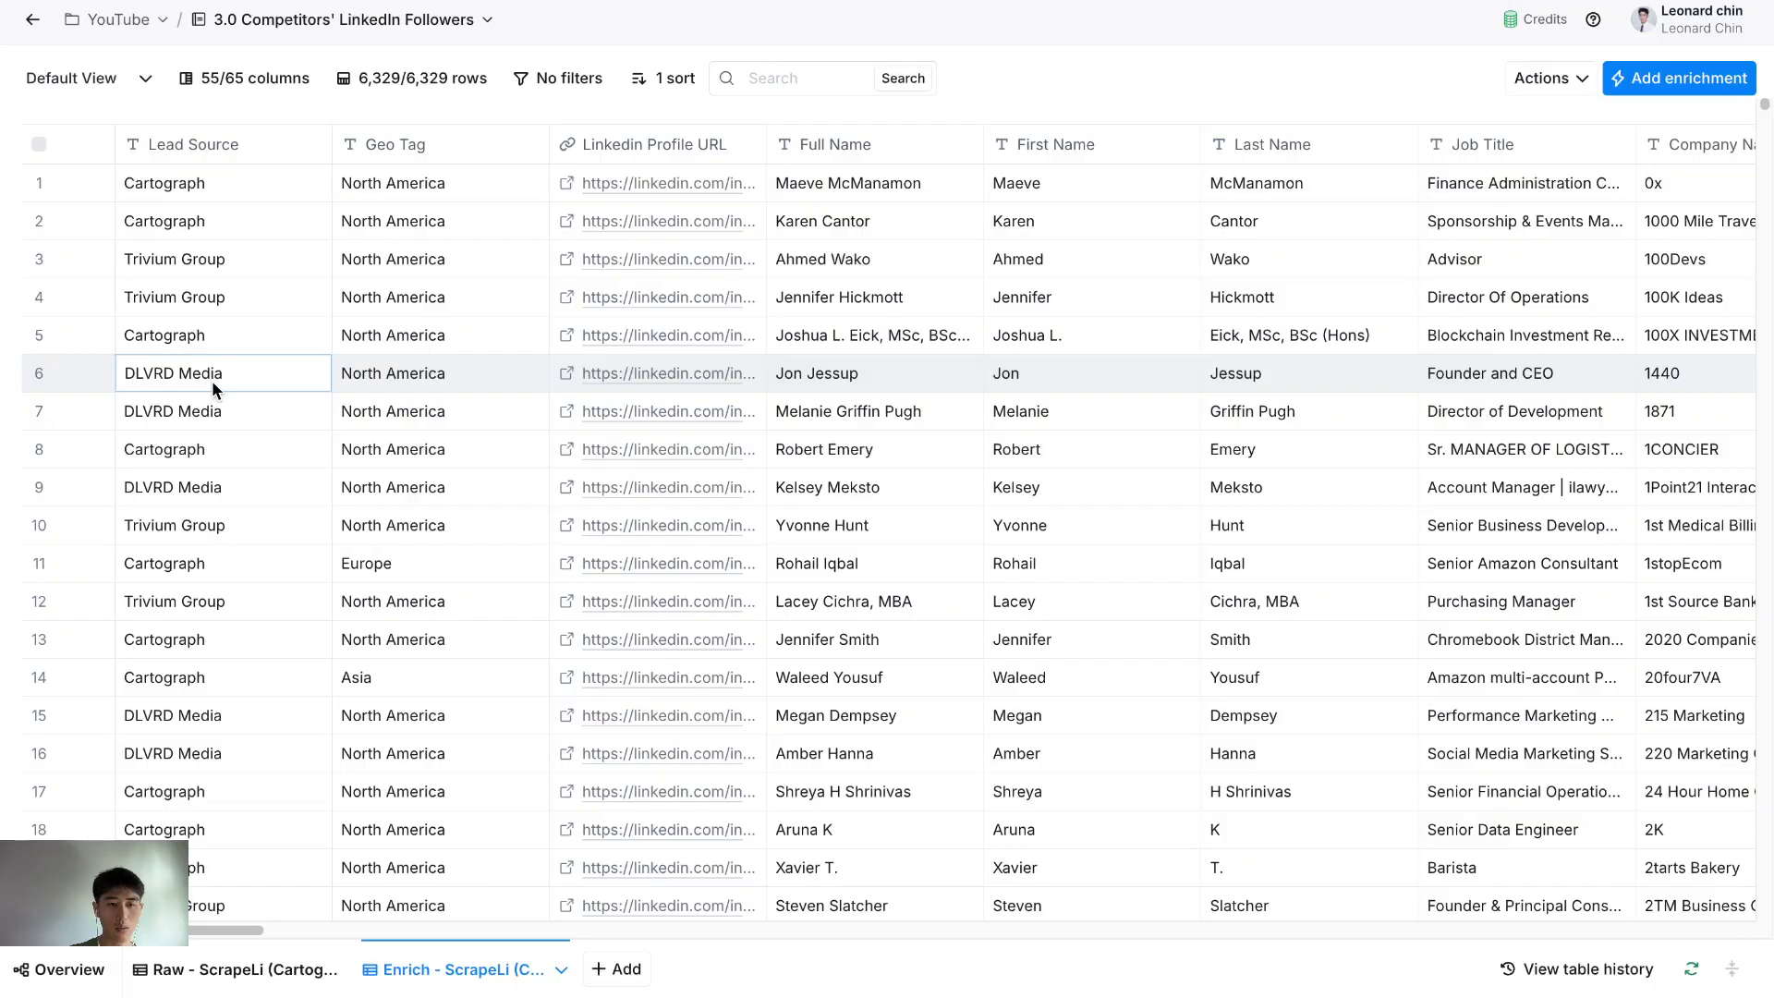
- Switch to the ScrapeLi pricing spreadsheet and examine the Option 1 price and price per result for 1,000 and 10,000 results
click(212, 290)
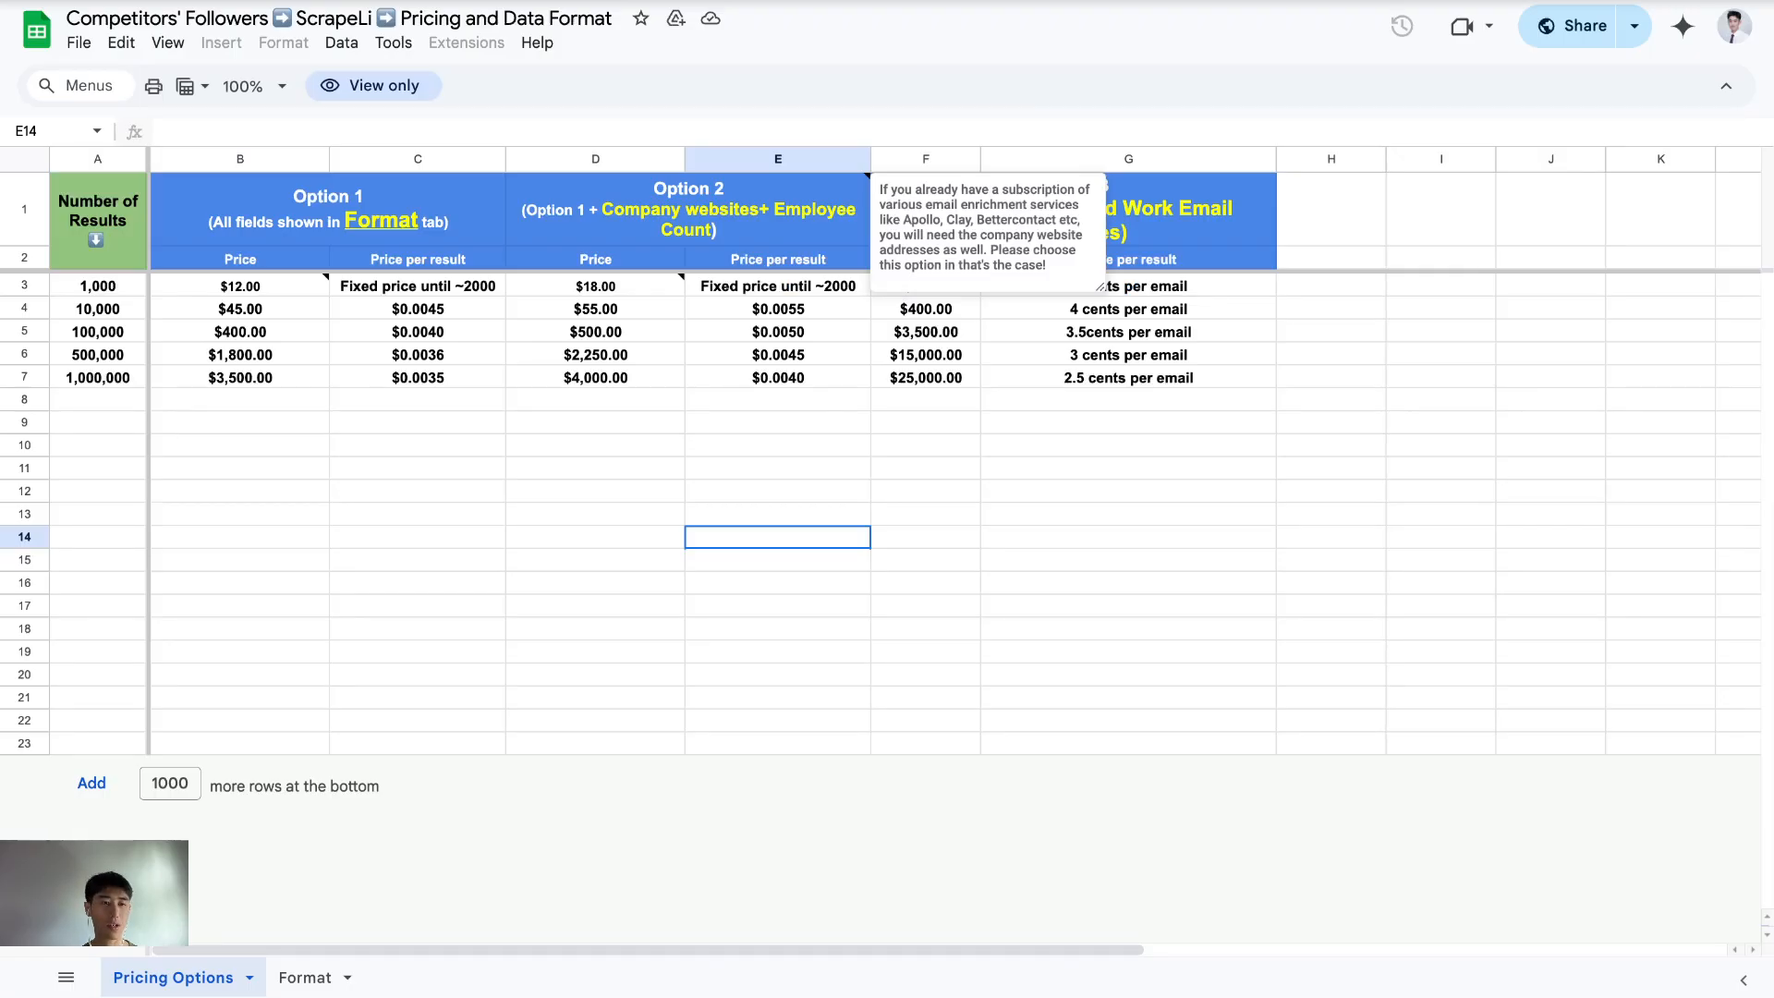
click(280, 300)
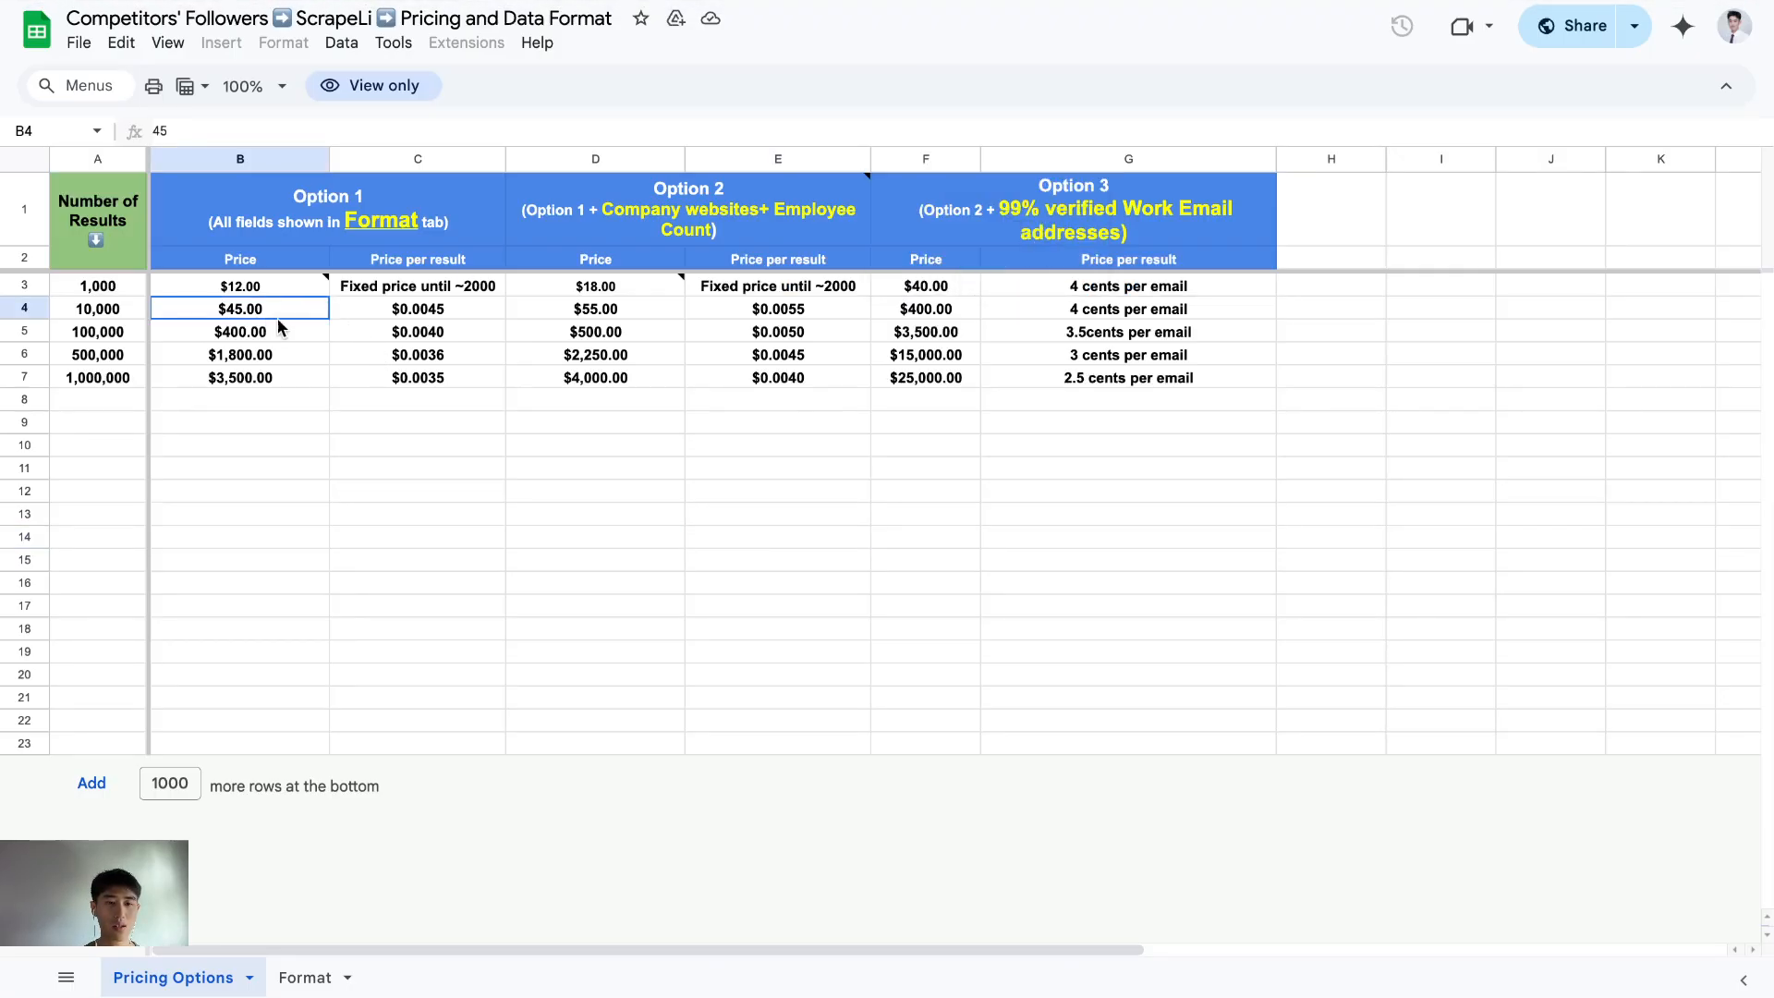
click(420, 312)
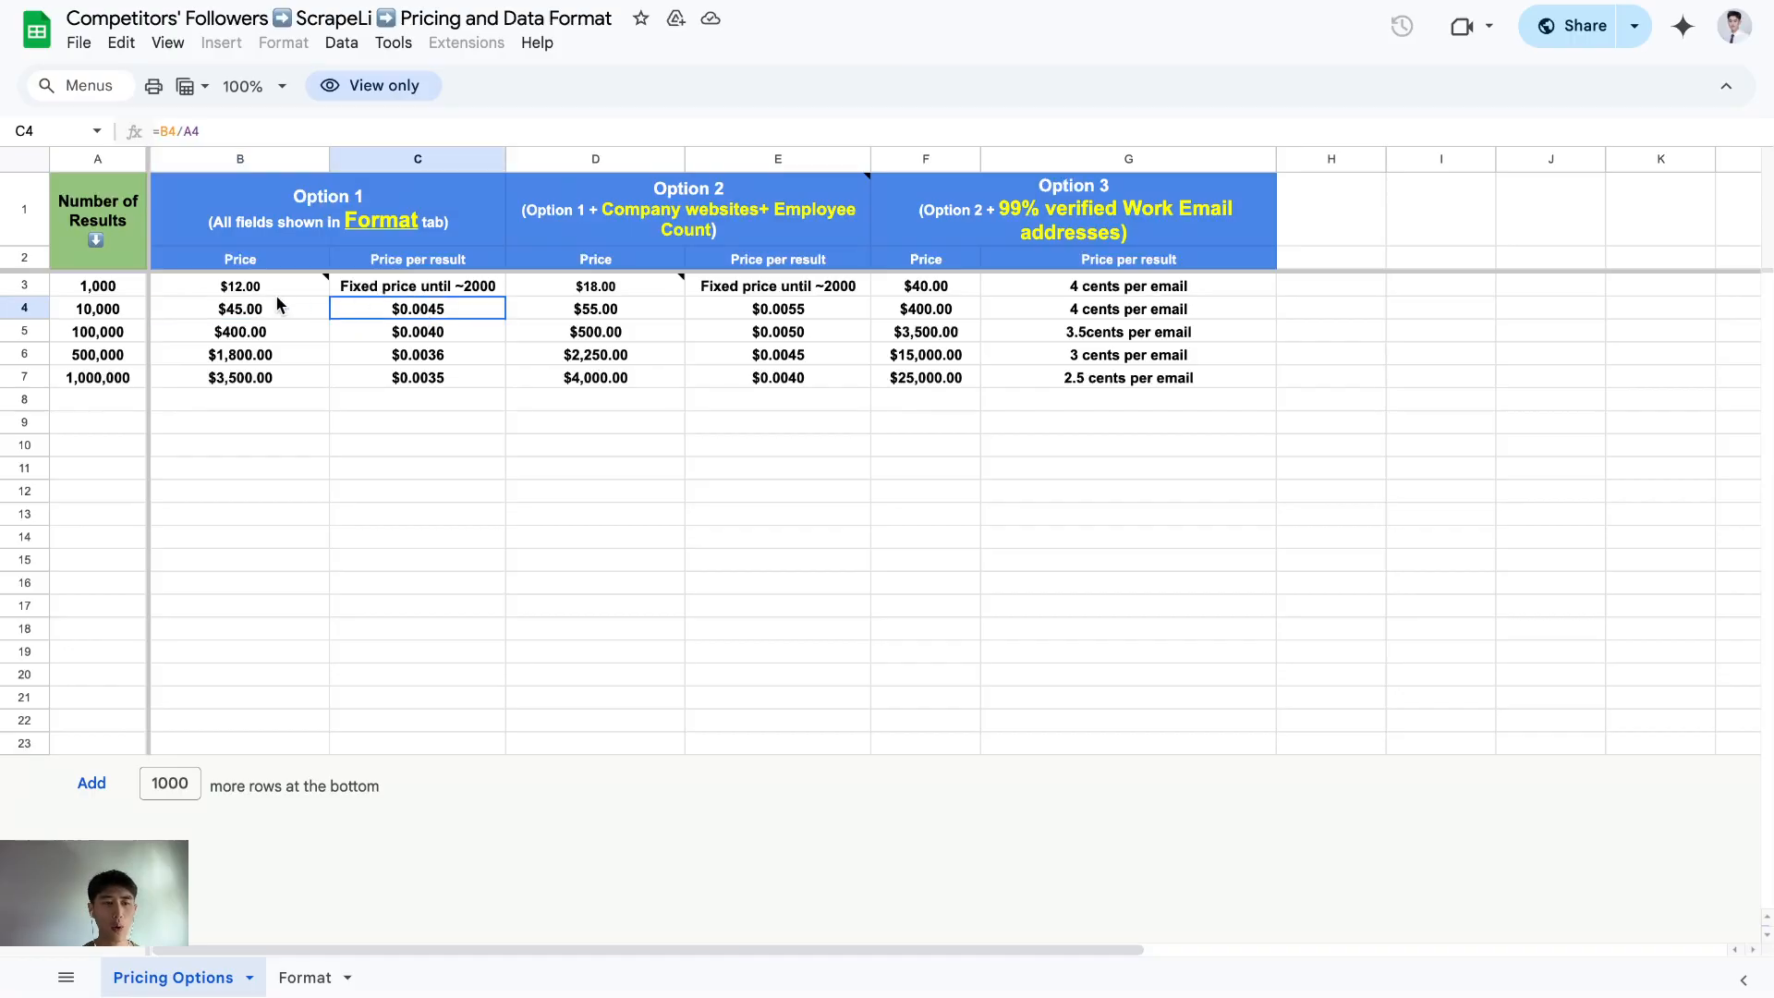
click(136, 289)
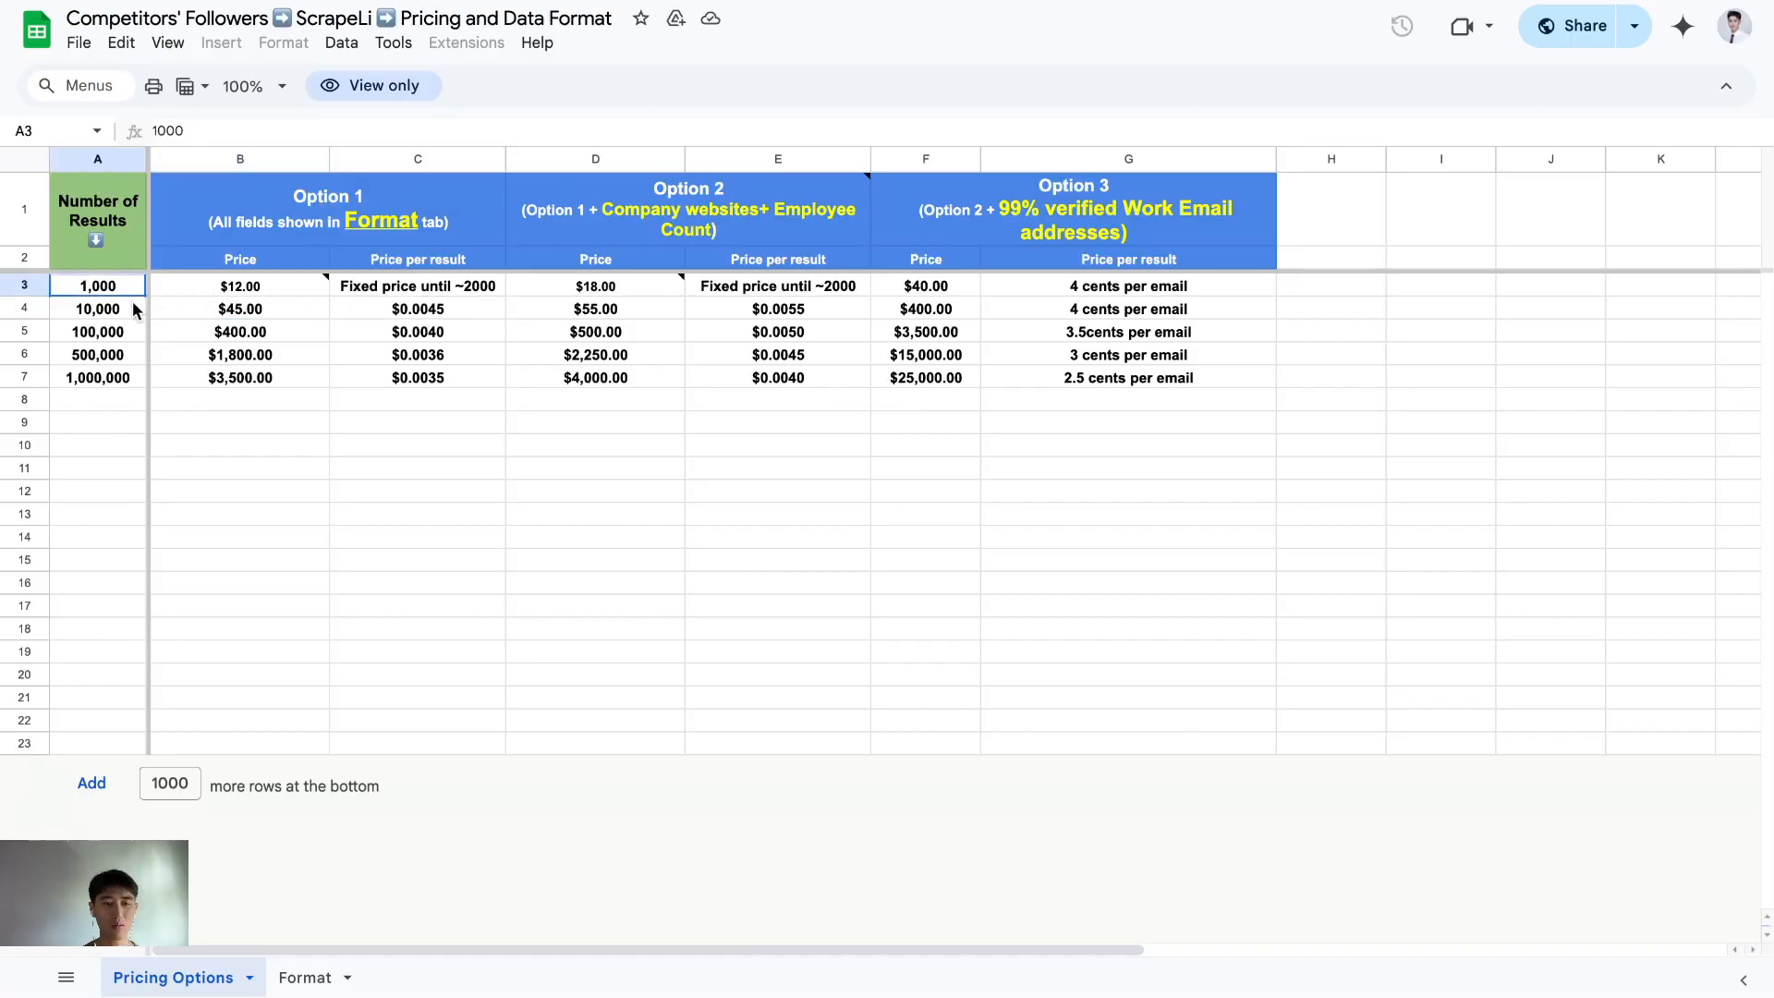
click(132, 302)
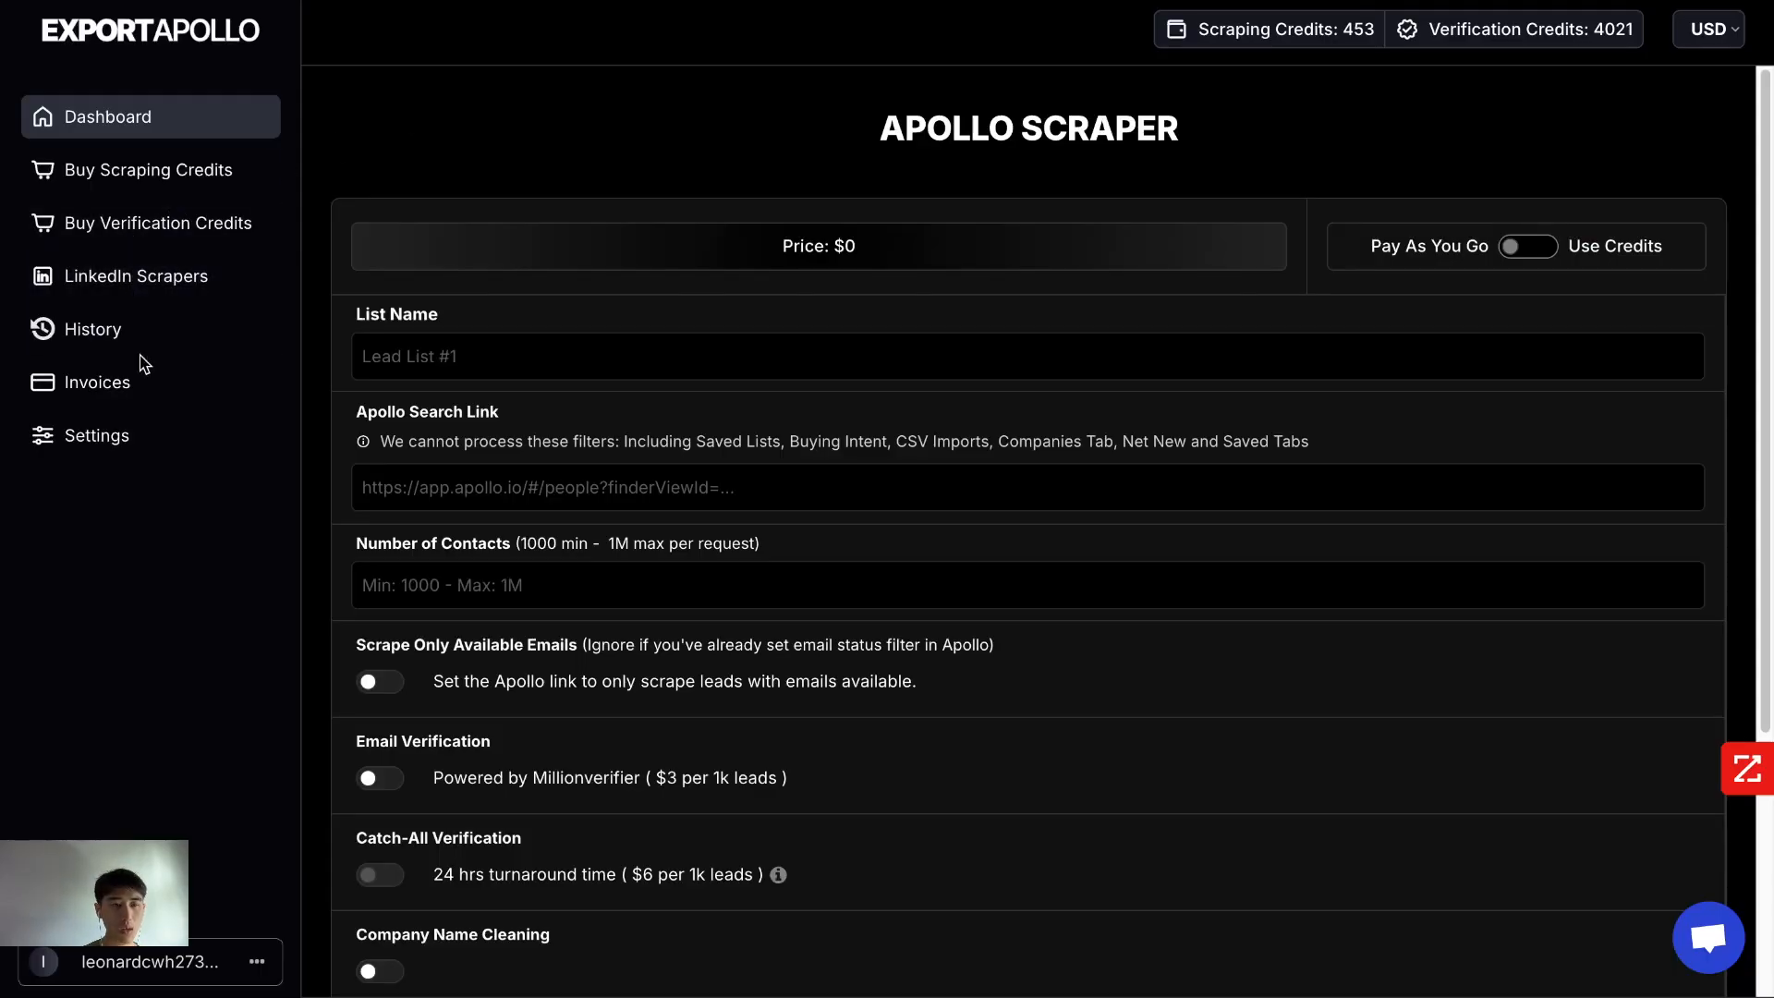
- Switch to ExportApollo, choose the Company Followers Scraper among its LinkedIn scrapers, and set the number of contacts to 10000
click(158, 296)
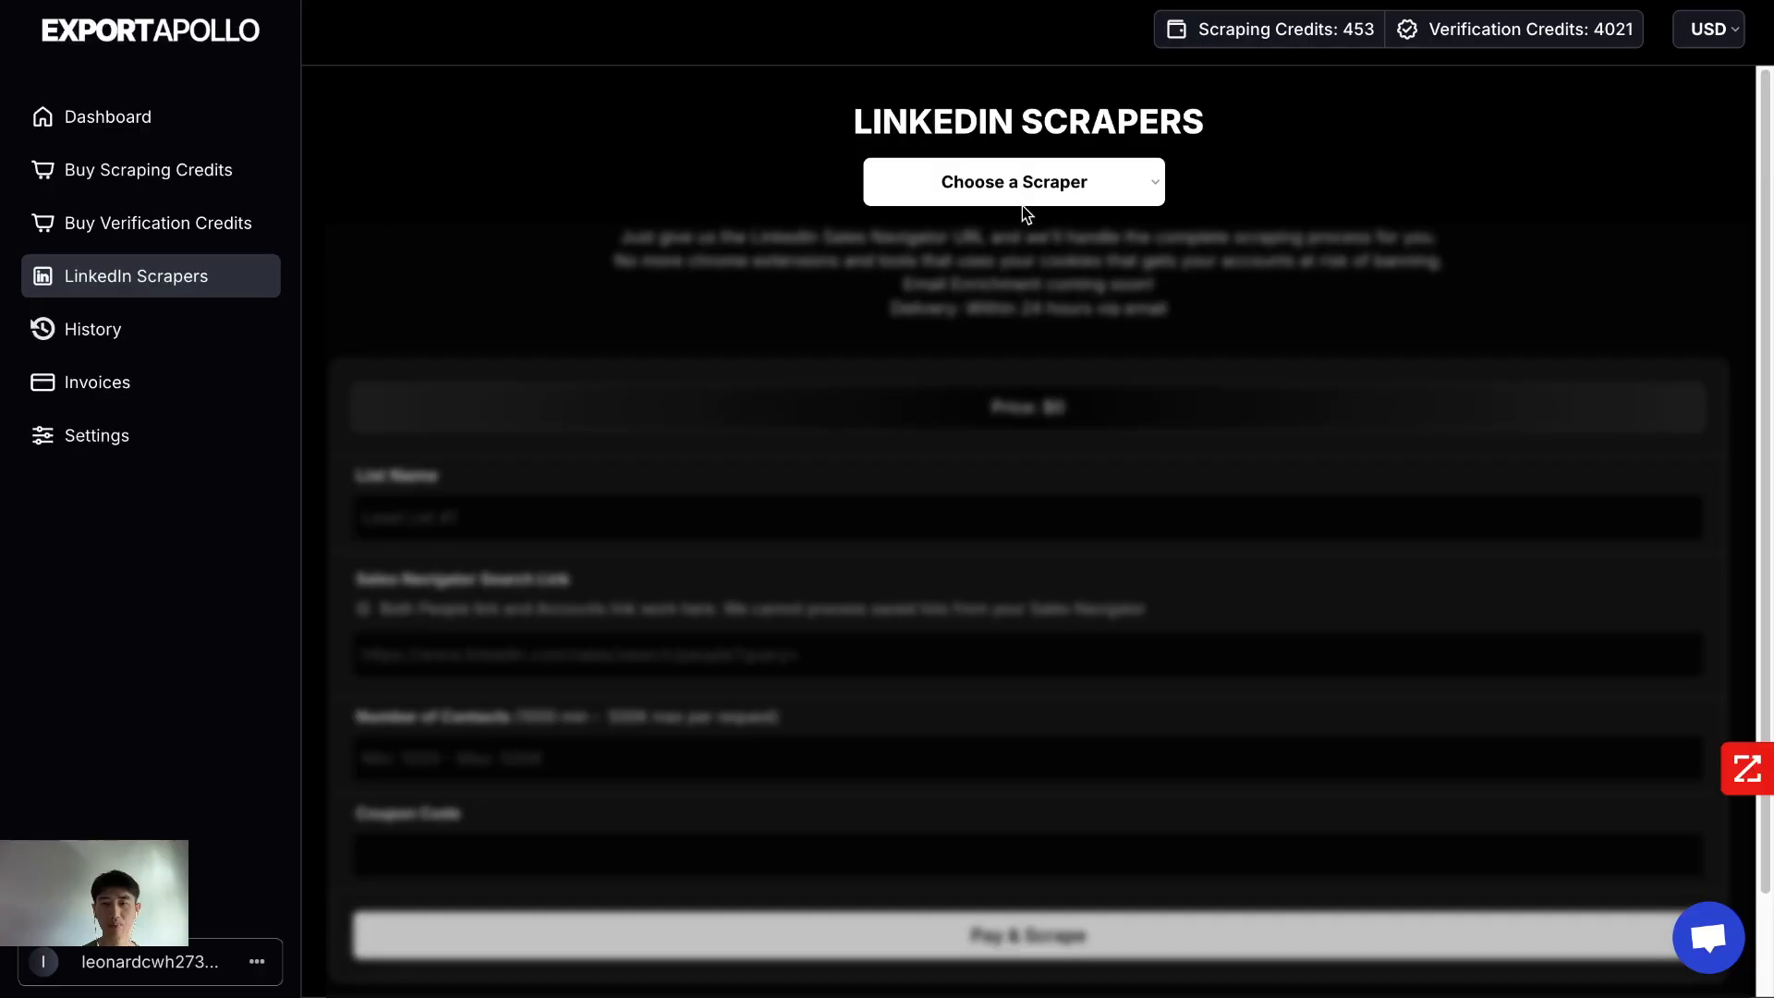
click(983, 234)
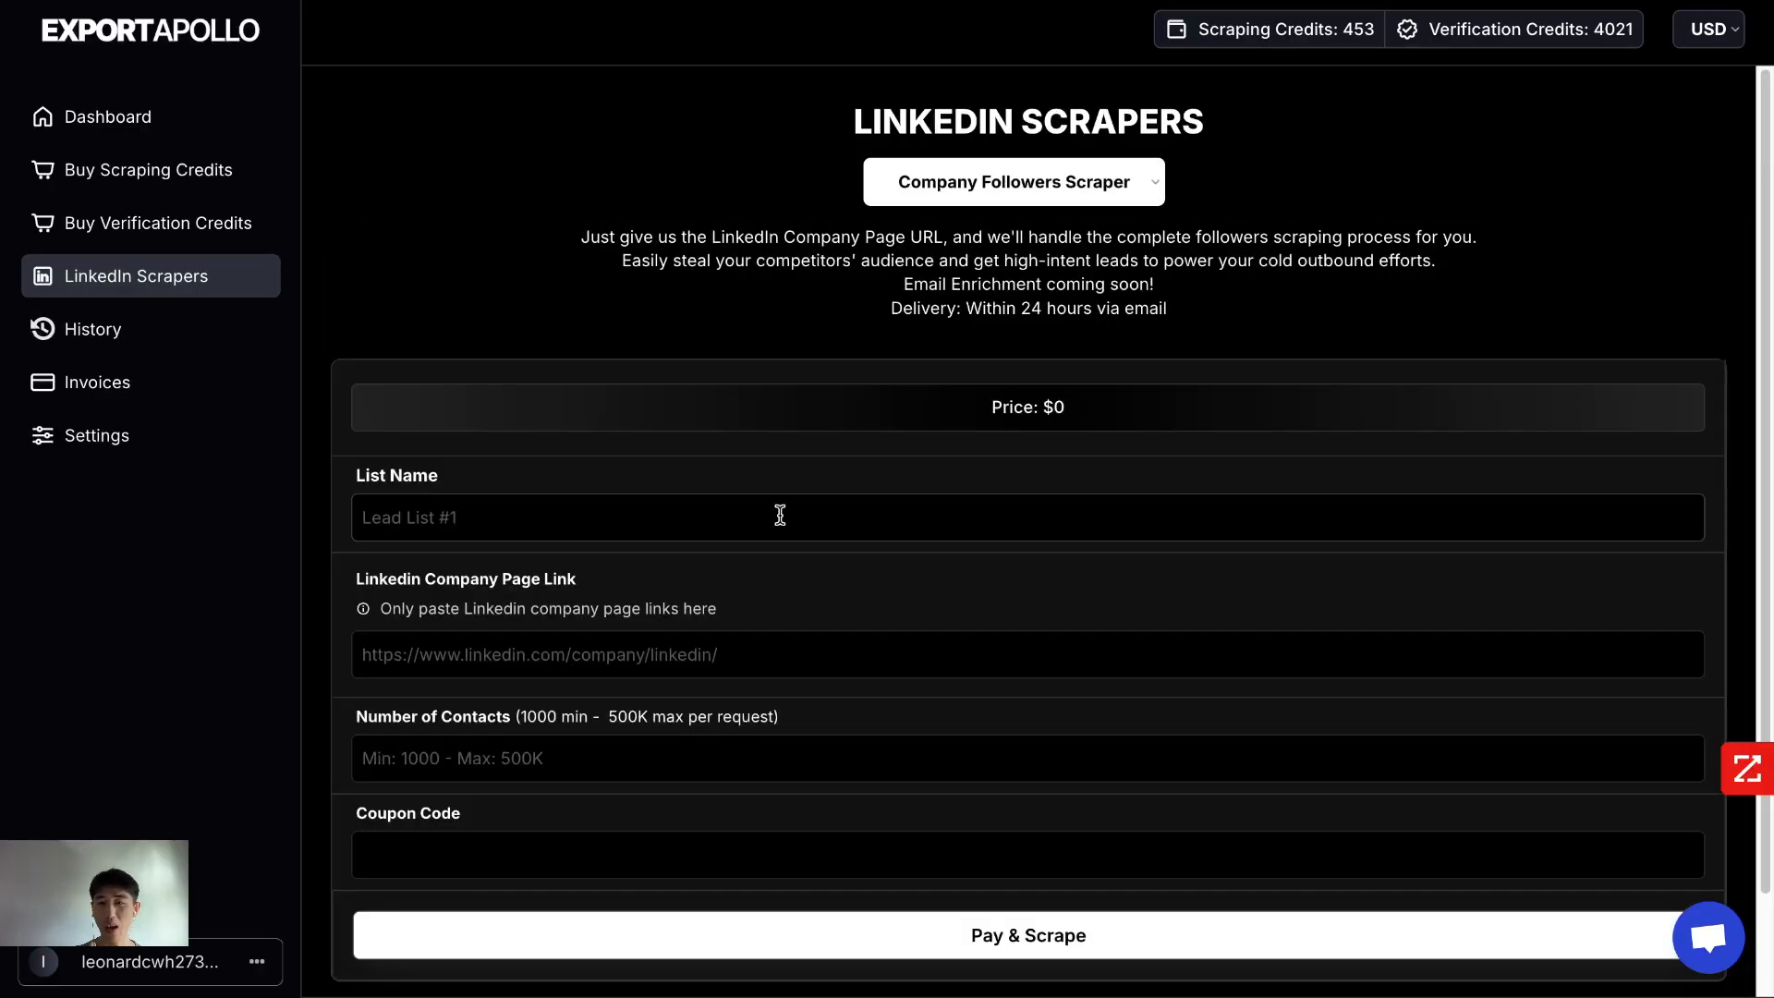
click(615, 653)
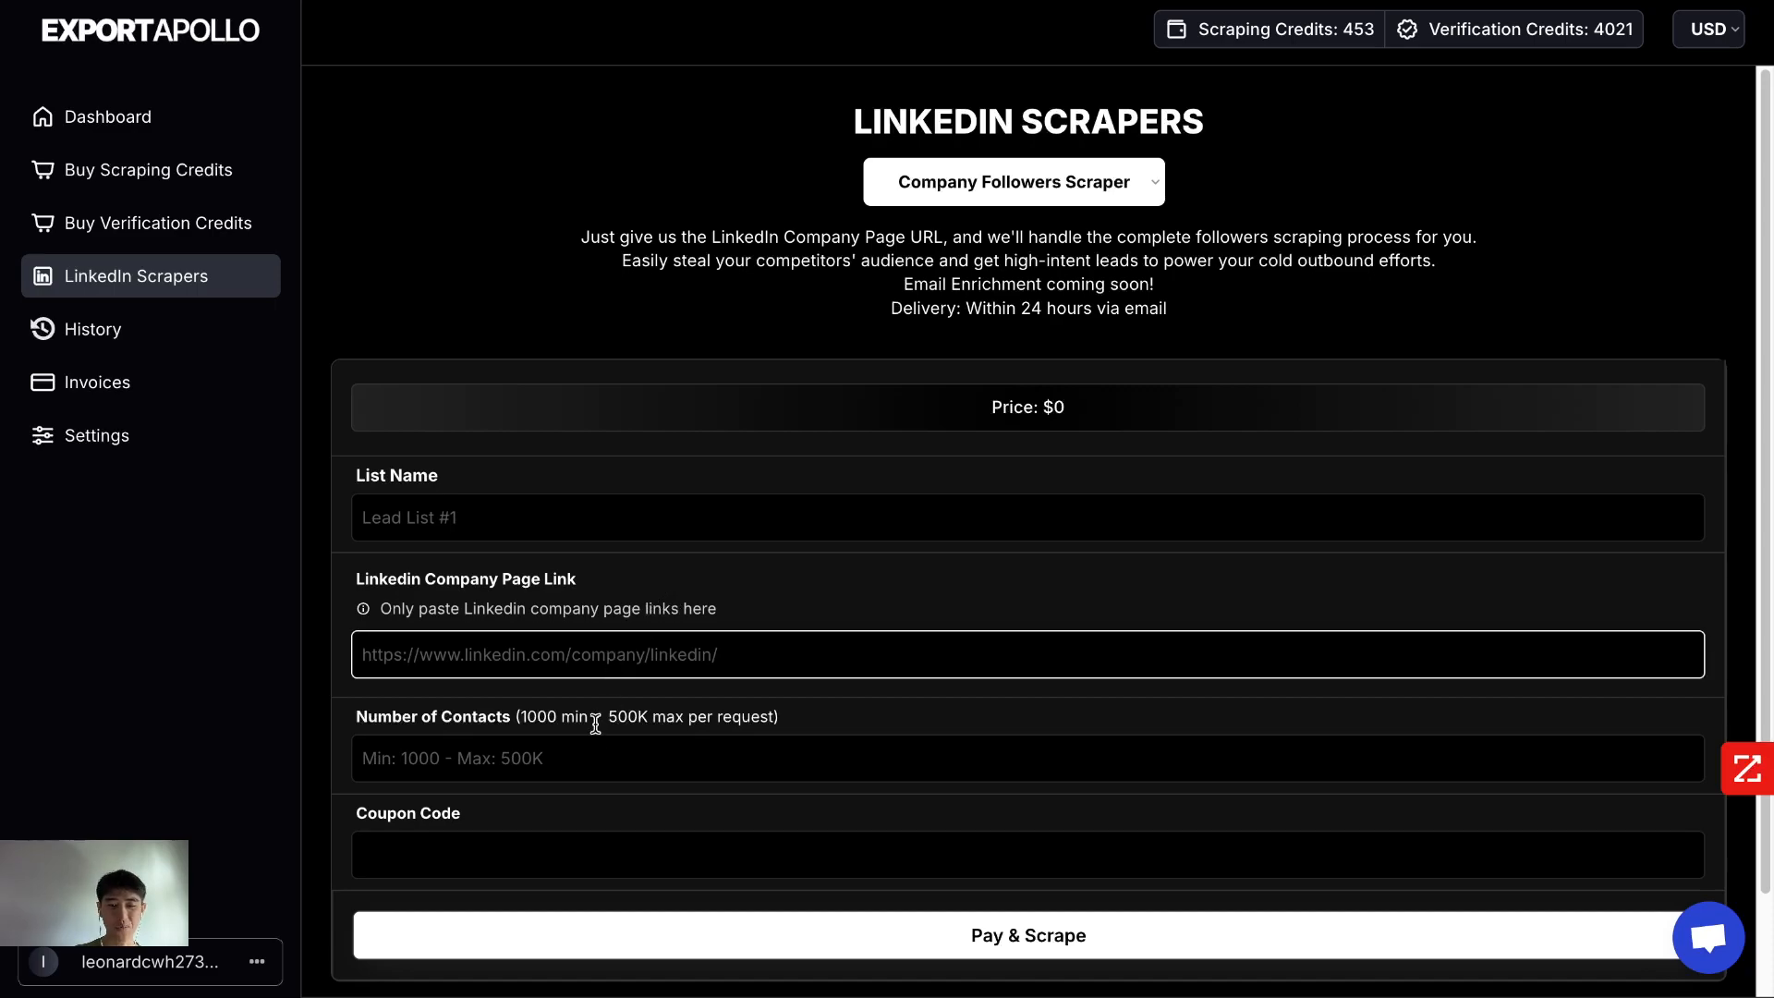
click(579, 755)
text(10000)
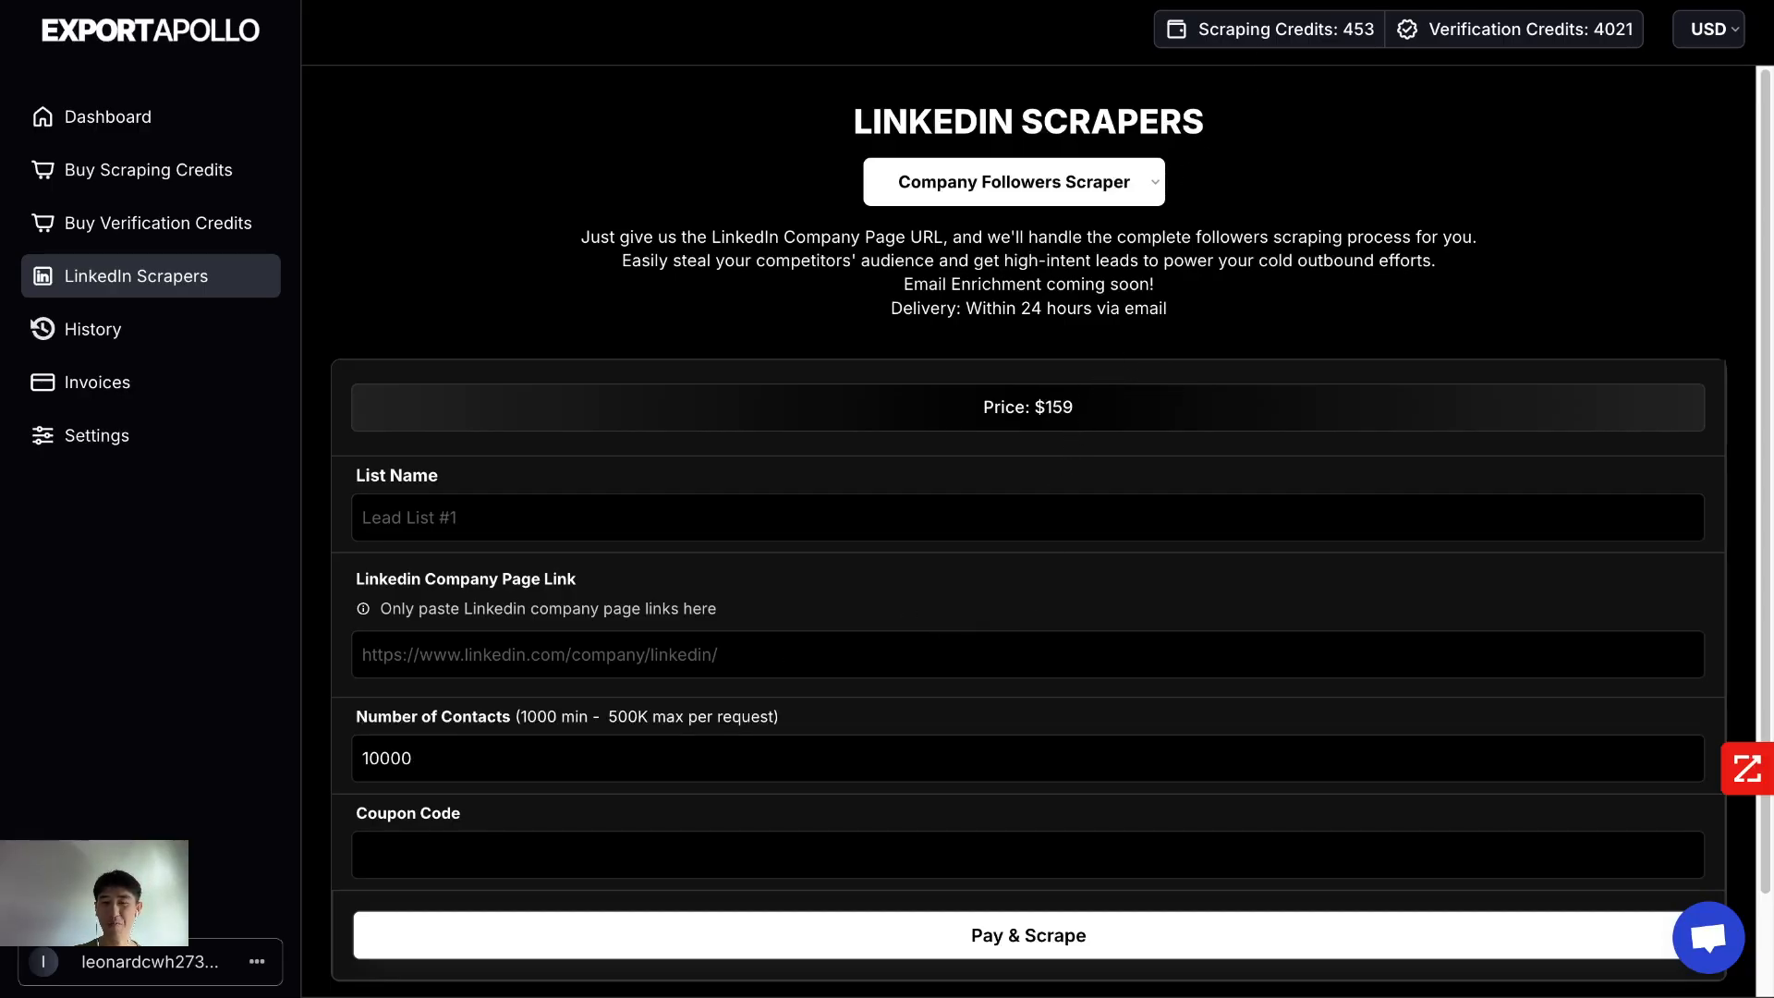
- Compare the pricing spreadsheet's Option 1 price for 10,000 results with ExportApollo's offer, including its email enrichment note
click(369, 1)
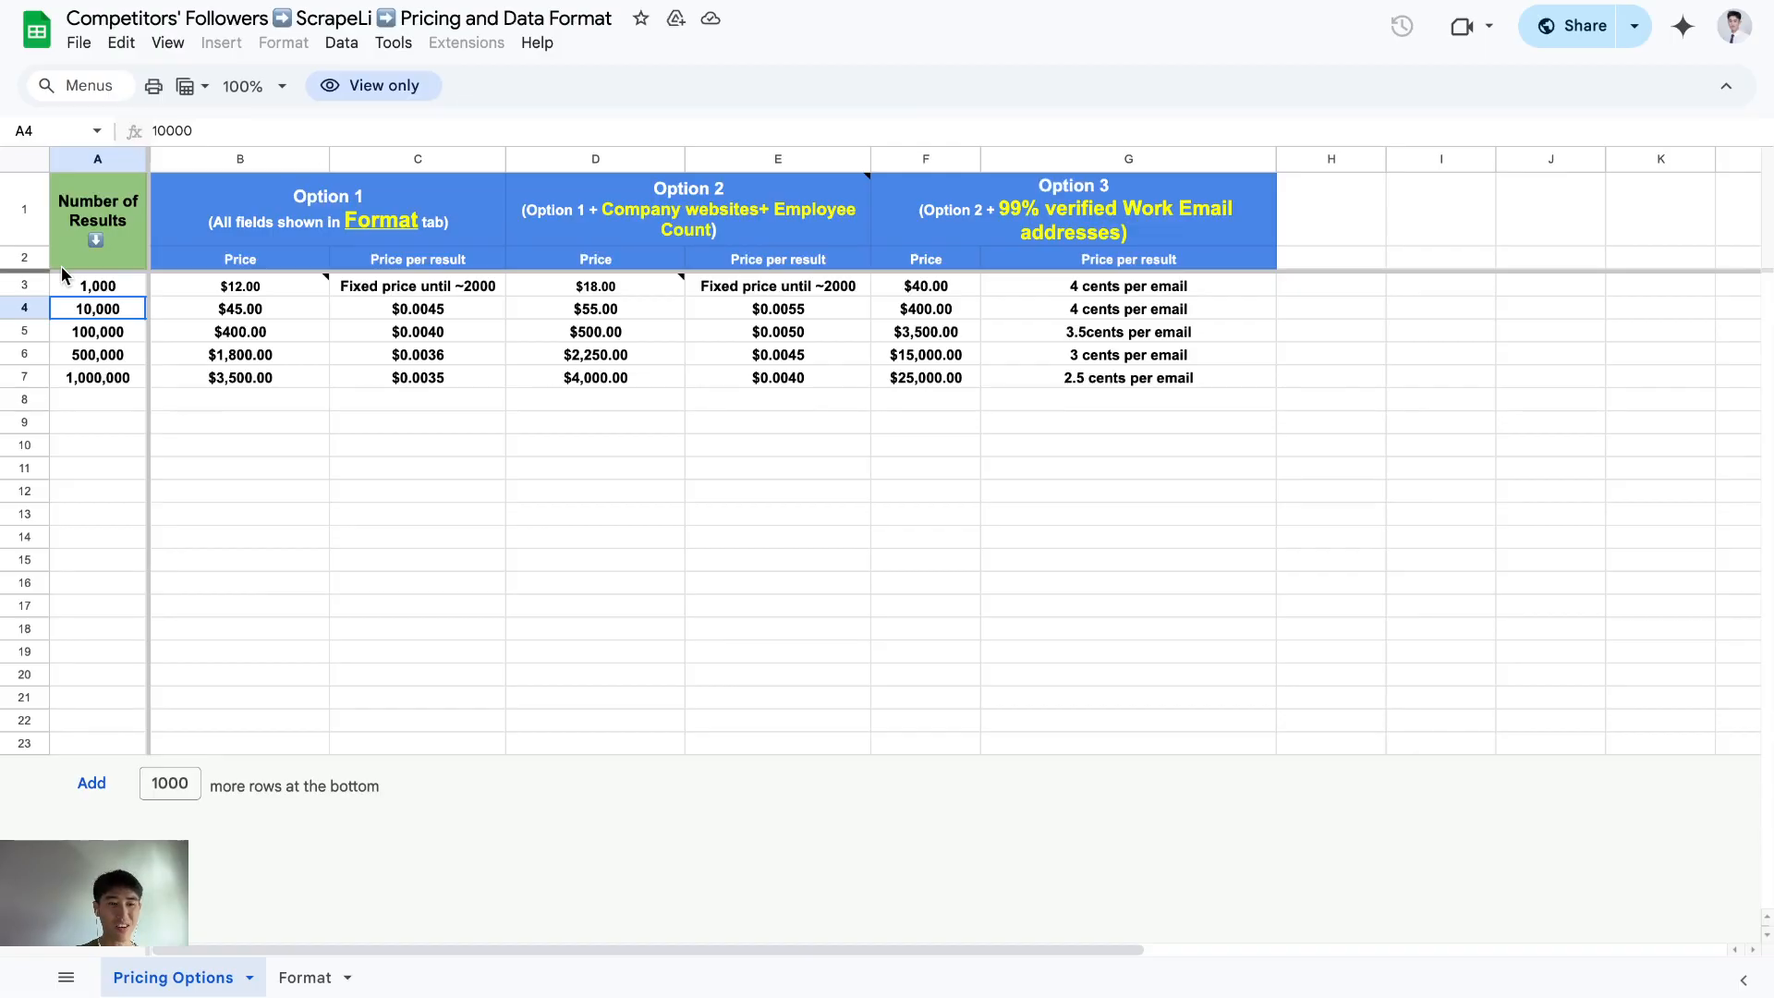
click(201, 312)
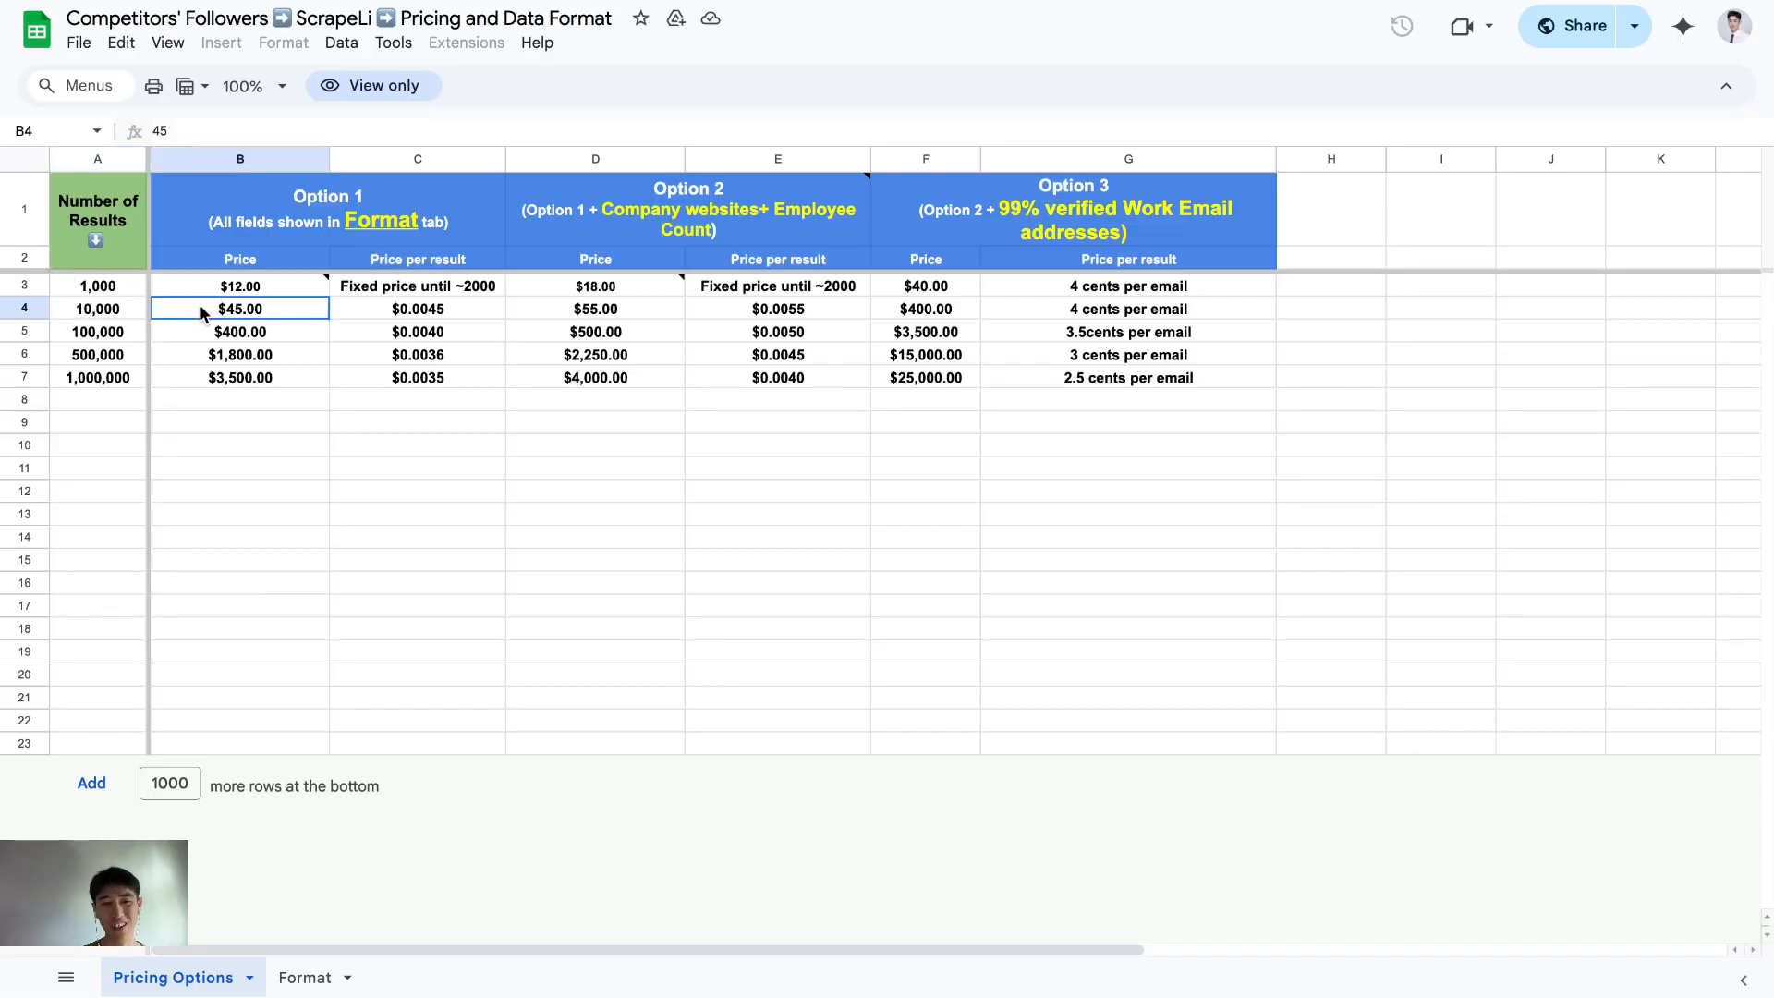
click(919, 1)
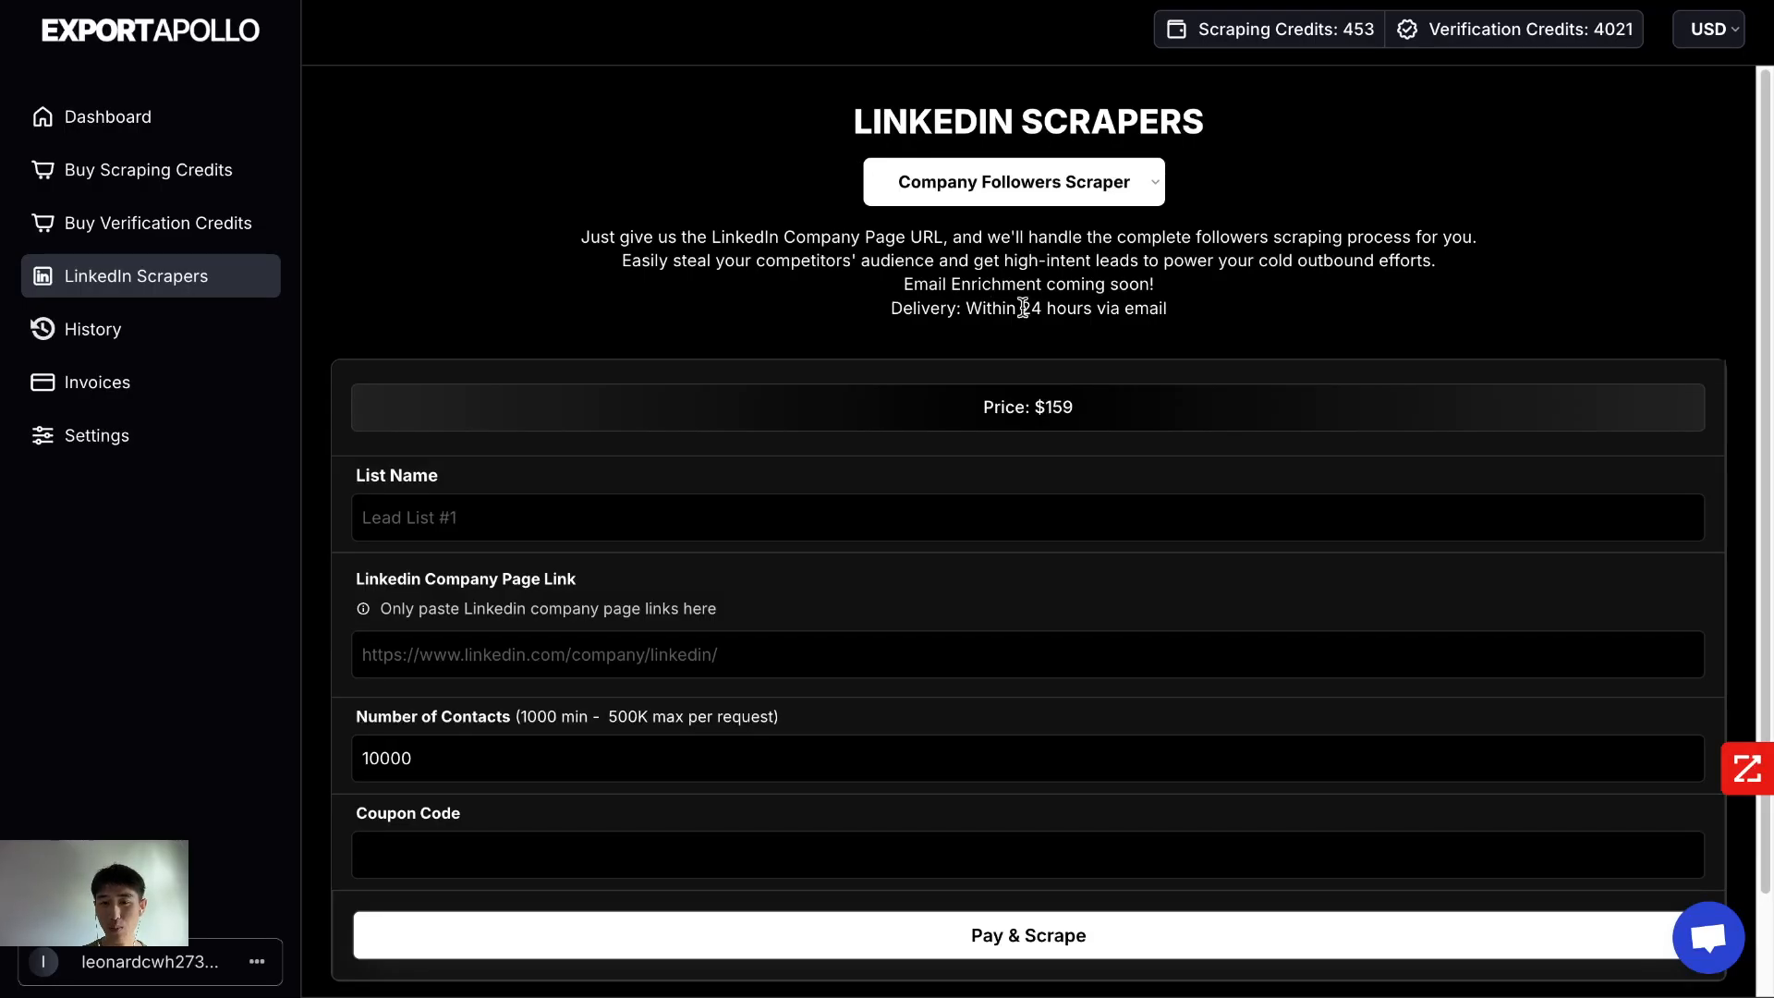
drag(929, 284, 1104, 286)
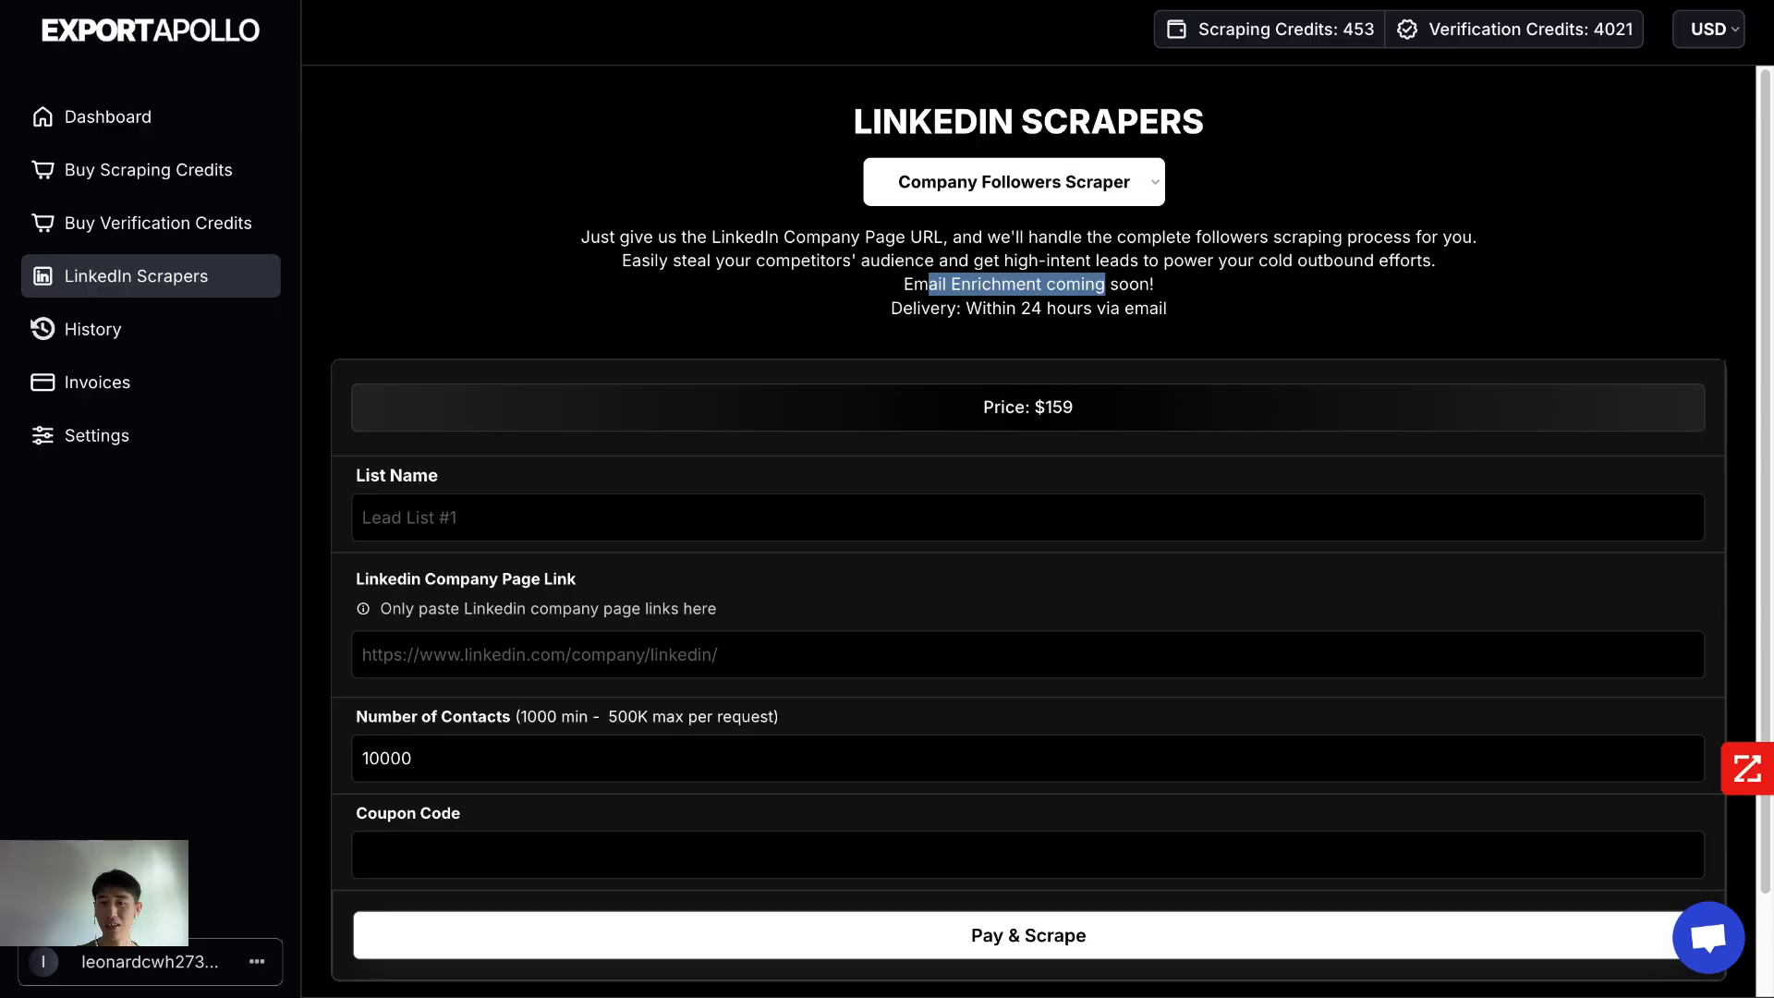
- Return to the pricing spreadsheet and check the Option 3 verified work email prices against Option 1 for 10,000 results
click(924, 0)
click(963, 381)
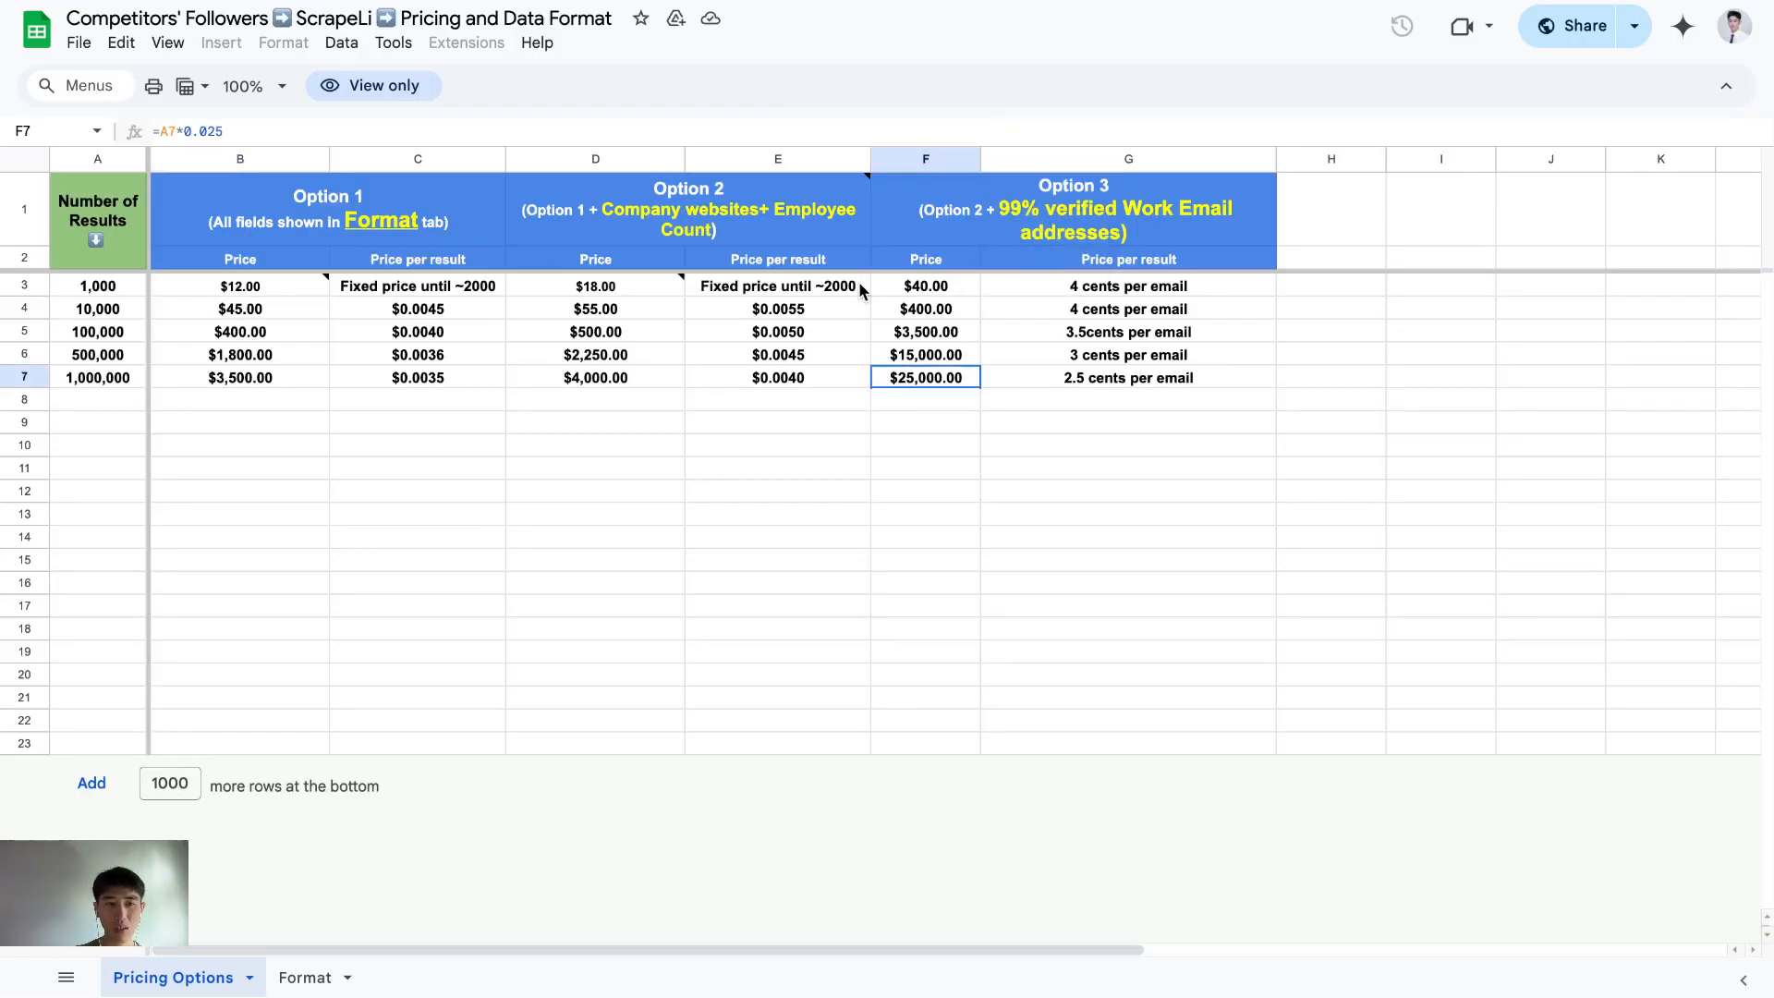
click(937, 314)
click(1028, 311)
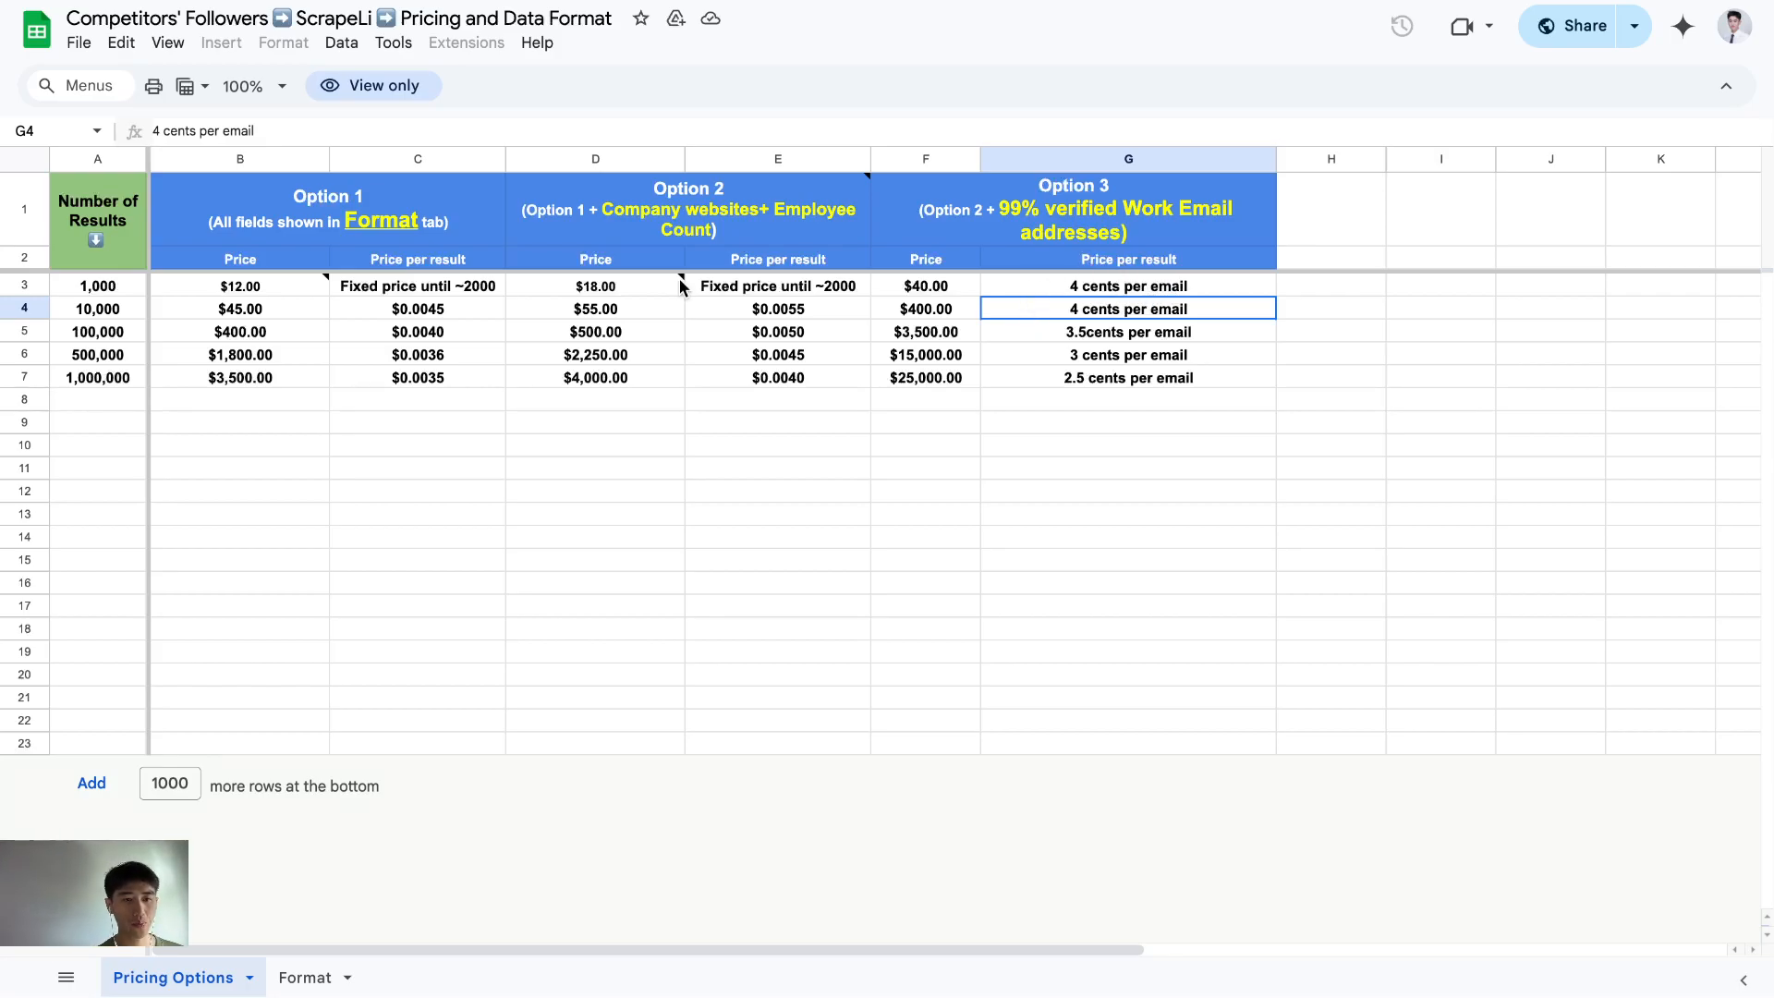
click(251, 310)
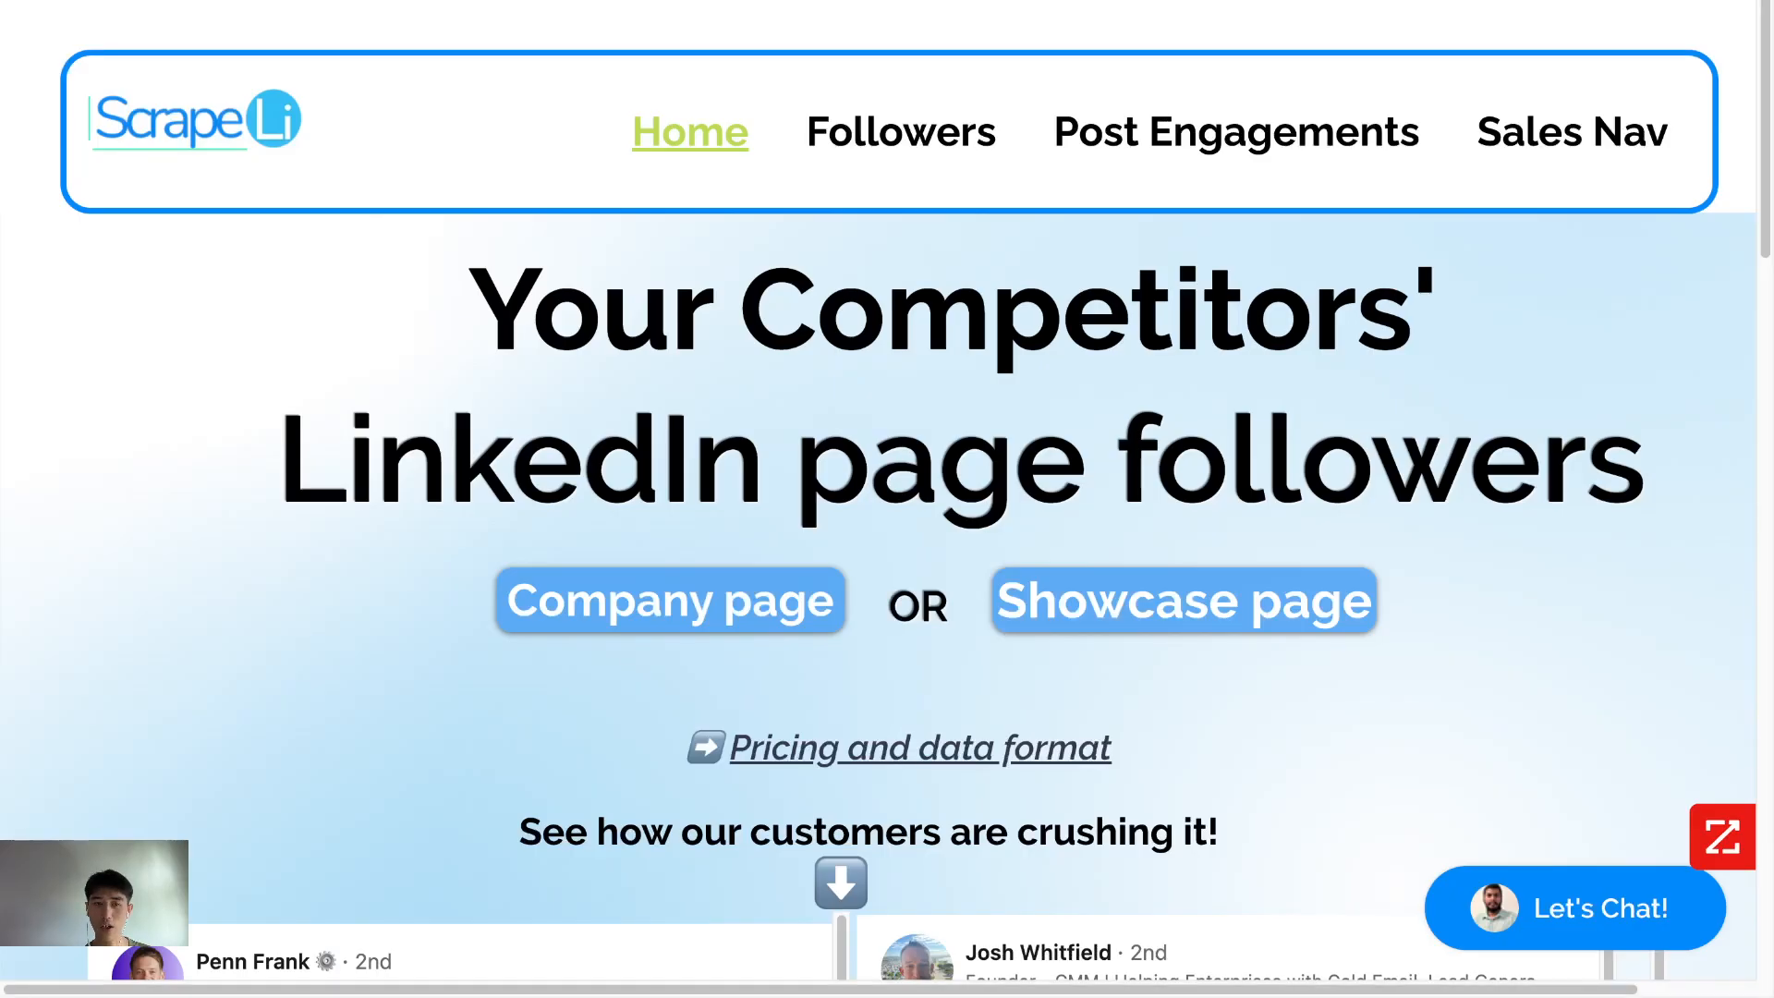
- Switch to the ScrapeLi website and review the Post Engagements order form, including its input types and pricing options
scroll(703, 278, down, 3)
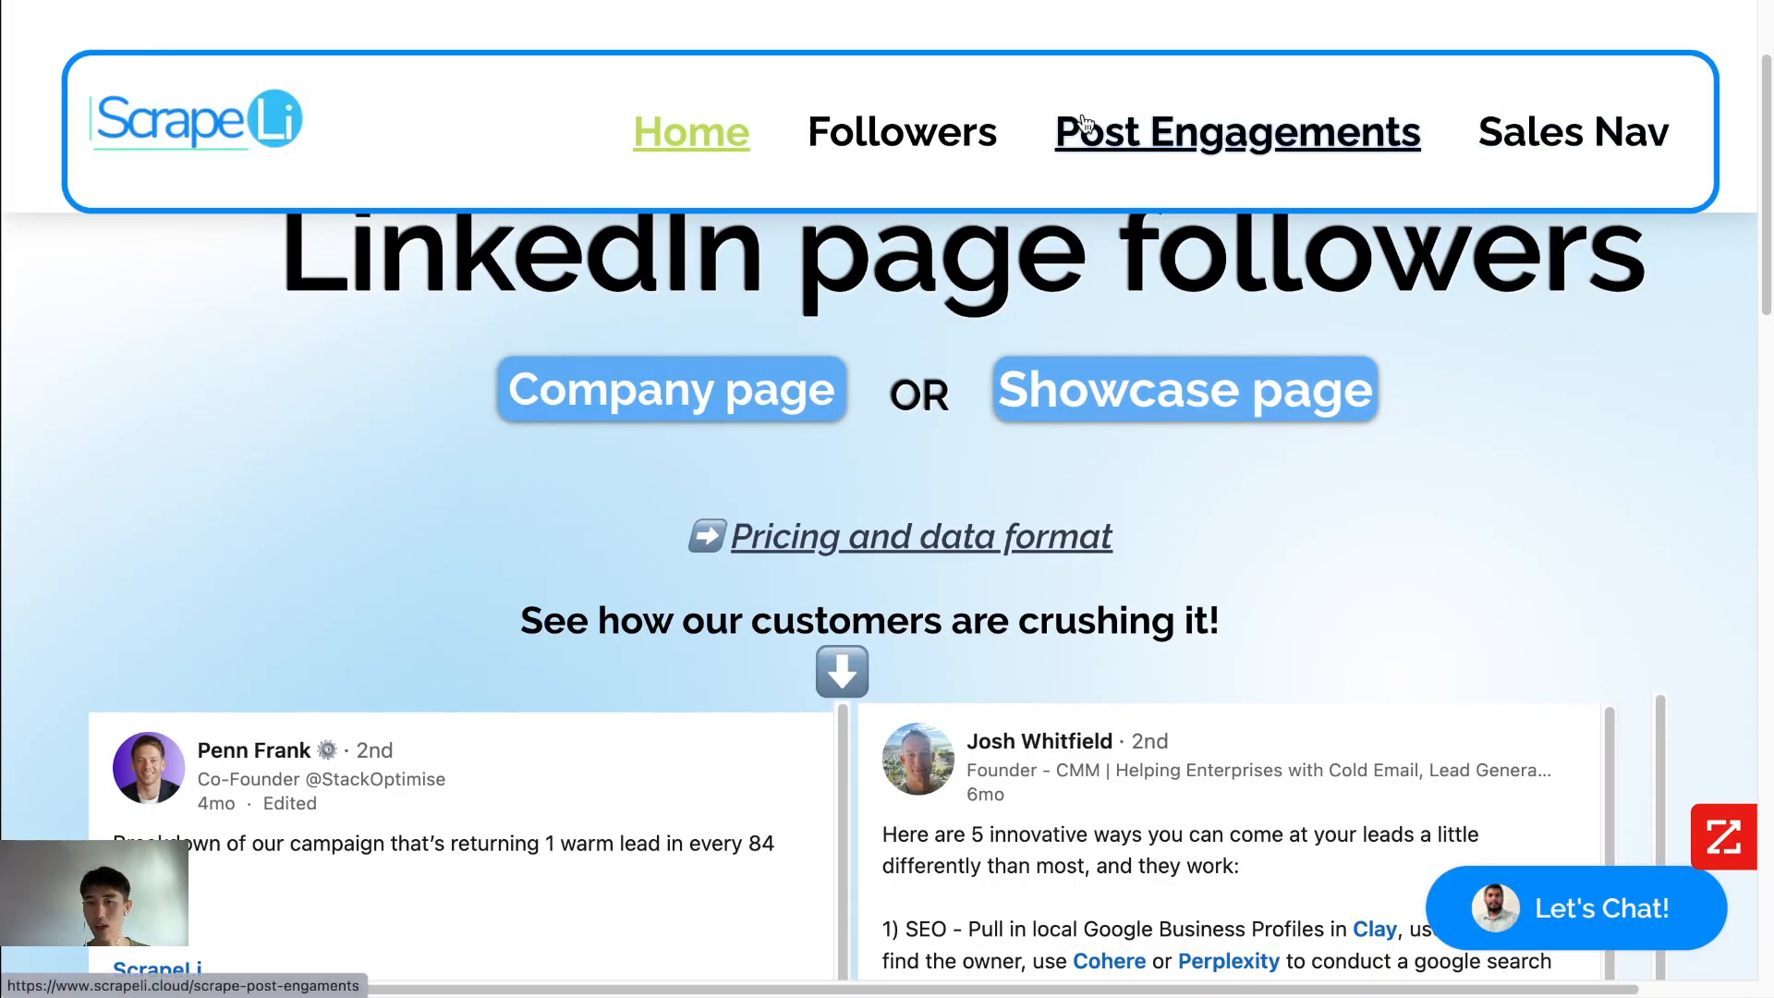
click(1137, 158)
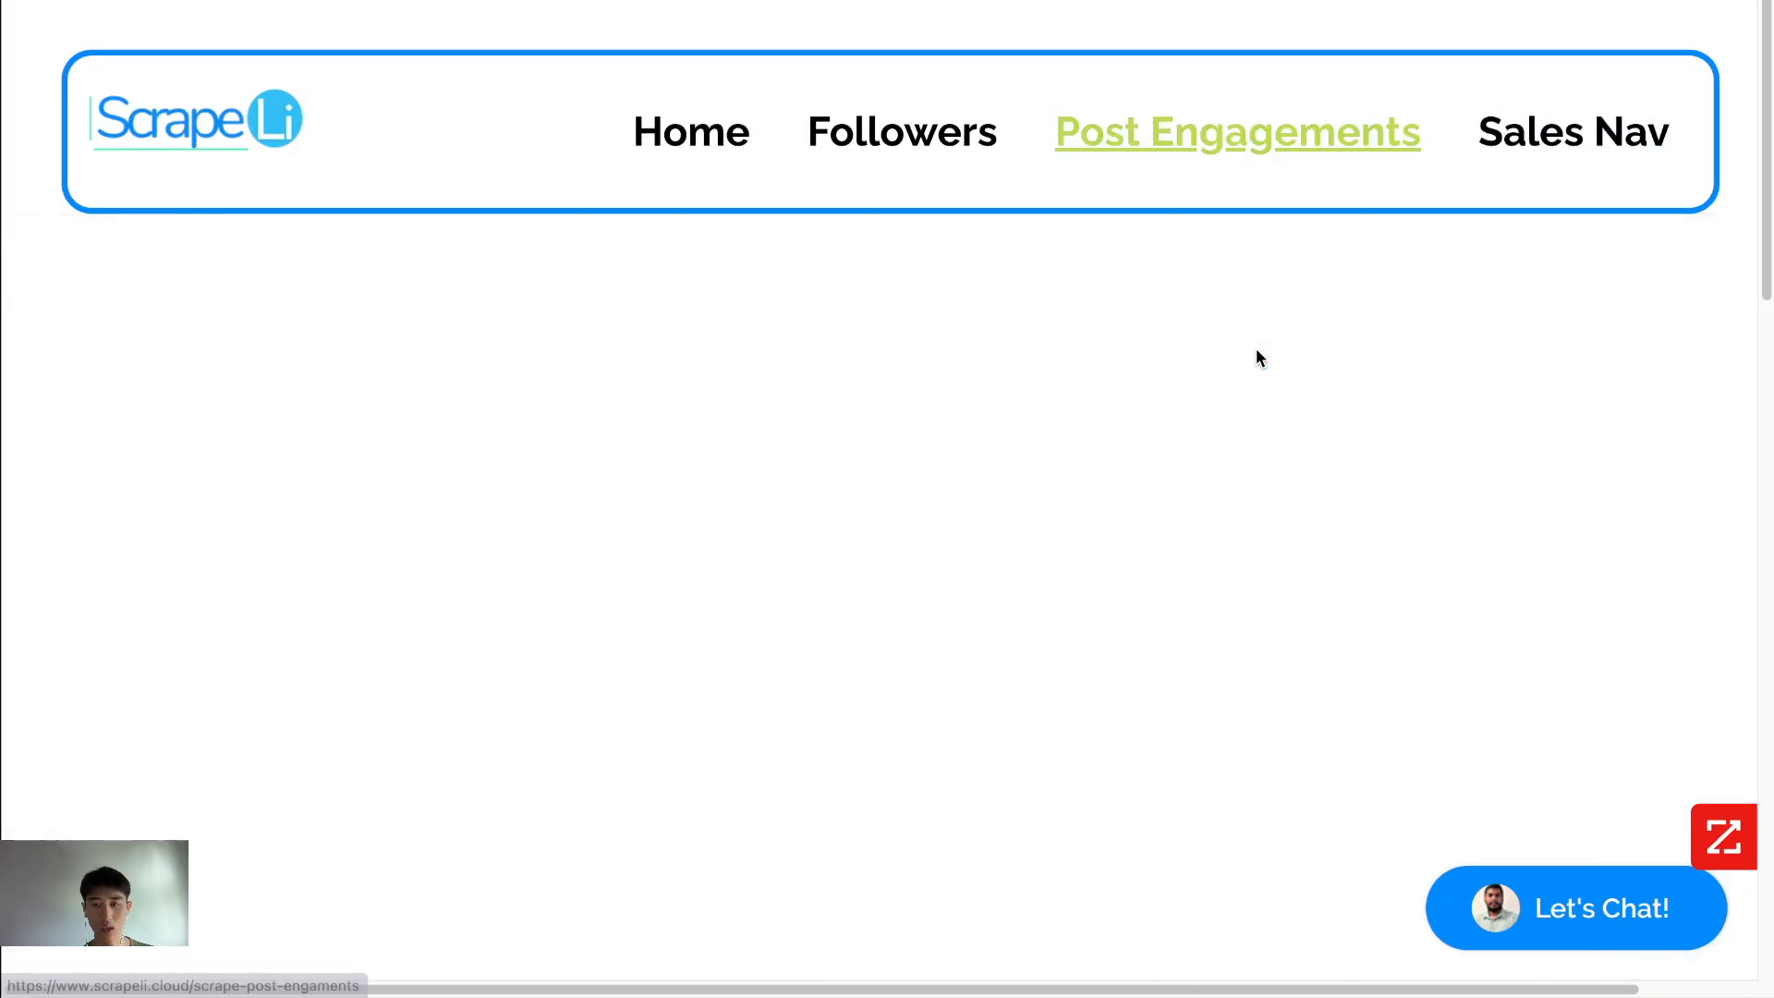
scroll(1254, 347, down, 2)
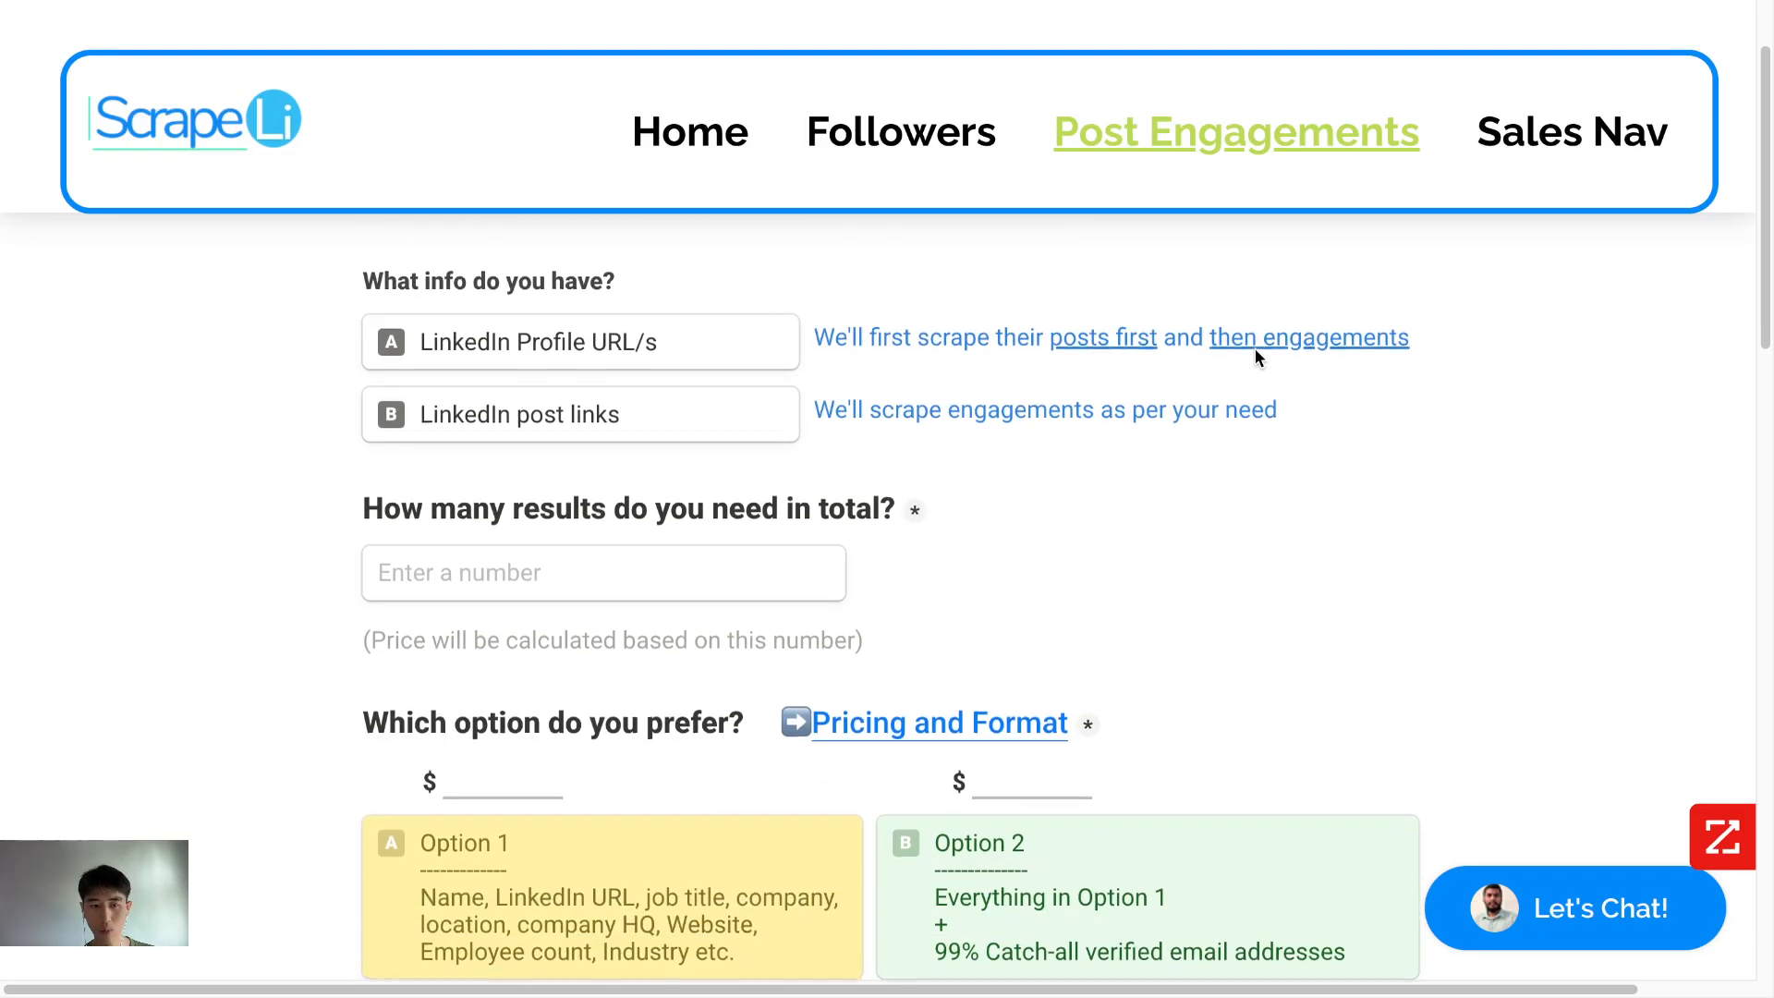
scroll(1255, 355, down, 2)
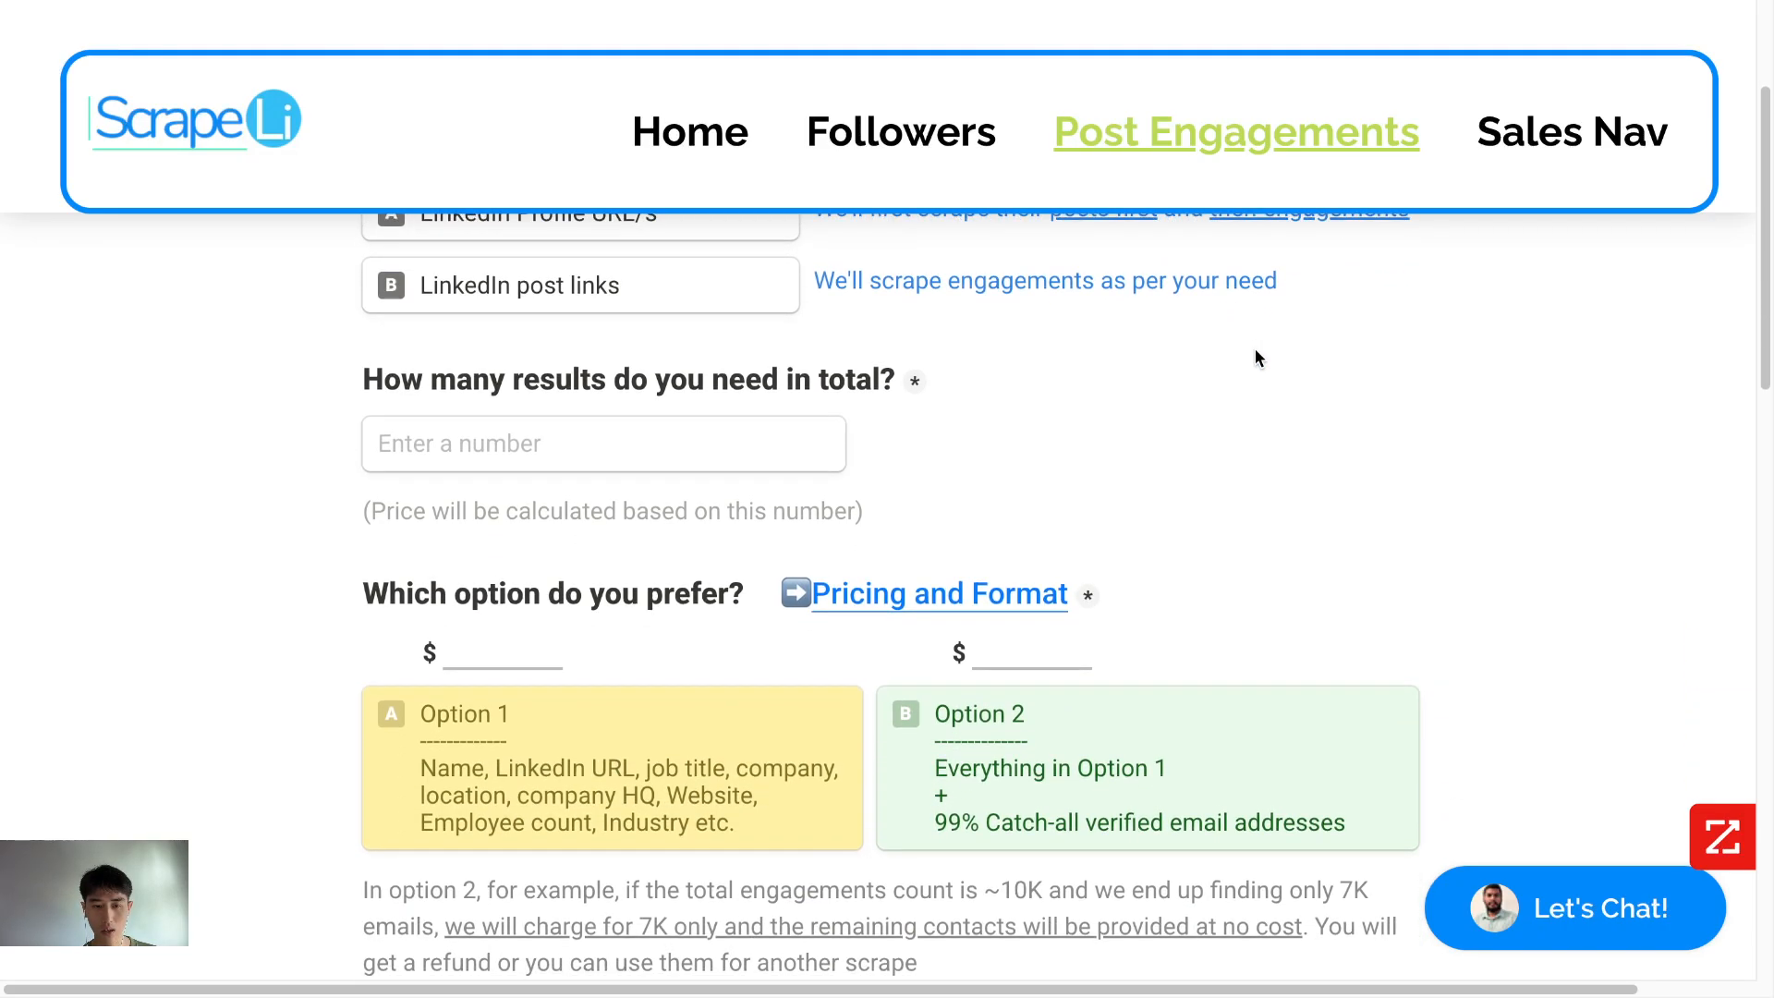
scroll(1254, 357, up, 4)
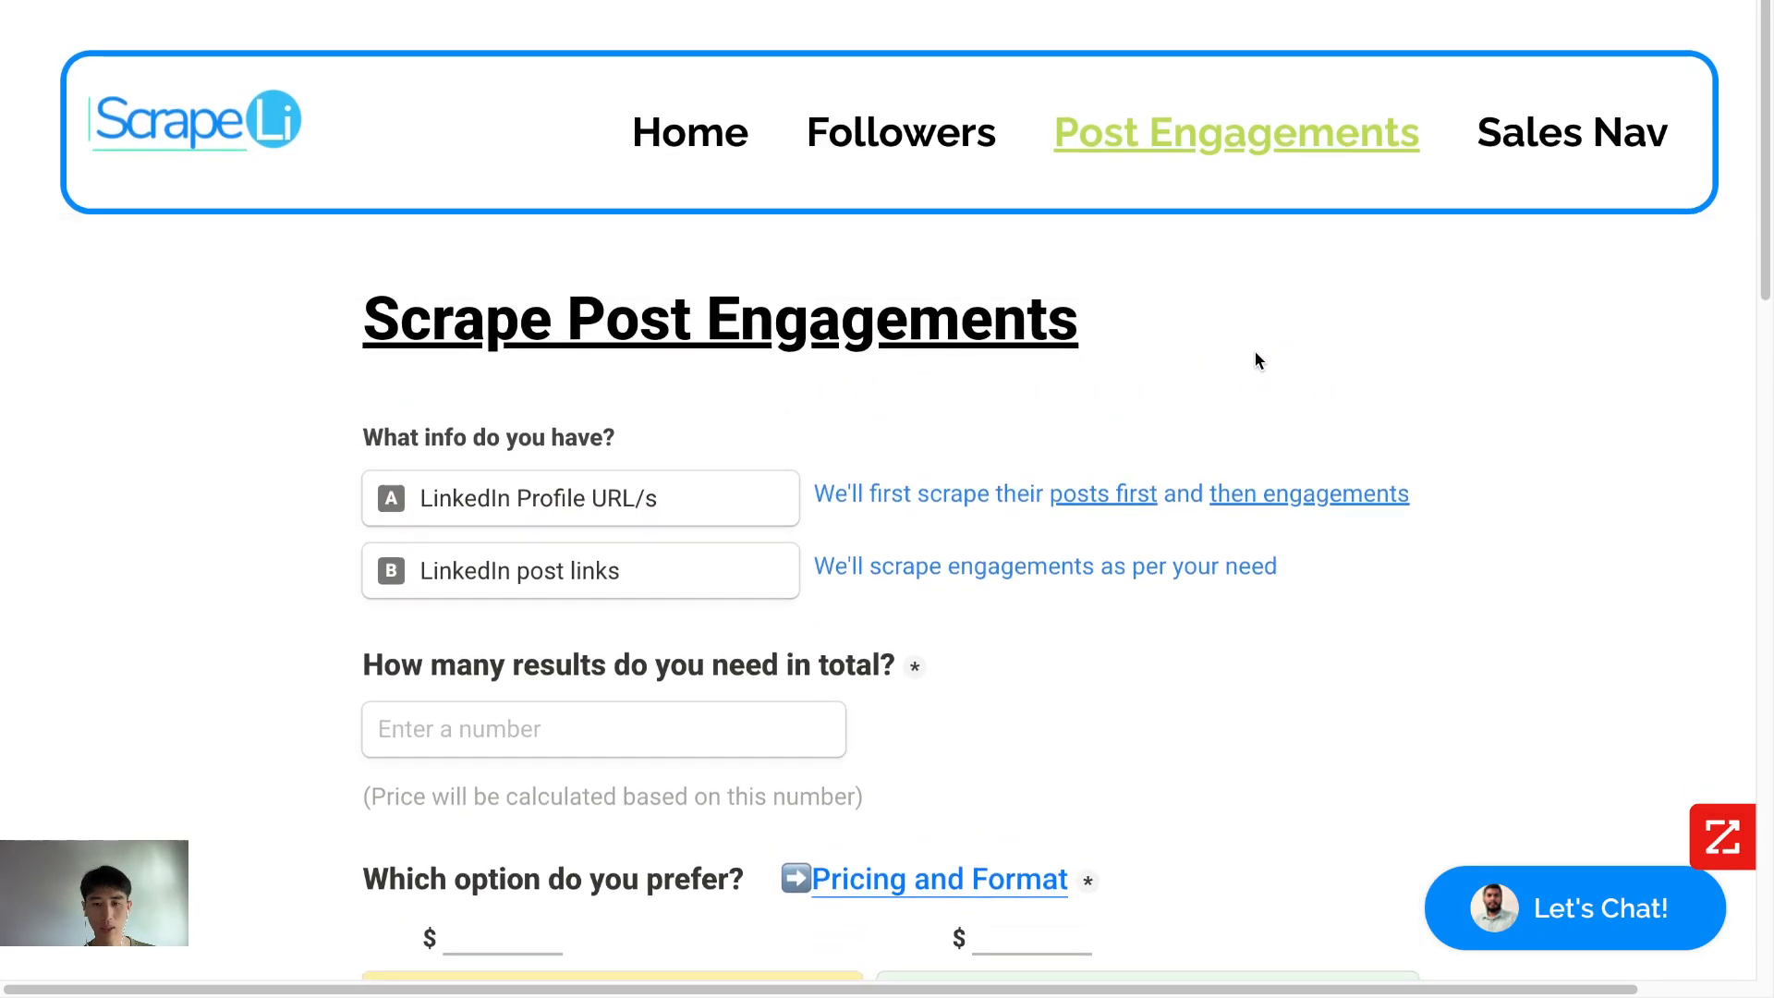
- Open the Scrape Company Pages form for follower scraping on the ScrapeLi website
mouse_move(1020, 170)
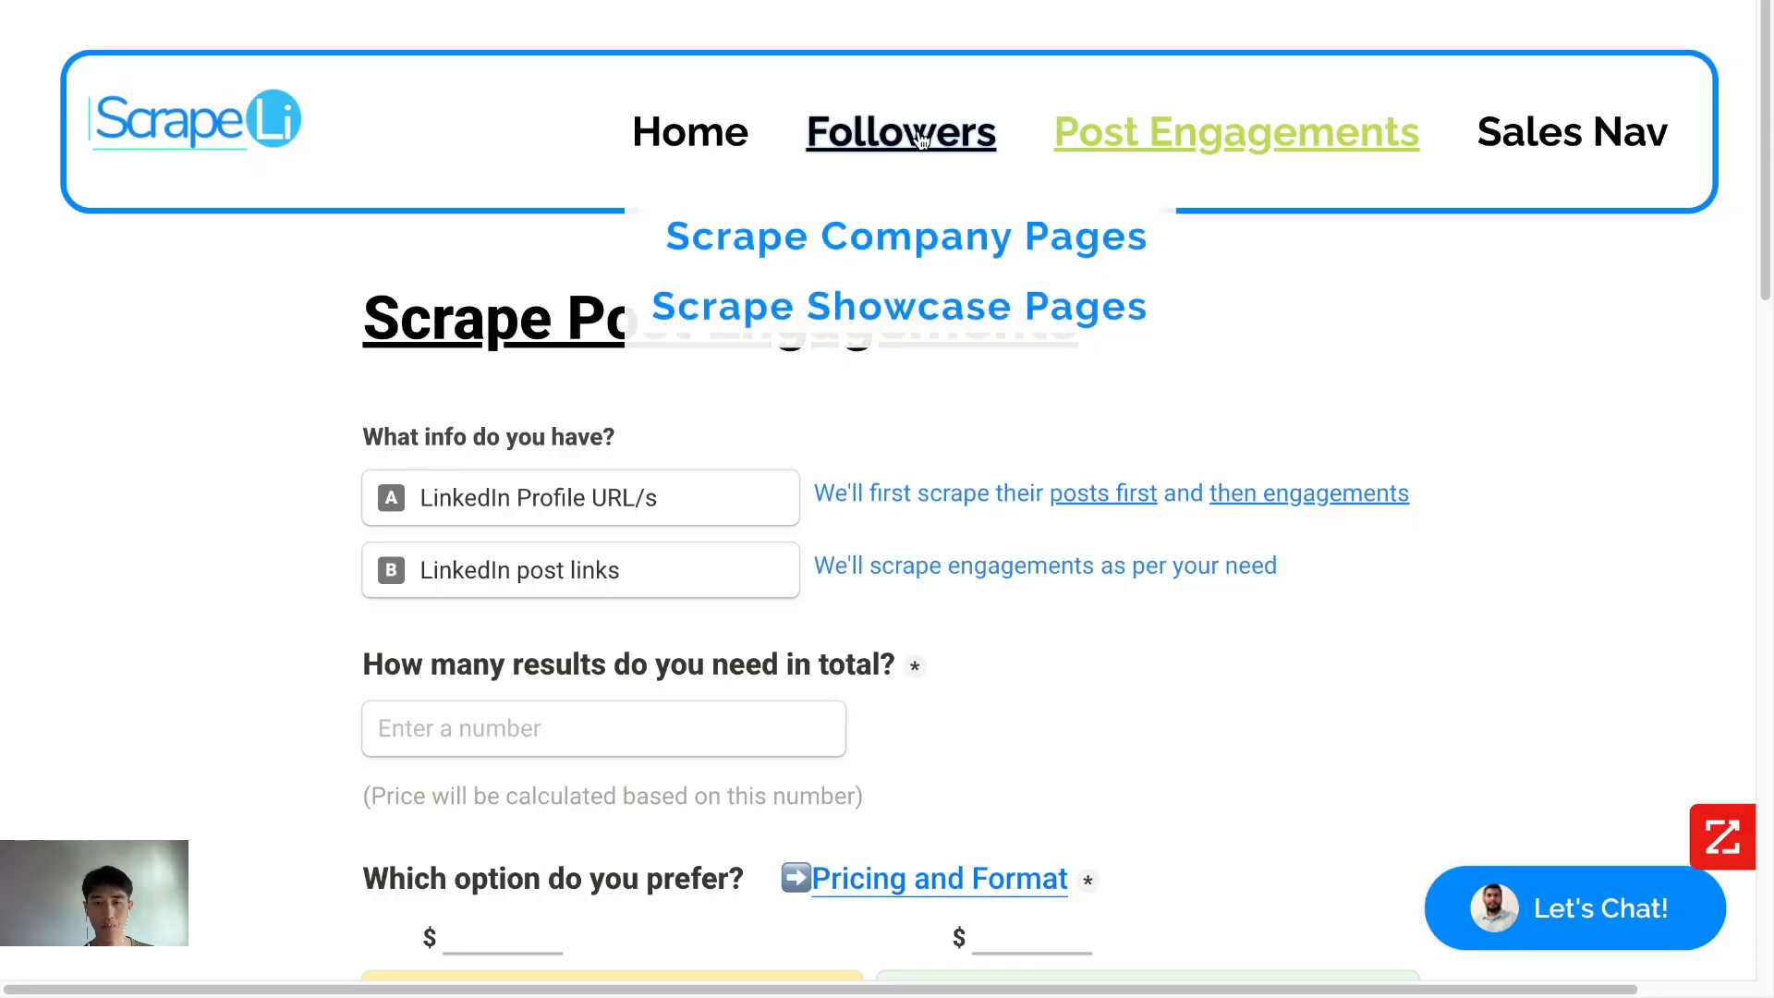
click(853, 242)
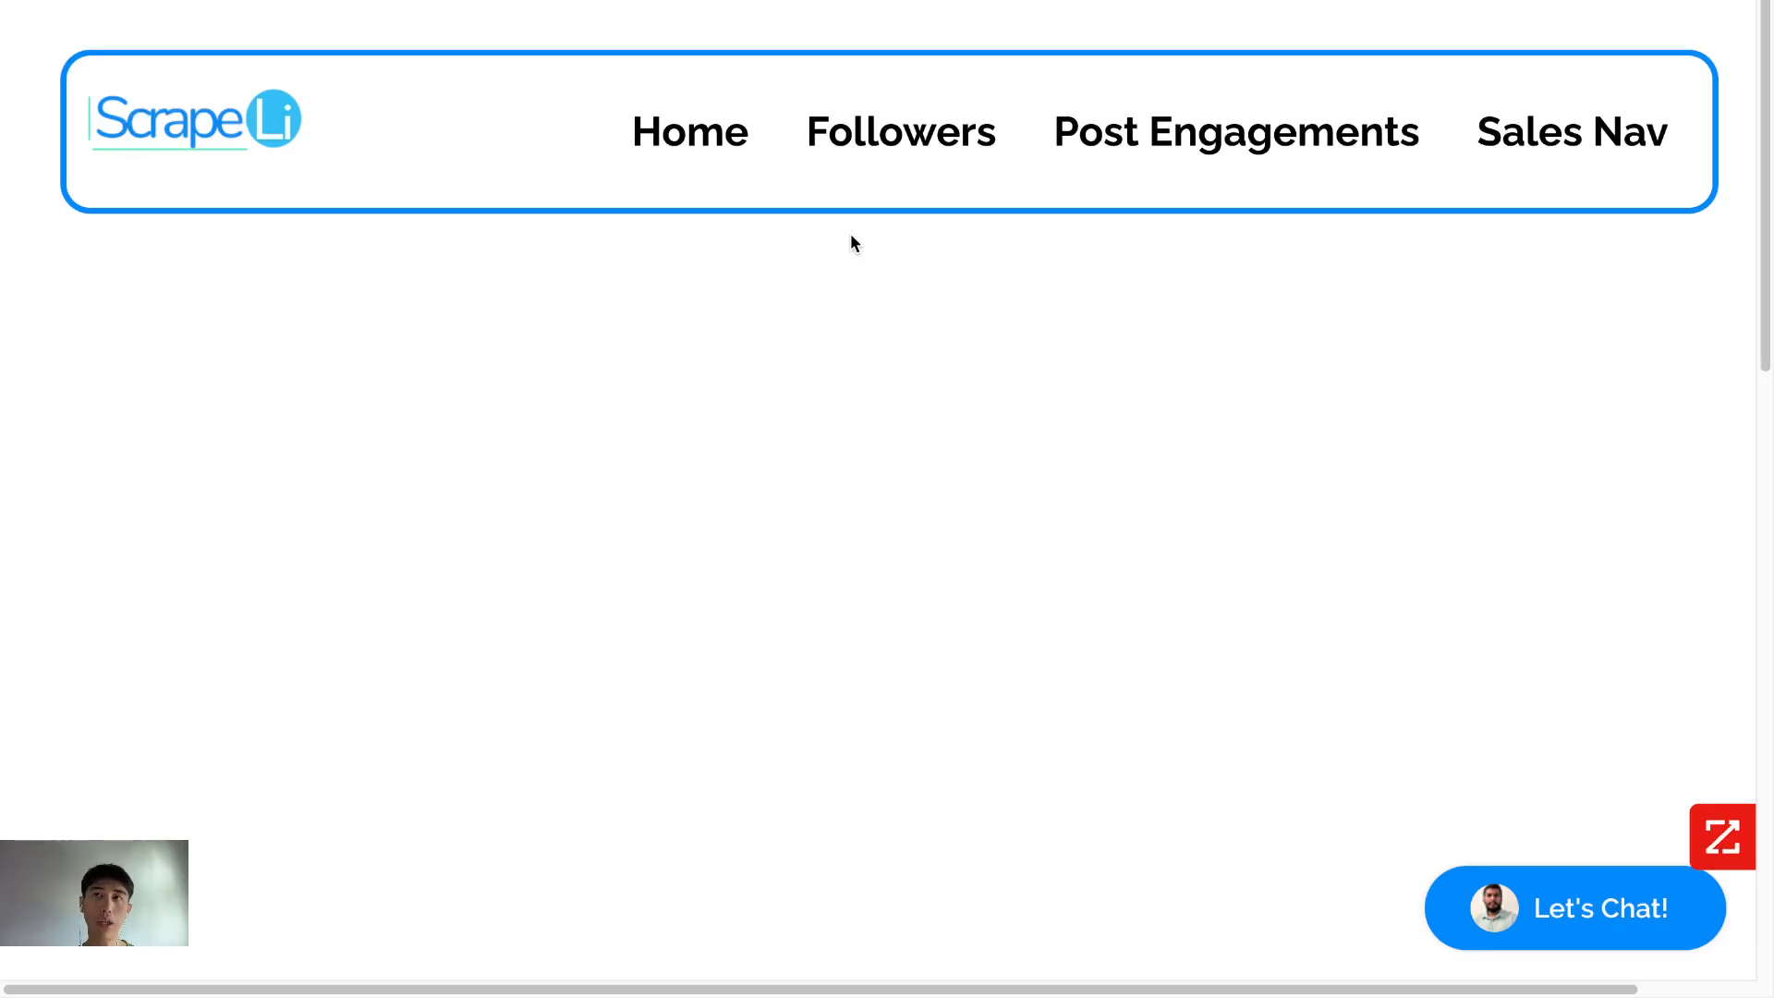
scroll(850, 234, down, 5)
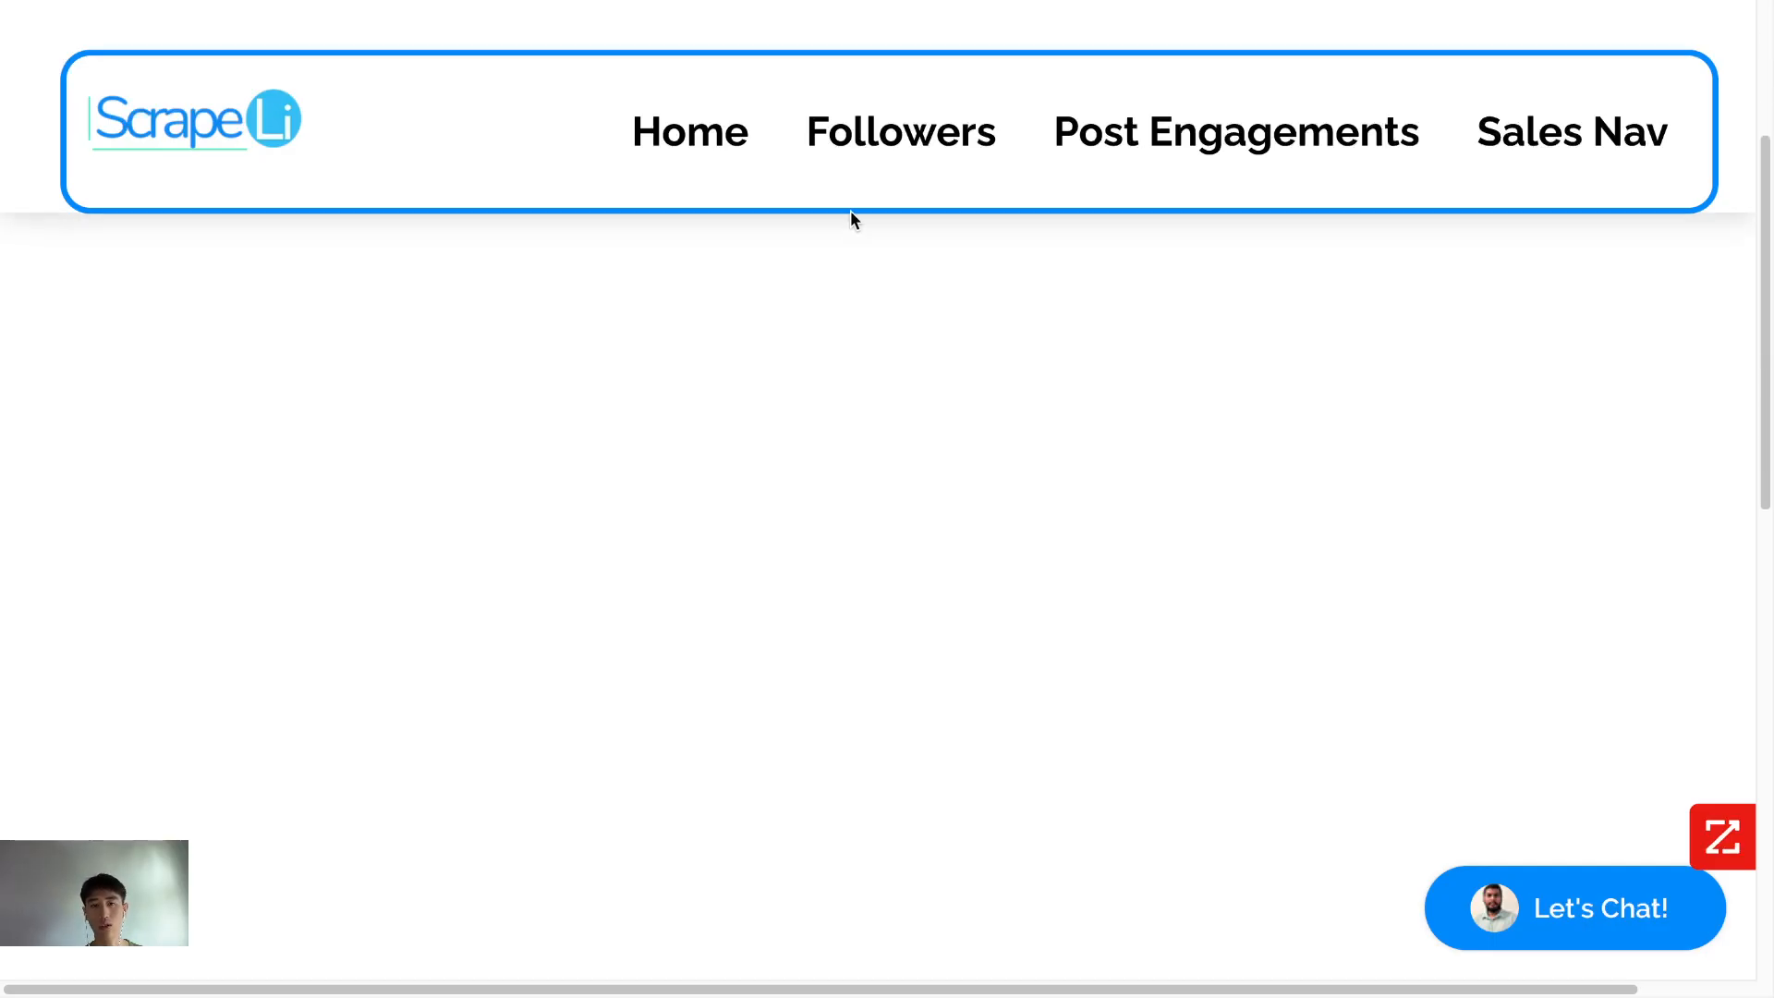
scroll(1194, 506, up, 5)
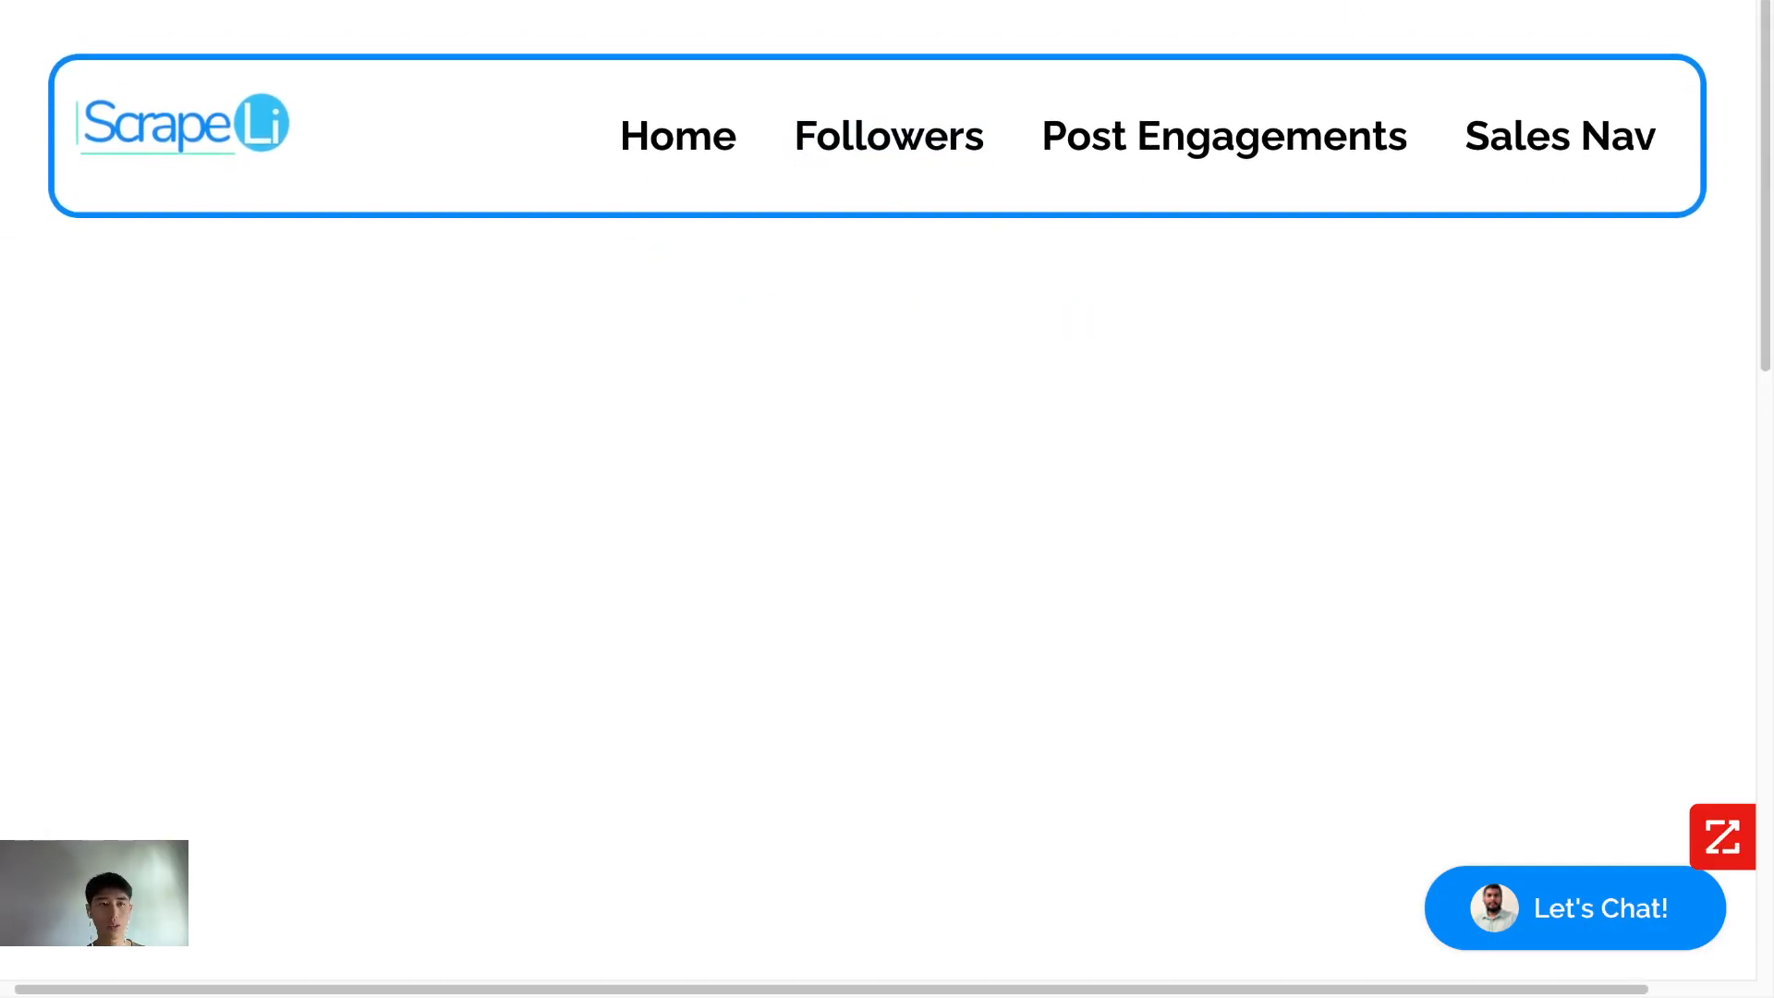
scroll(877, 499, left, 1)
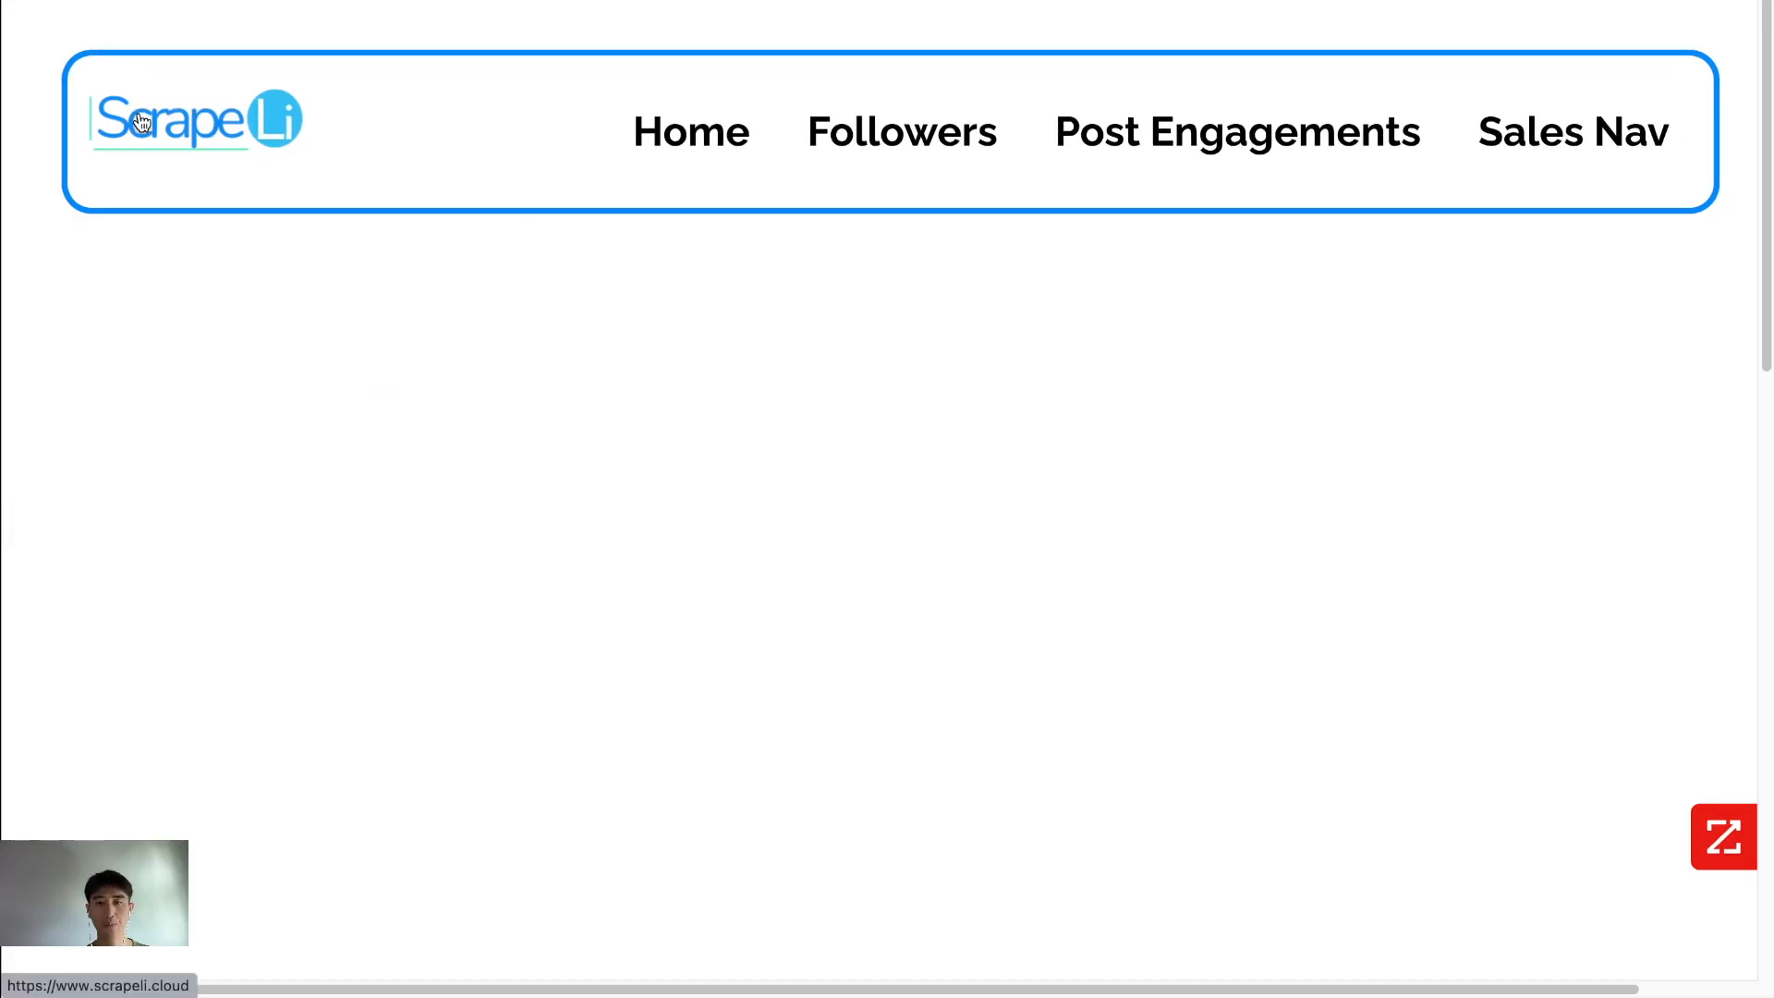
- Return to the ScrapeLi home page and look through the customer posts about their campaign results
scroll(542, 447, down, 2)
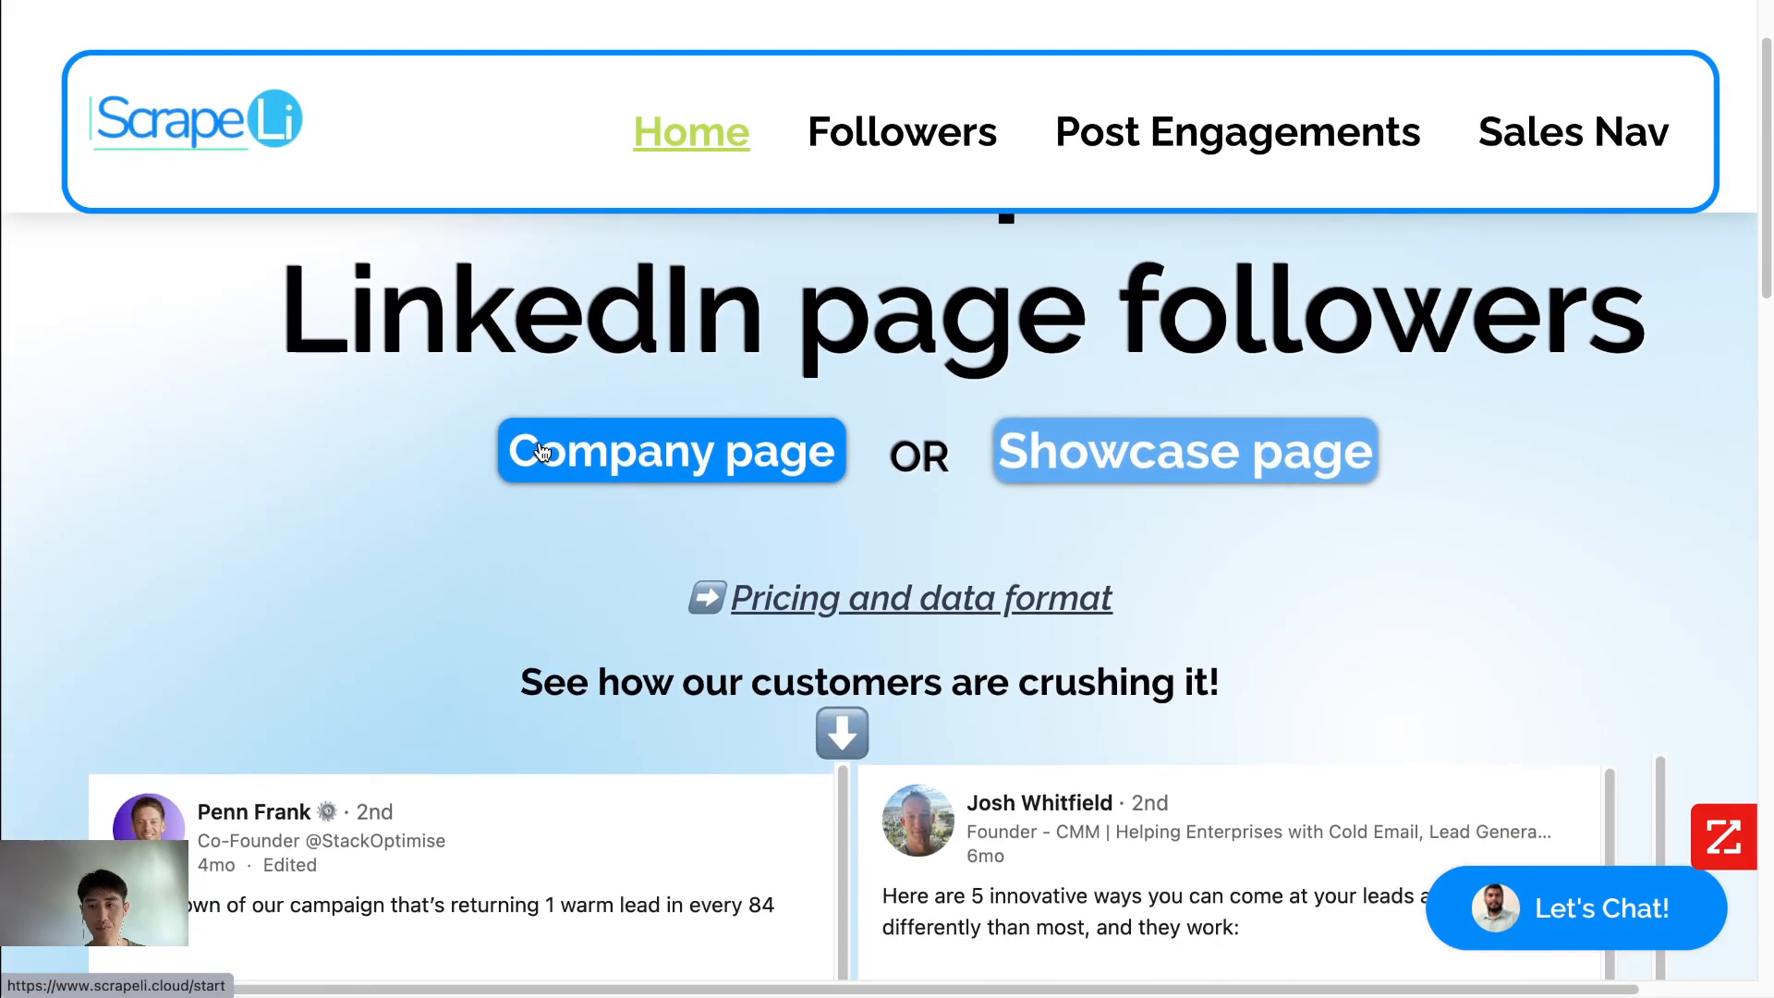
scroll(543, 453, down, 5)
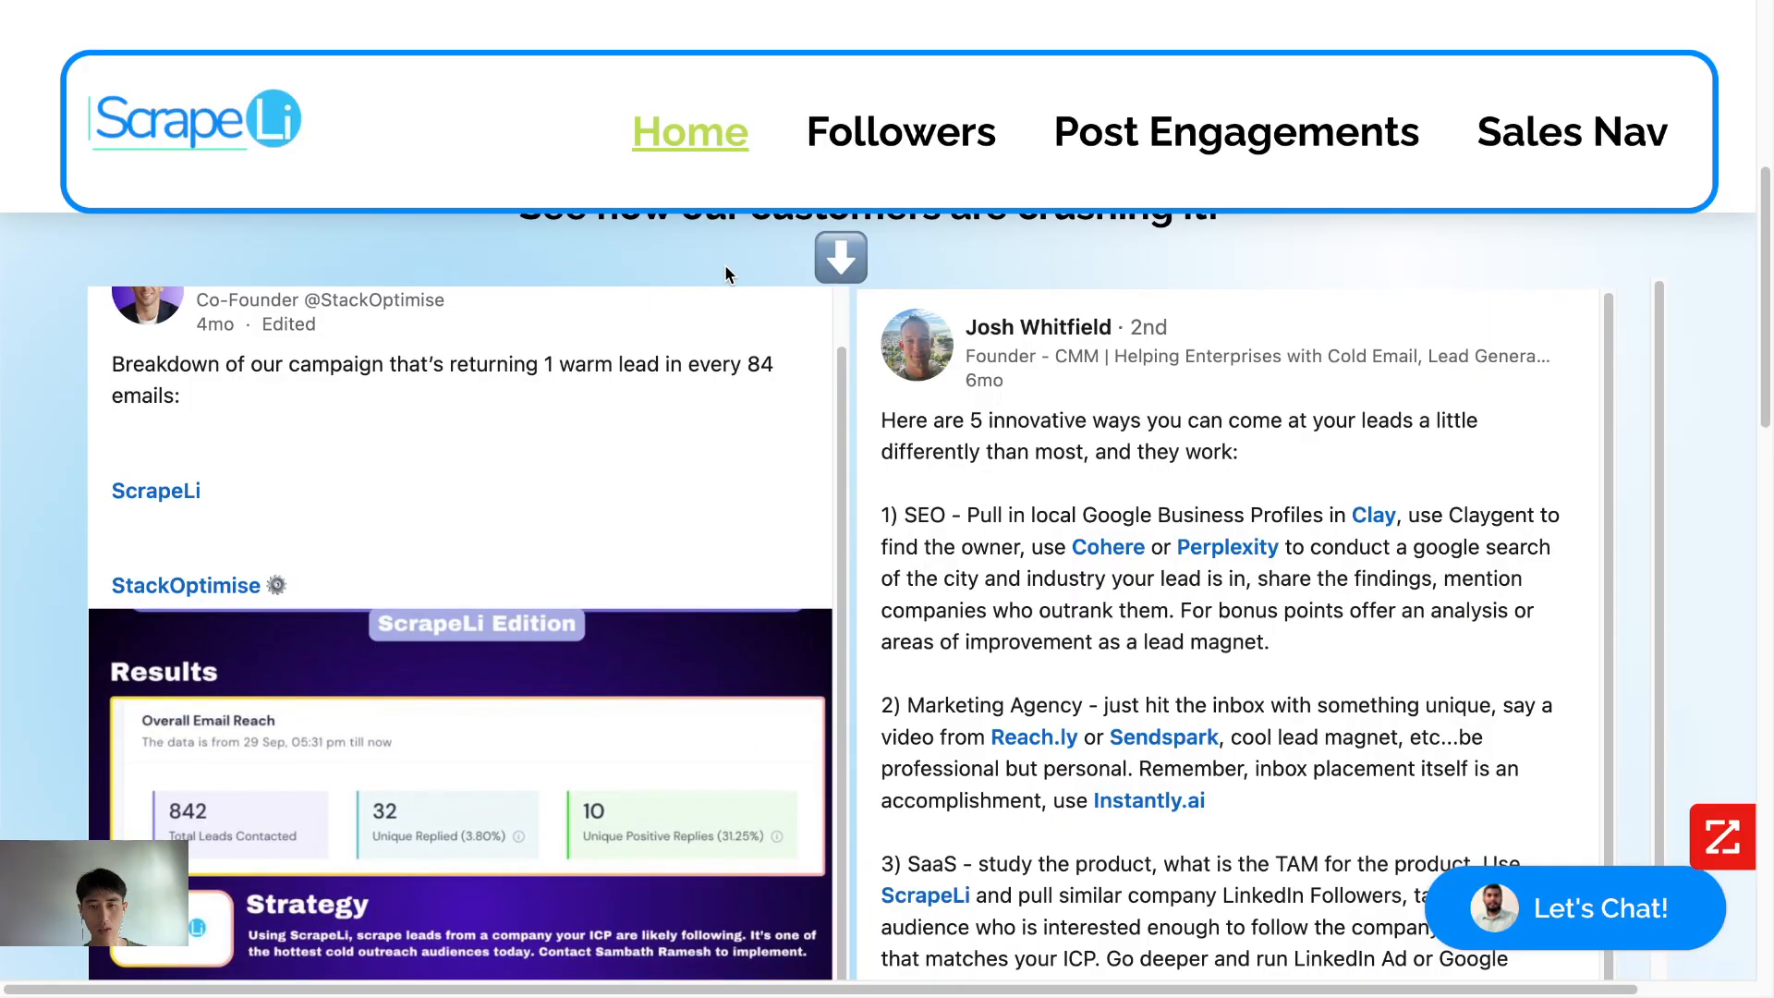
scroll(725, 273, down, 6)
scroll(820, 818, down, 5)
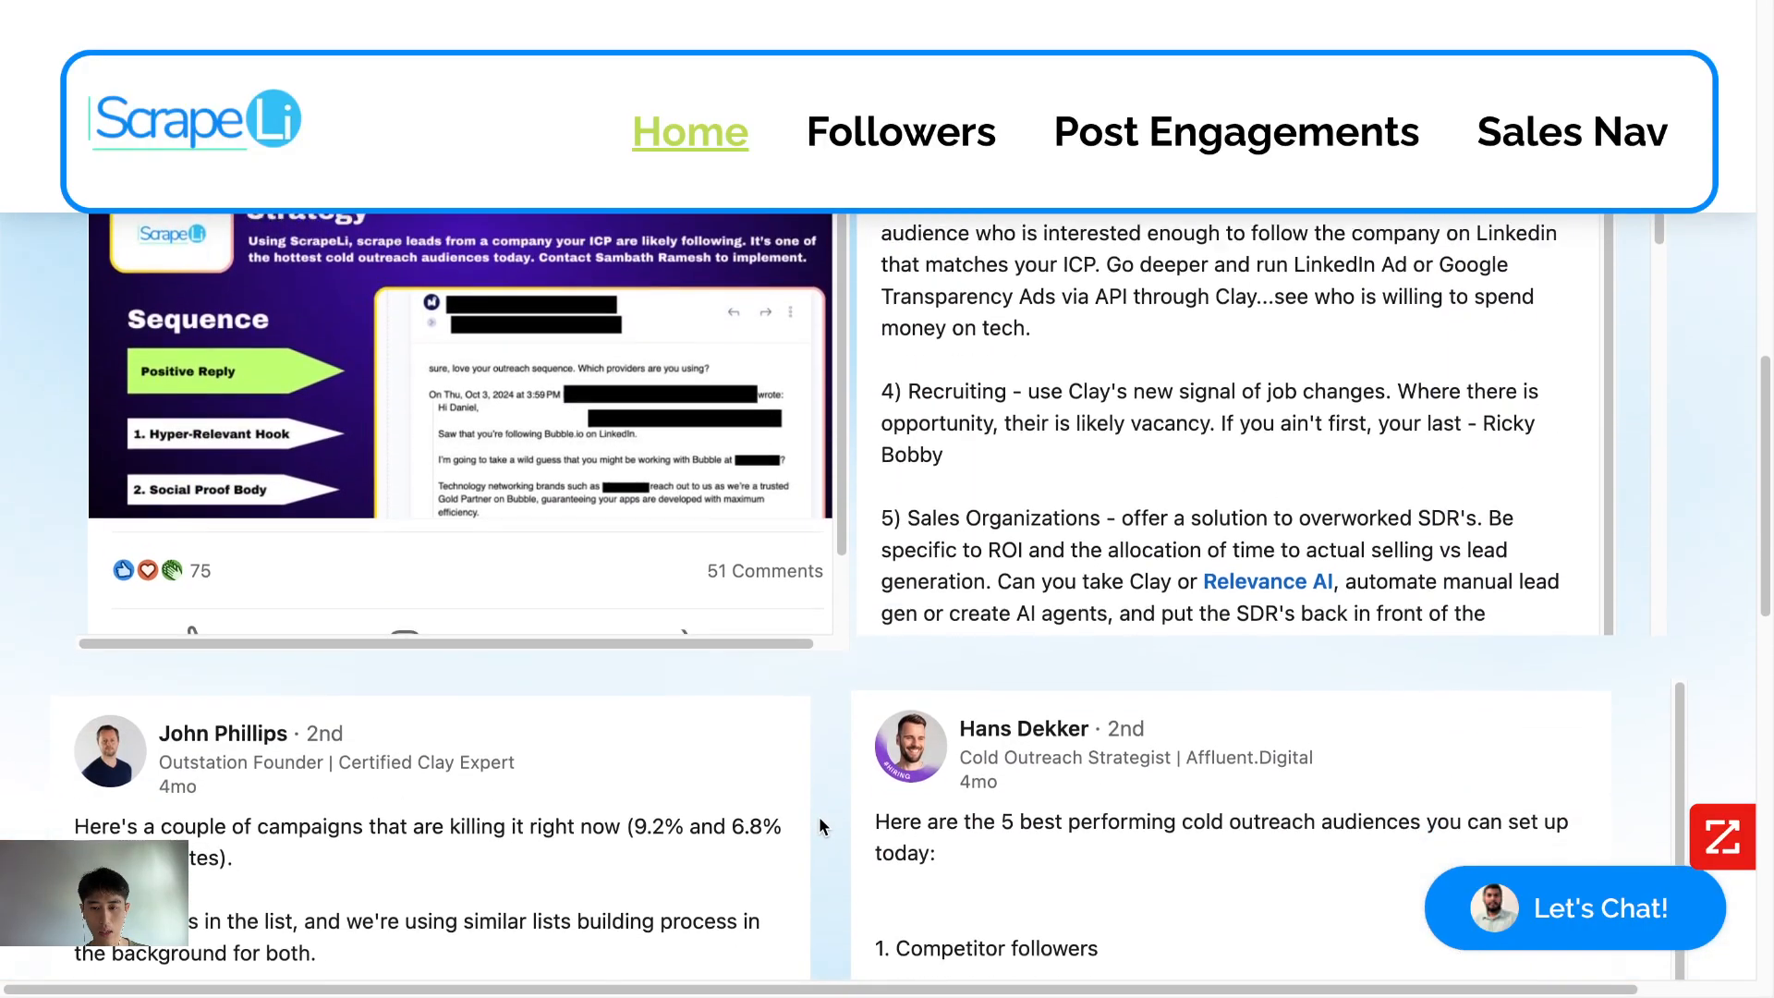
scroll(819, 819, down, 10)
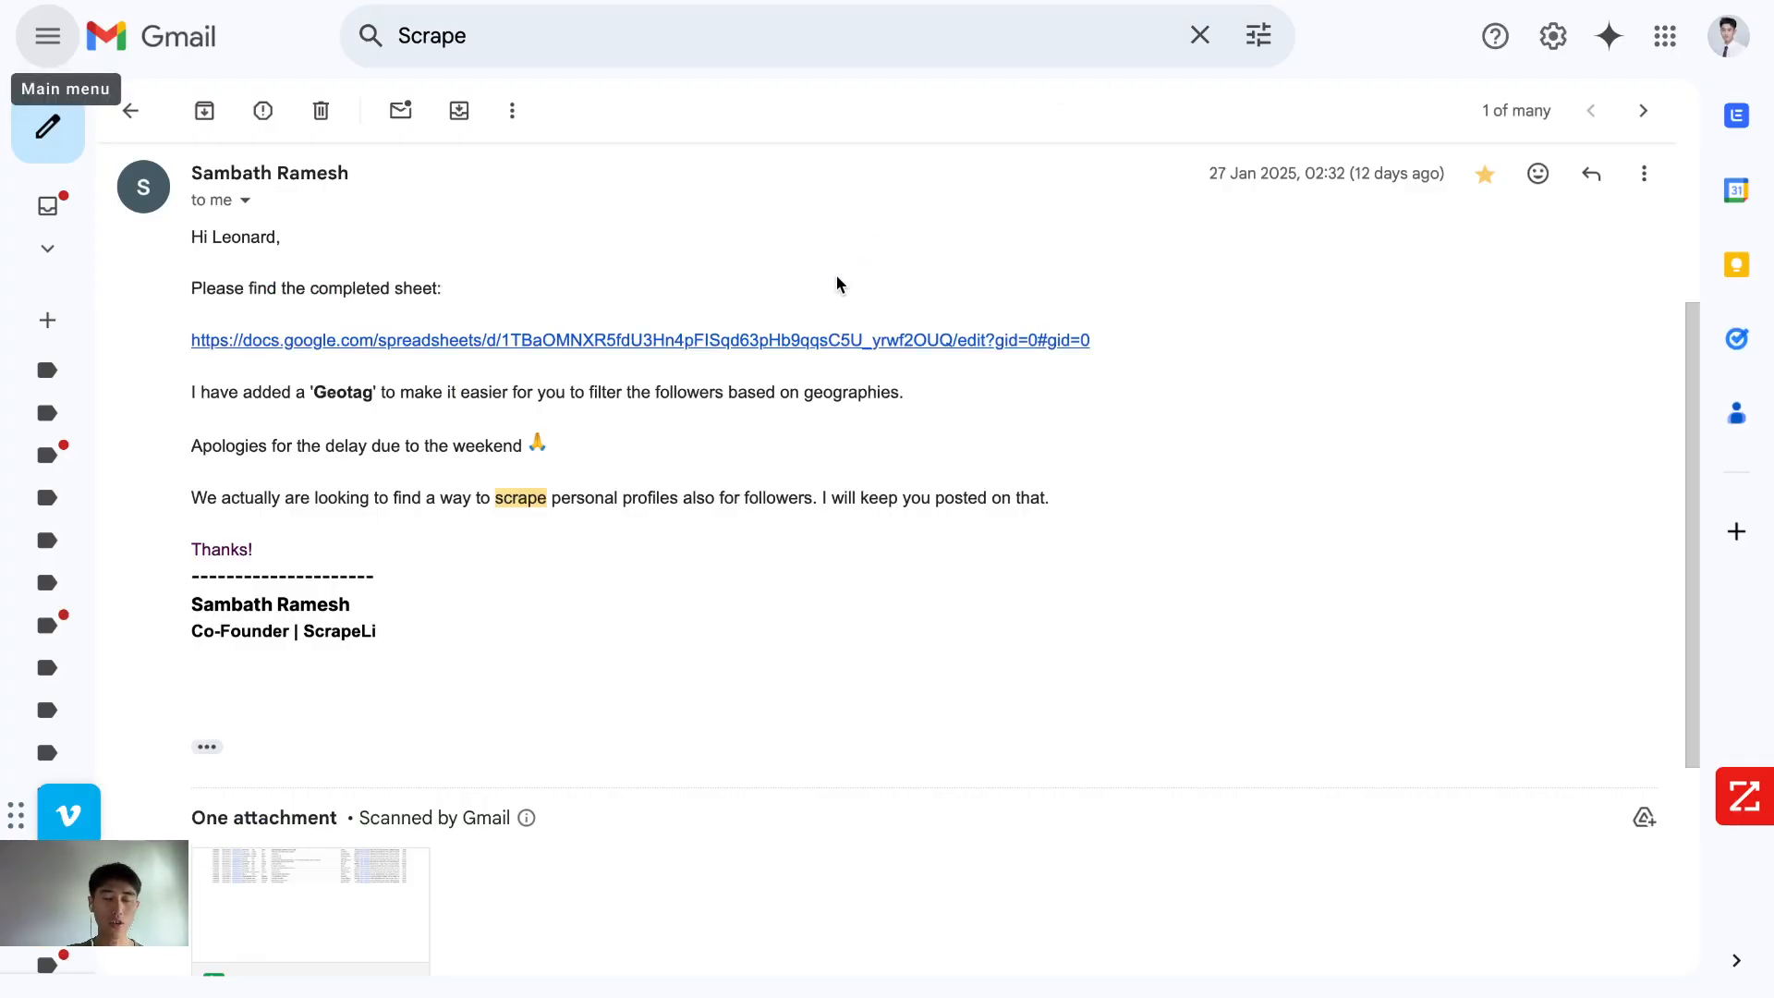
- Switch to Gmail and open the completed spreadsheet linked in the ScrapeLi delivery email
scroll(816, 352, up, 1)
scroll(813, 354, down, 1)
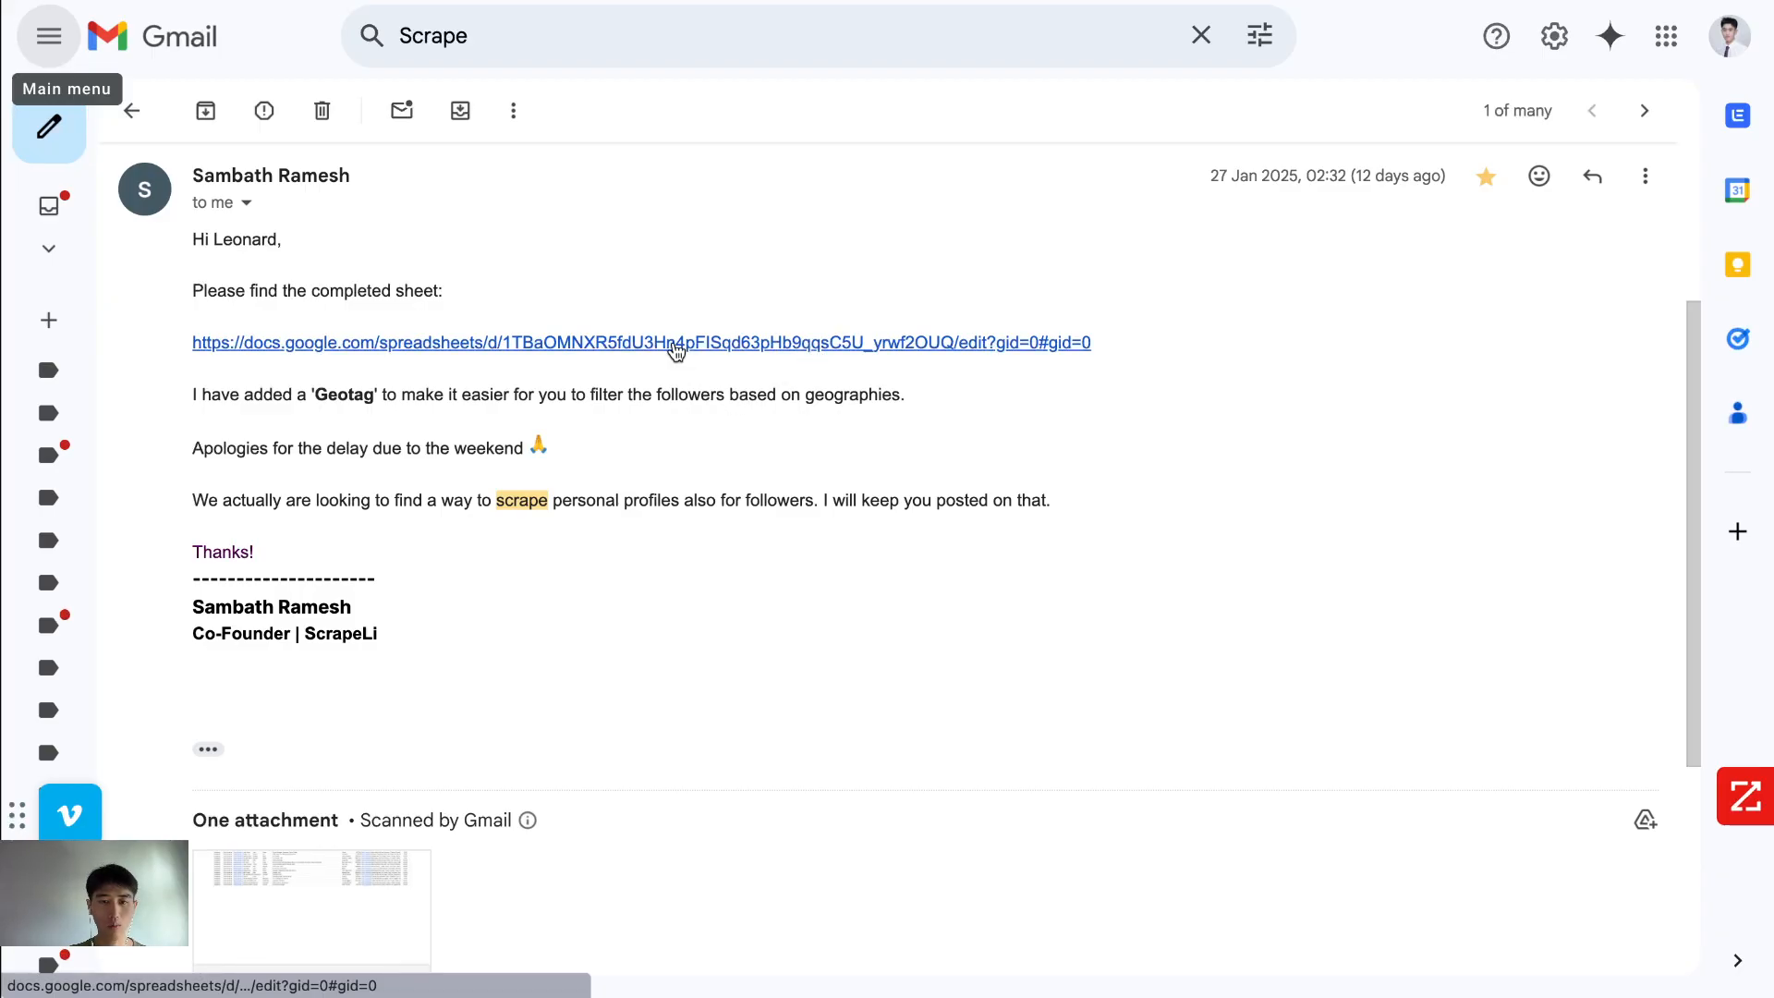
click(695, 349)
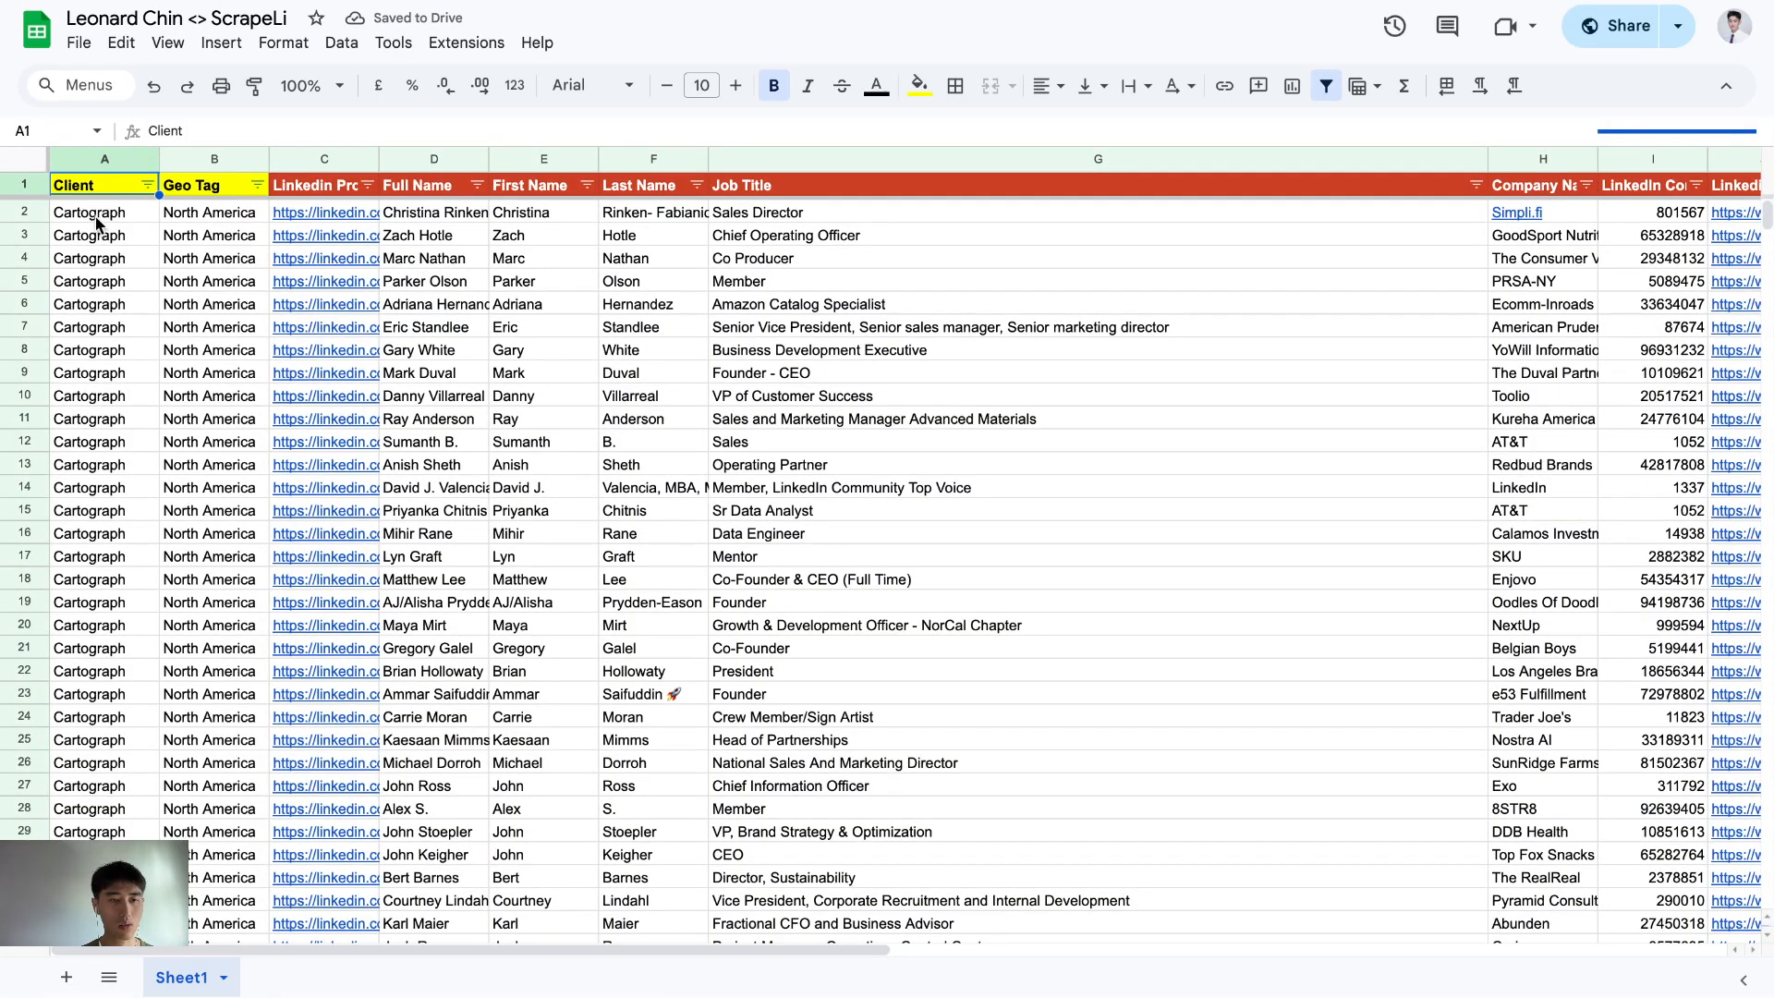
- Examine the client and geo tag values across the scraped follower rows, from the first entries down to the DLVRD Media section
click(97, 222)
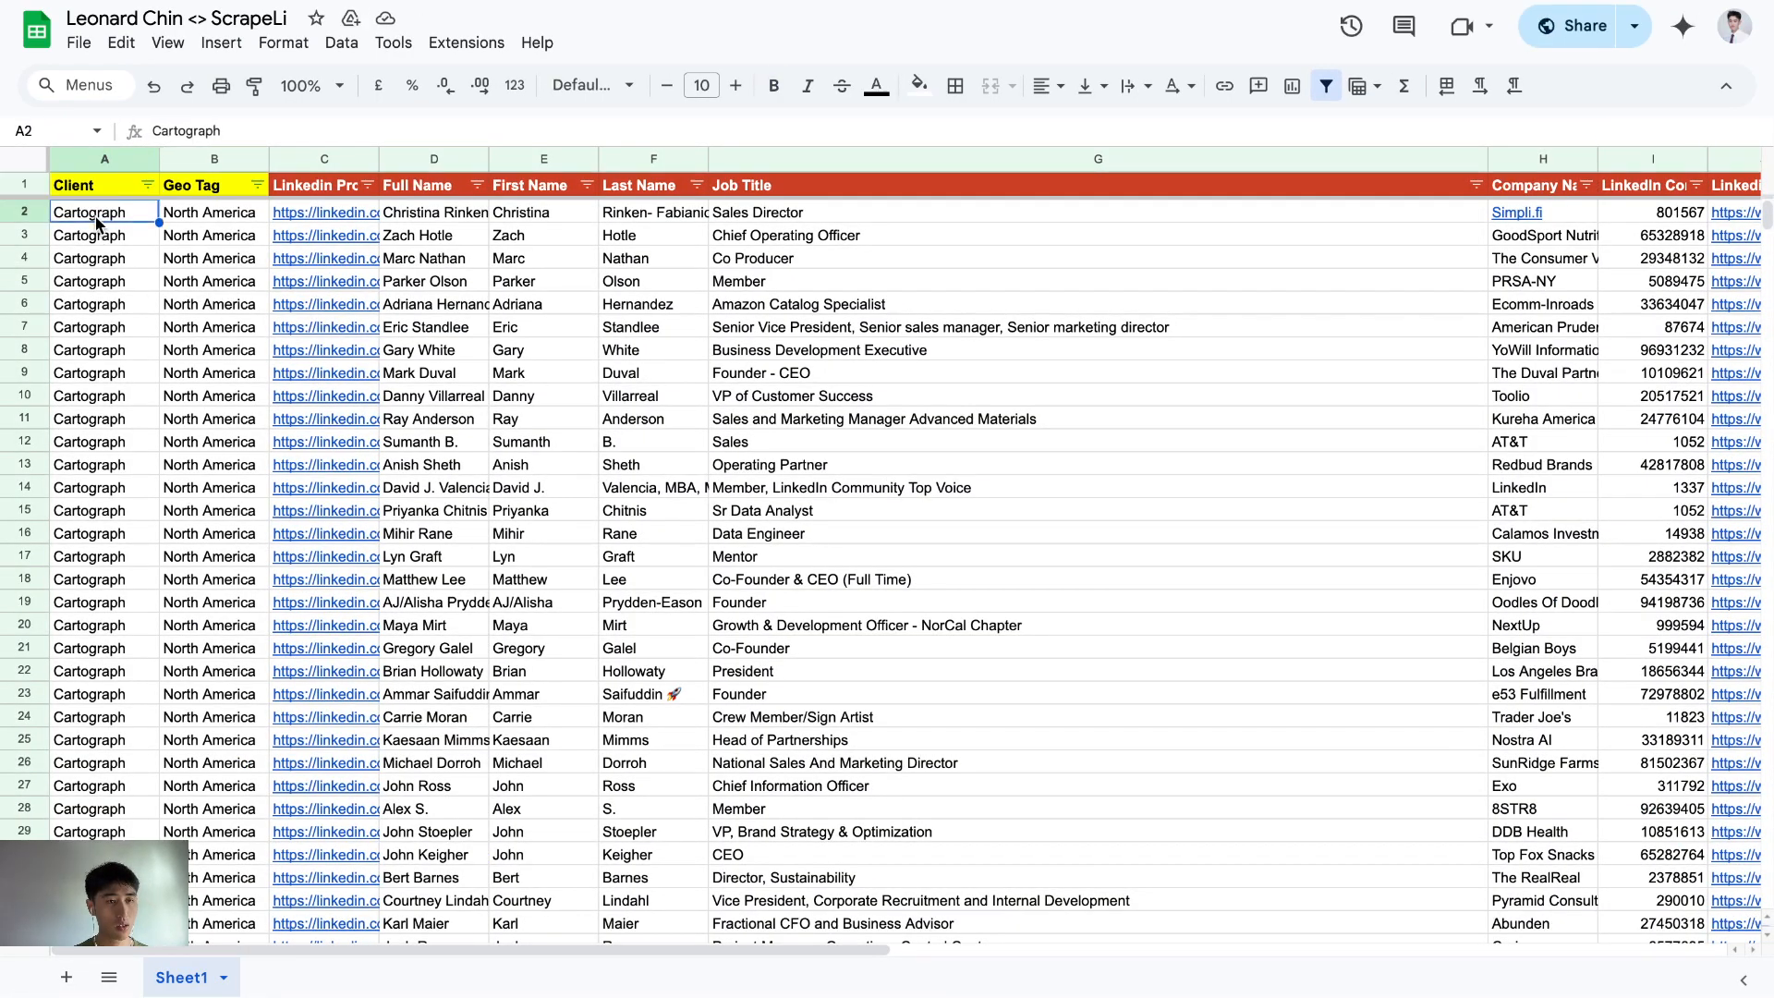
click(205, 308)
scroll(205, 307, down, 10)
scroll(107, 231, up, 10)
click(108, 222)
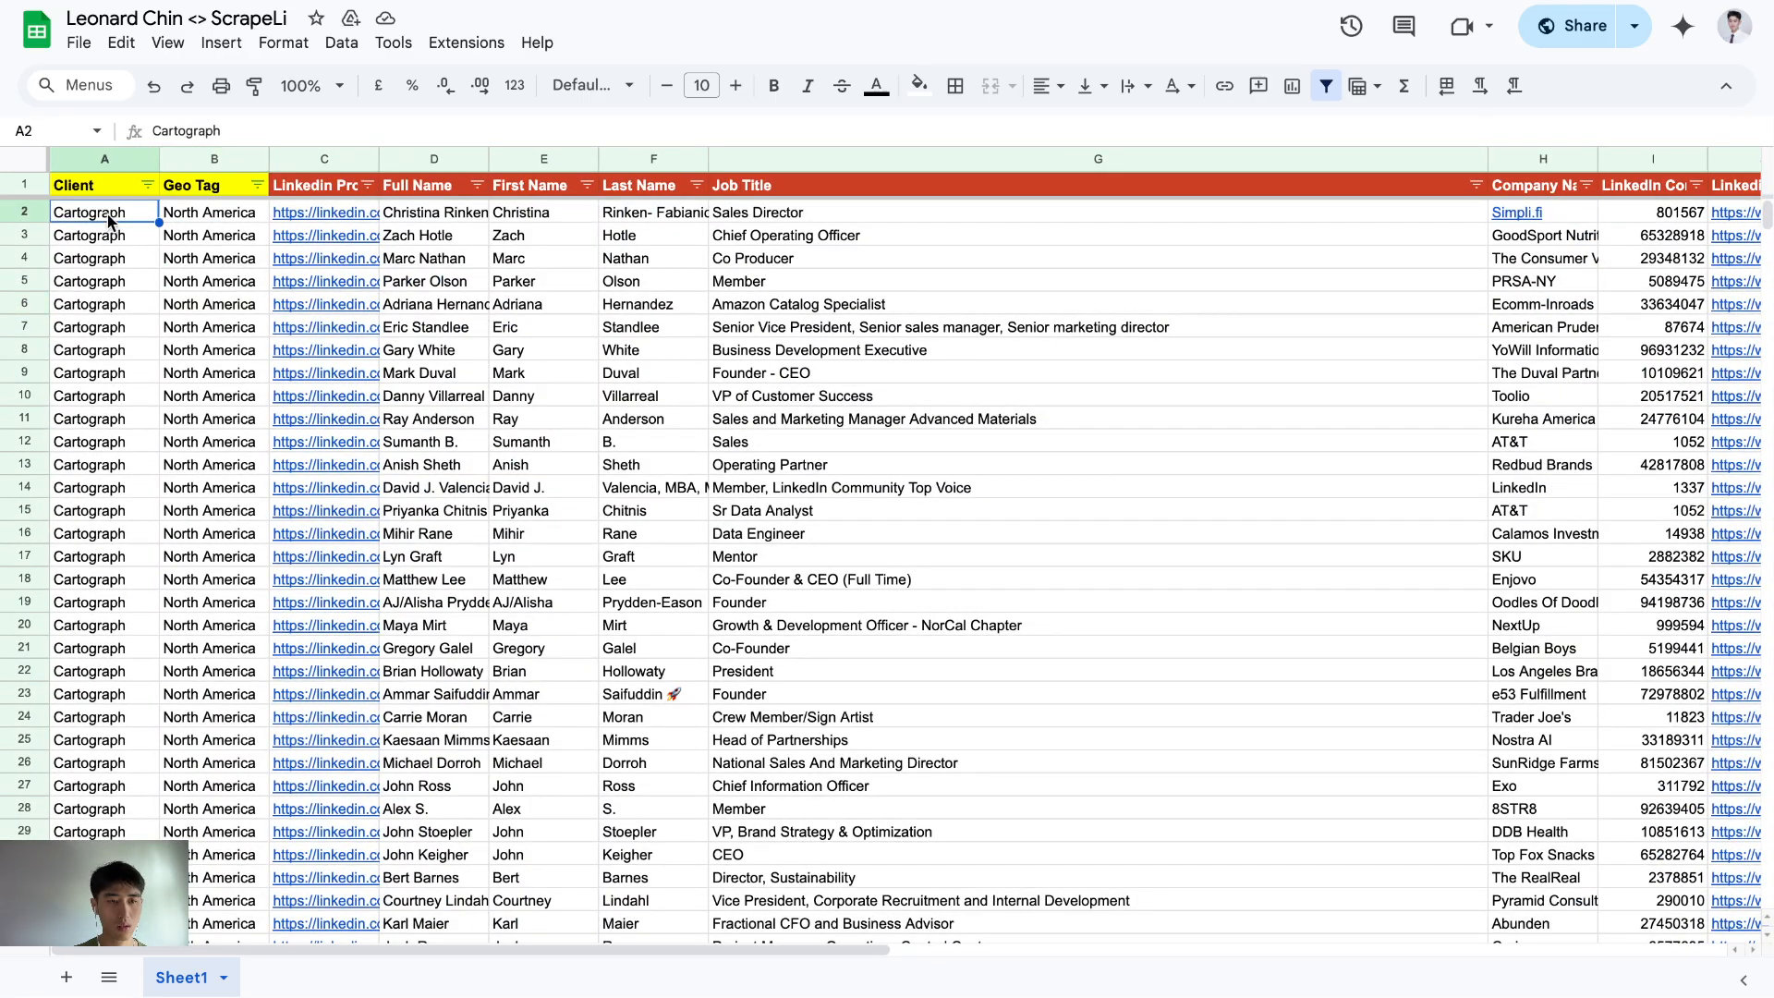
drag(1768, 227, 1734, 597)
scroll(333, 651, down, 10)
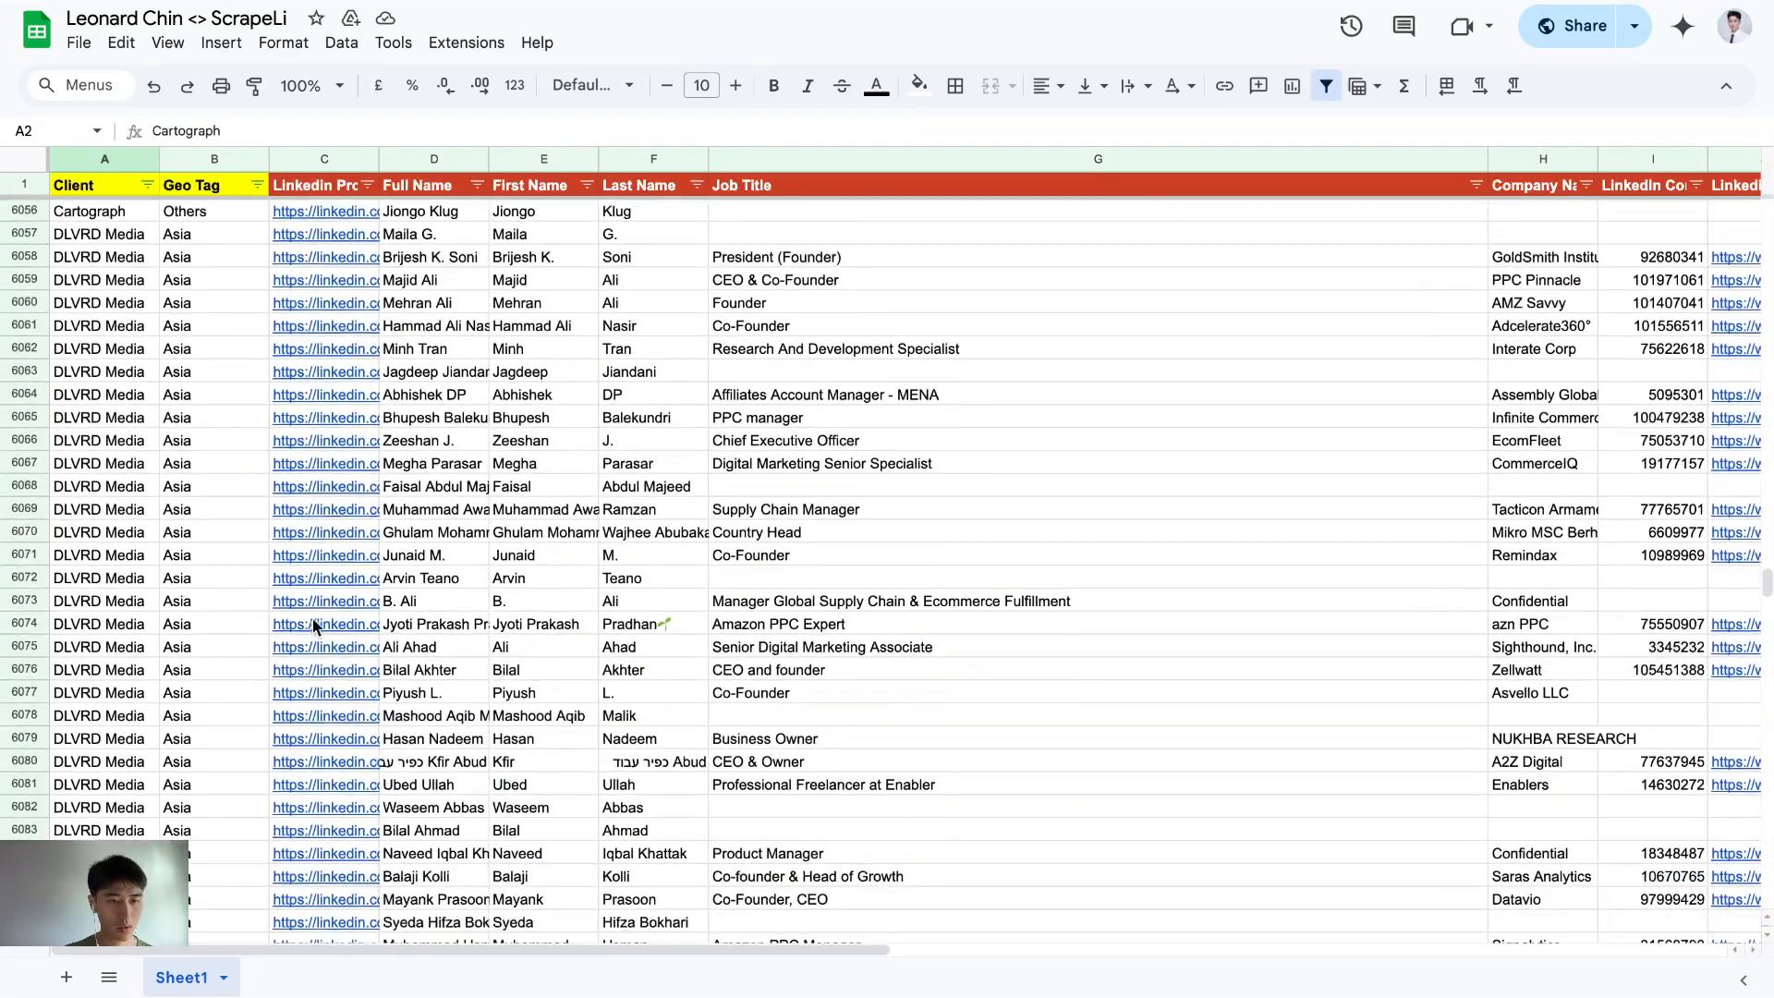
- Count the Cartograph followers by selecting their Client cells through row 6056, and the DLVRD Media followers using rows 6057 to 7357
scroll(195, 397, up, 1)
shift+click(124, 285)
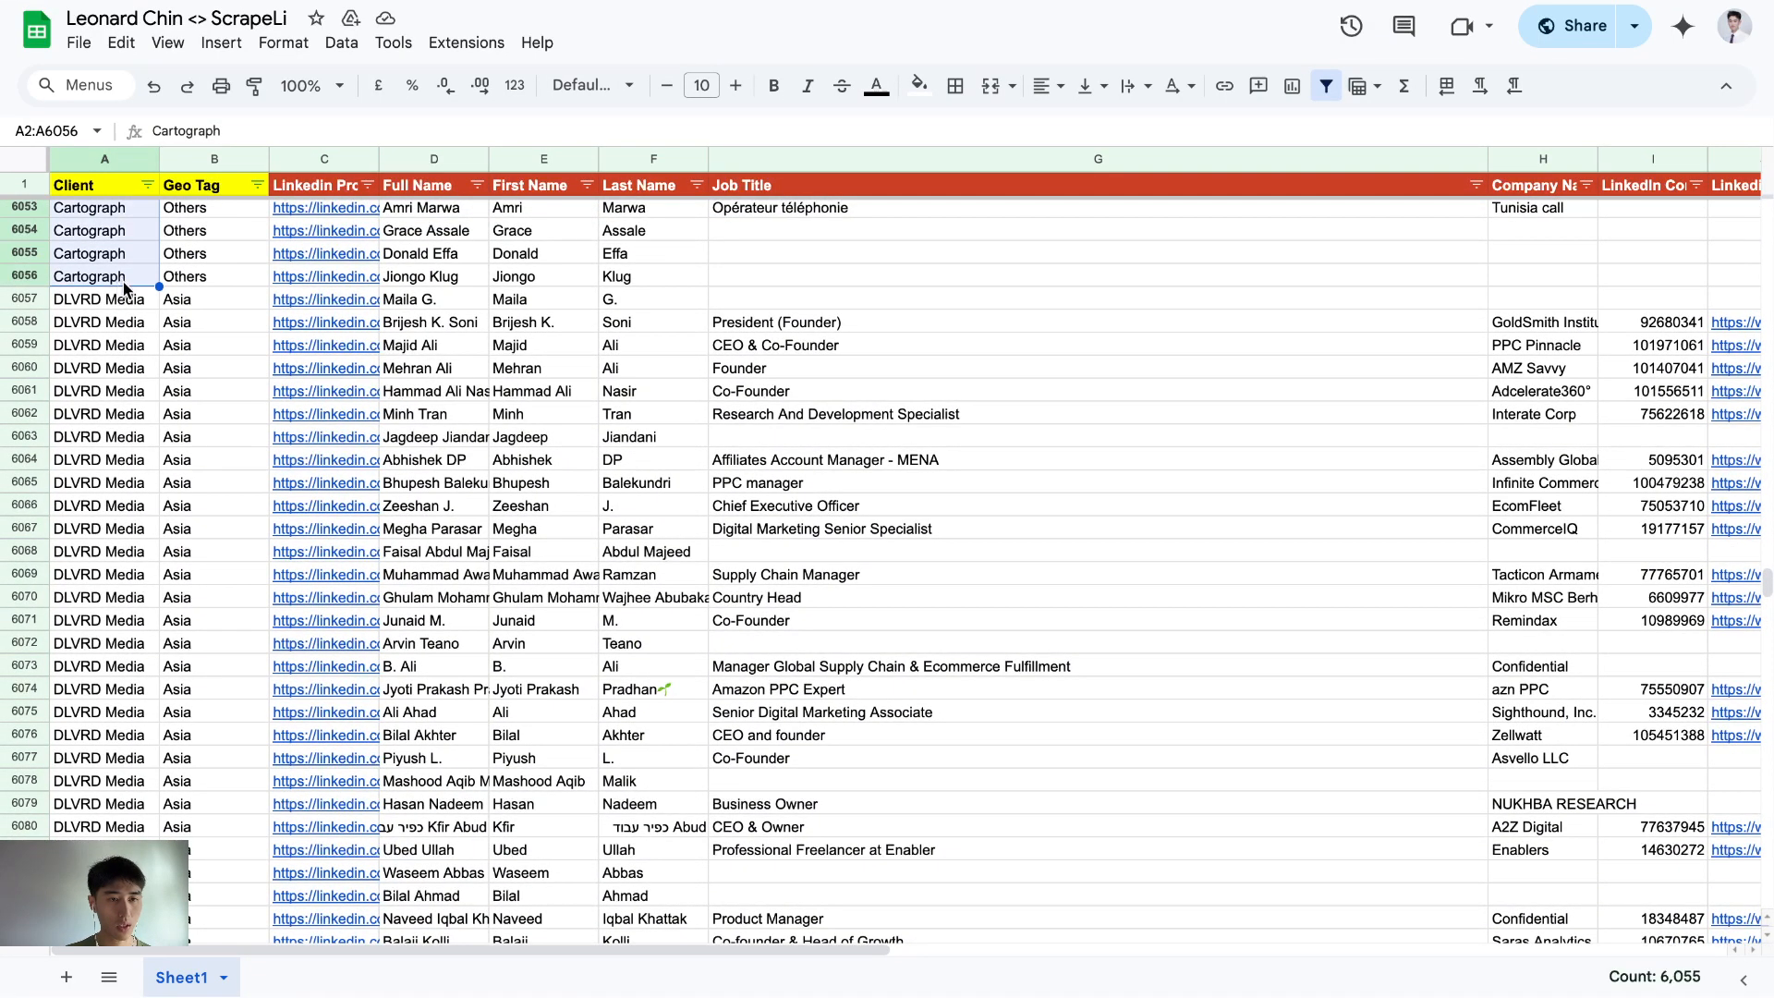
click(106, 305)
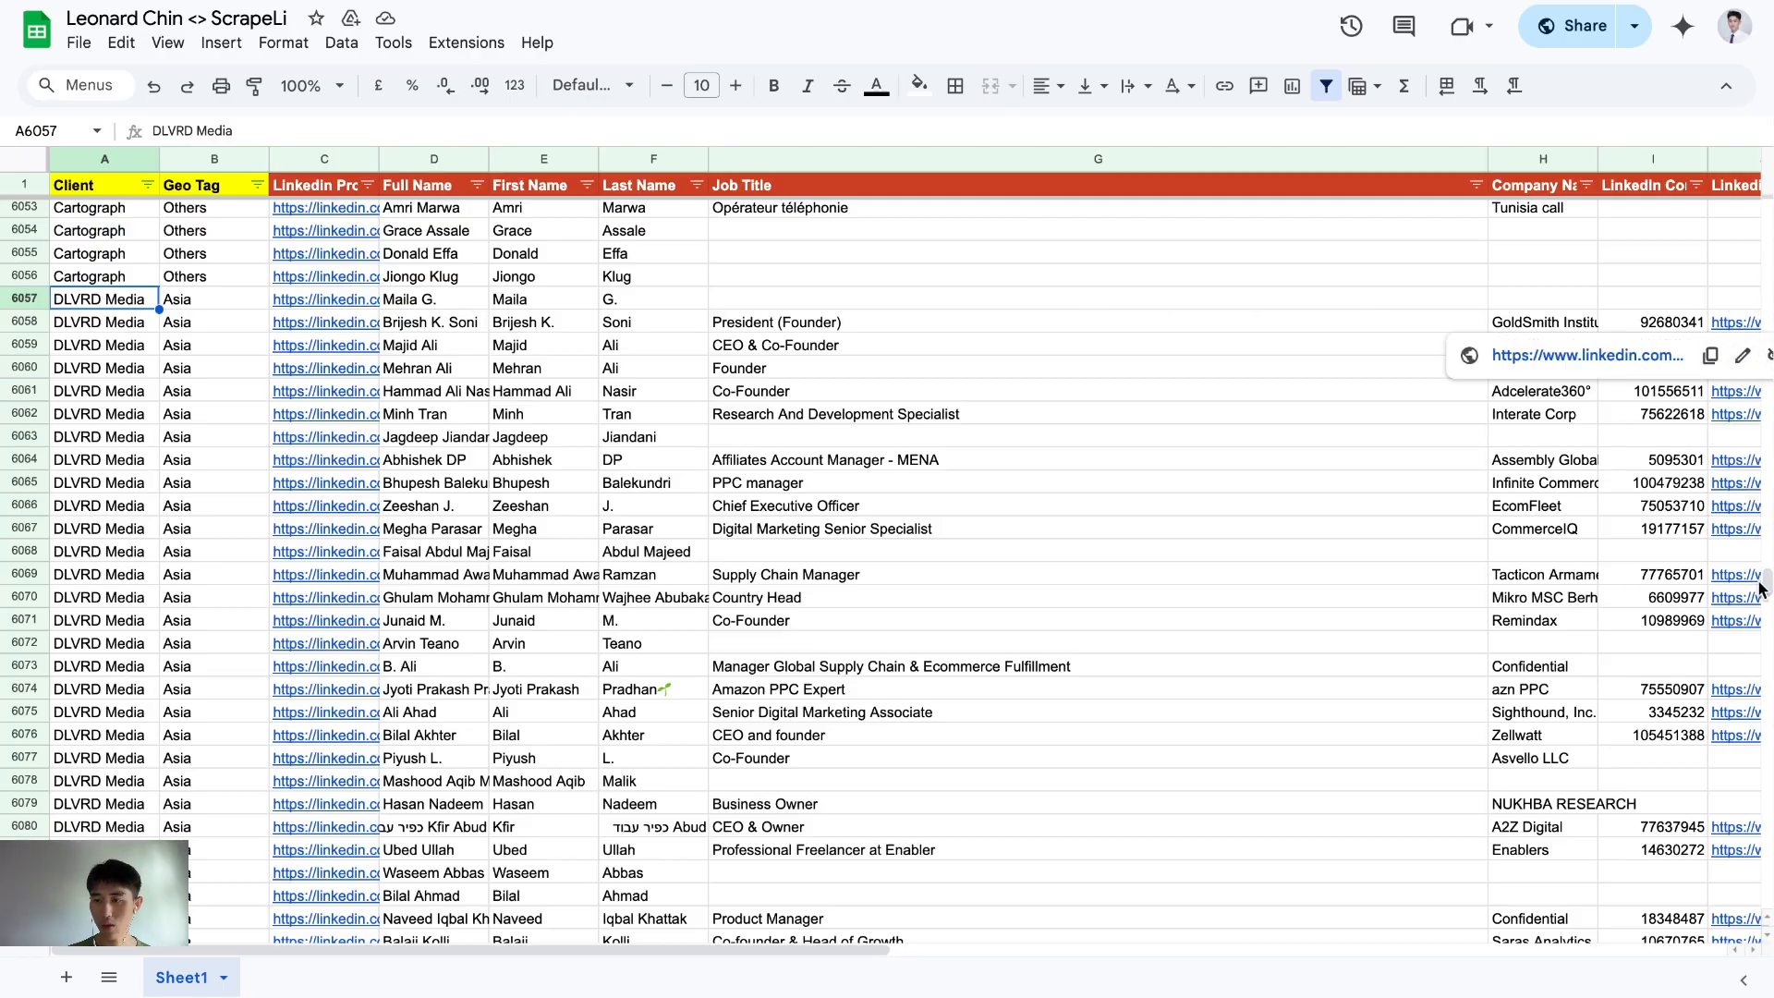
scroll(119, 700, down, 20)
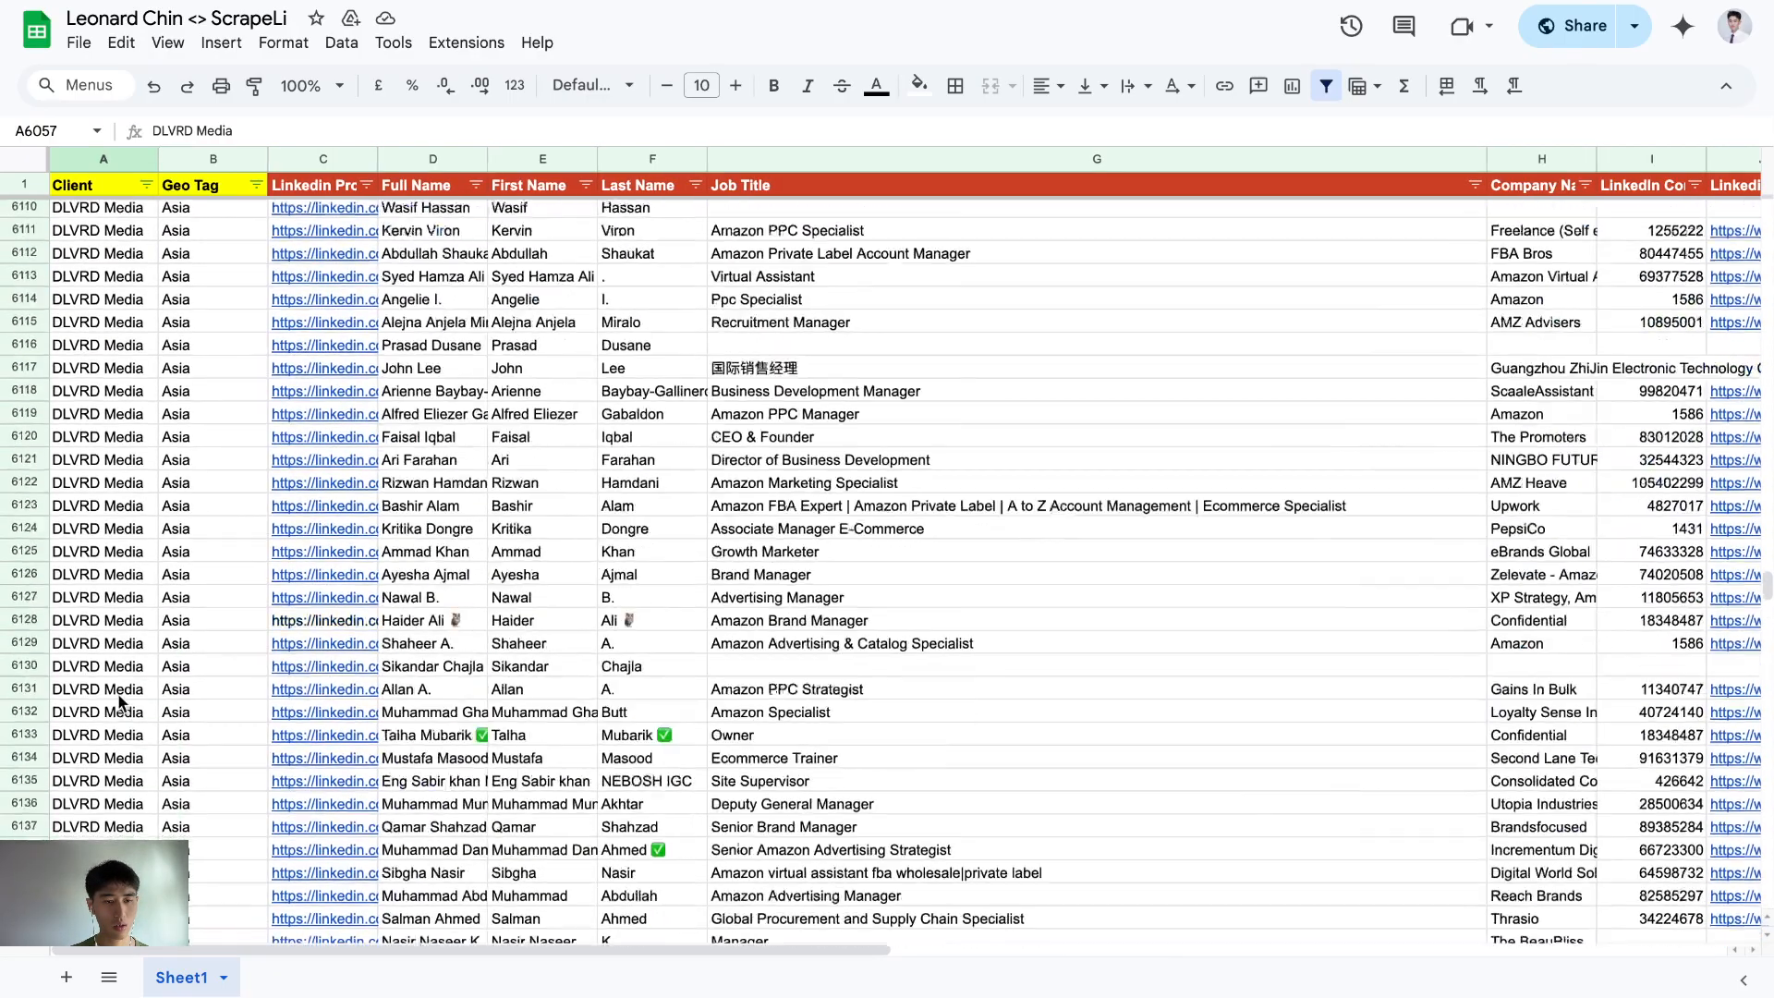
scroll(118, 700, down, 20)
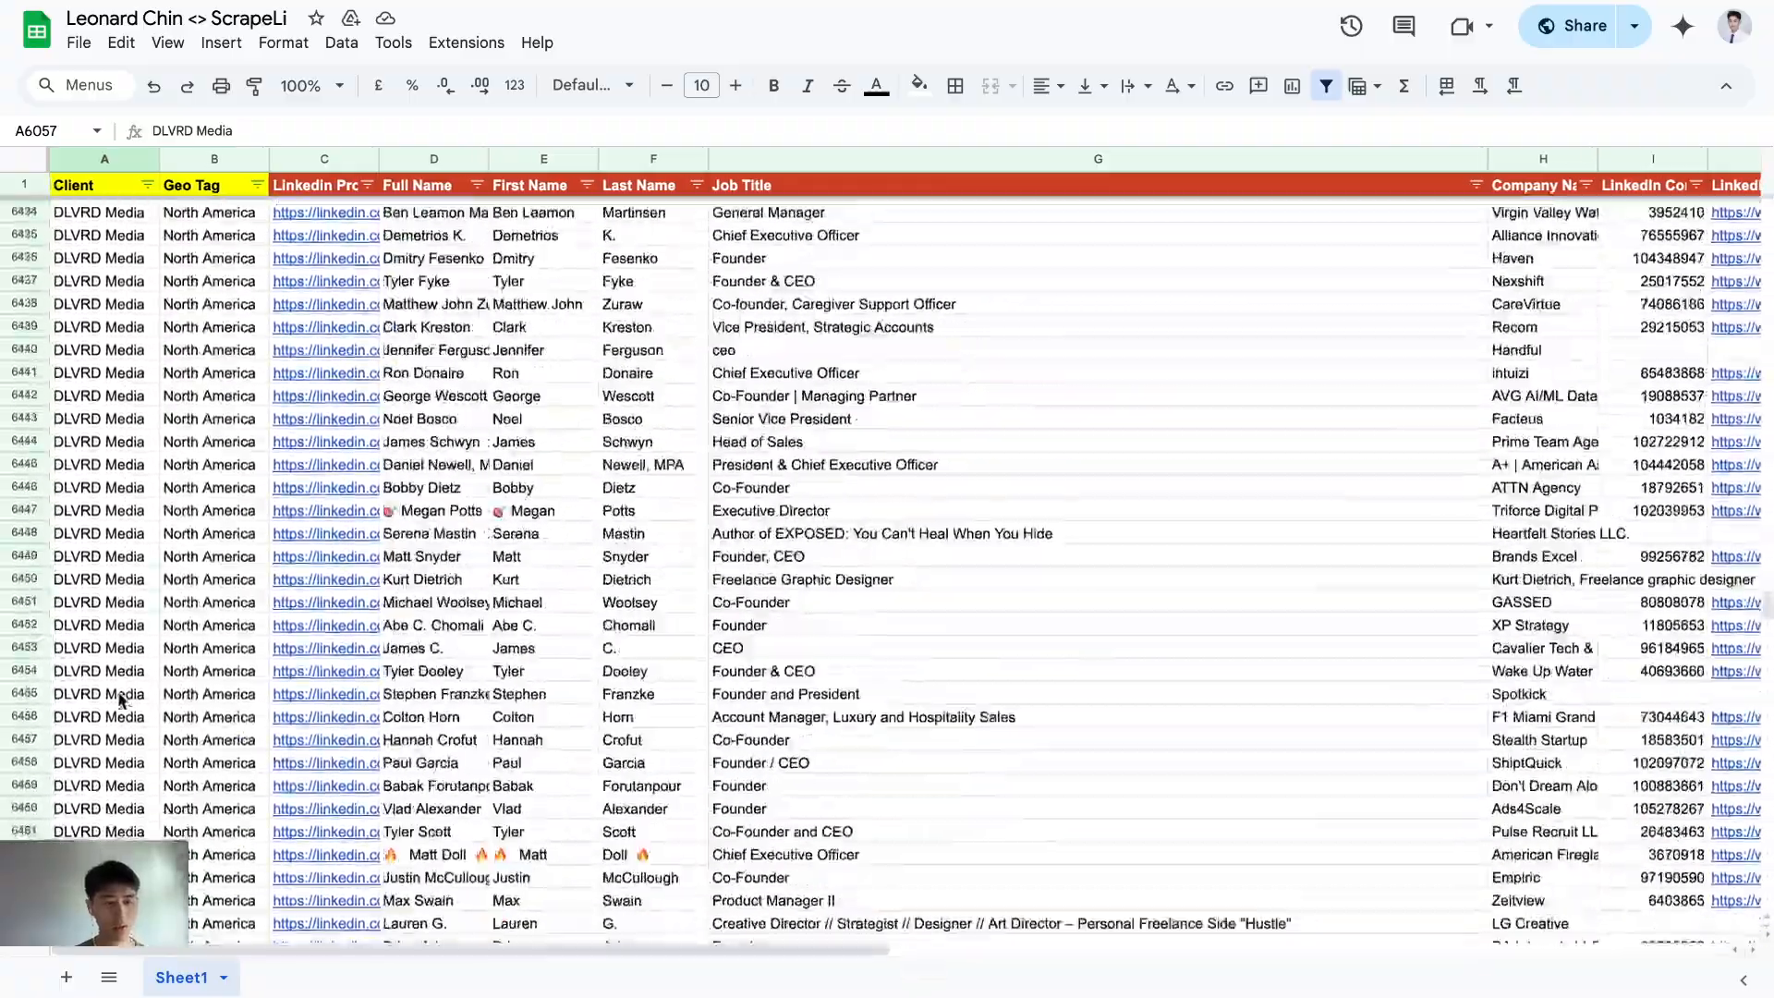
scroll(118, 700, down, 20)
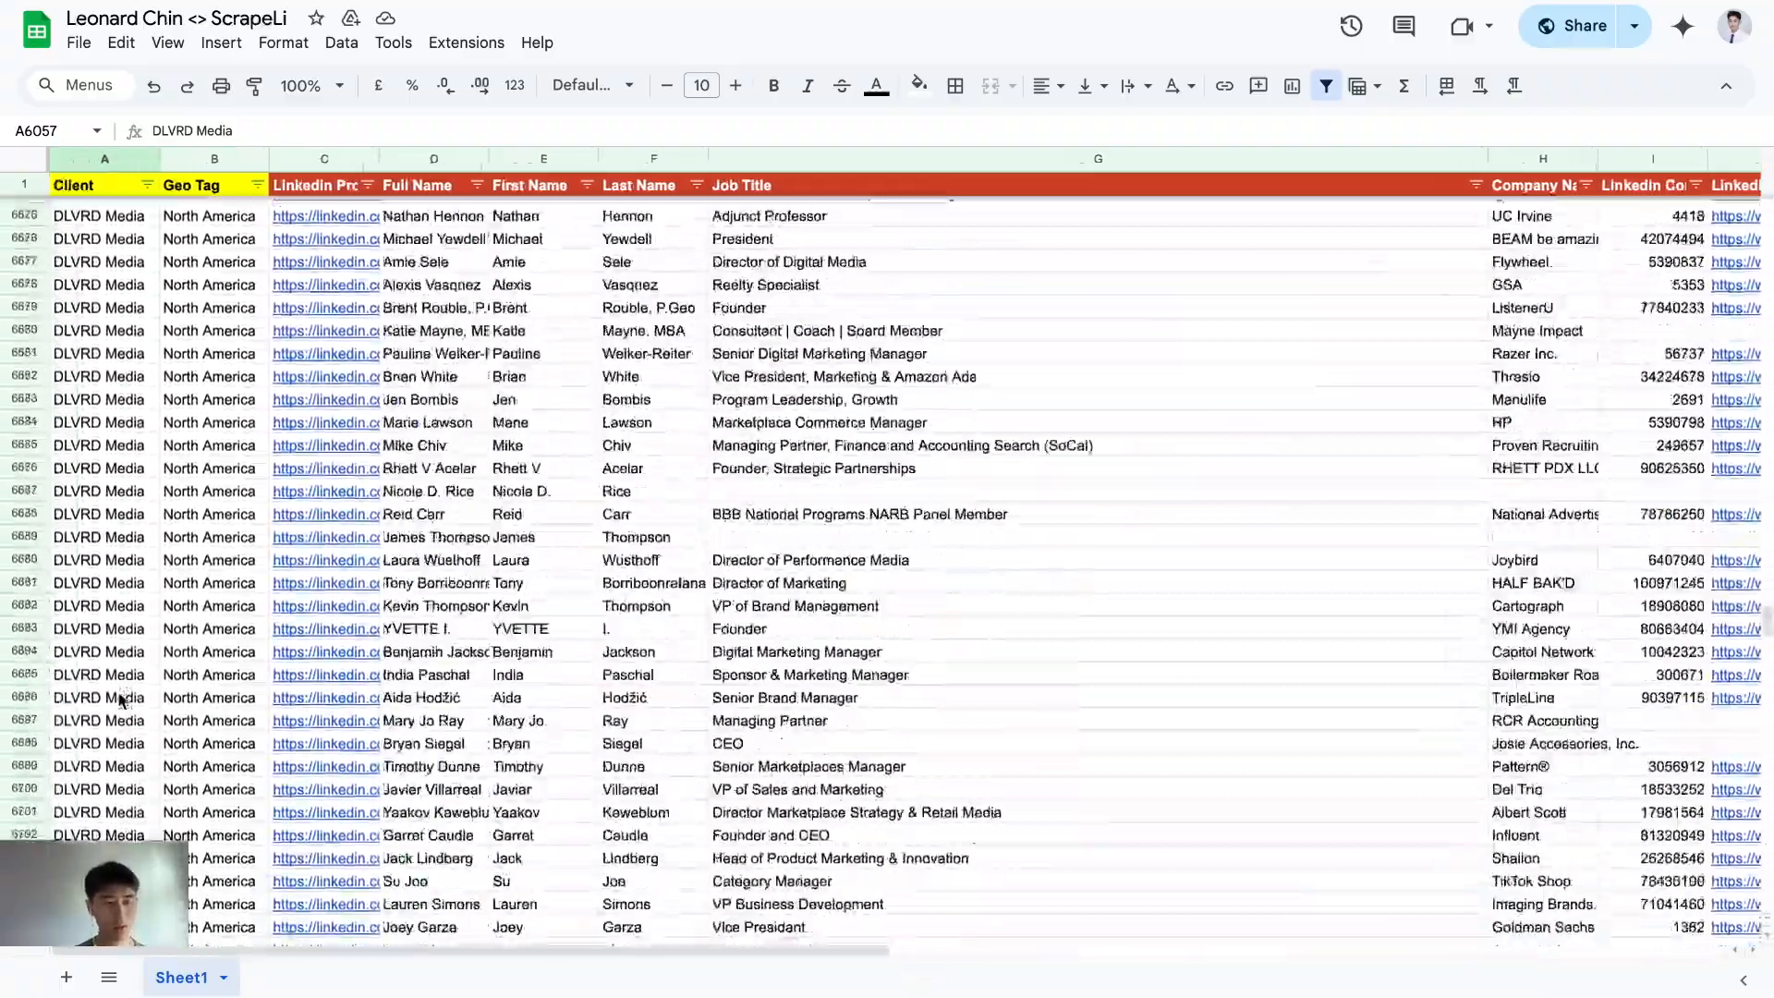
scroll(118, 701, down, 20)
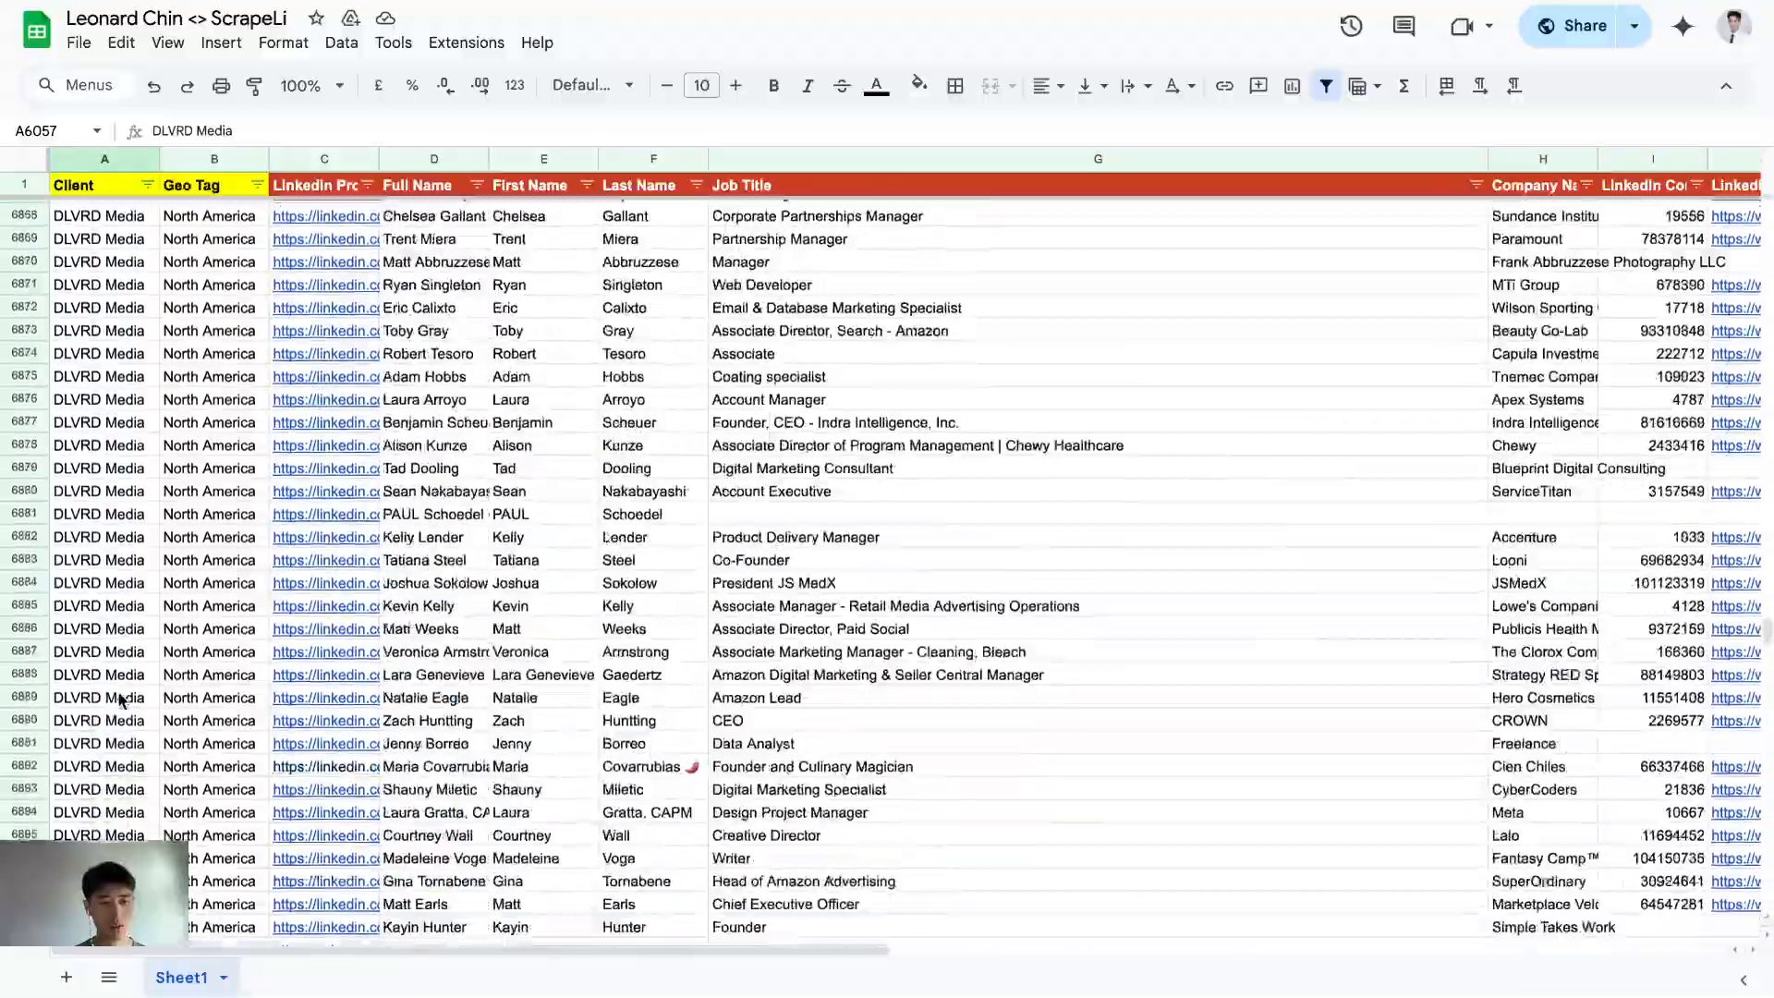
scroll(118, 700, down, 20)
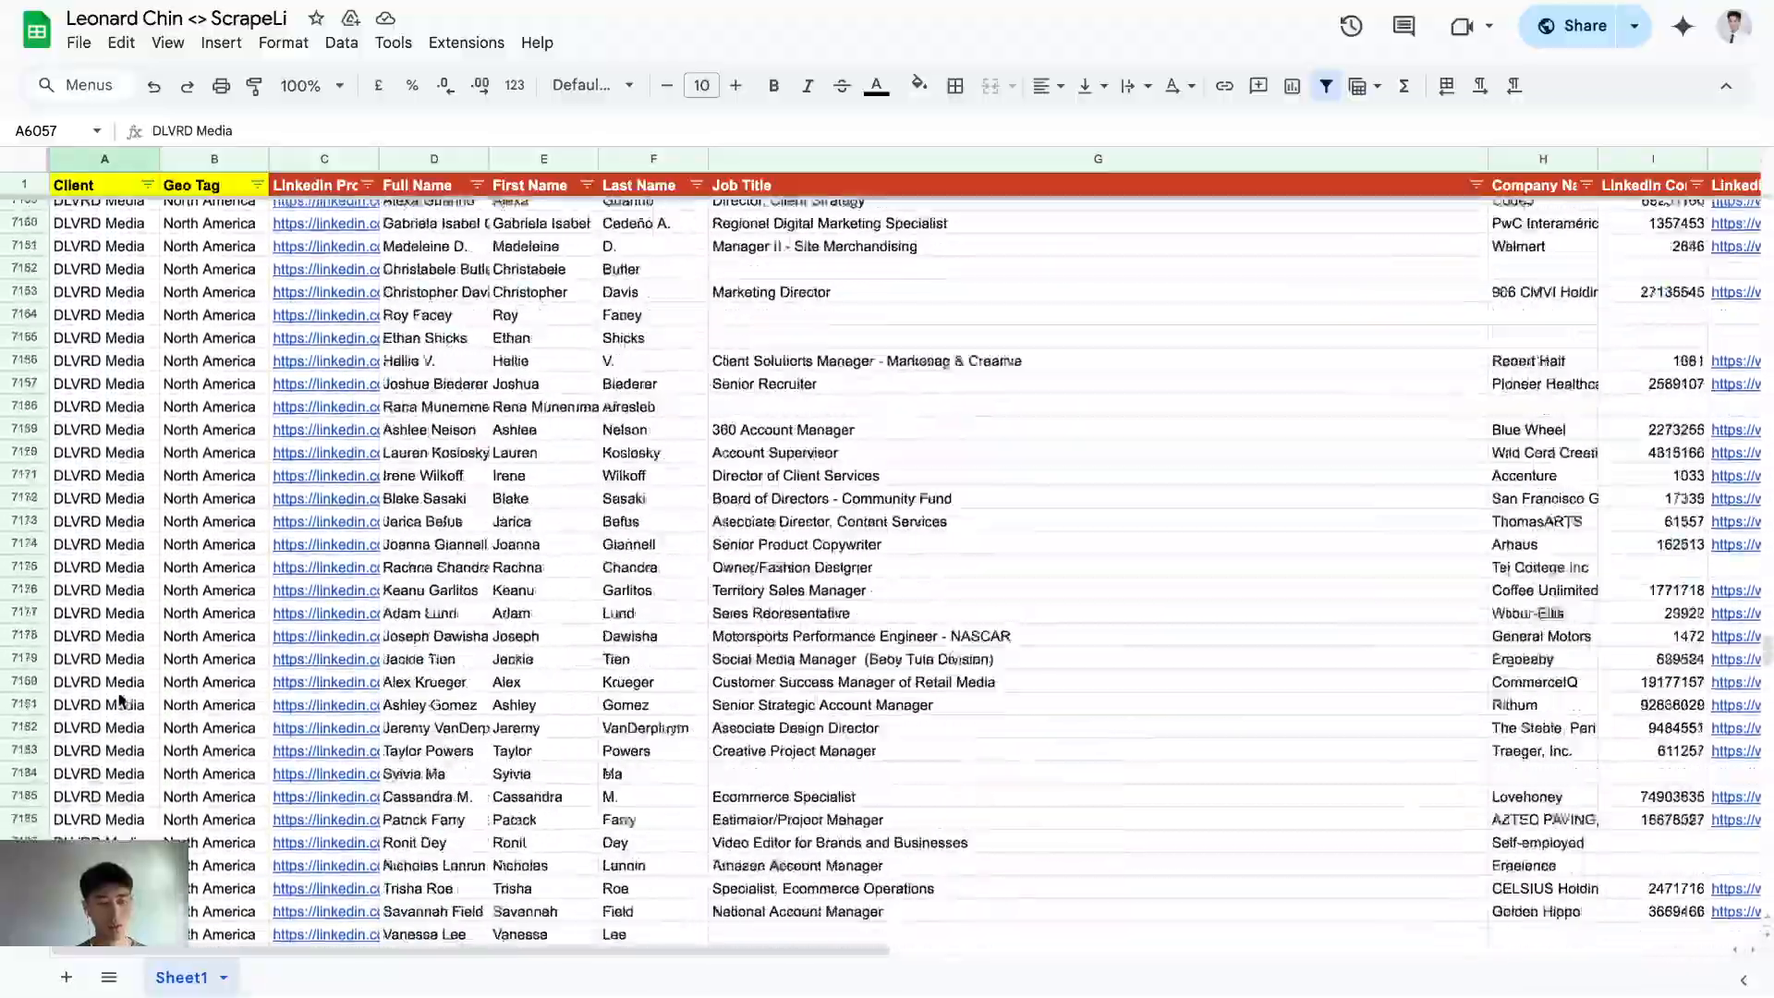
scroll(119, 701, down, 1)
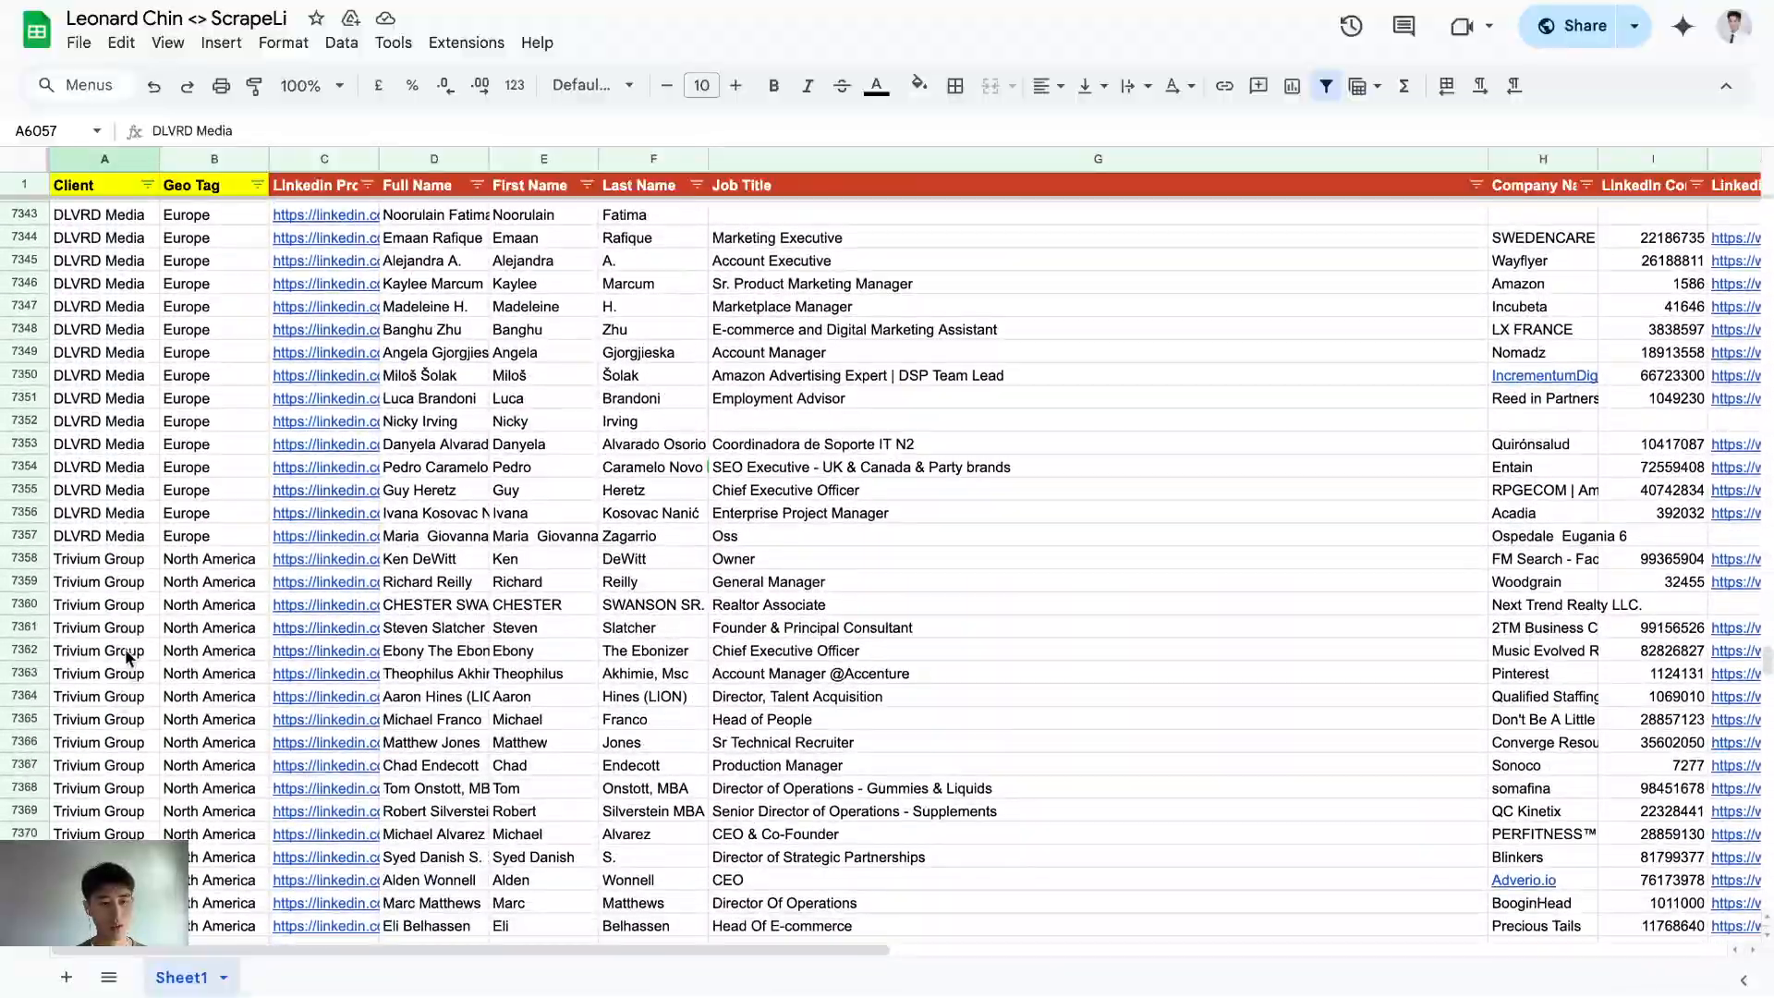
shift+click(127, 543)
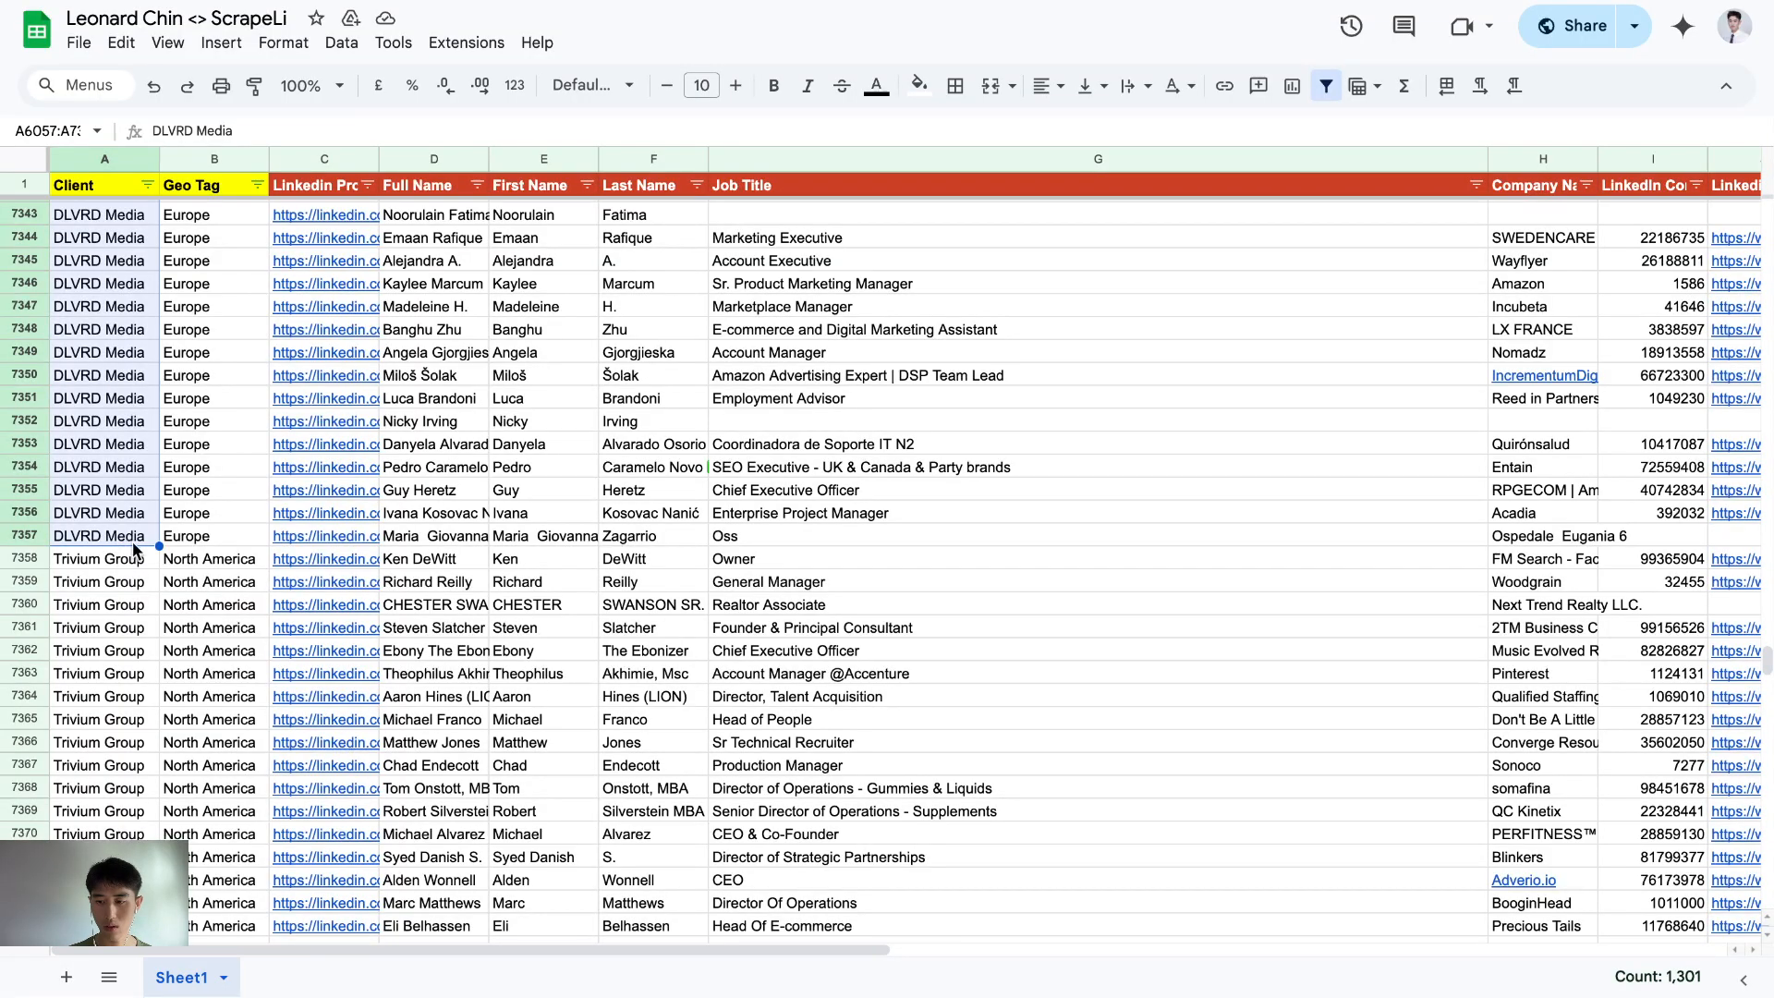
scroll(176, 609, up, 1)
scroll(176, 609, up, 5)
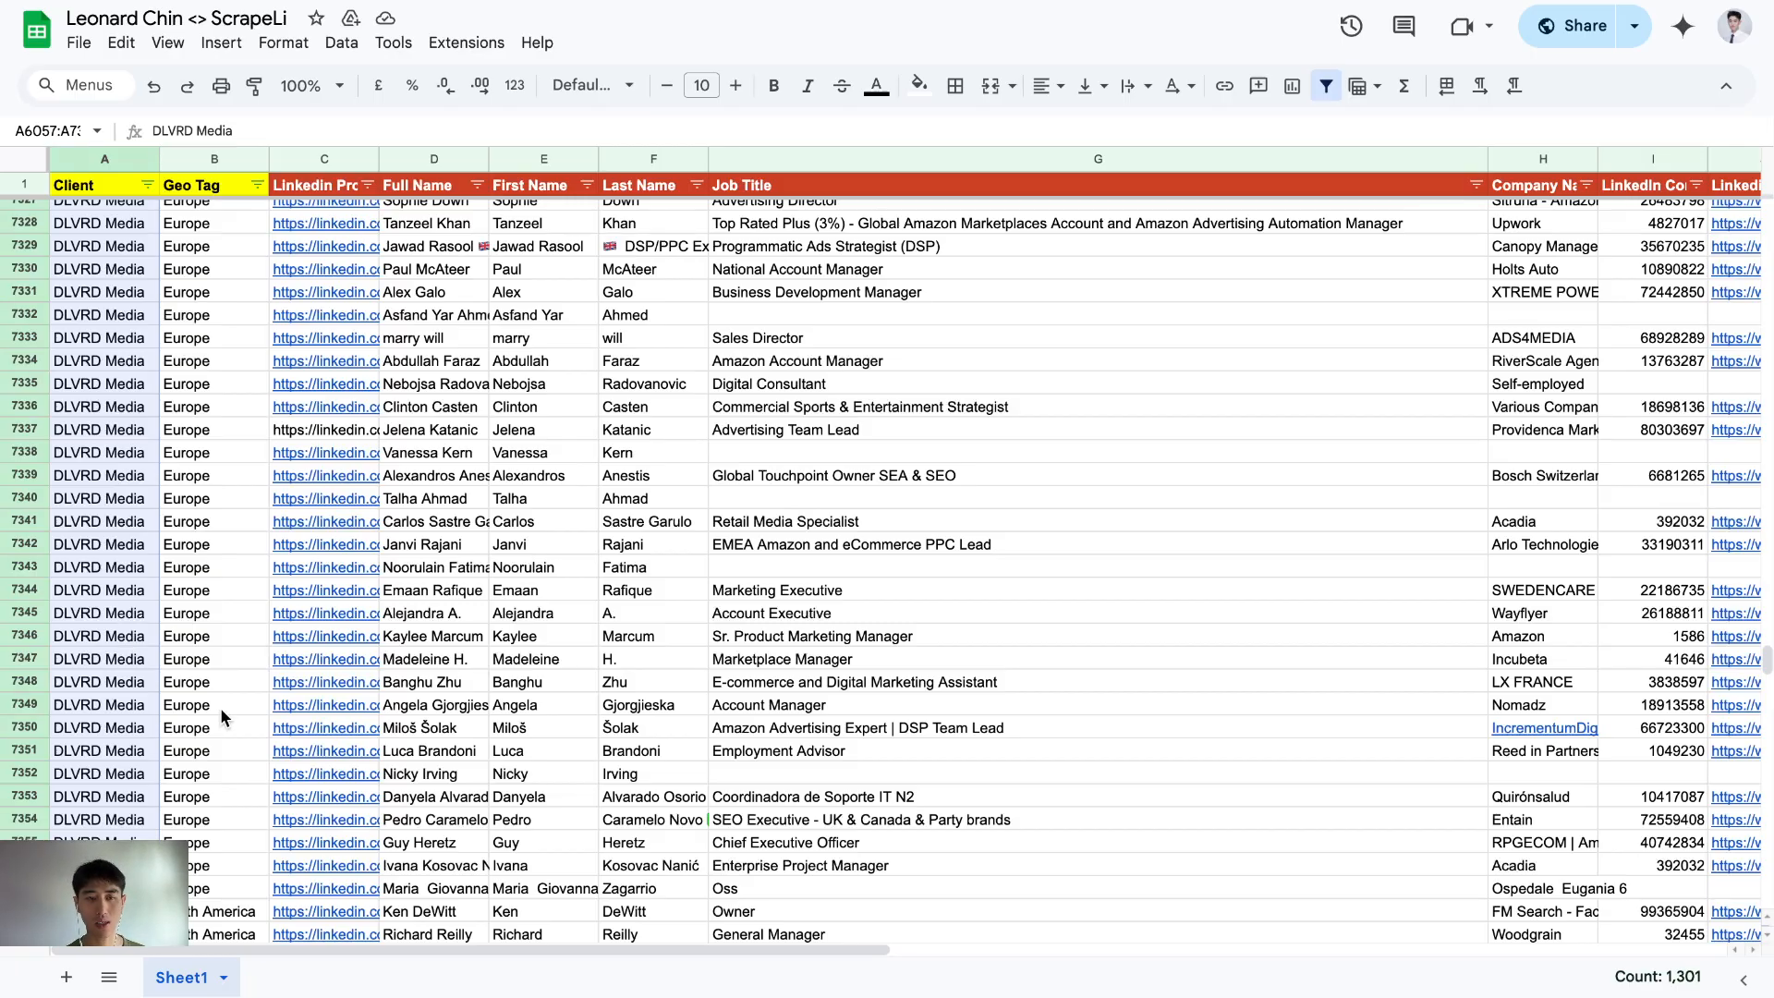
click(388, 659)
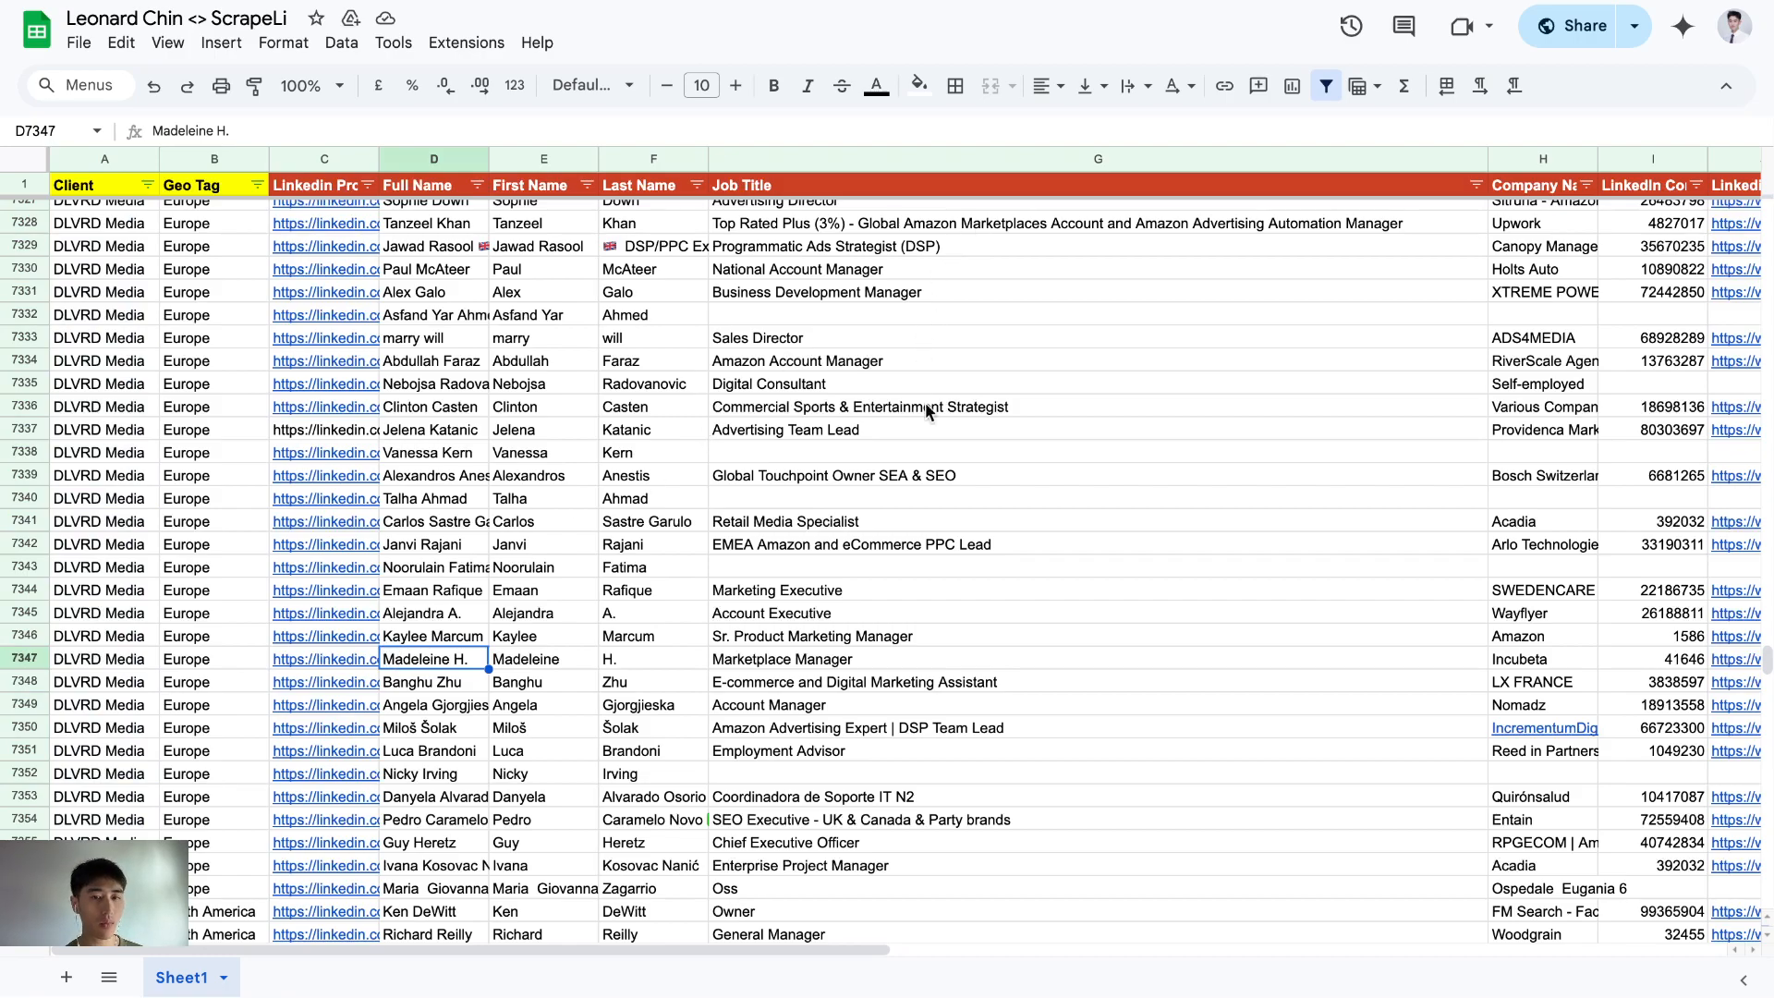
scroll(1044, 227, up, 1)
scroll(1083, 85, up, 1)
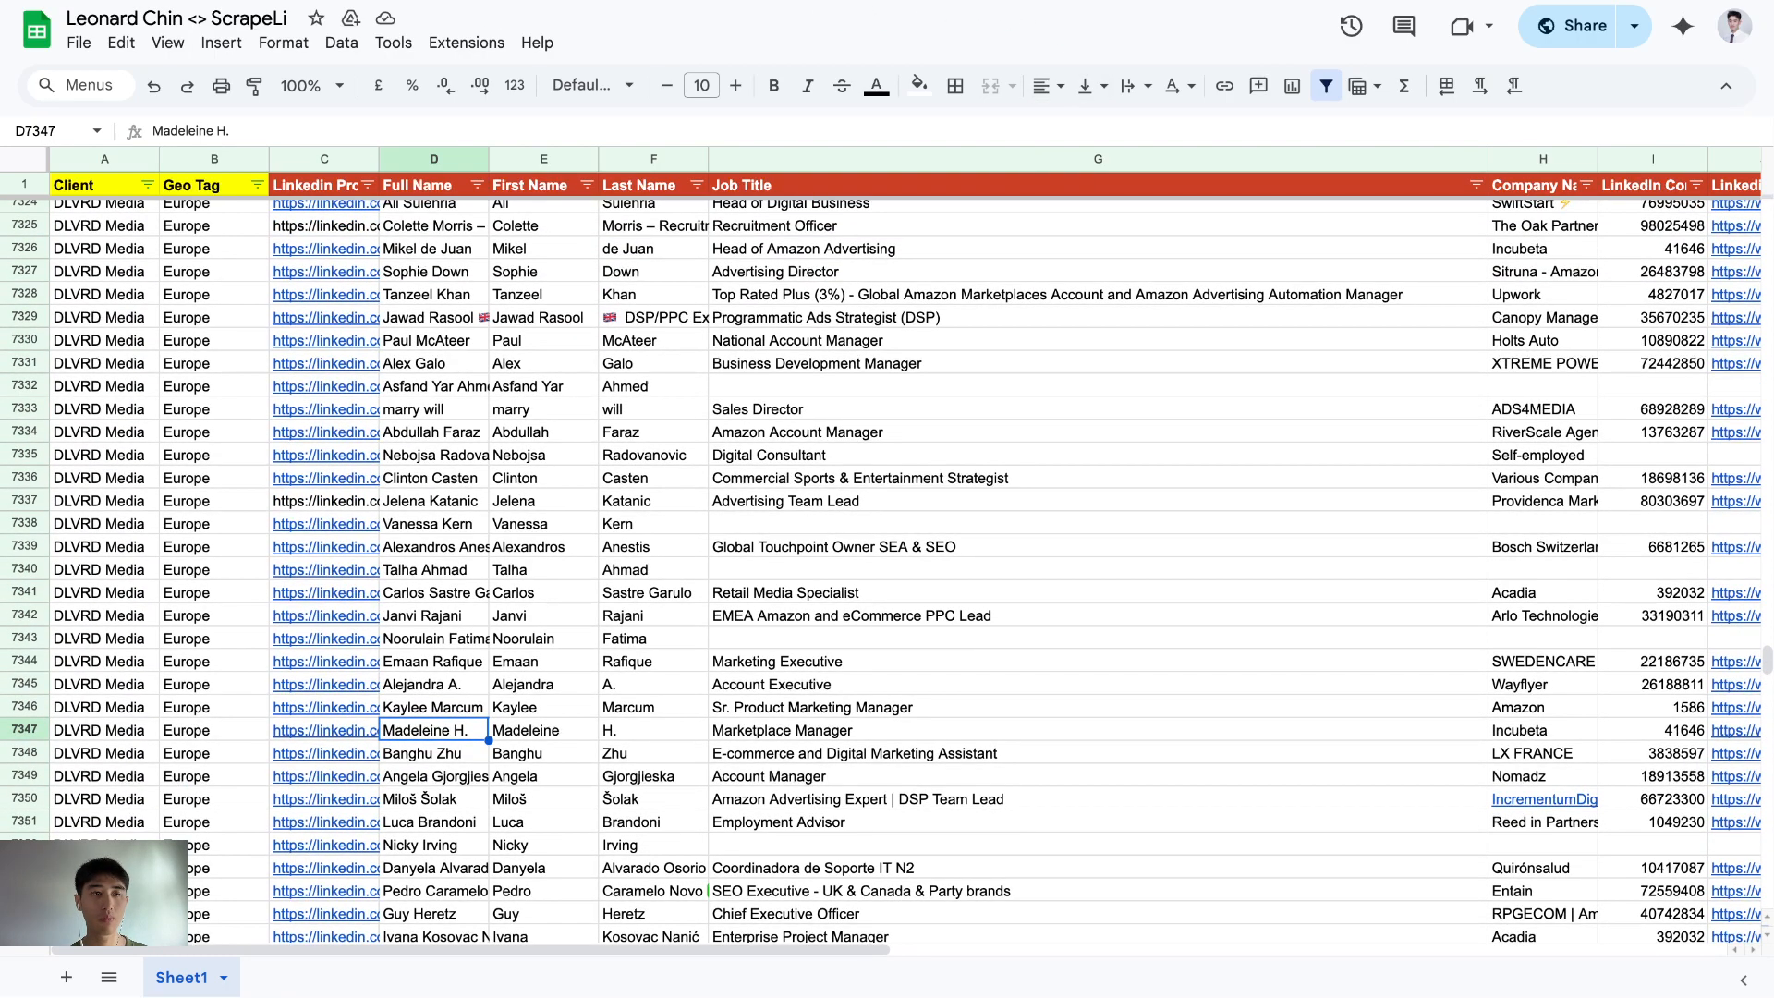
- Switch to Clay and look through the columns and first rows of the Raw - ScrapeLi table in 3.0 Competitors' LinkedIn Followers
key(ctrl+Tab)
click(288, 968)
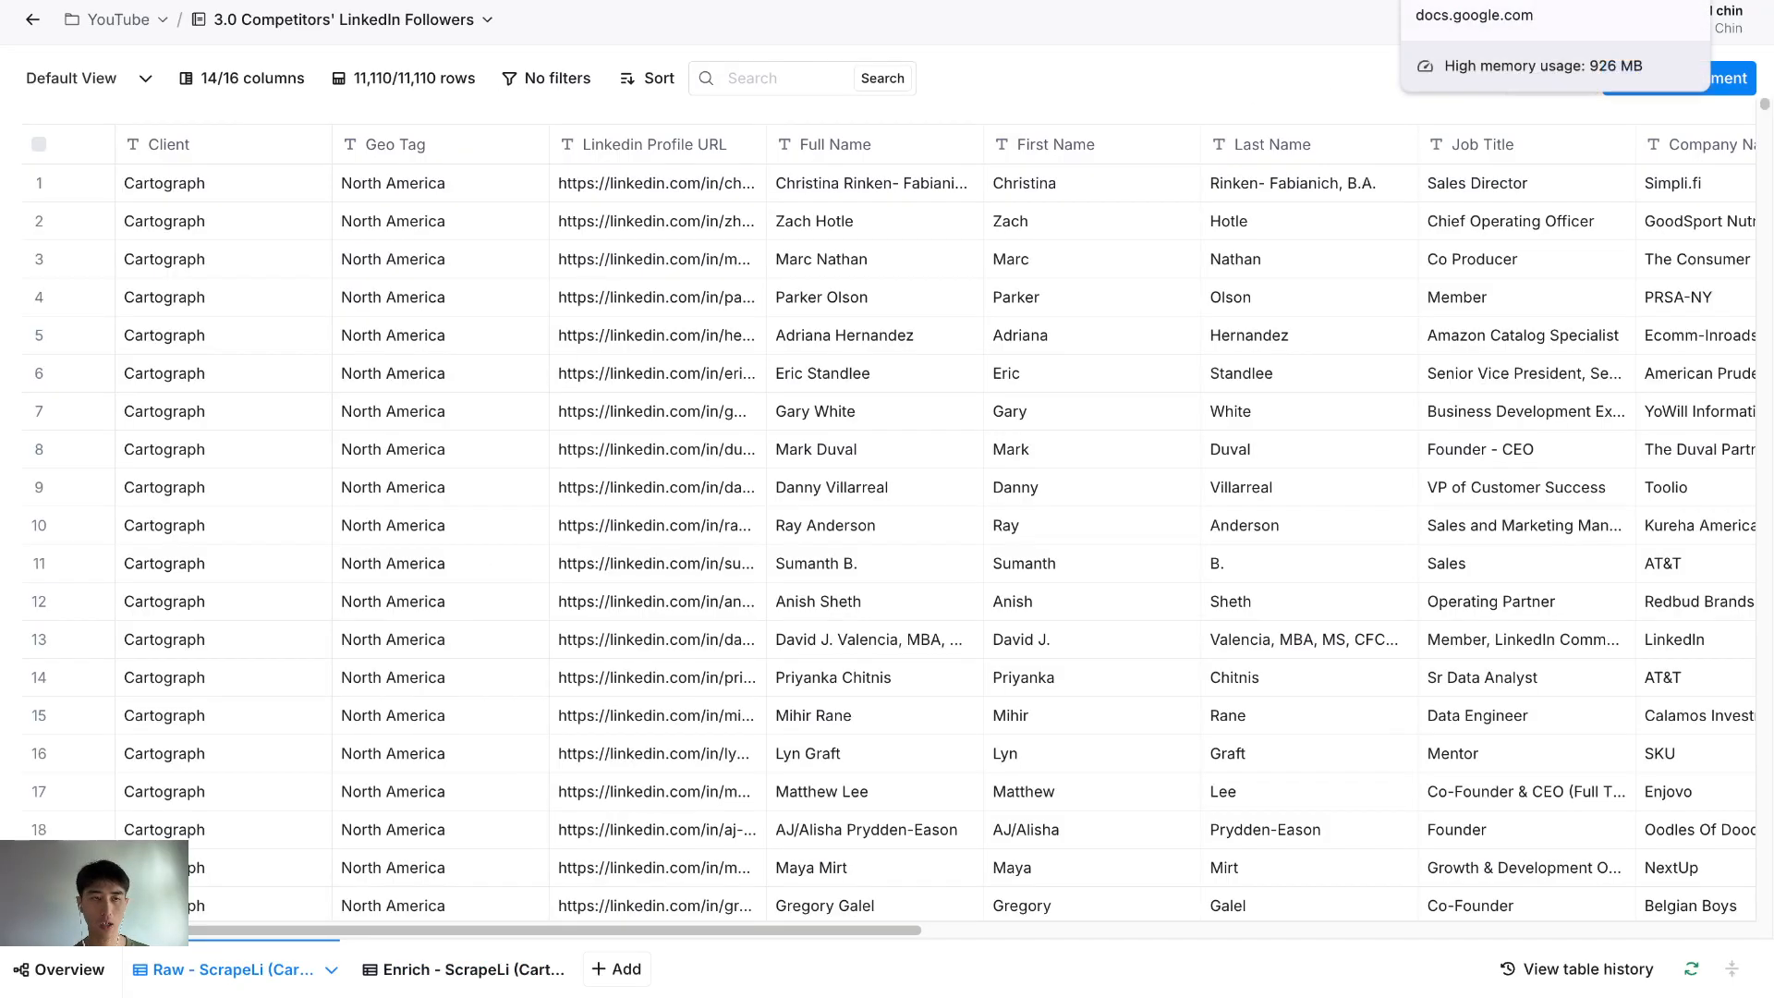
key(ctrl+shift+Tab)
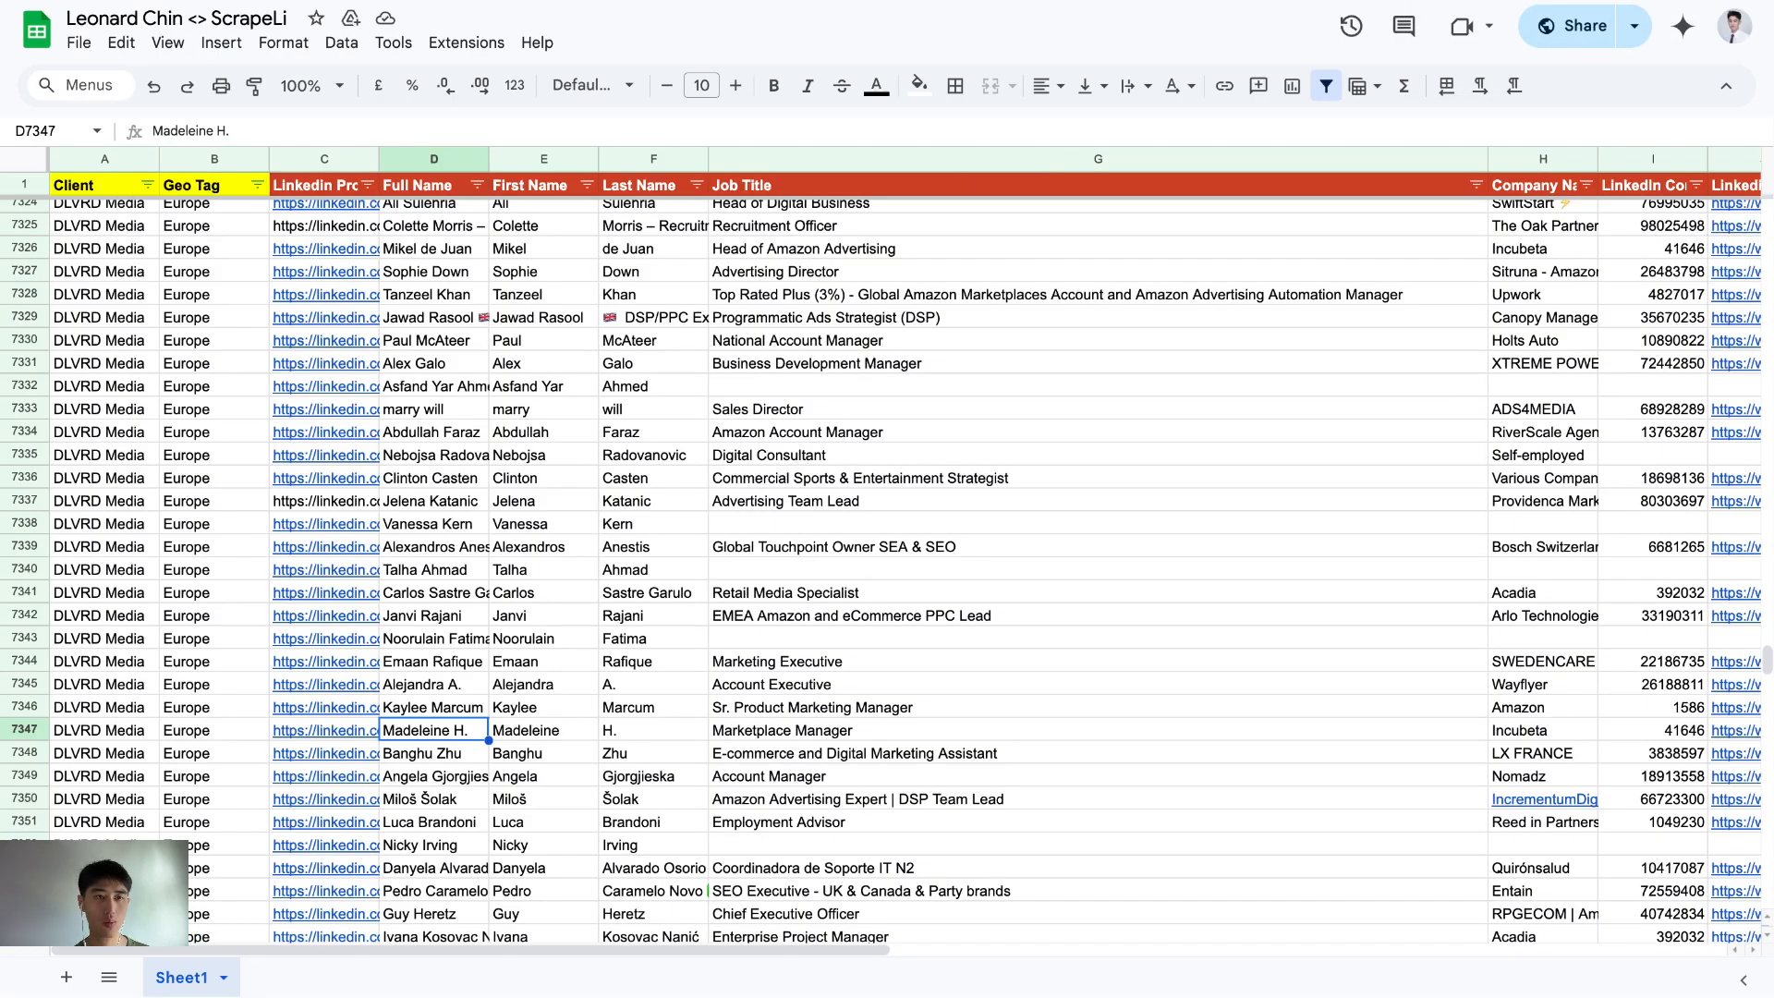
key(ctrl+Tab)
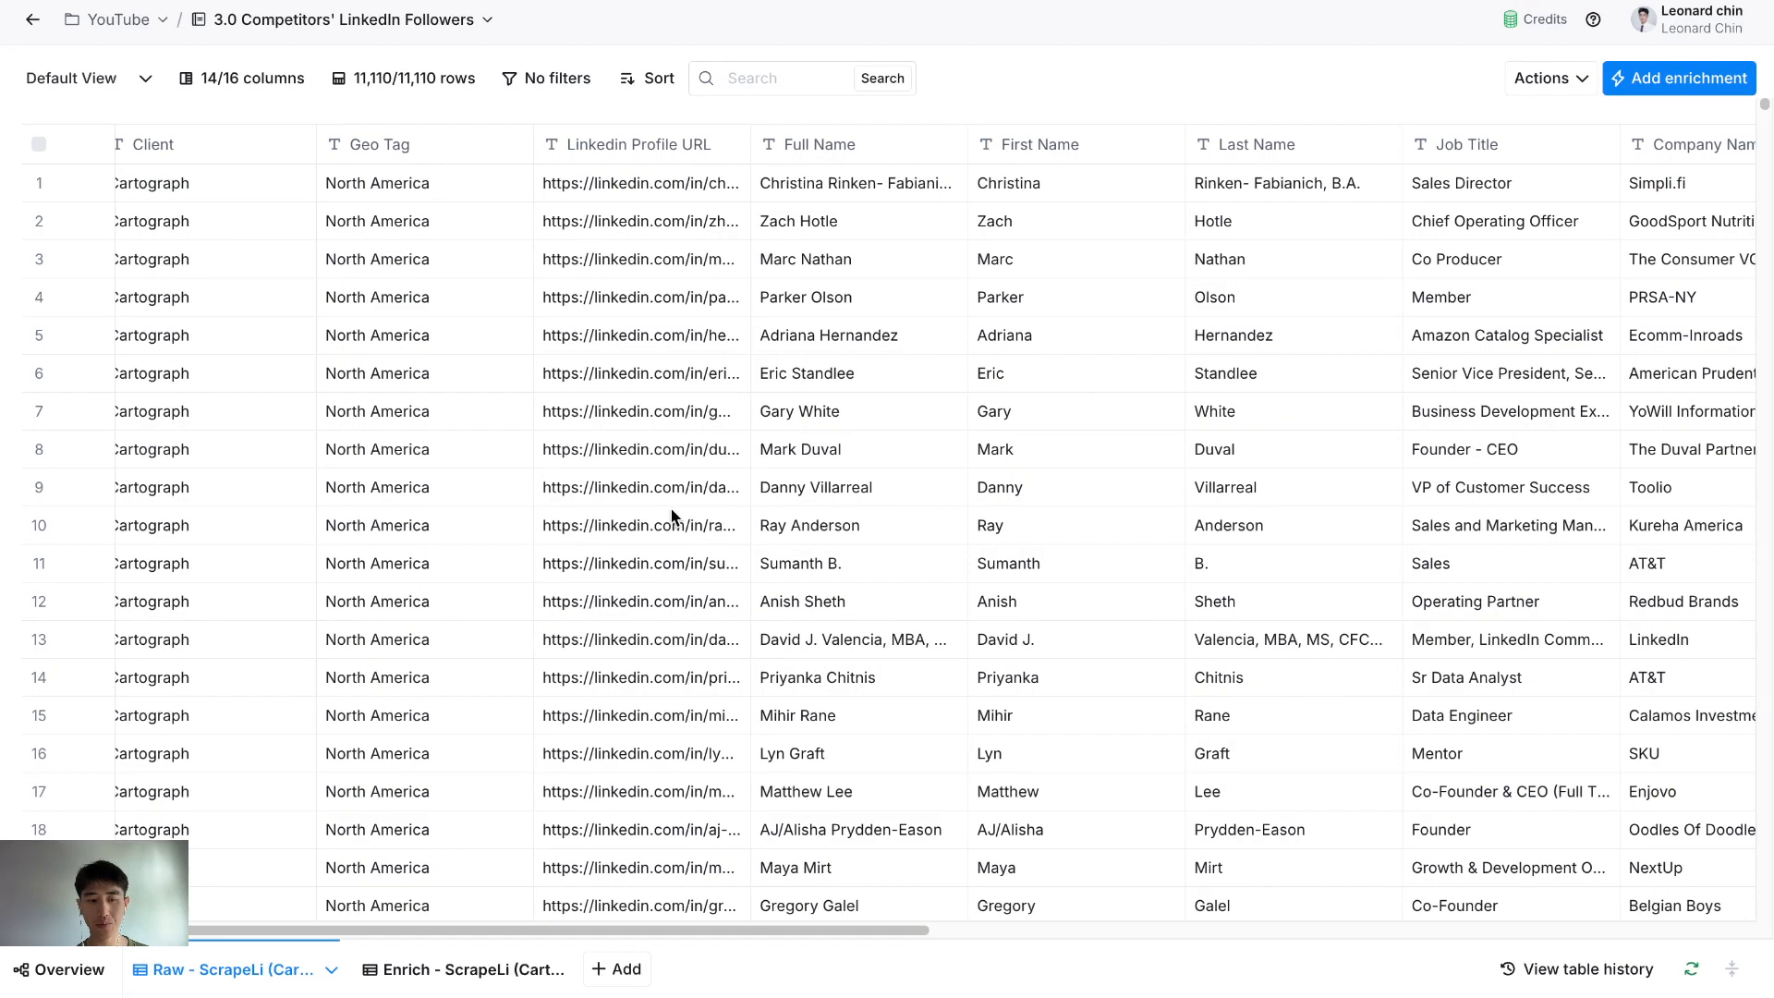
scroll(536, 764, right, 10)
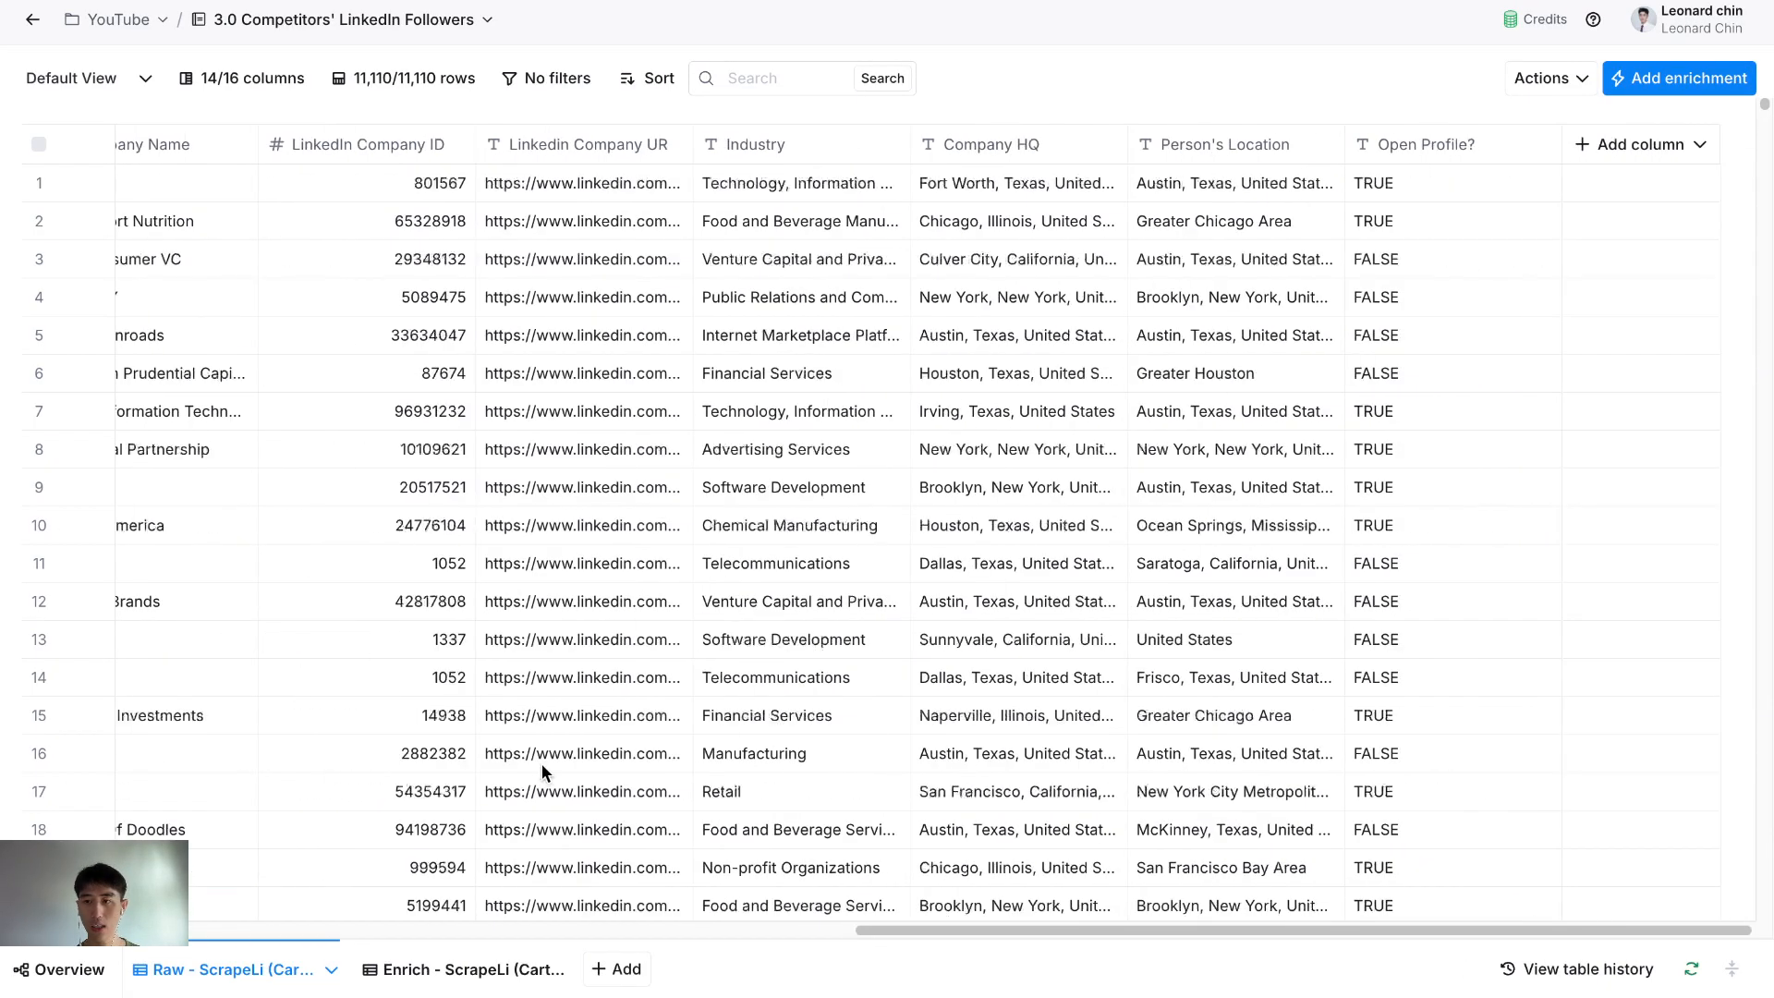
scroll(680, 761, down, 15)
scroll(647, 776, left, 10)
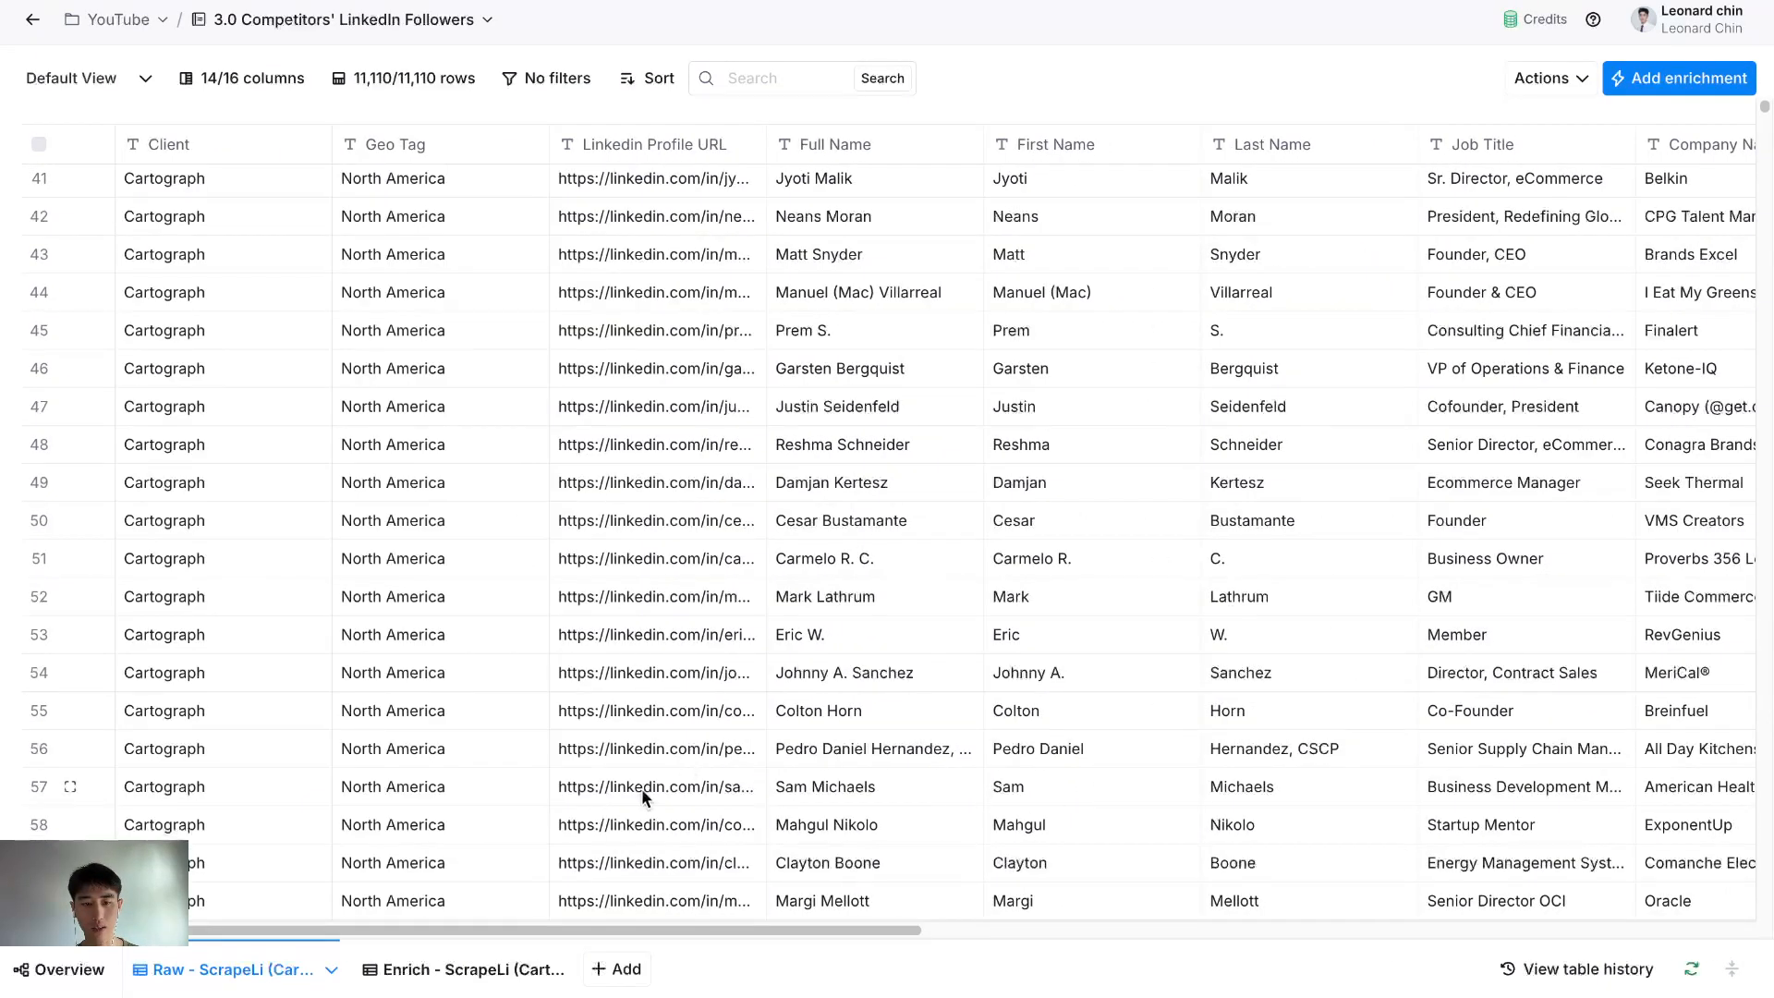
scroll(464, 878, up, 15)
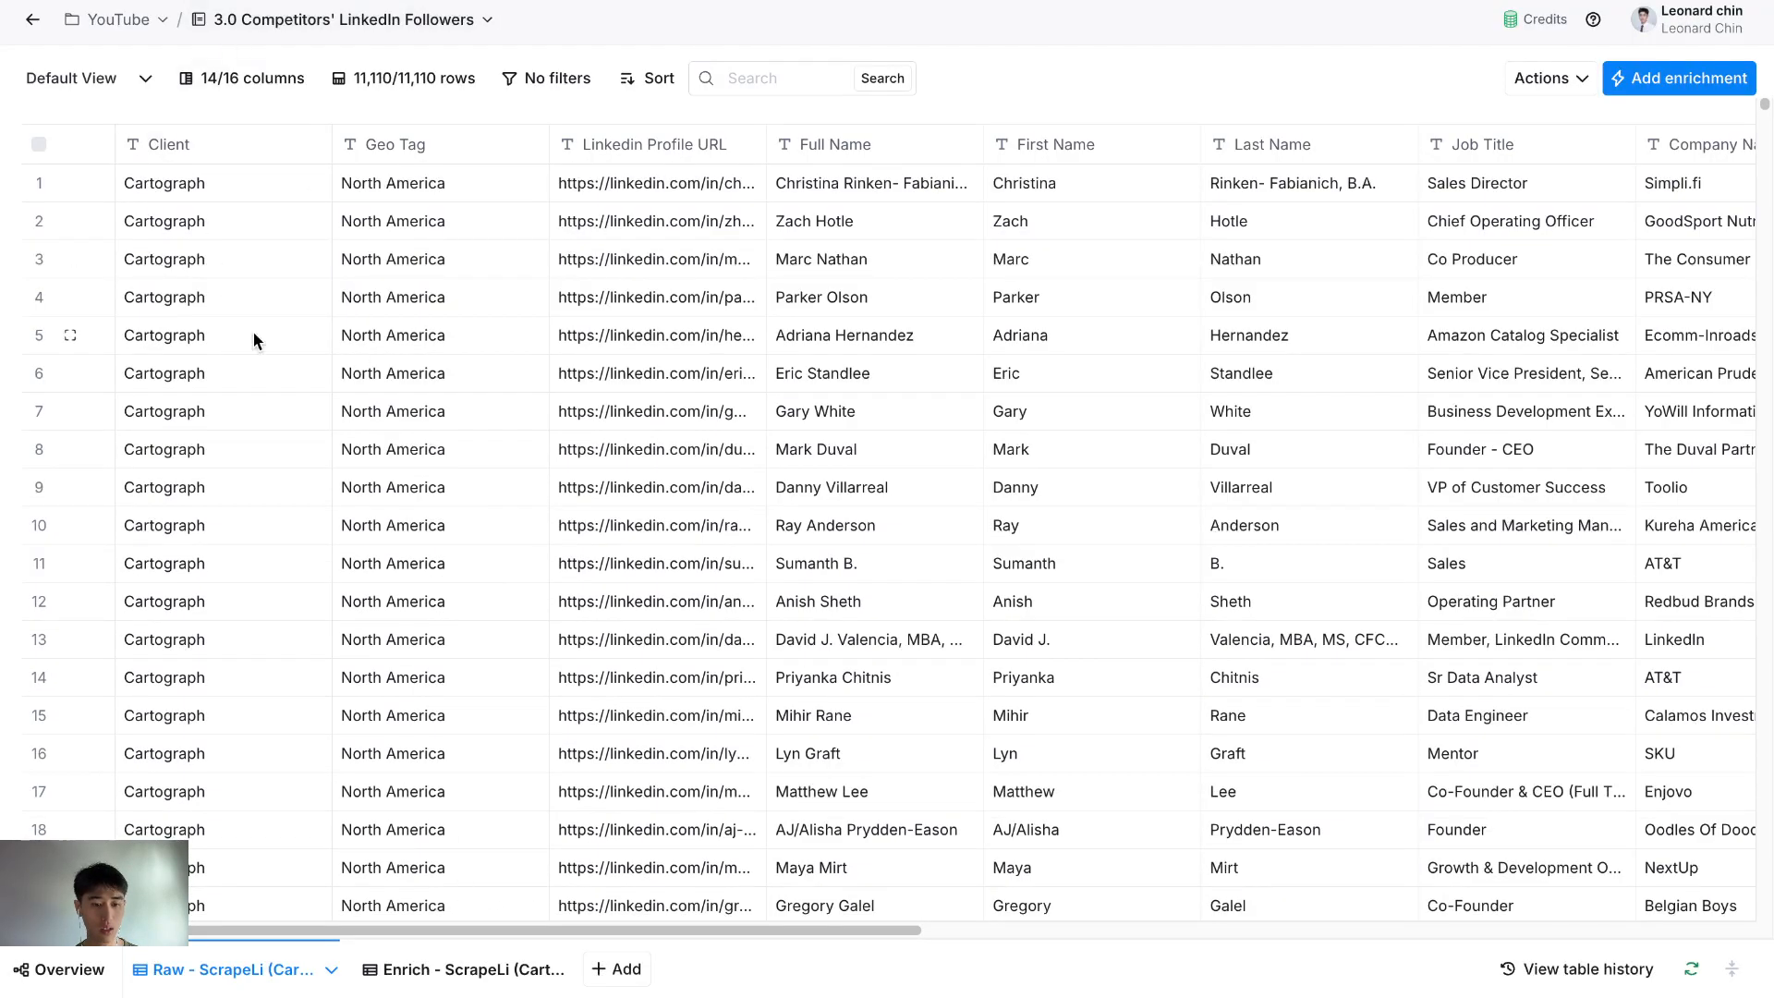
- Open the Enrich - ScrapeLi table and show it in the Working View
click(437, 961)
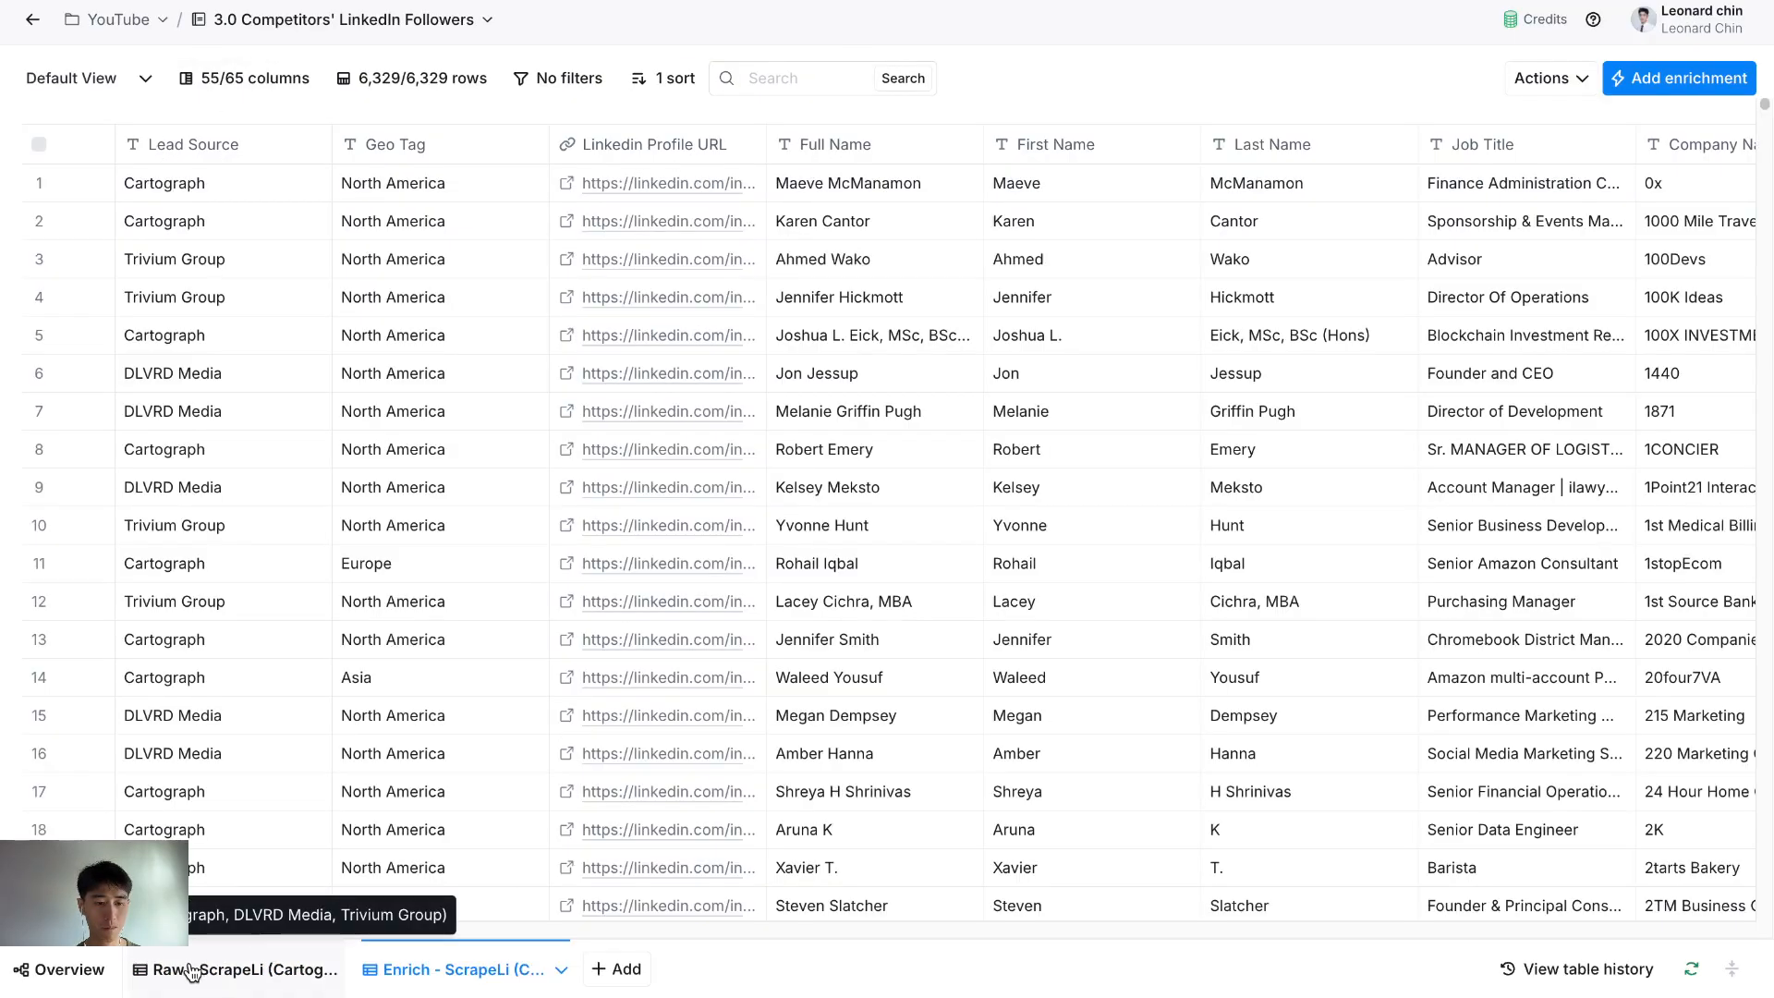
click(146, 83)
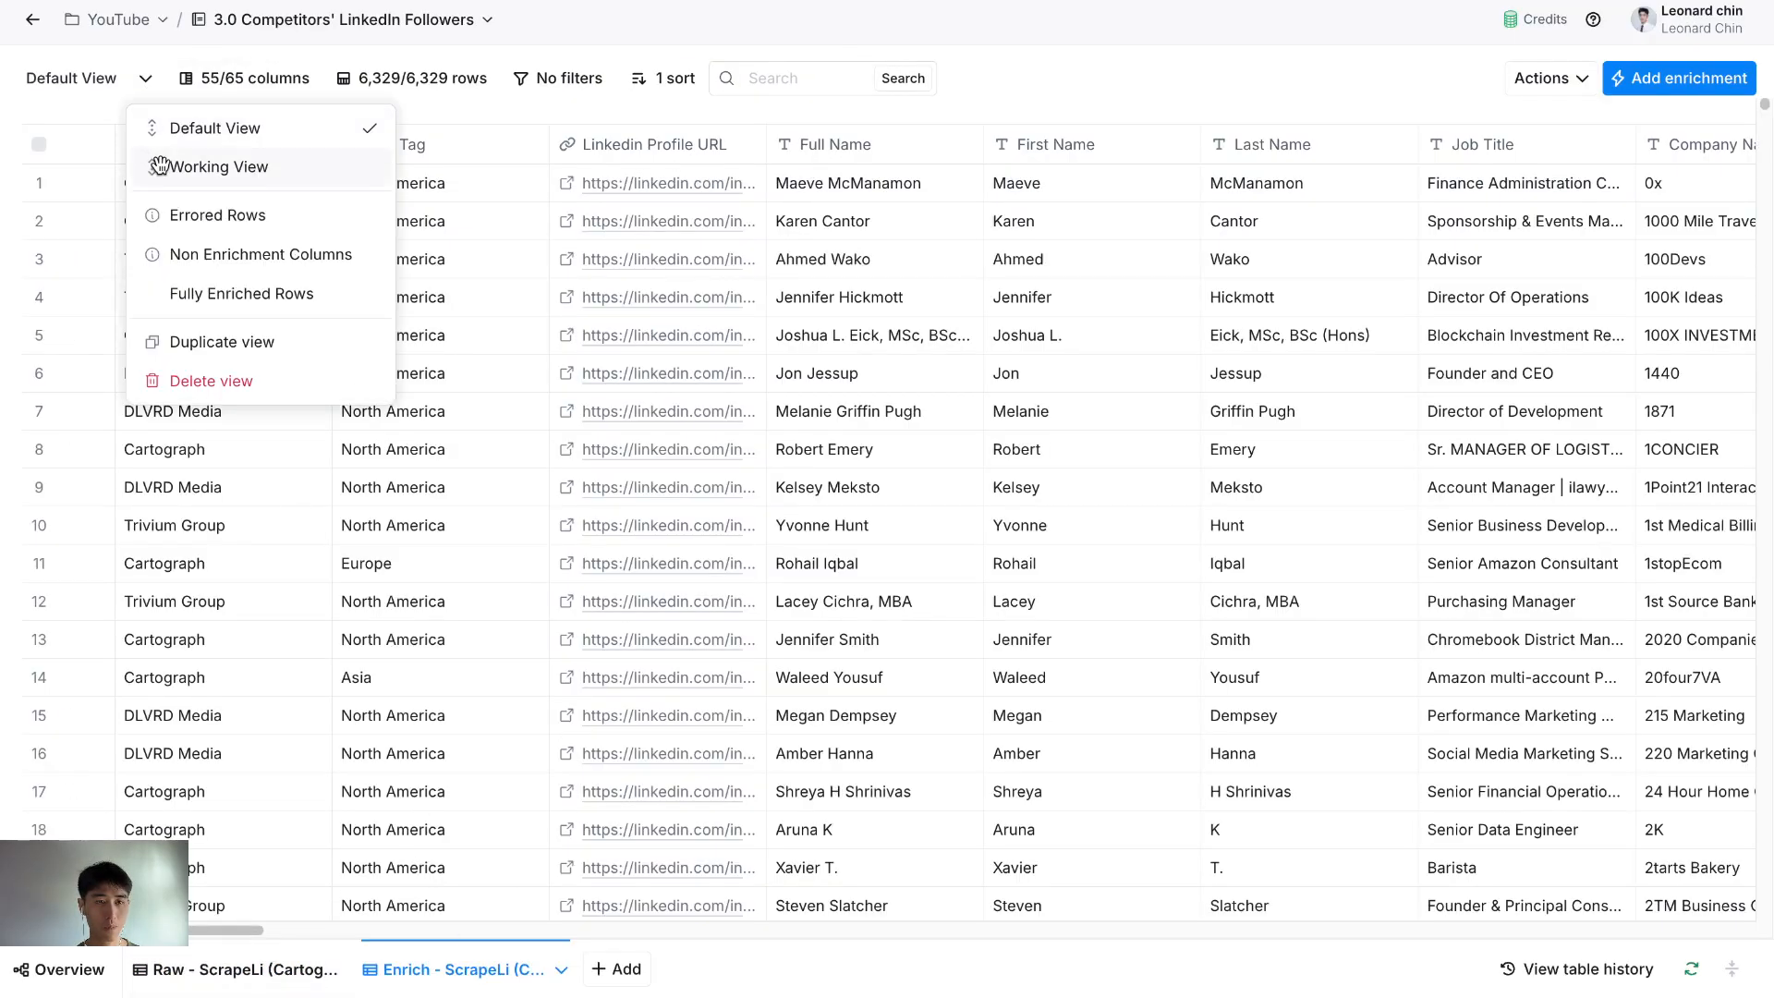
click(157, 168)
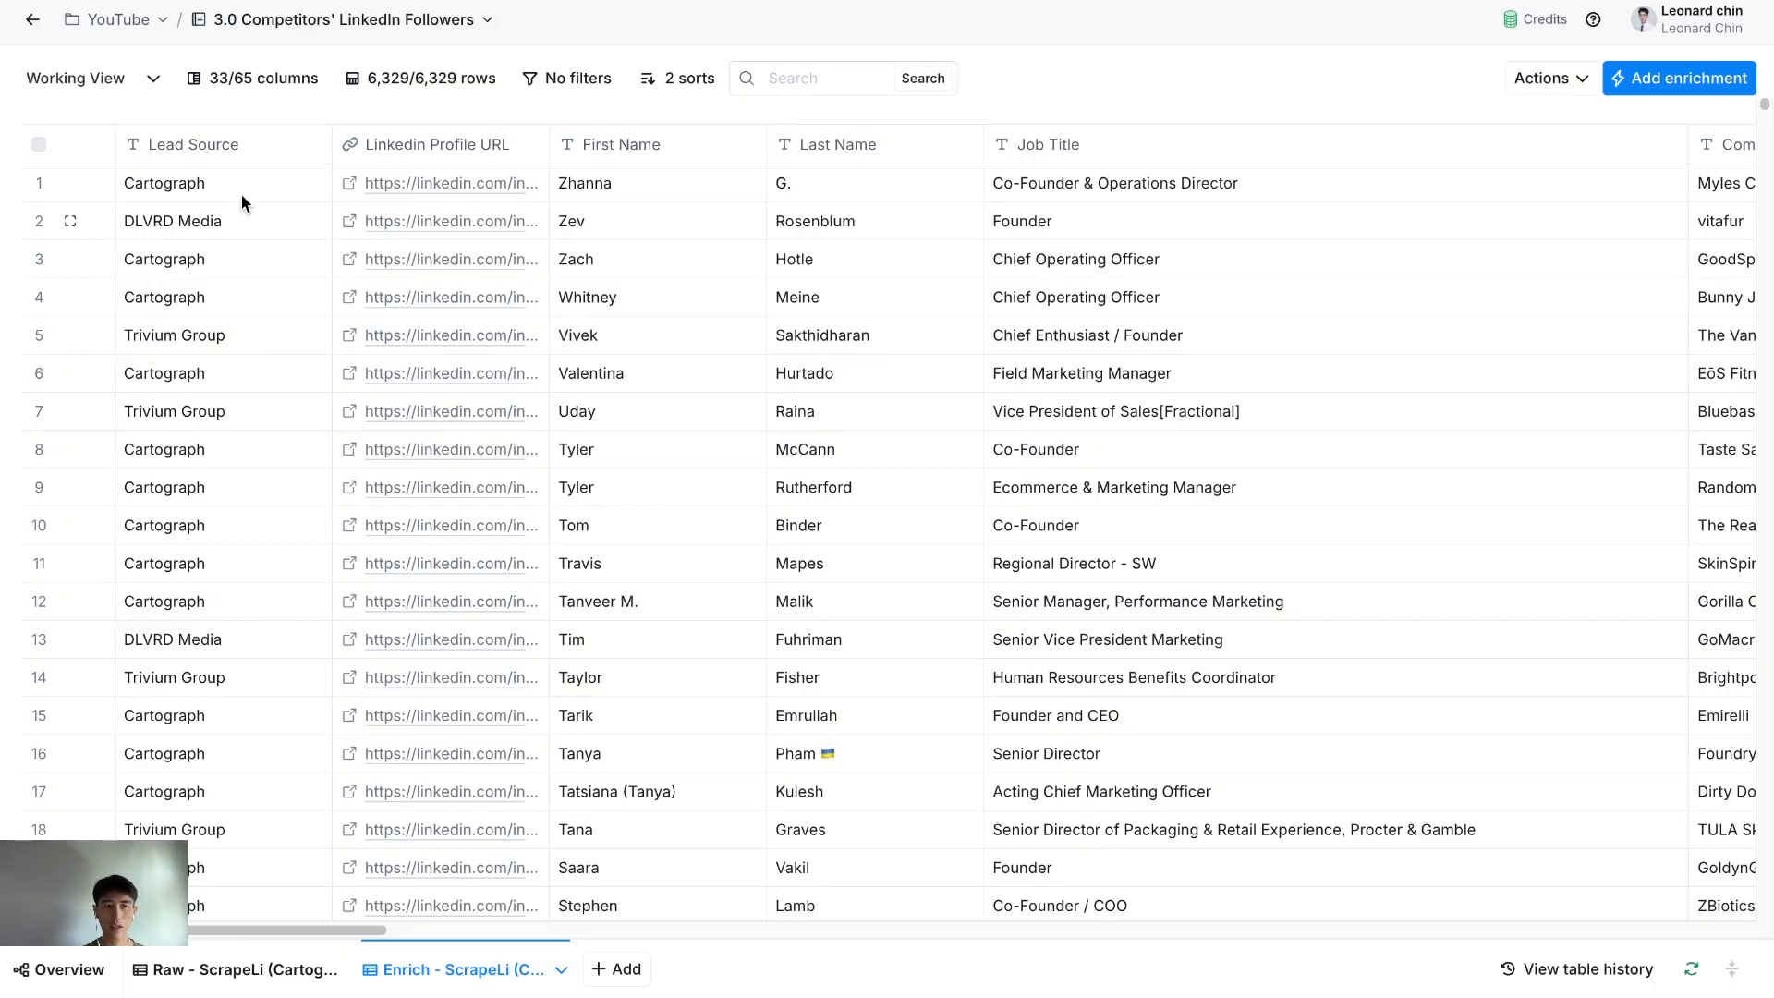
click(147, 78)
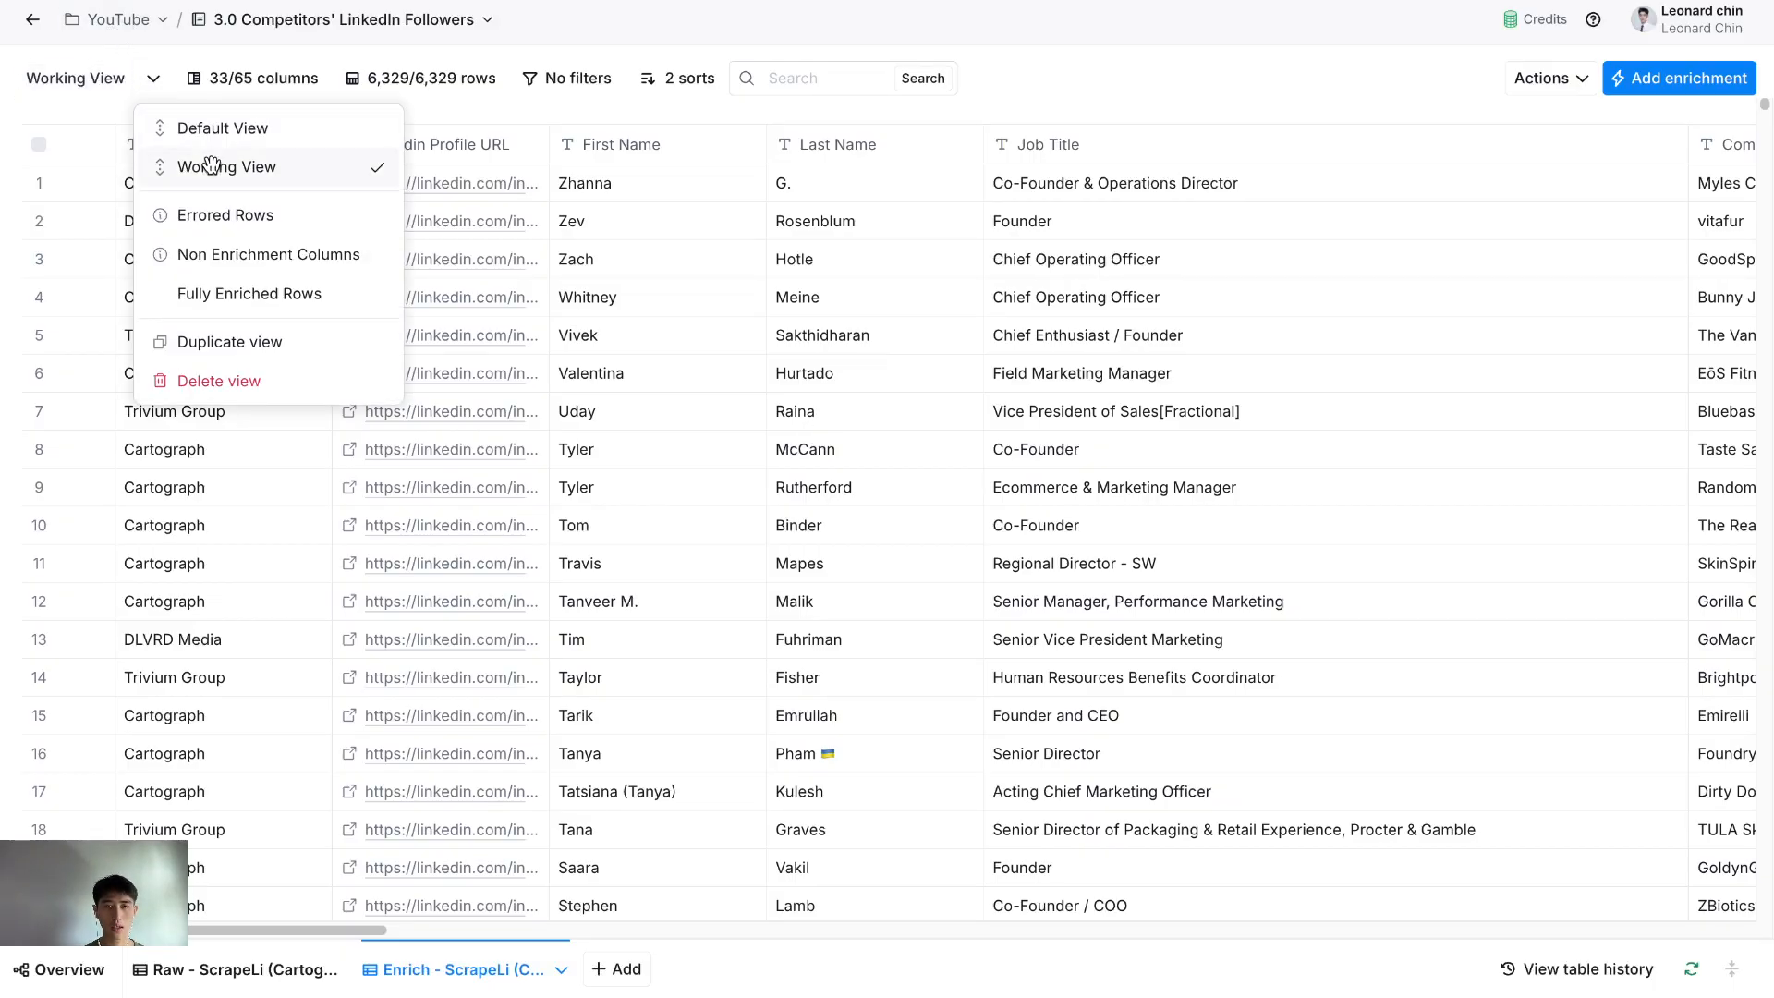
click(1113, 70)
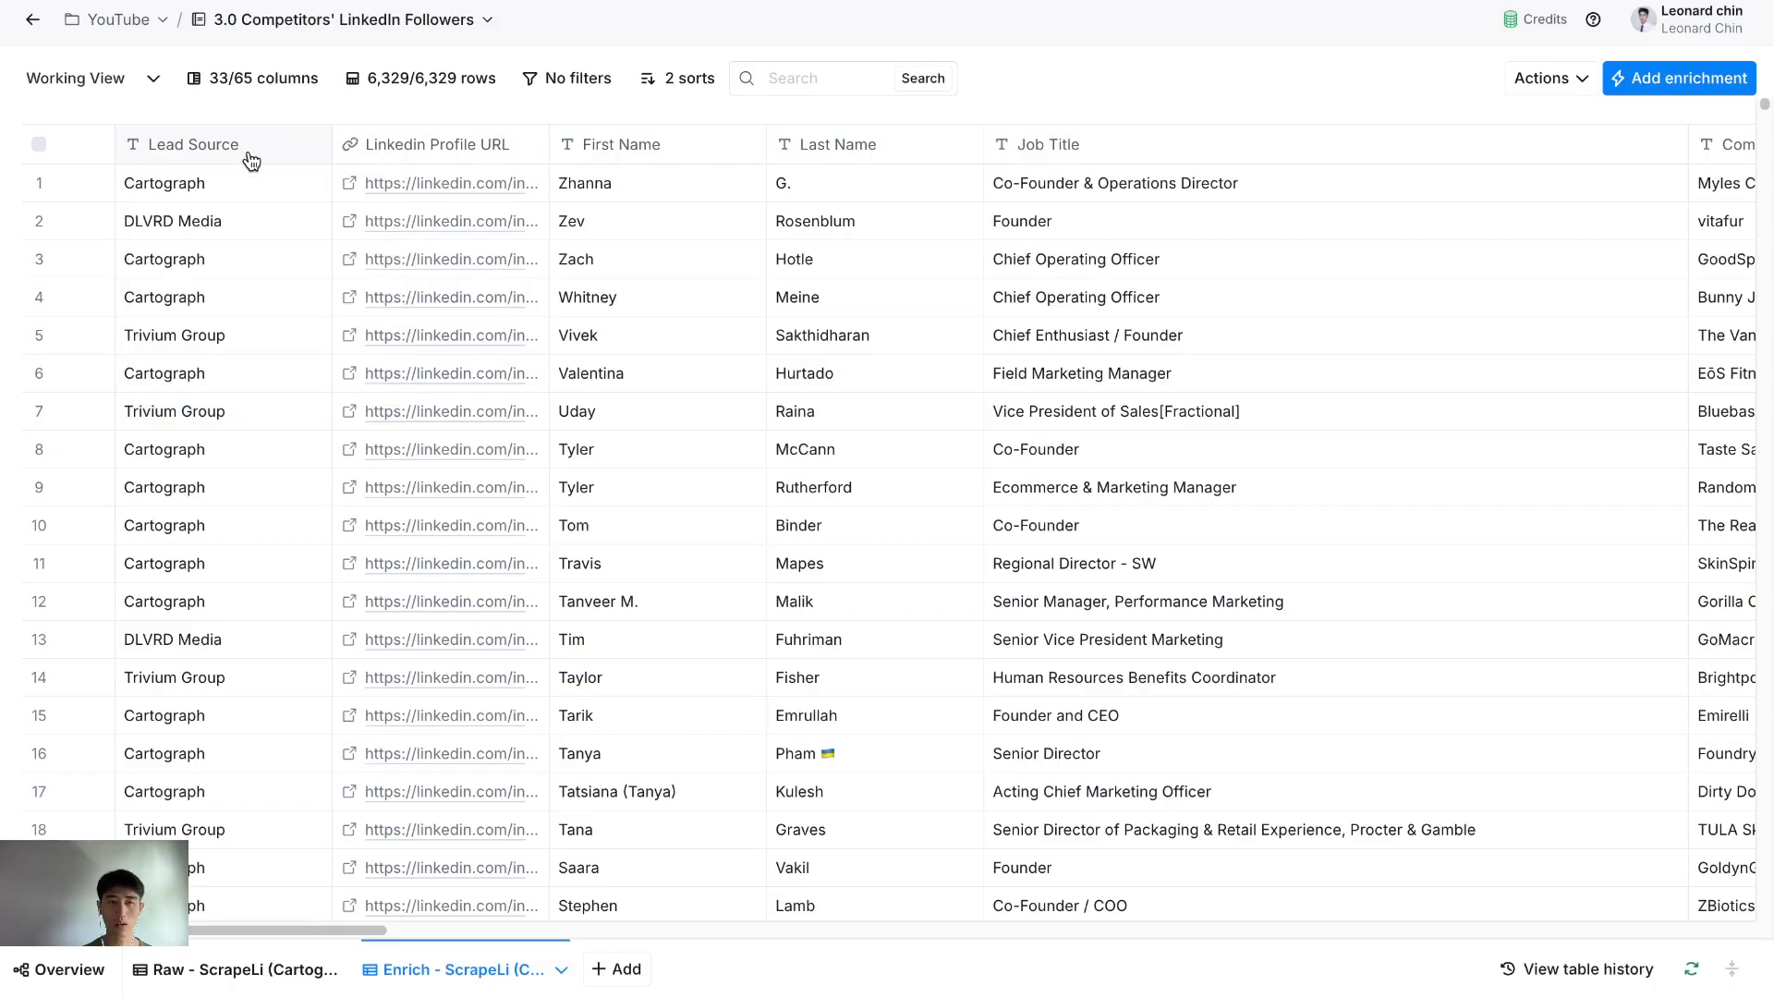
click(158, 76)
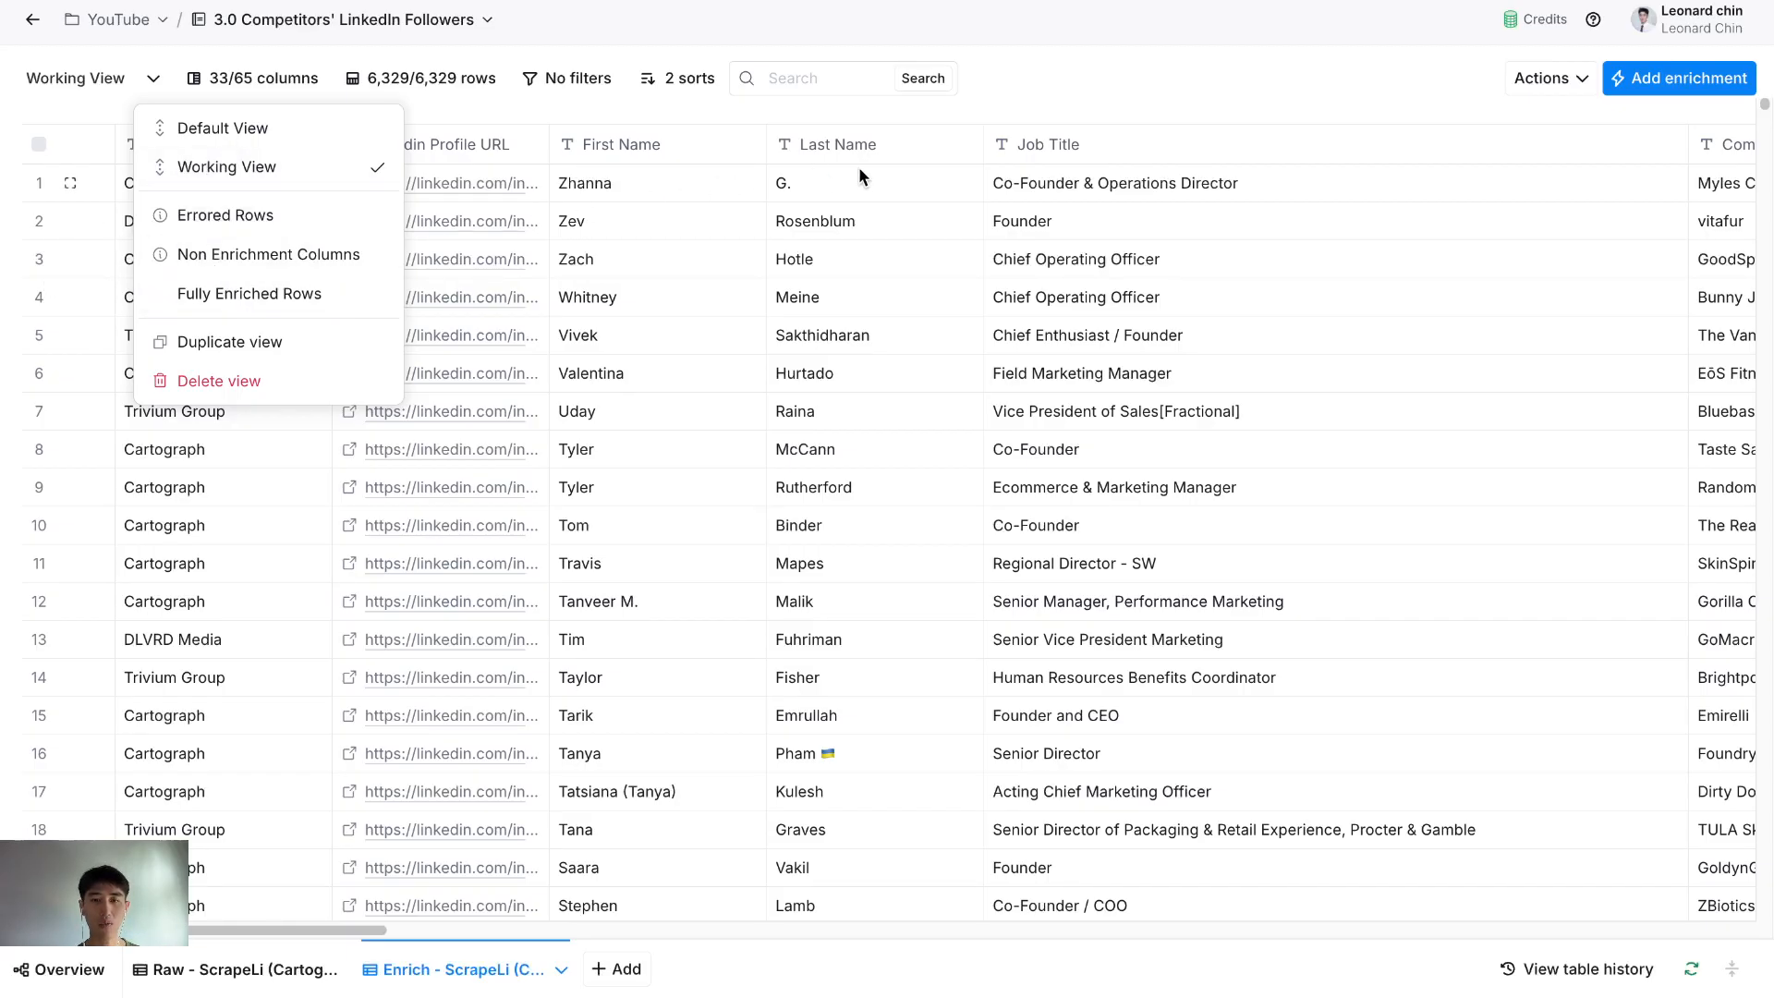
click(1114, 102)
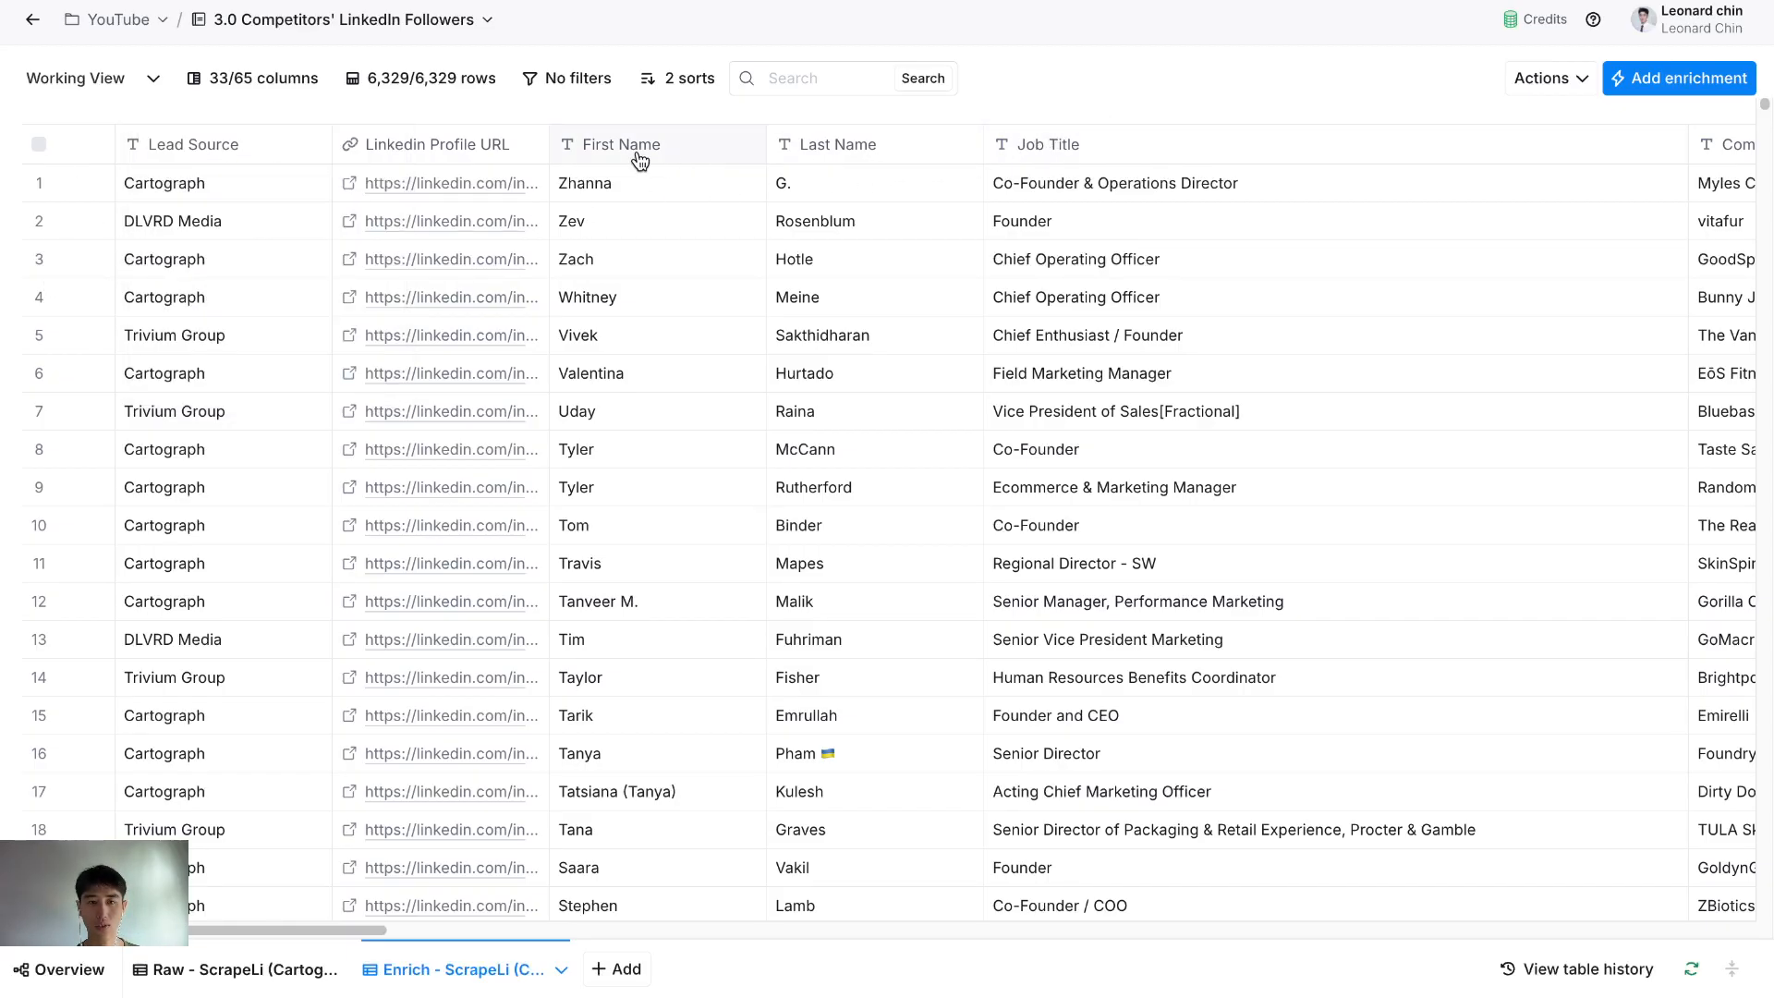
click(445, 146)
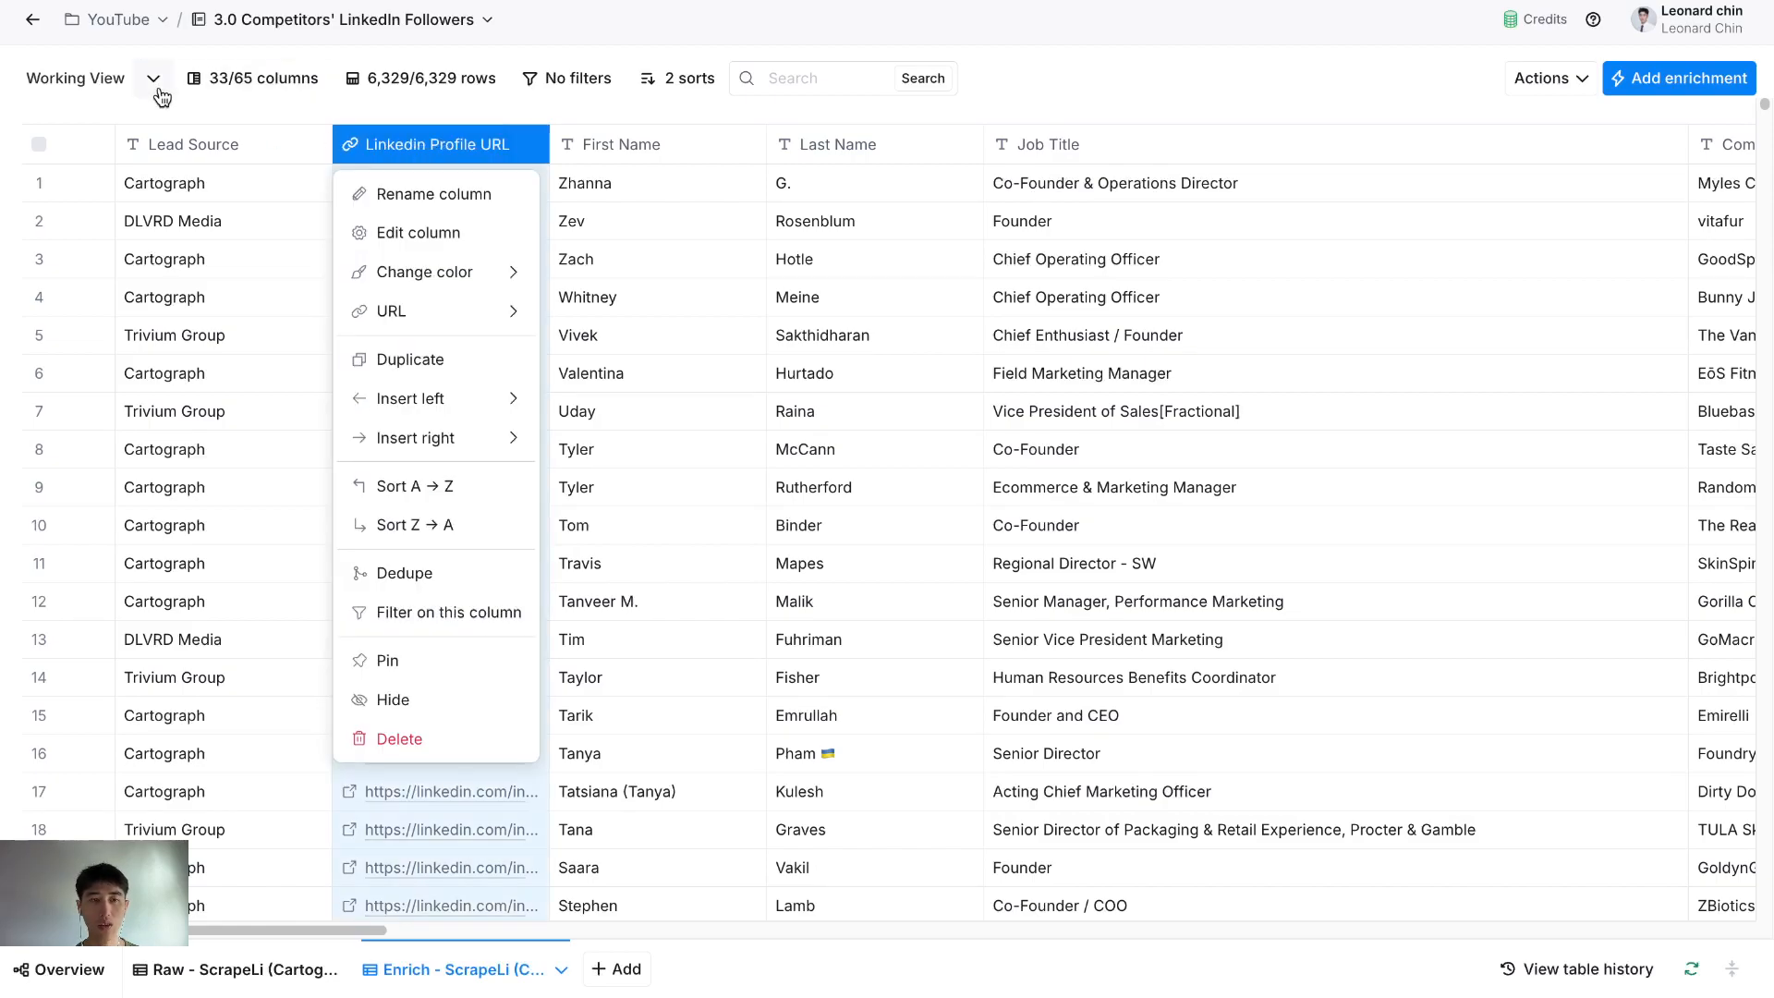
click(1399, 63)
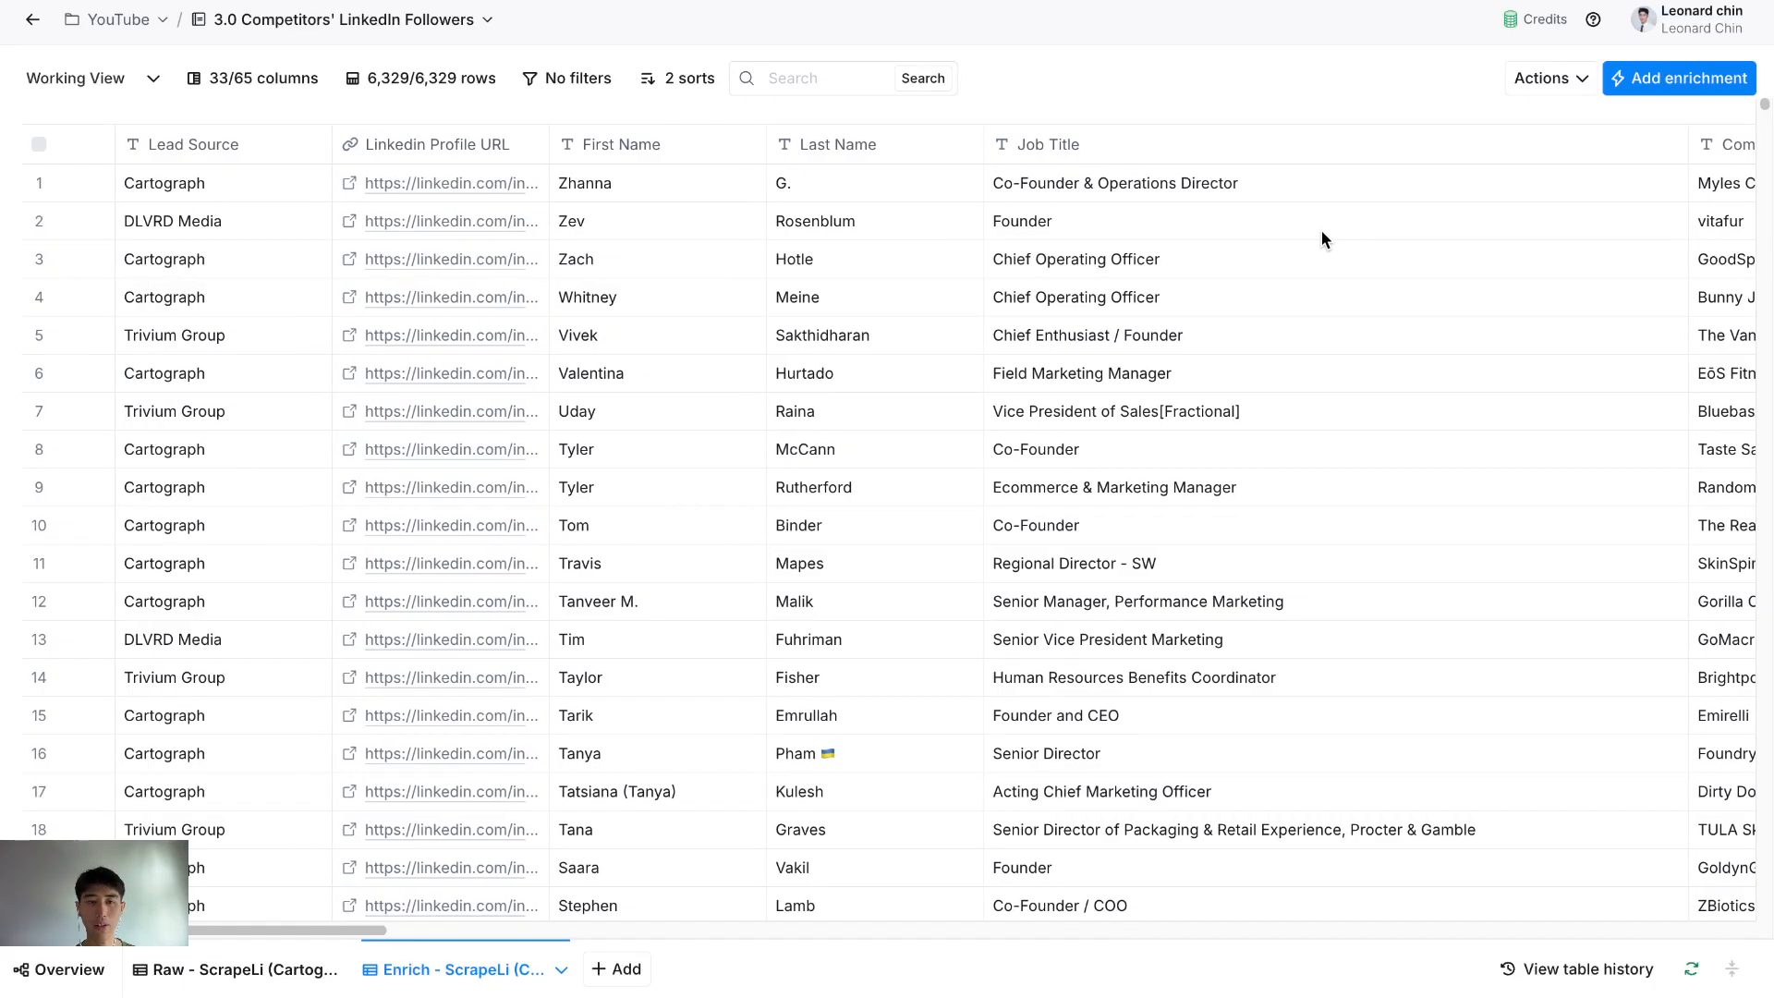
- Examine the enrichment columns from the normalized company name through the B2B/B2C classification, B2C check, B2C Filter and Remove Amazon
scroll(1322, 231, right, 10)
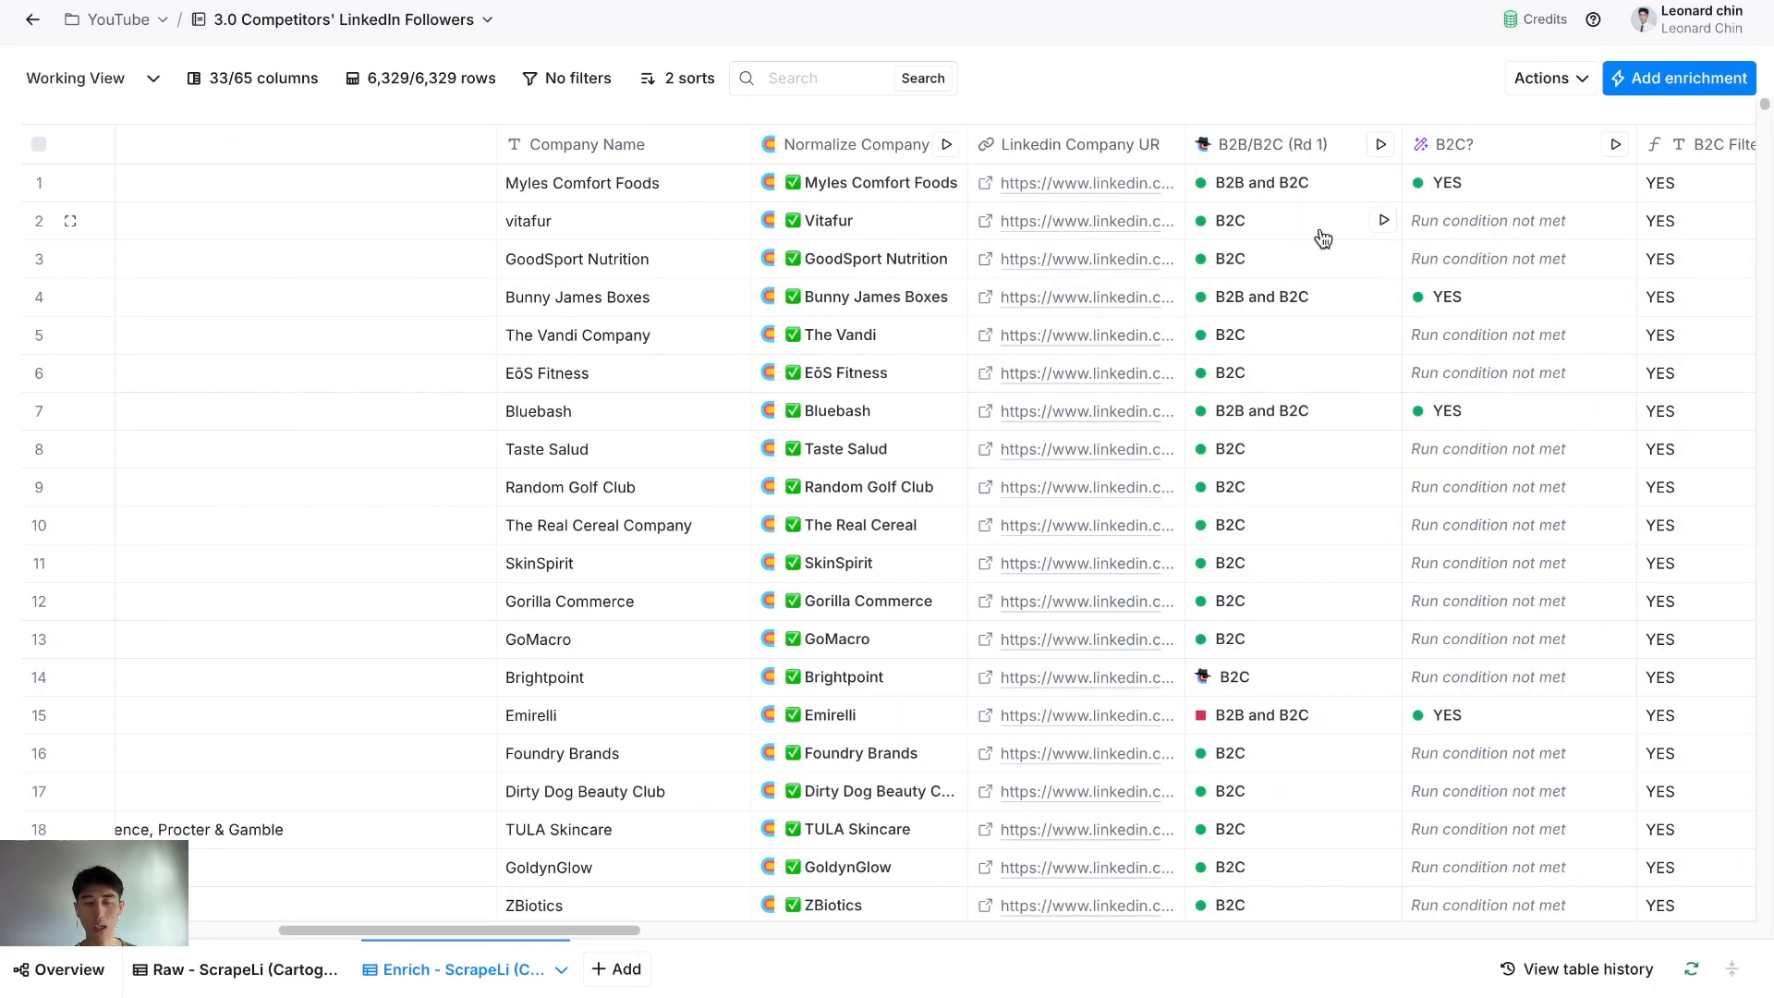
scroll(1321, 236, left, 10)
scroll(889, 261, right, 5)
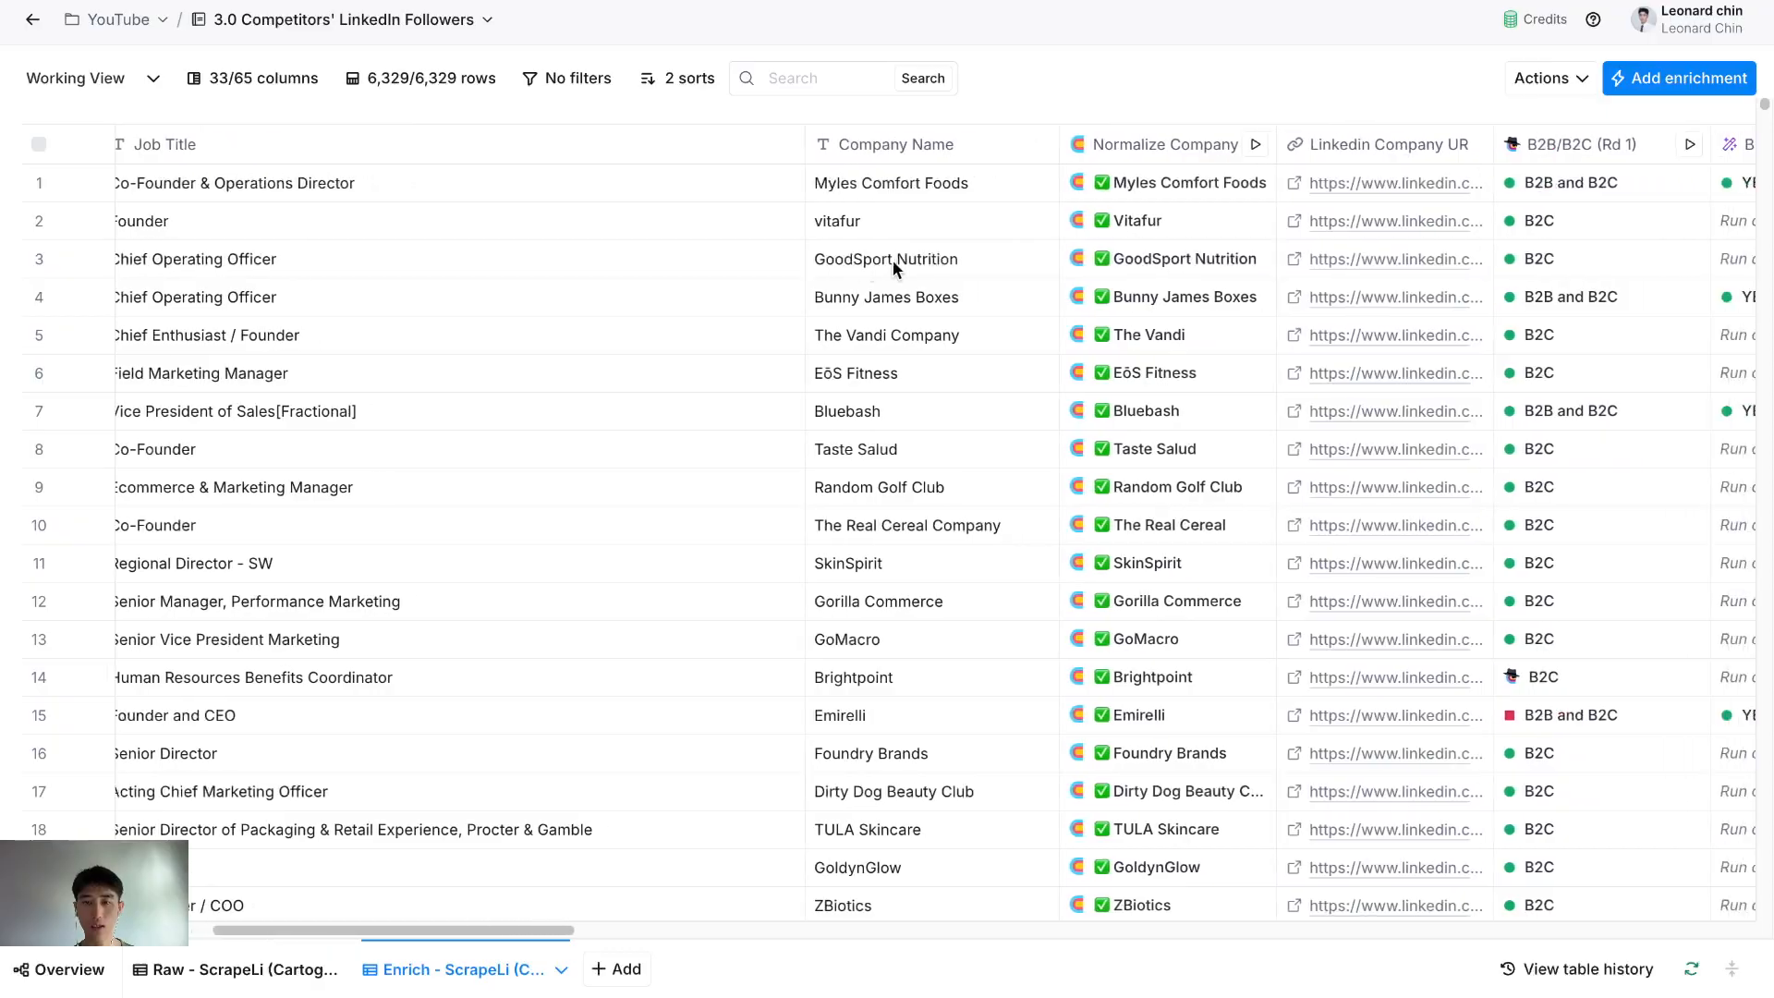
scroll(755, 183, right, 4)
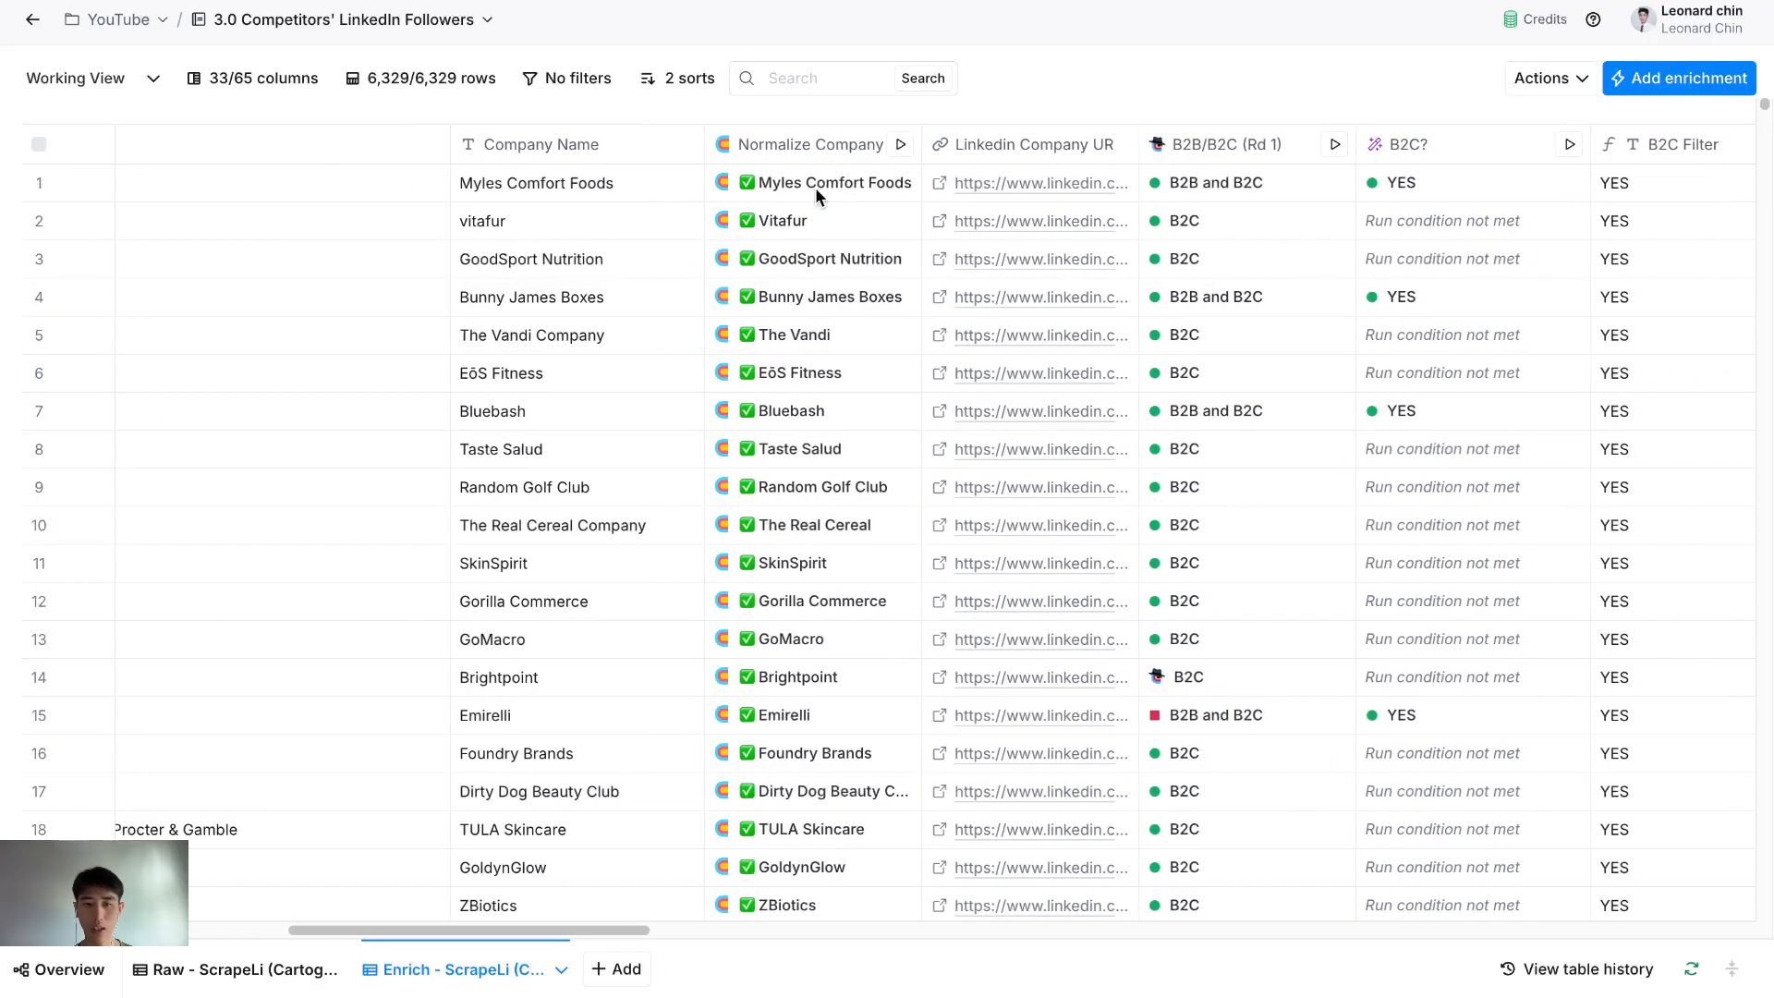
scroll(822, 187, right, 2)
scroll(826, 185, right, 1)
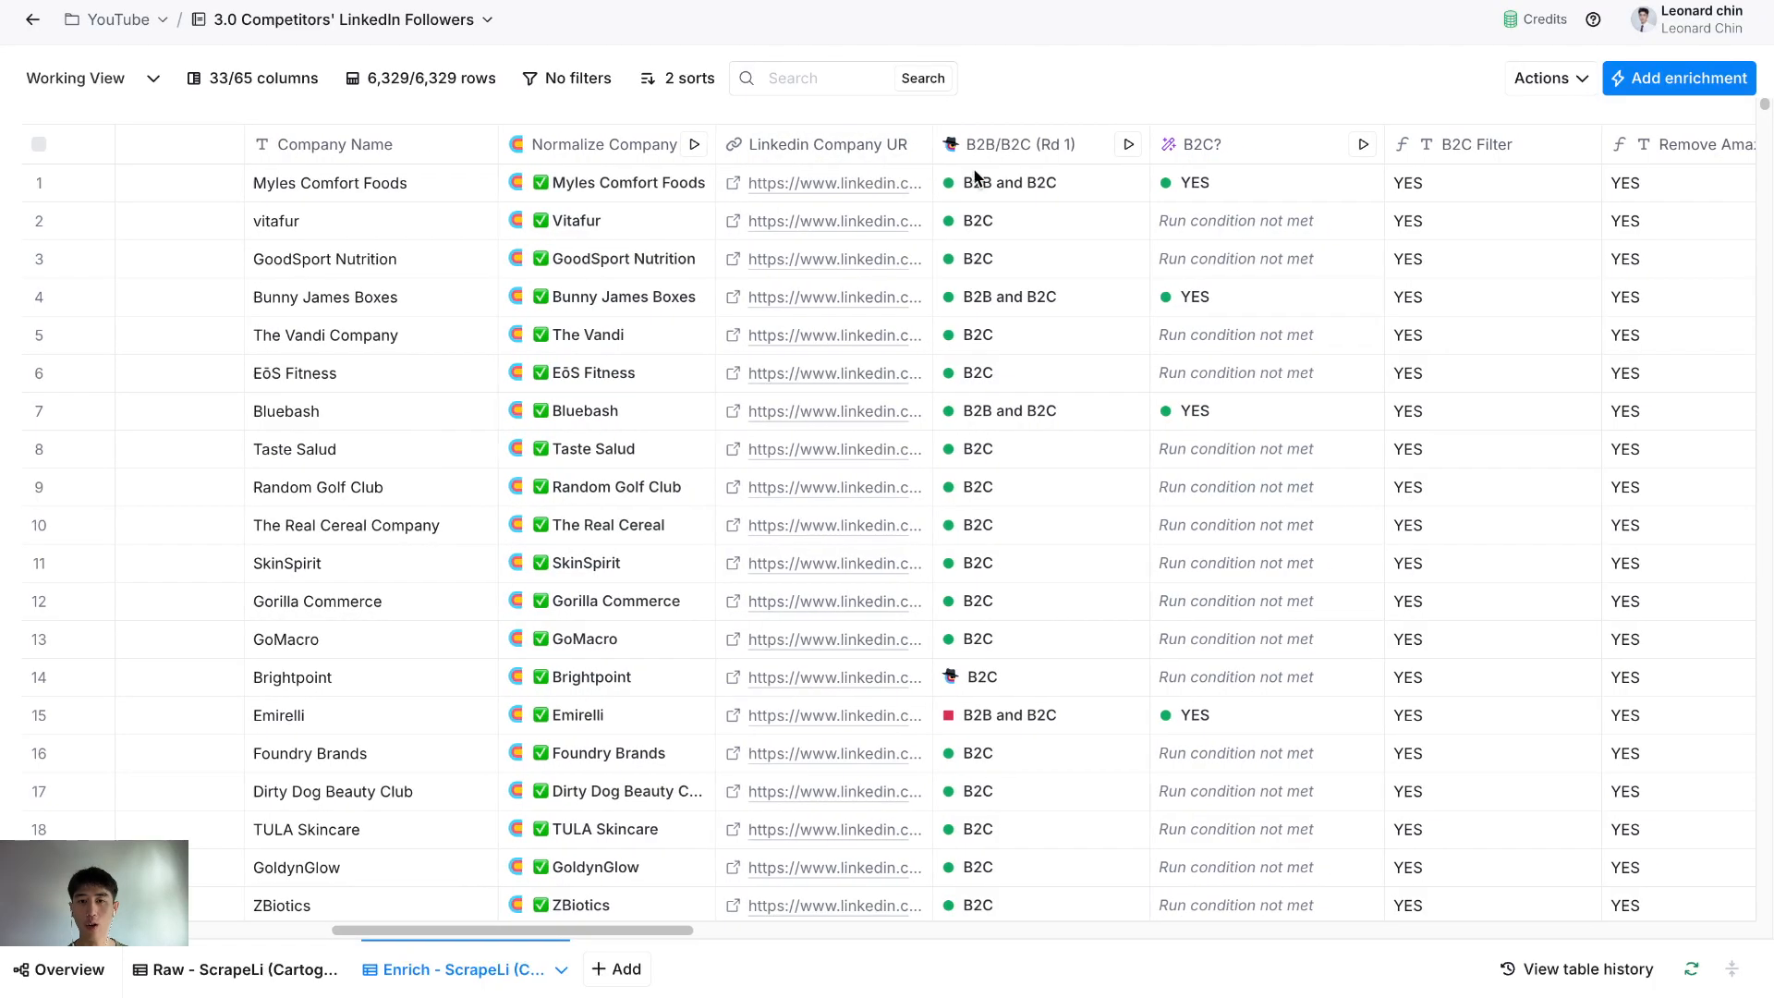
scroll(977, 171, right, 1)
scroll(989, 161, left, 1)
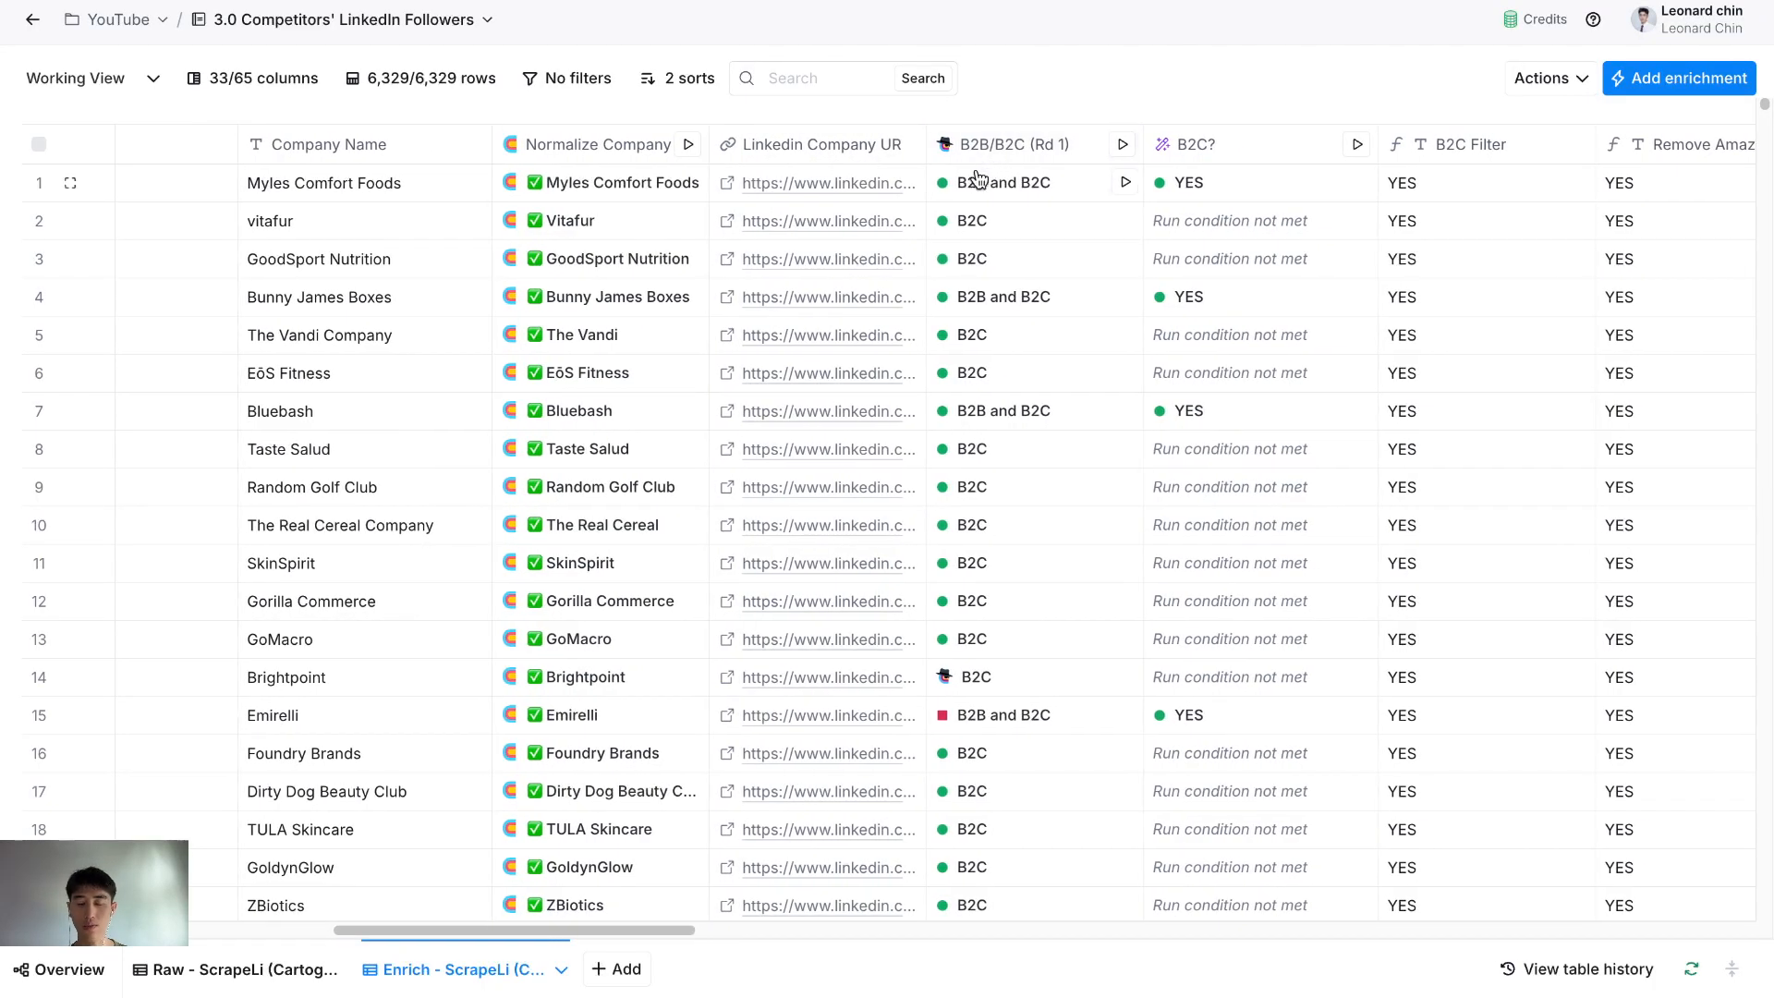
scroll(972, 159, right, 1)
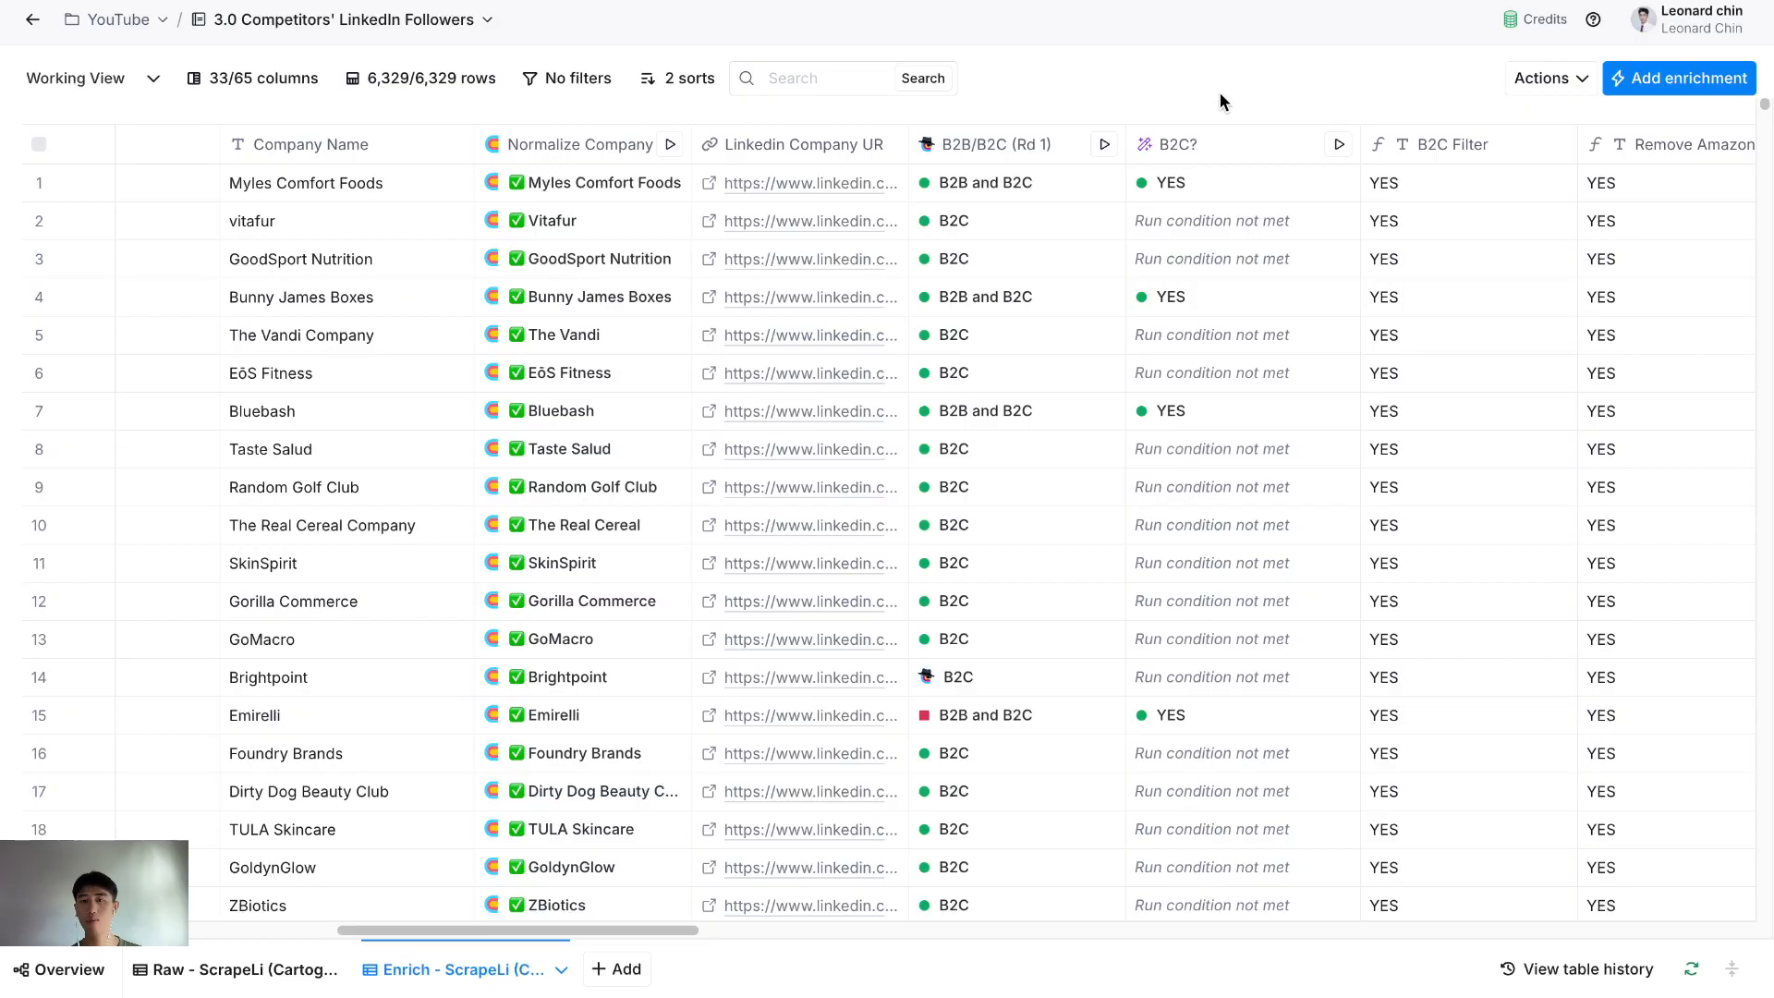
scroll(1145, 166, left, 2)
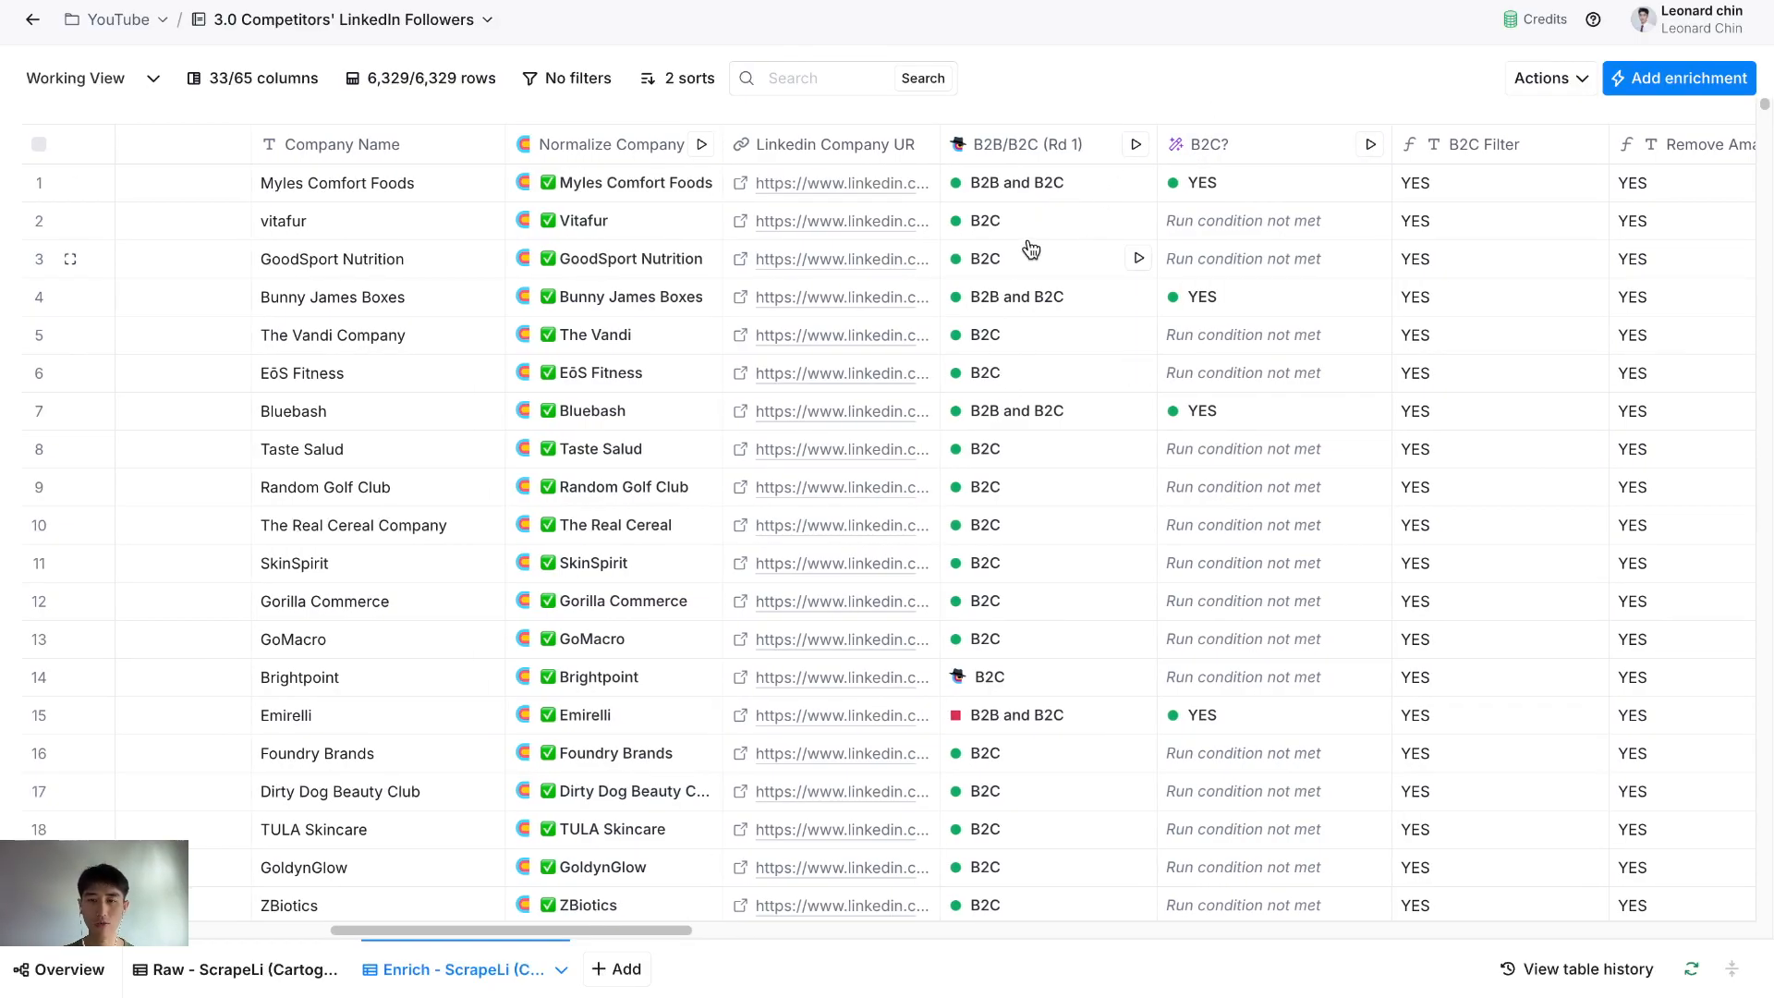
scroll(1088, 289, right, 3)
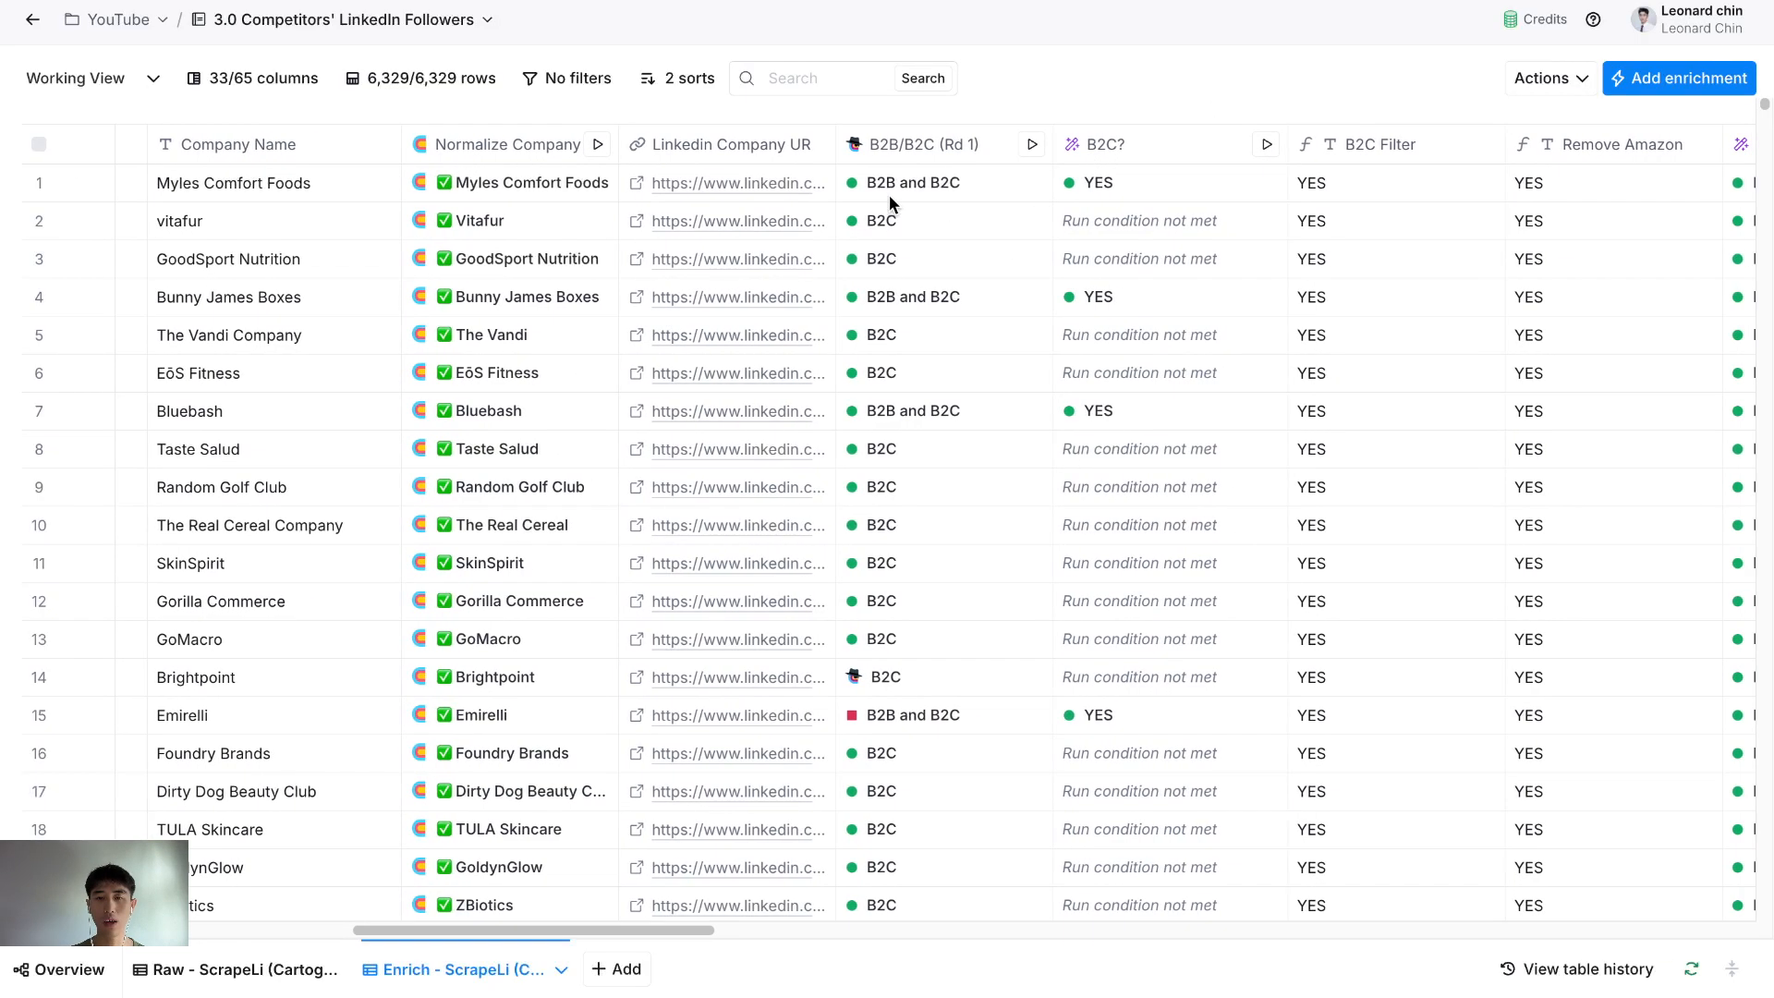
- Open the settings of the B2C? column, review its prompt about selling physical products to consumers, and close them
click(1129, 148)
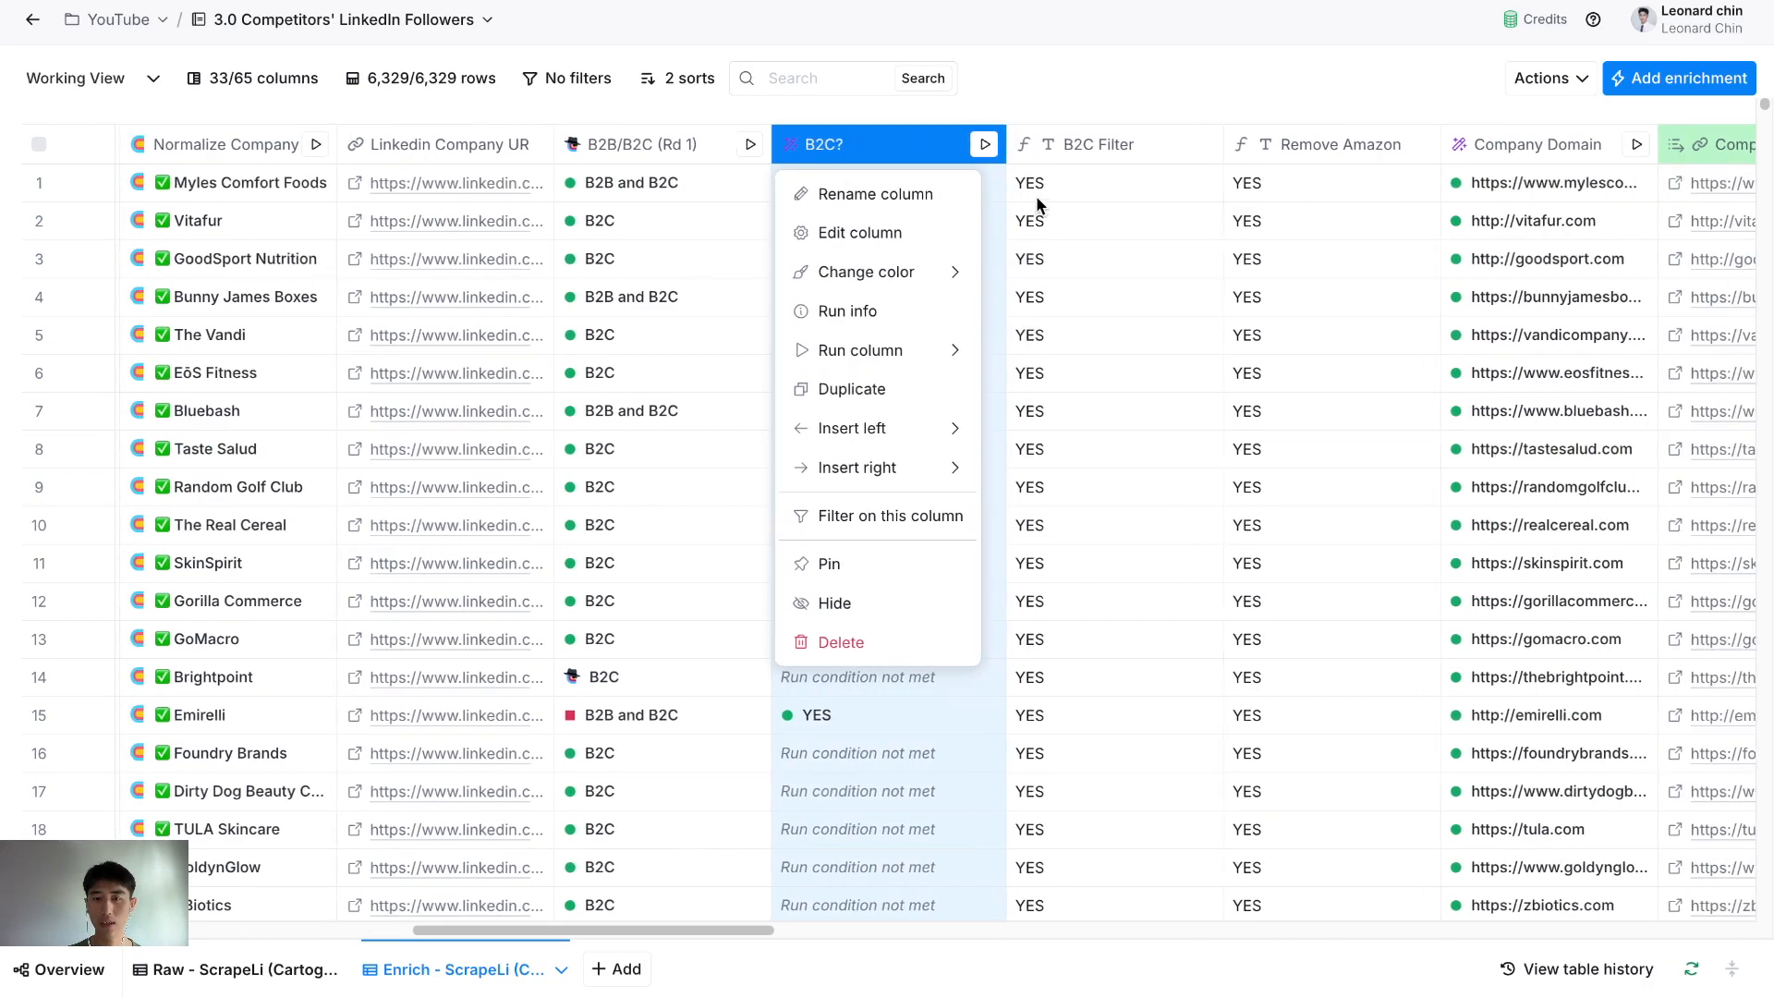
click(882, 233)
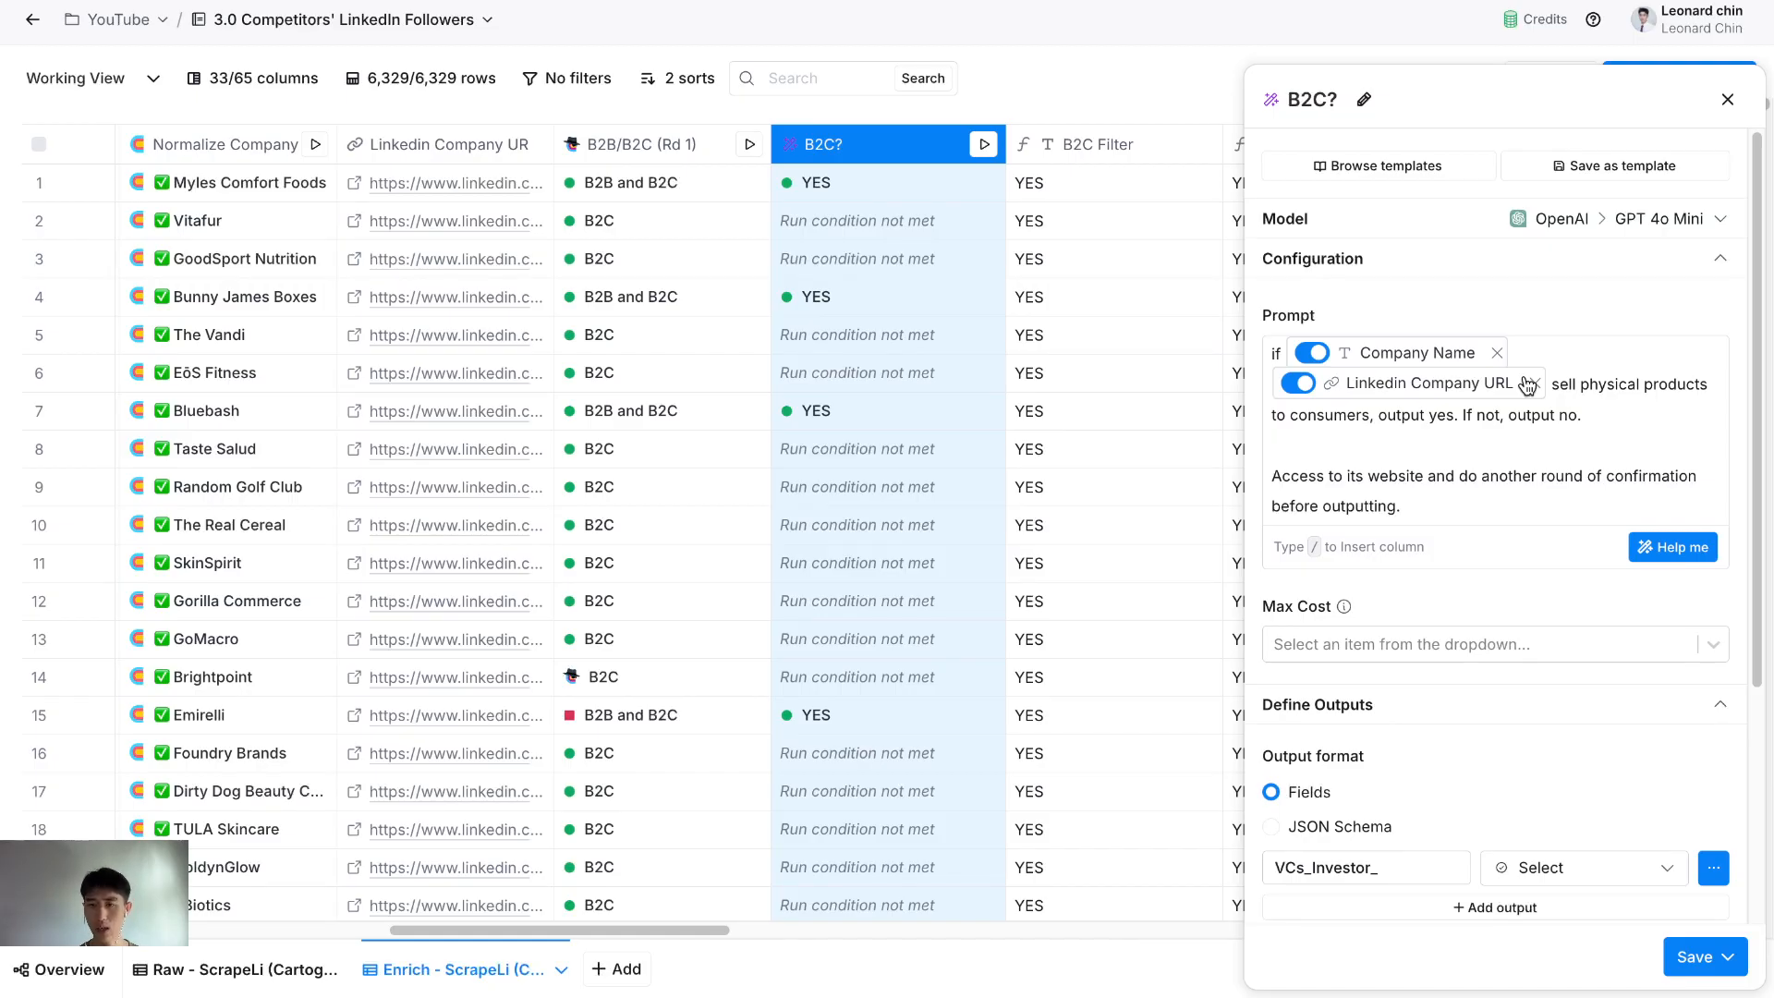
drag(1571, 390, 1425, 415)
click(1540, 423)
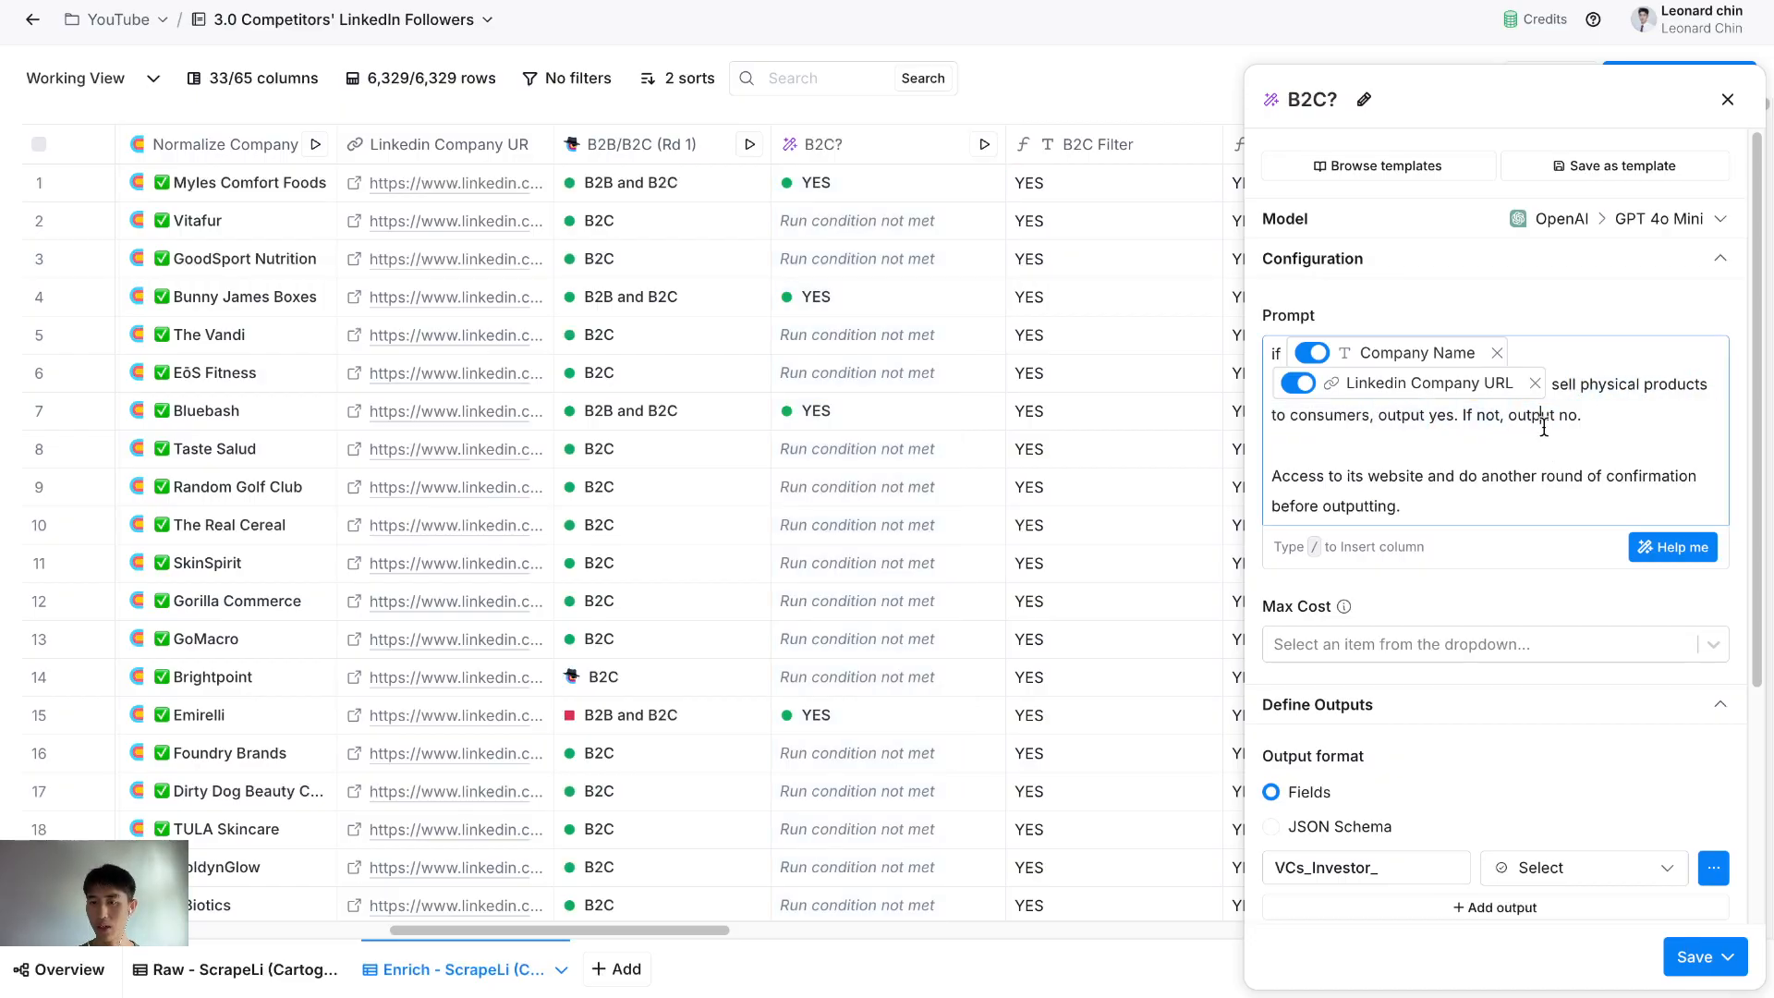
click(1727, 99)
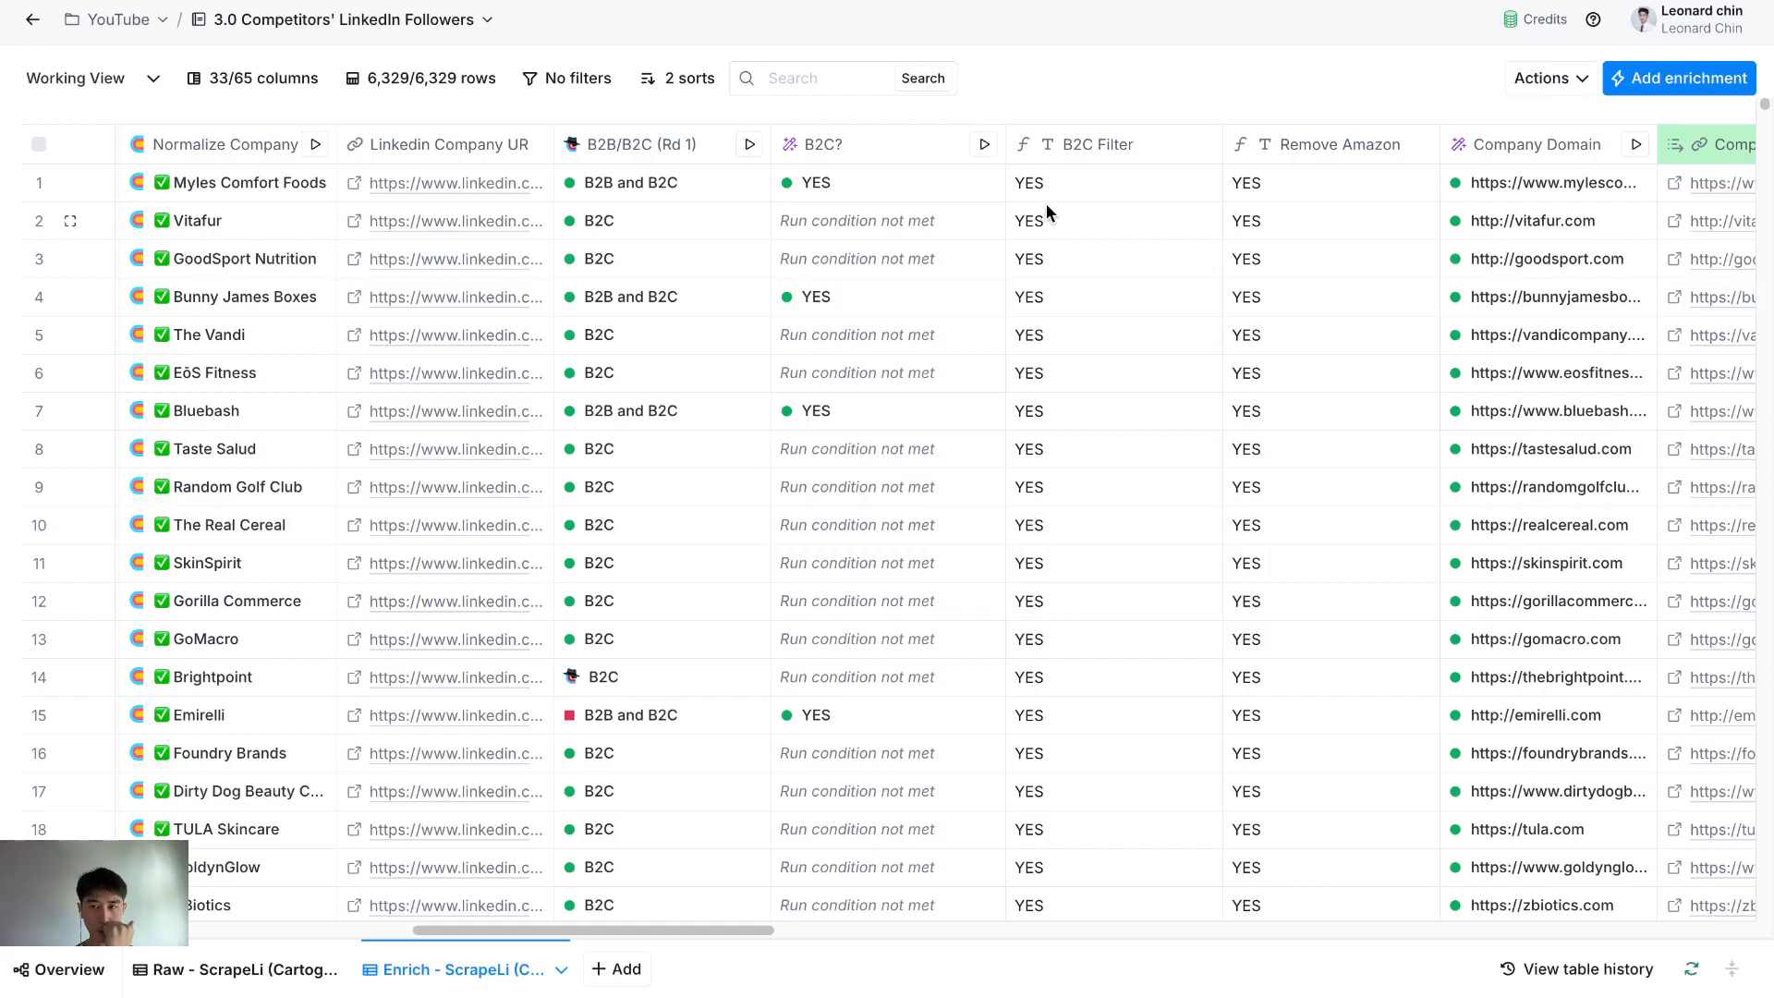
- Examine the B2C Filter and Remove Amazon columns beside the company classifications, highlighting the B2C Filter cells in rows 1 to 6
scroll(986, 230, right, 1)
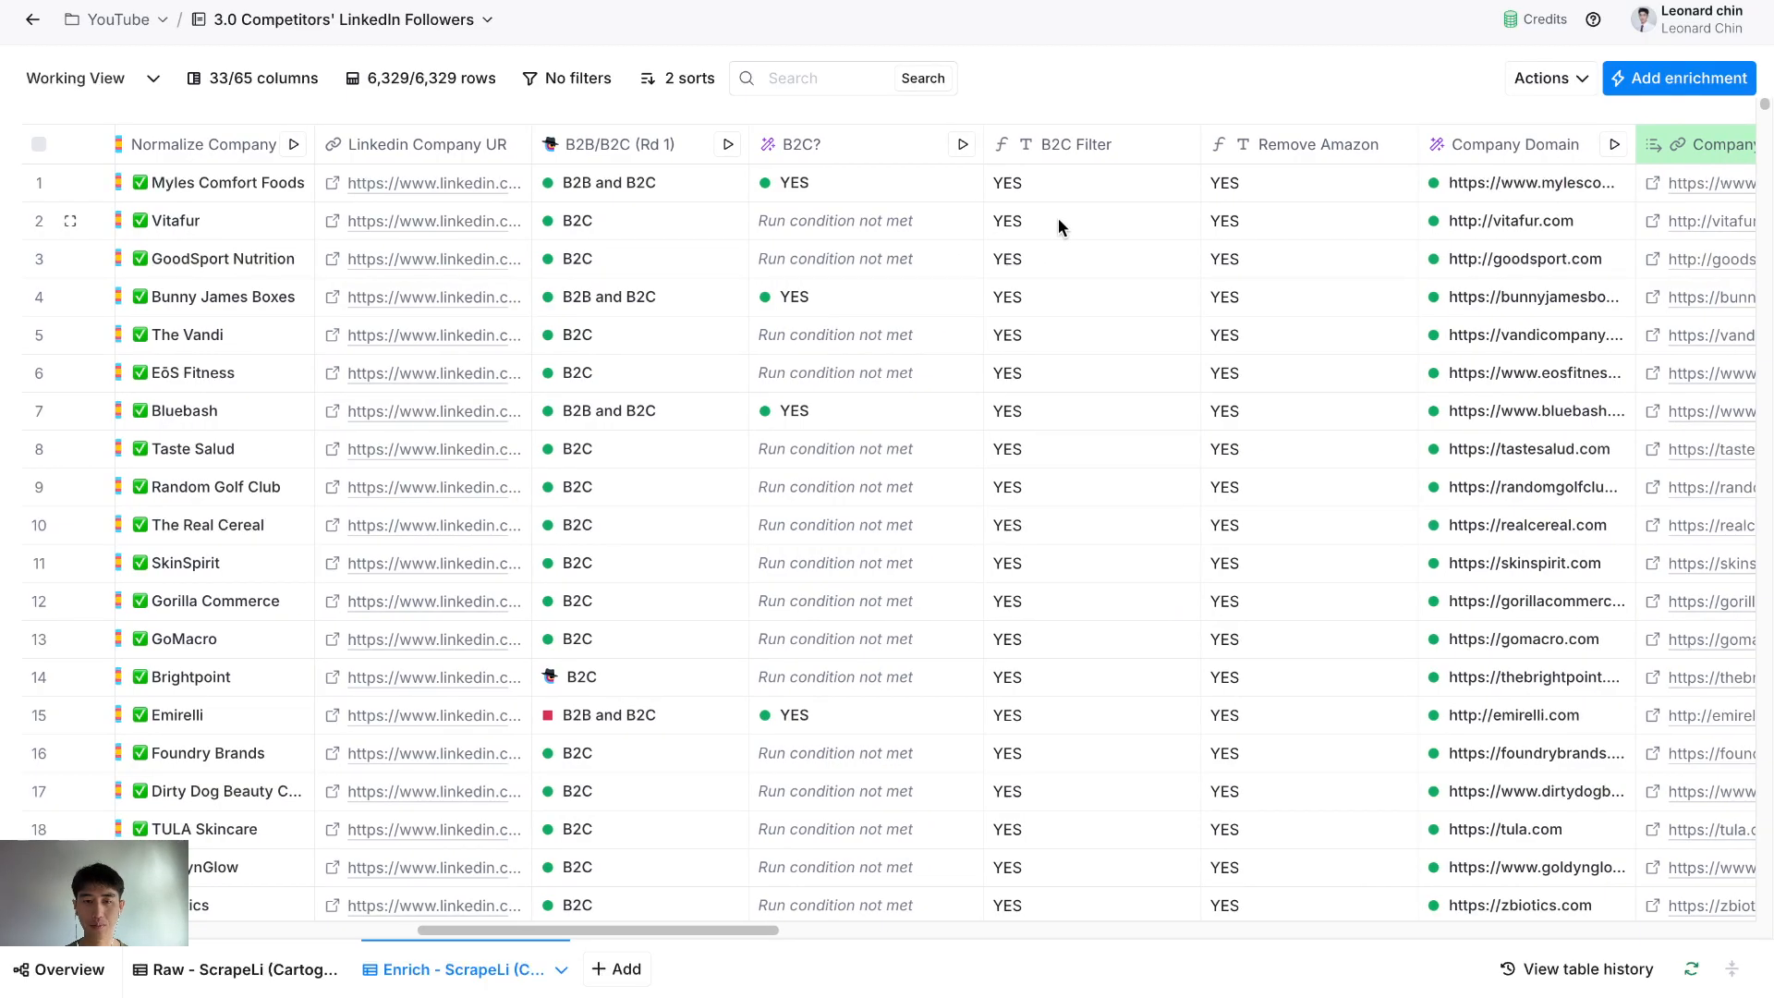
drag(1069, 183, 1099, 372)
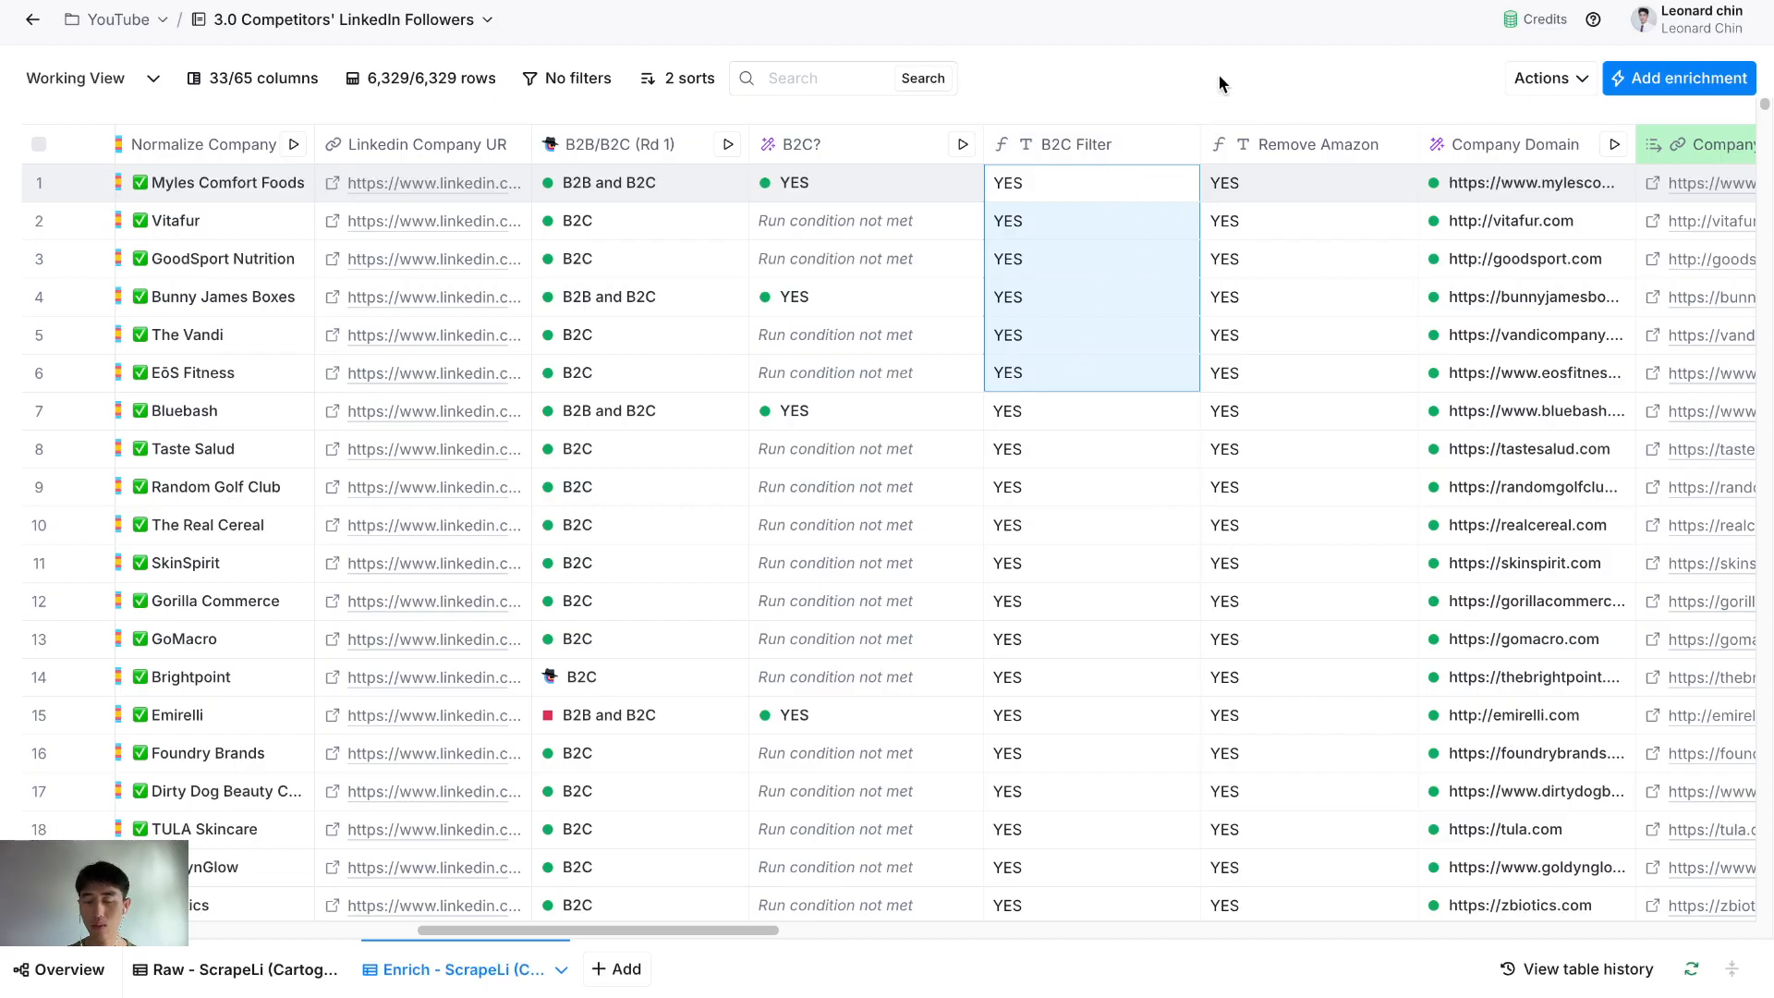
click(1306, 155)
scroll(1306, 155, right, 4)
click(1313, 80)
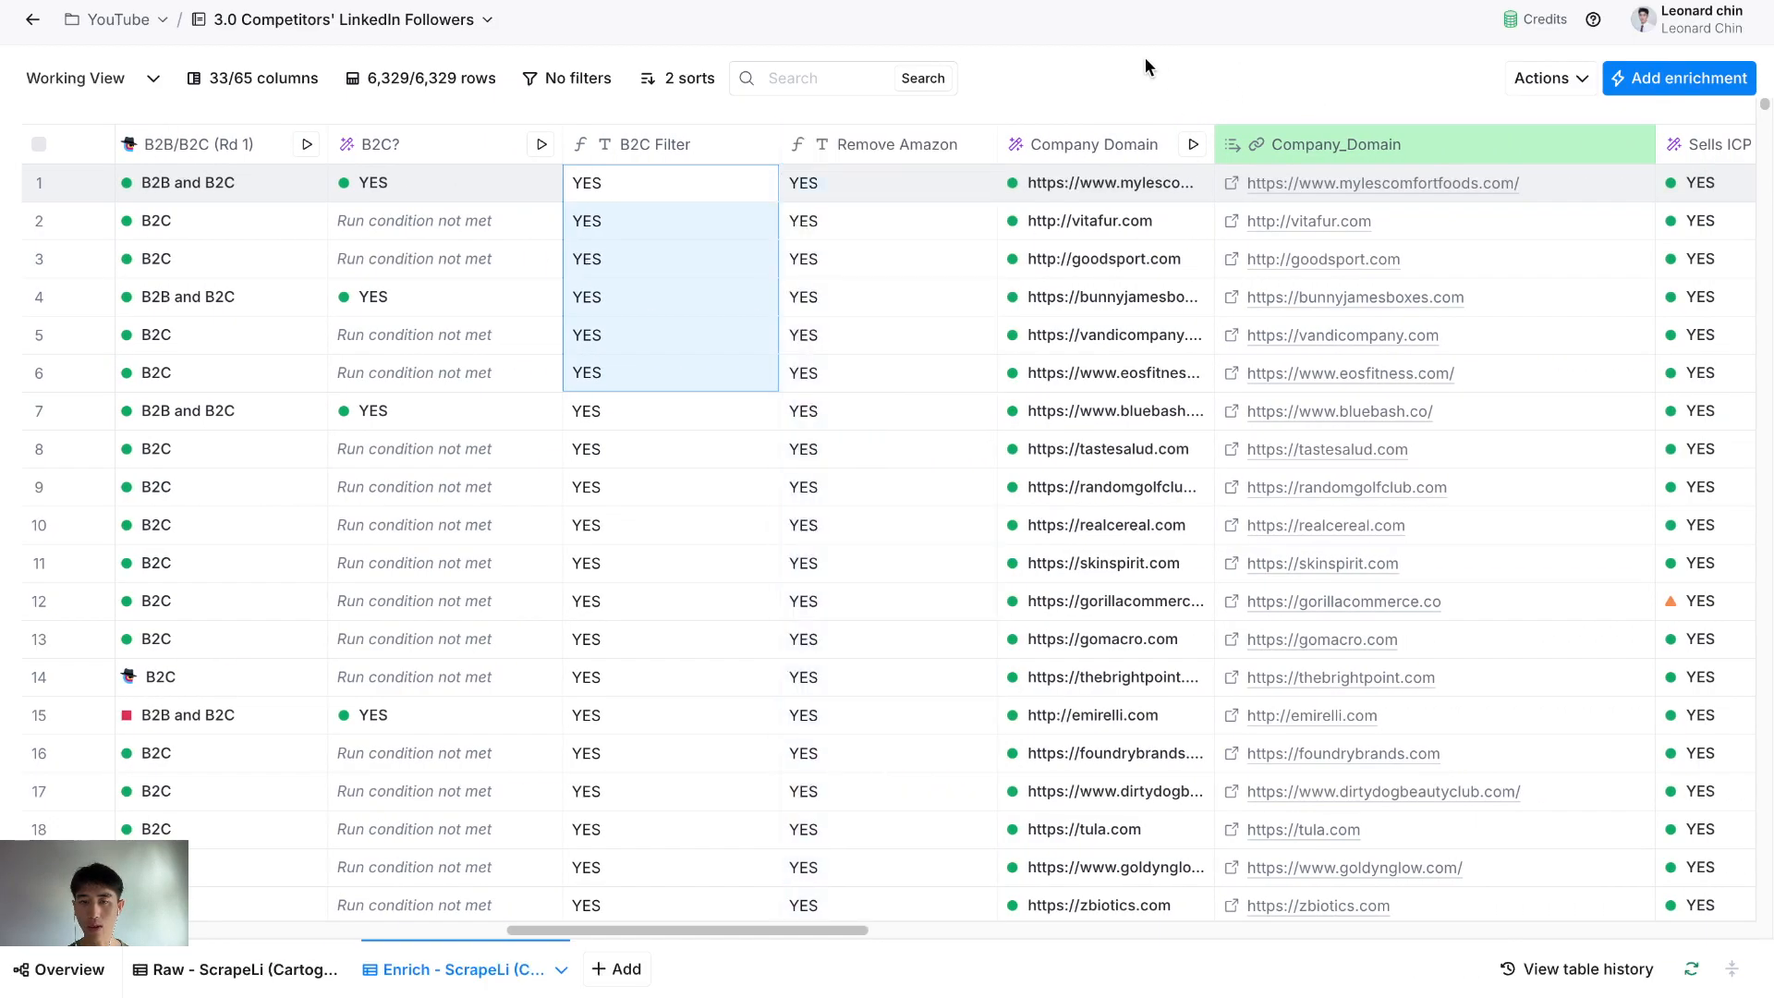
scroll(900, 249, left, 2)
scroll(989, 202, left, 10)
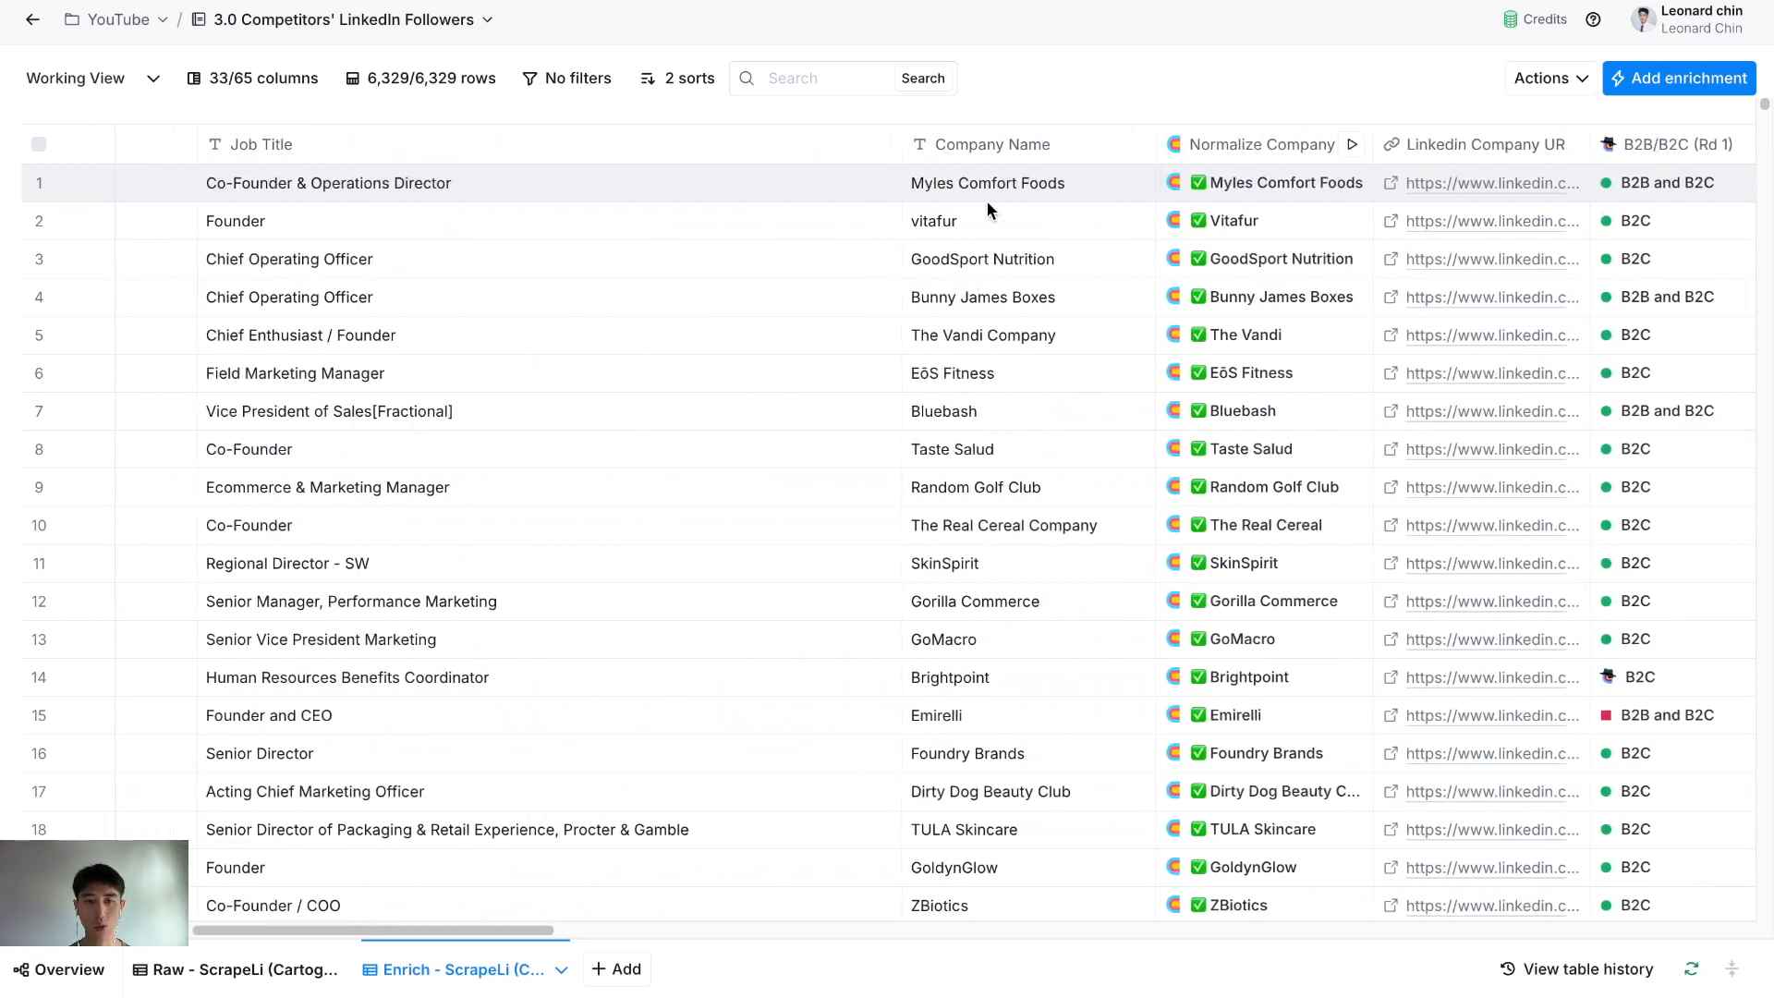
scroll(827, 207, right, 10)
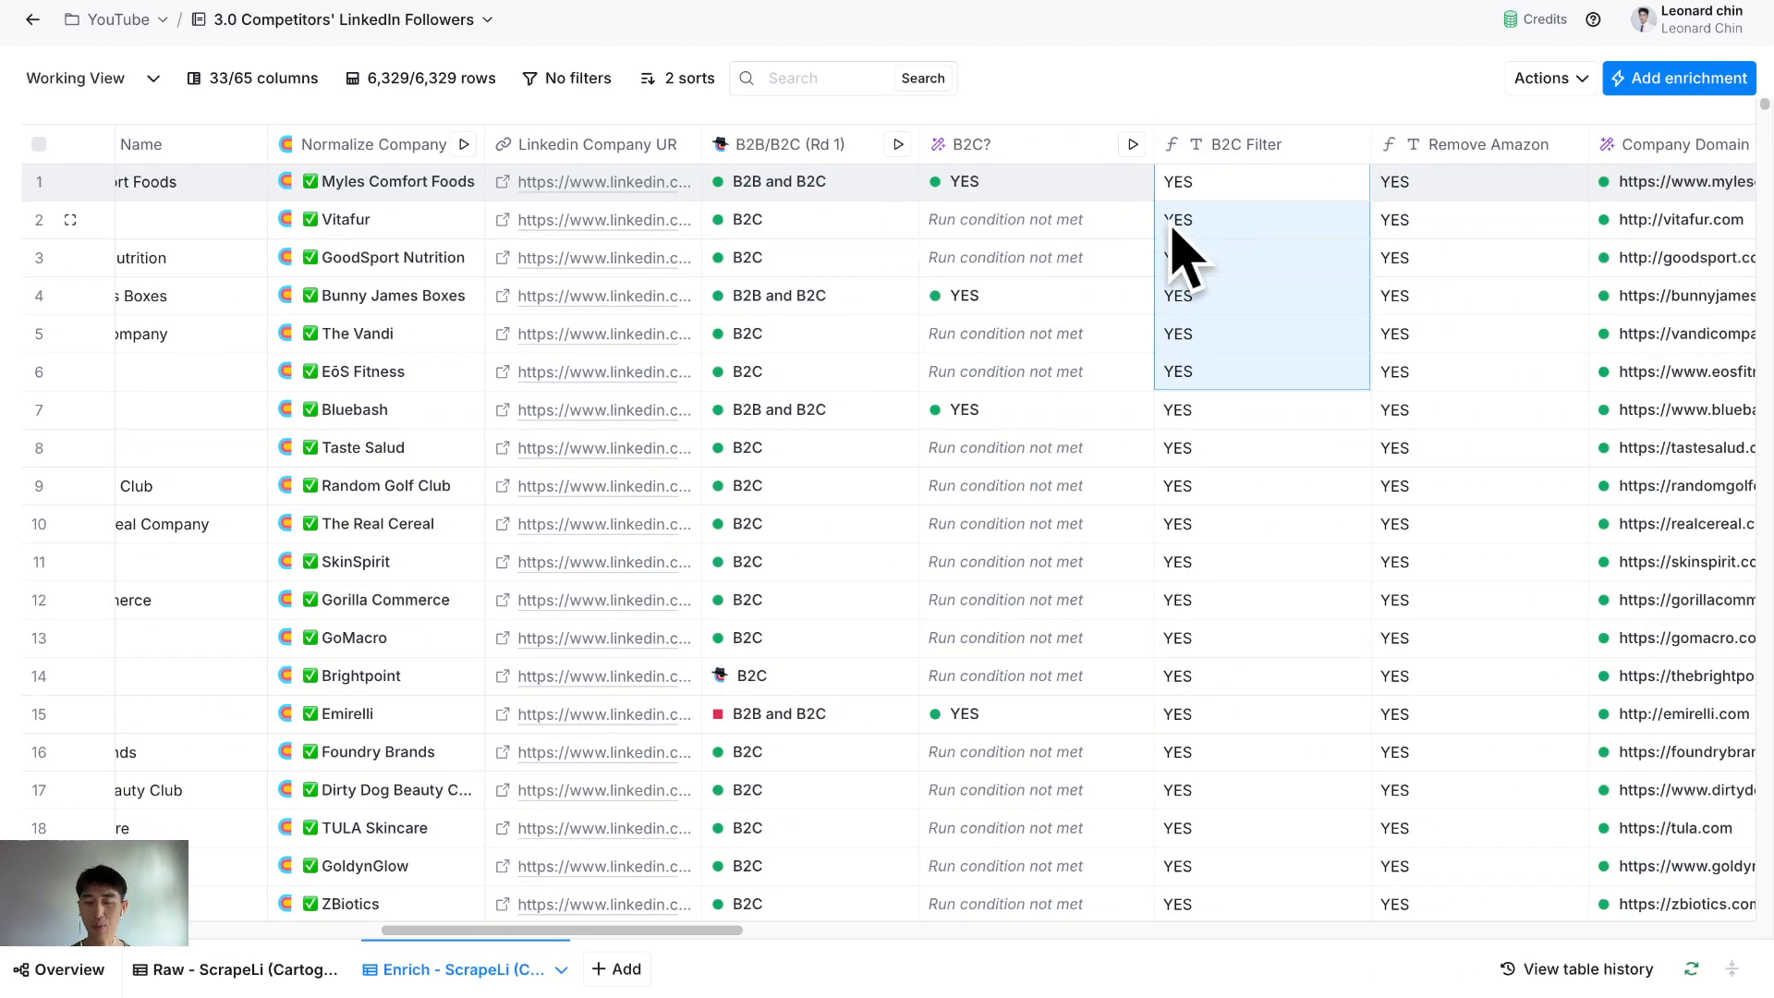
double_click(1233, 95)
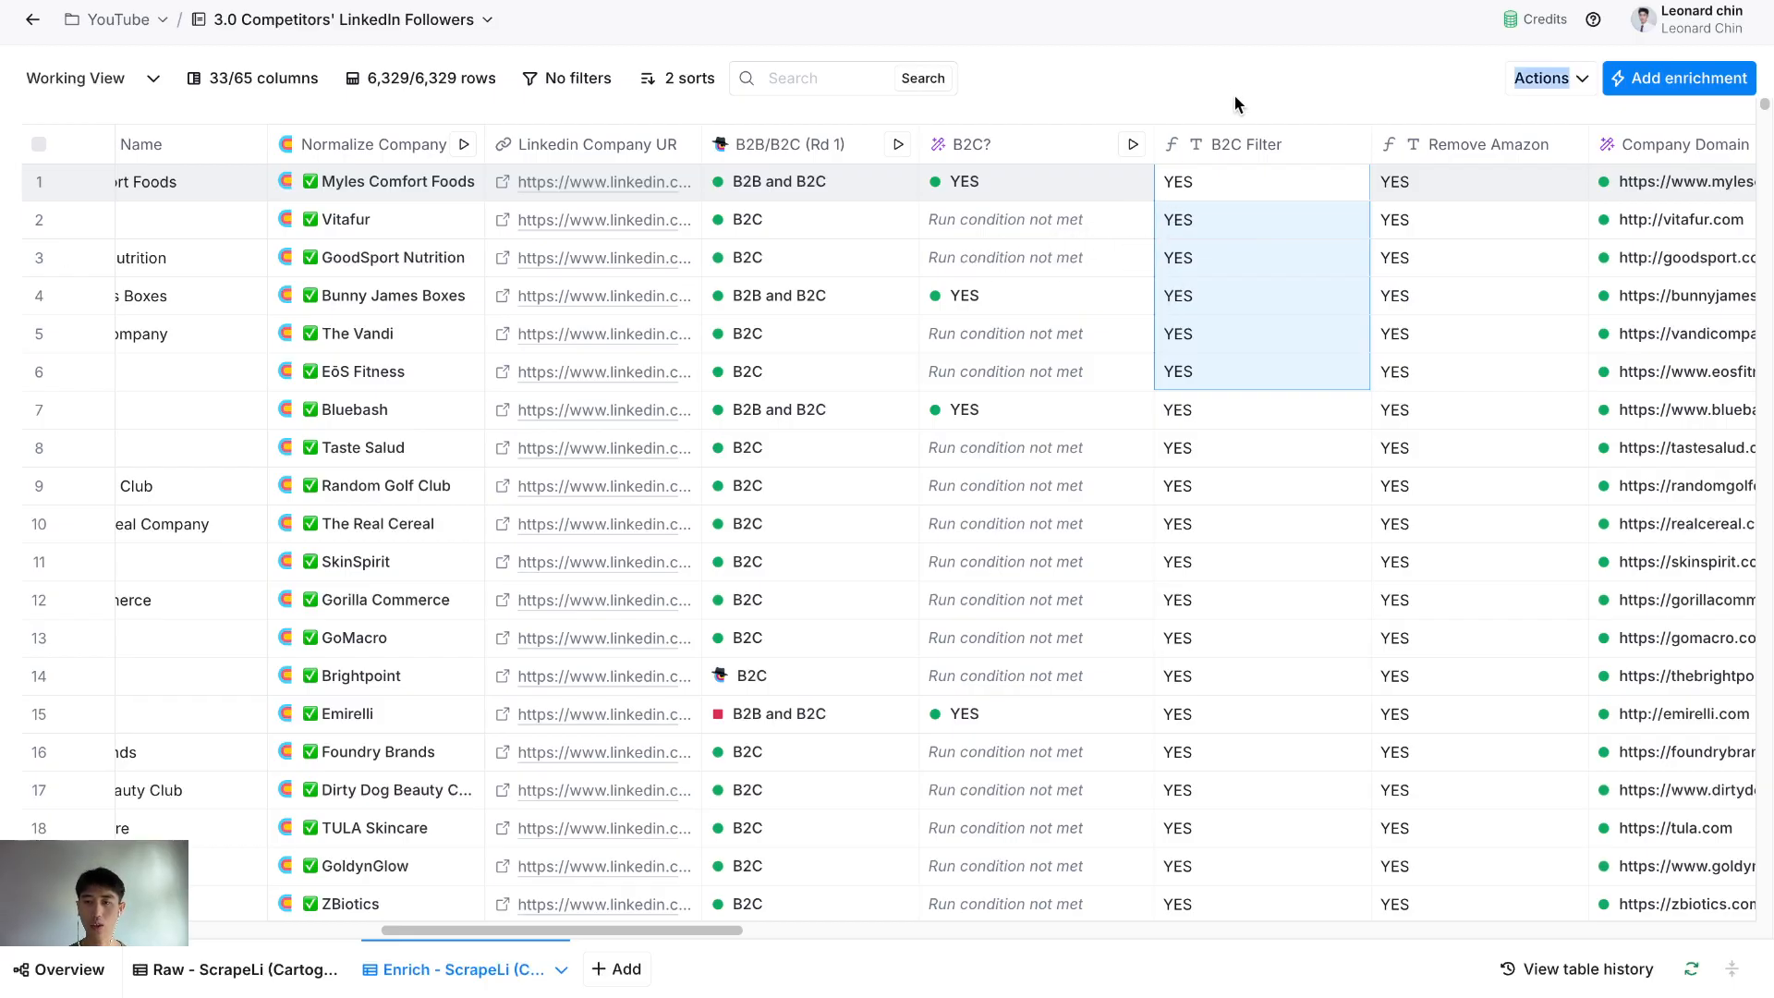
click(1264, 211)
click(1303, 80)
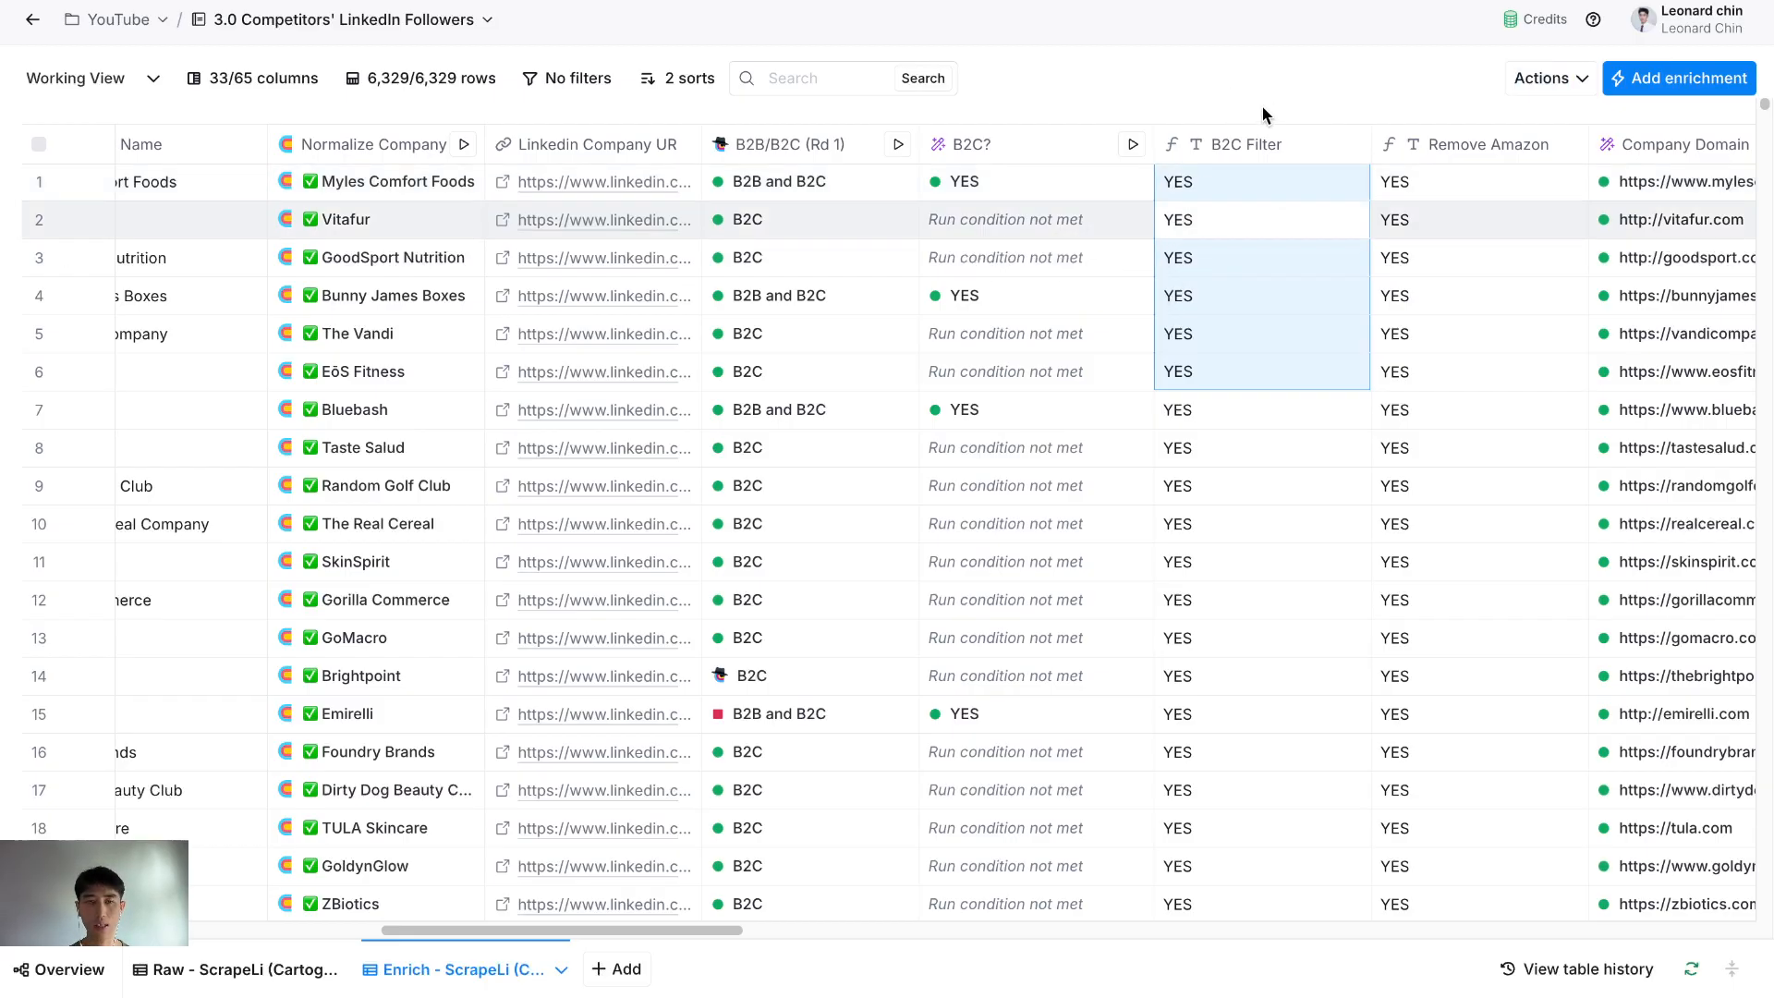
- Compare the leads' job titles and company names with their B2C classification, B2C Filter and Remove Amazon values
scroll(1149, 288, left, 1)
scroll(1150, 294, left, 10)
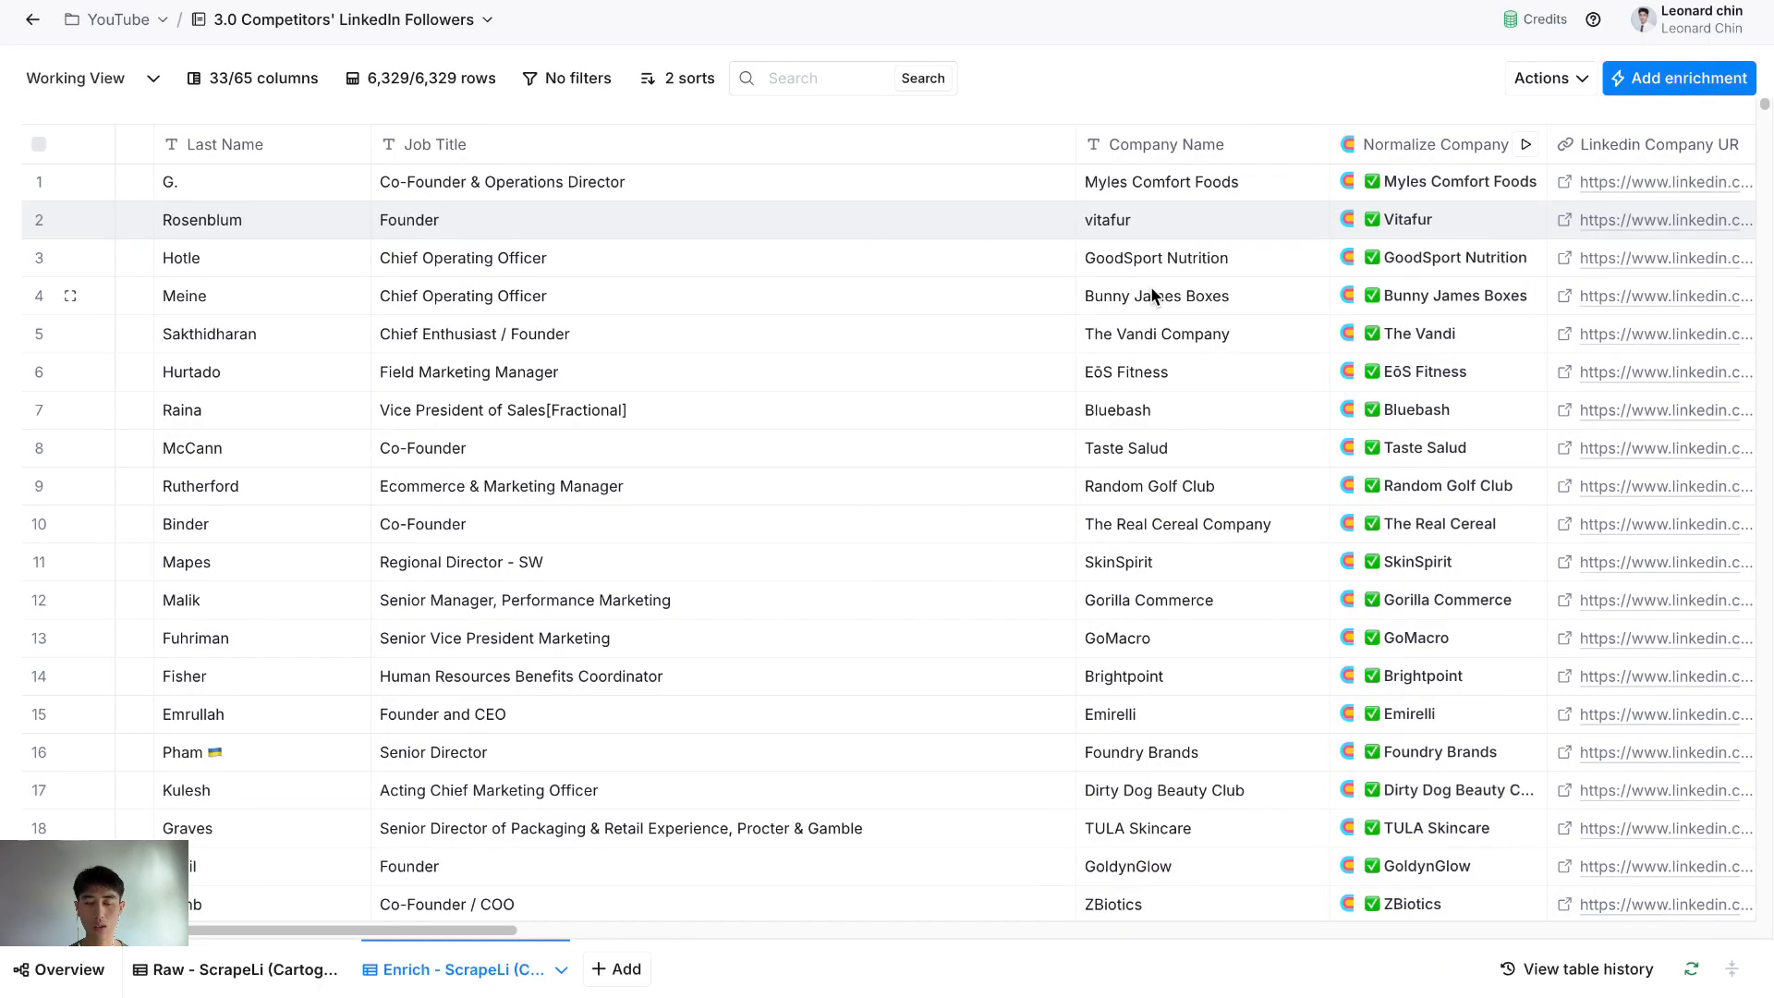
scroll(1153, 294, right, 3)
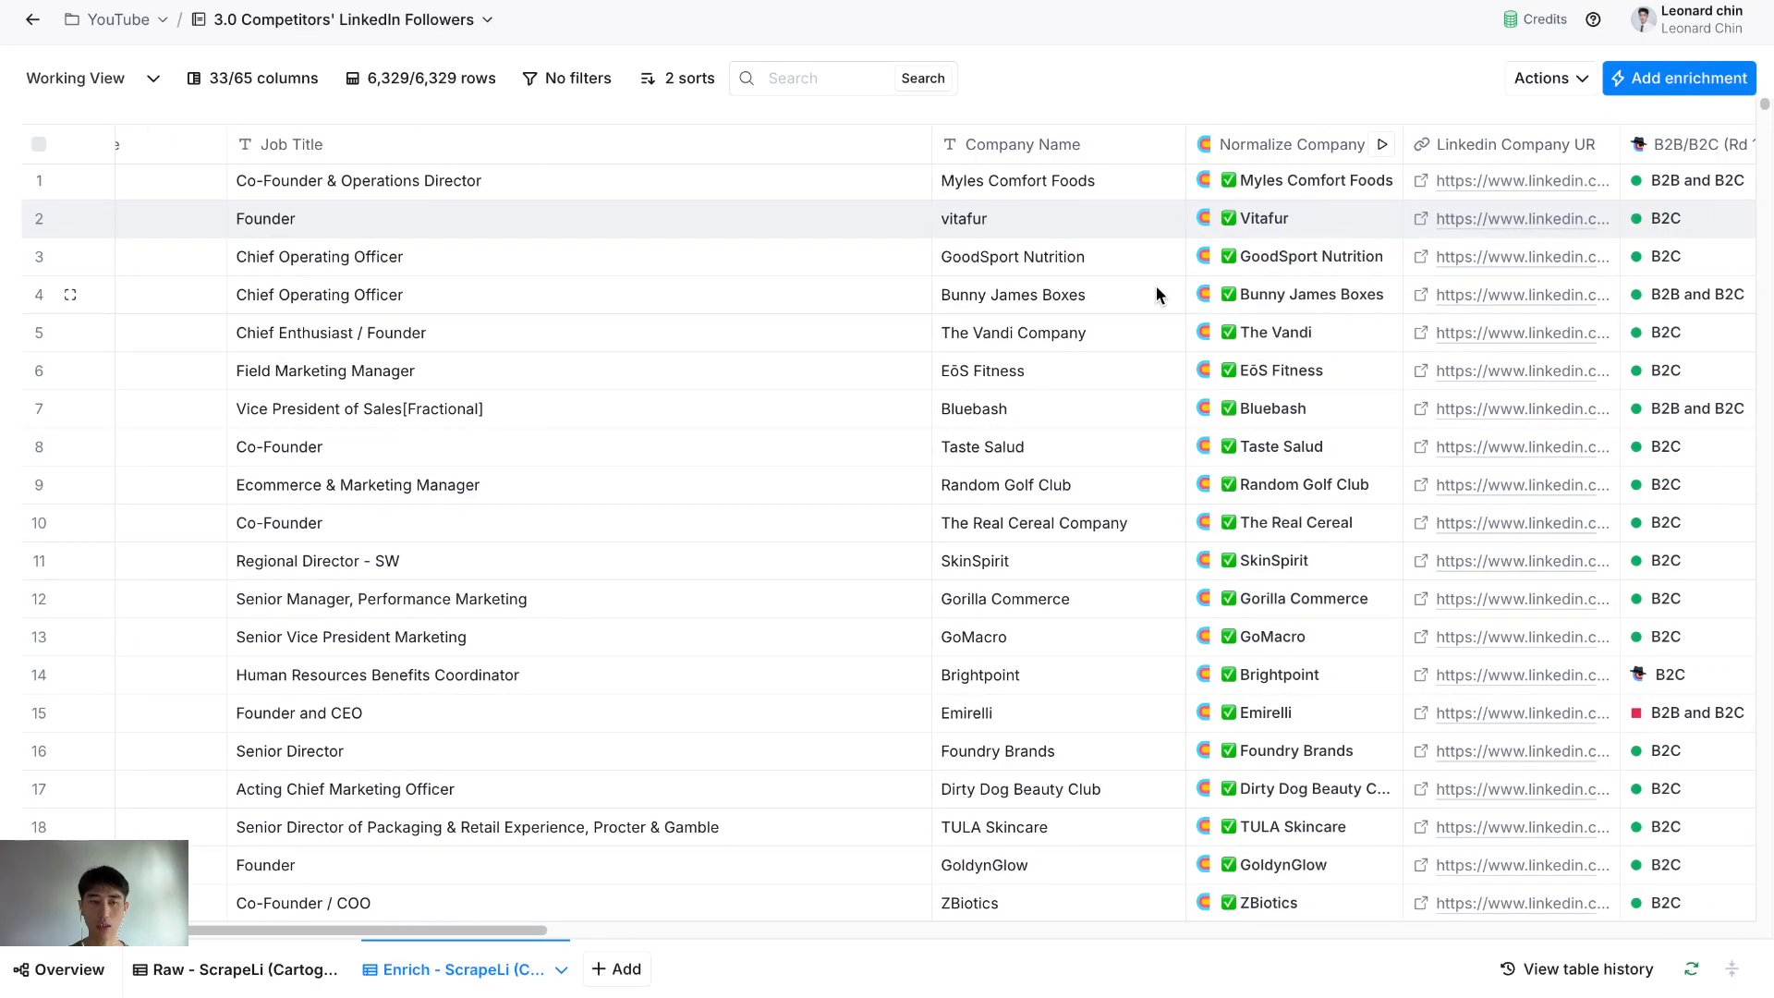
scroll(511, 524, down, 1)
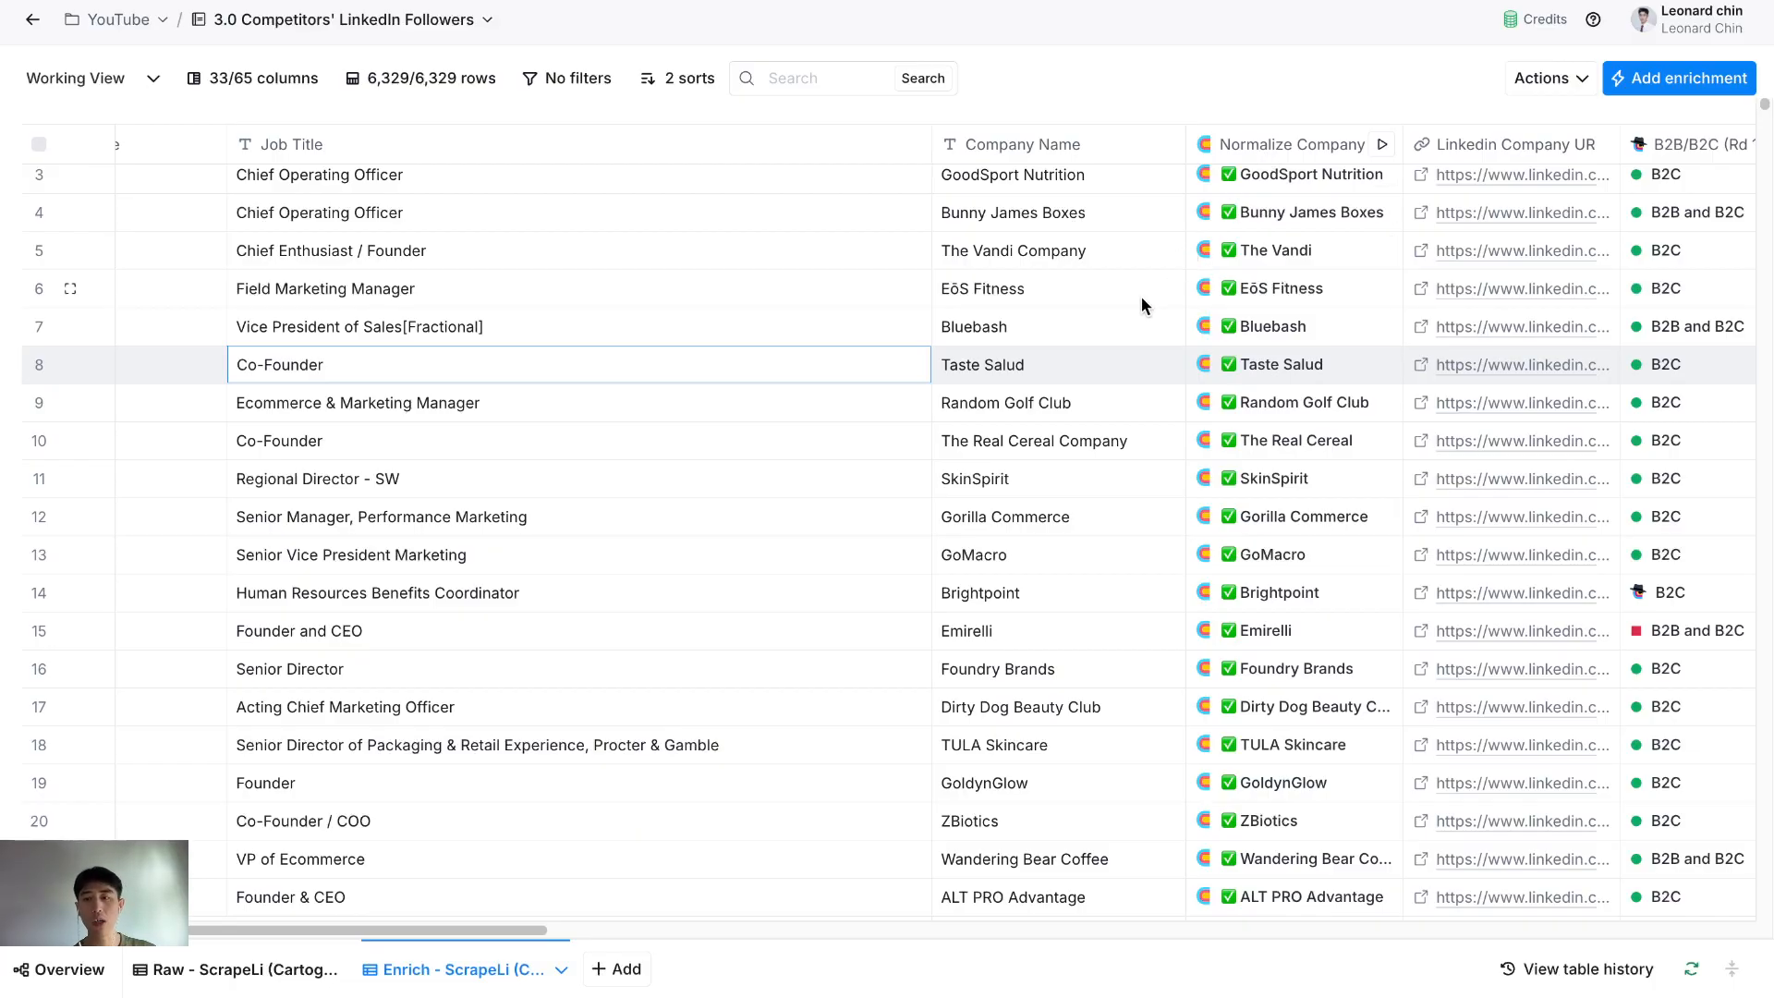
scroll(1145, 294, right, 10)
scroll(1183, 294, down, 1)
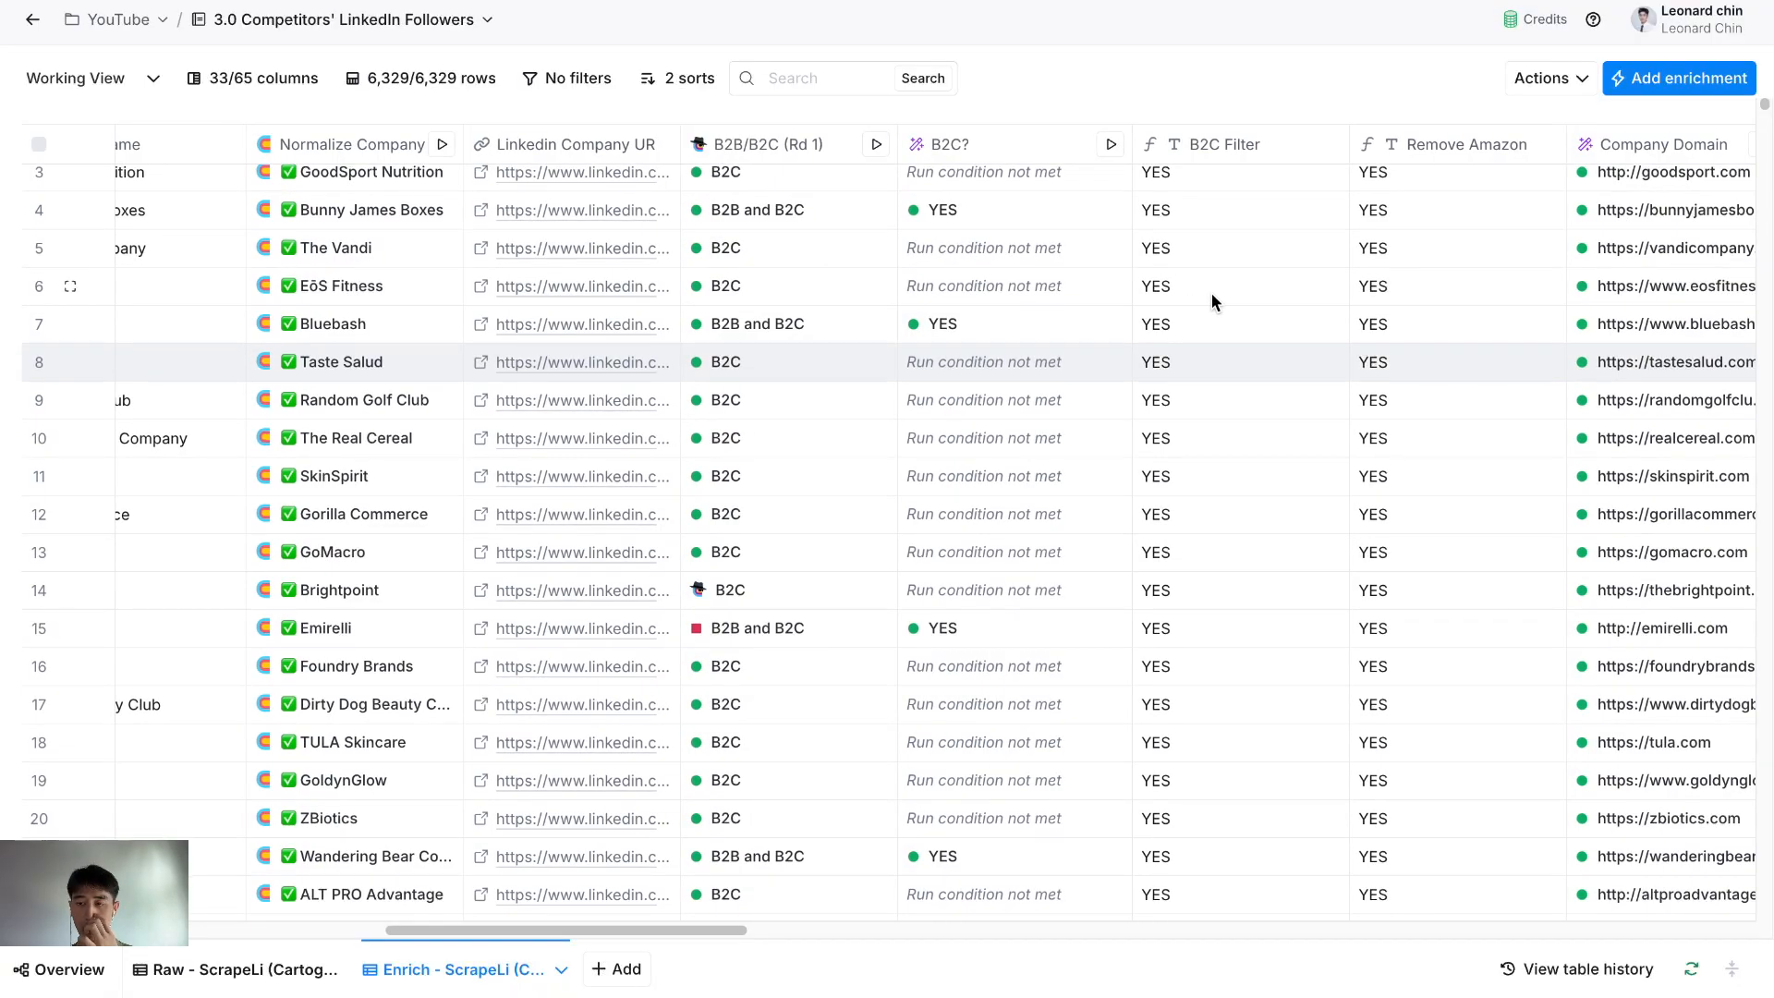
scroll(1215, 298, right, 3)
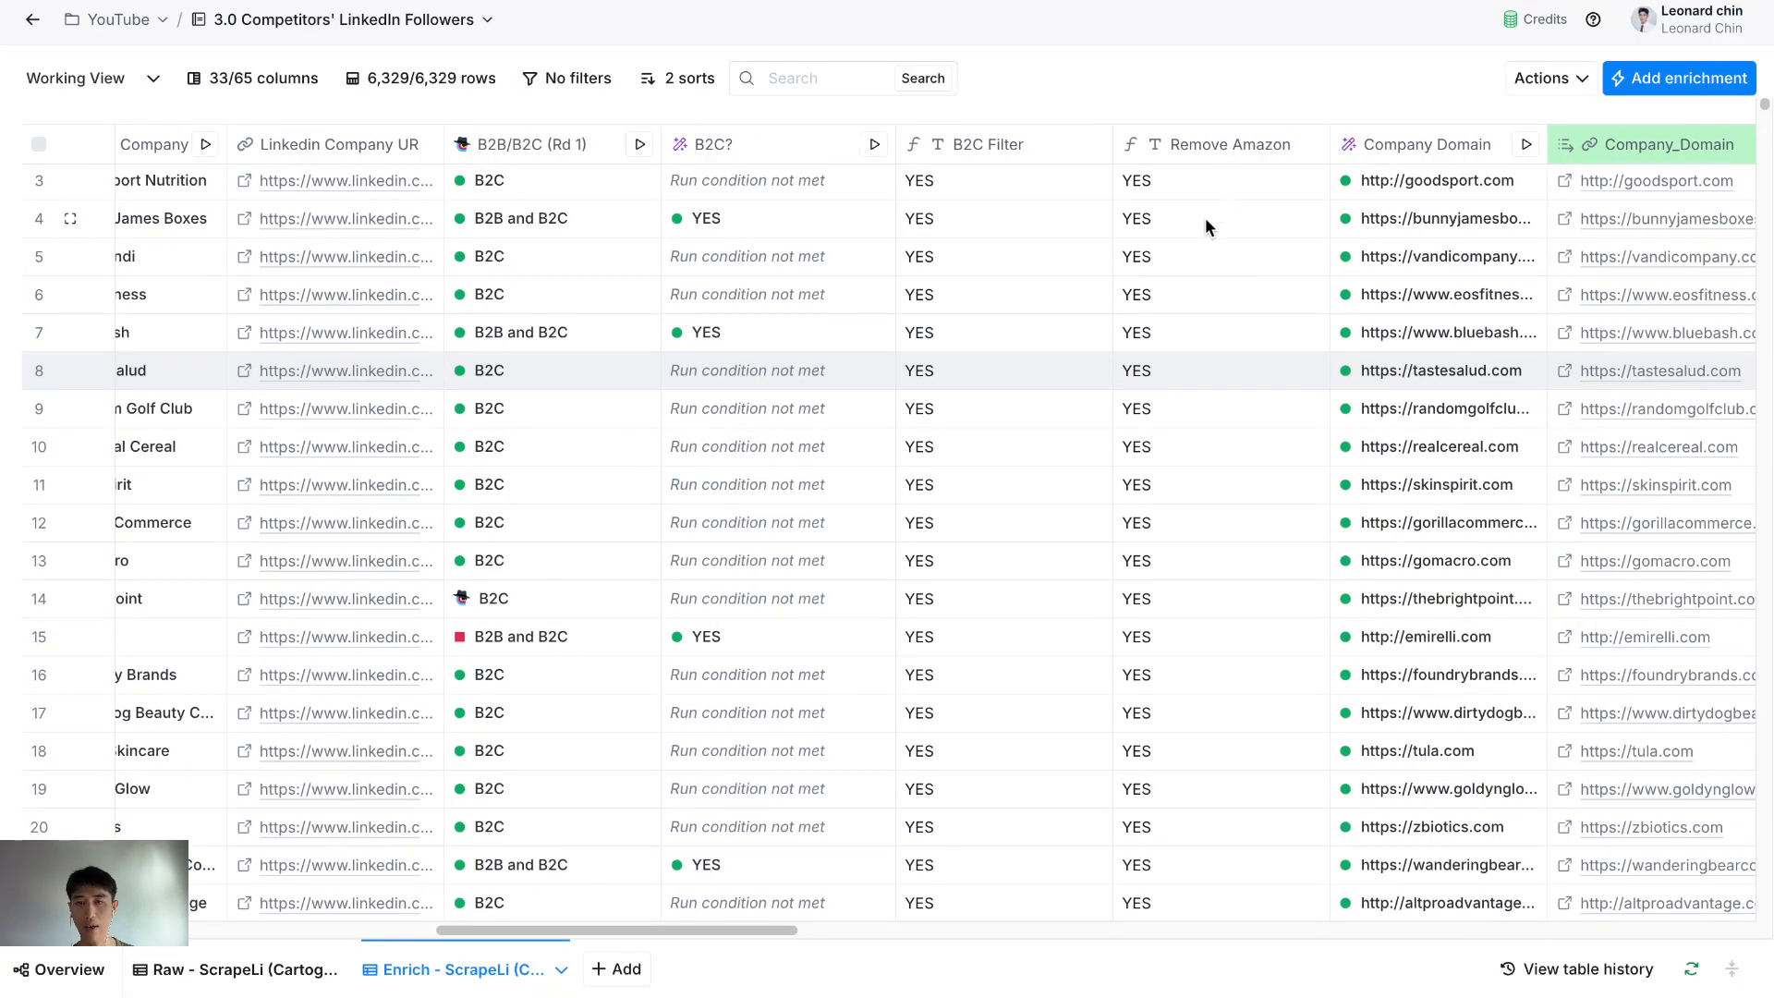
scroll(1205, 233, right, 1)
scroll(1228, 252, left, 1)
scroll(1281, 292, left, 10)
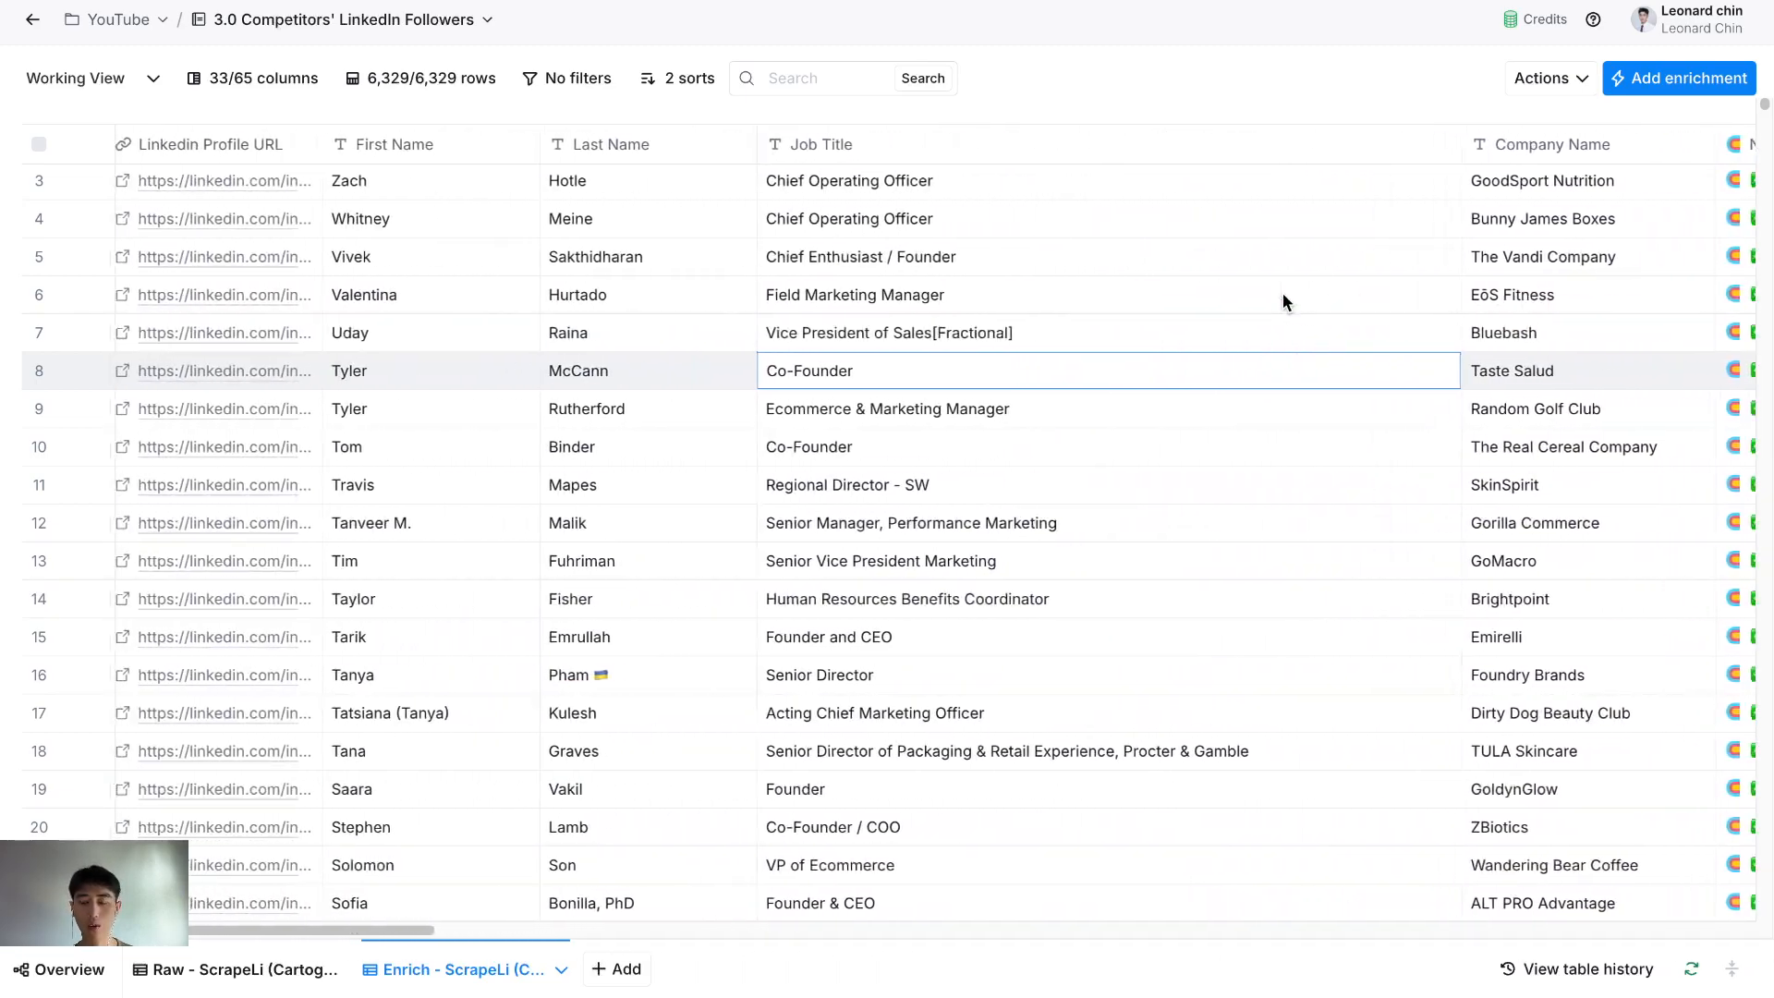
scroll(1282, 292, left, 1)
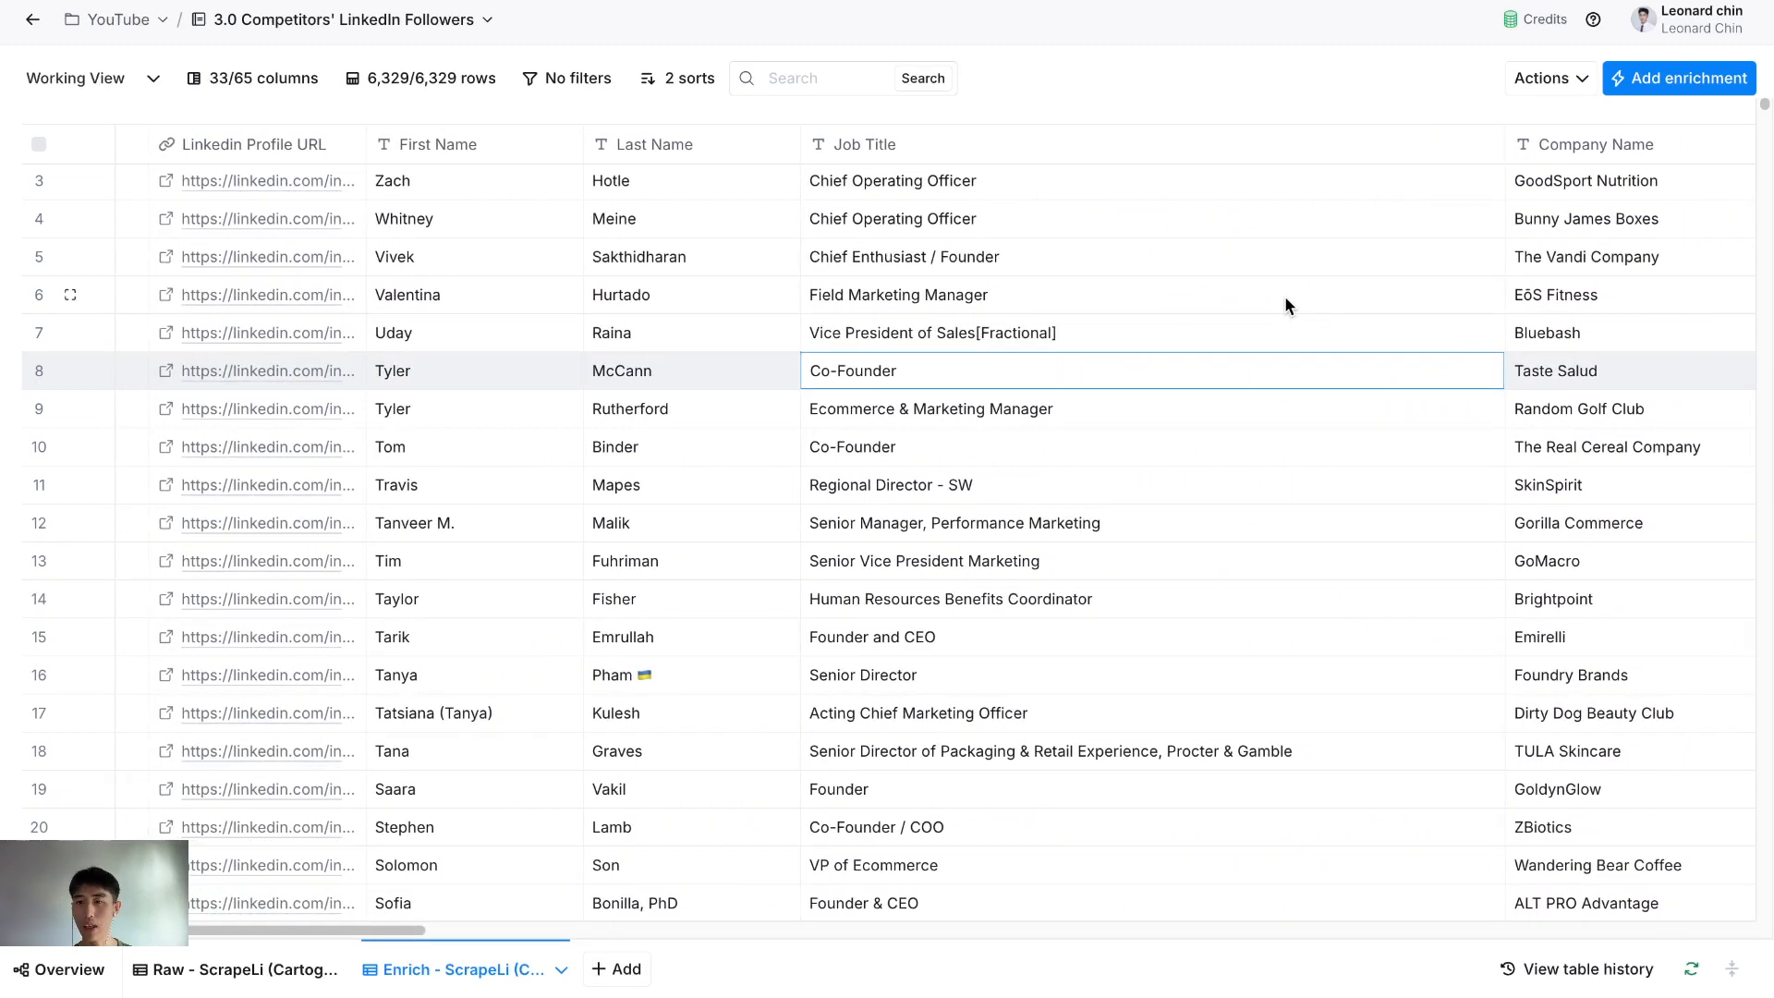
- Inspect the Company Domain cell details for GoodSport Nutrition in row 3, and look down the list of company domains
scroll(1284, 296, right, 10)
scroll(1284, 294, right, 15)
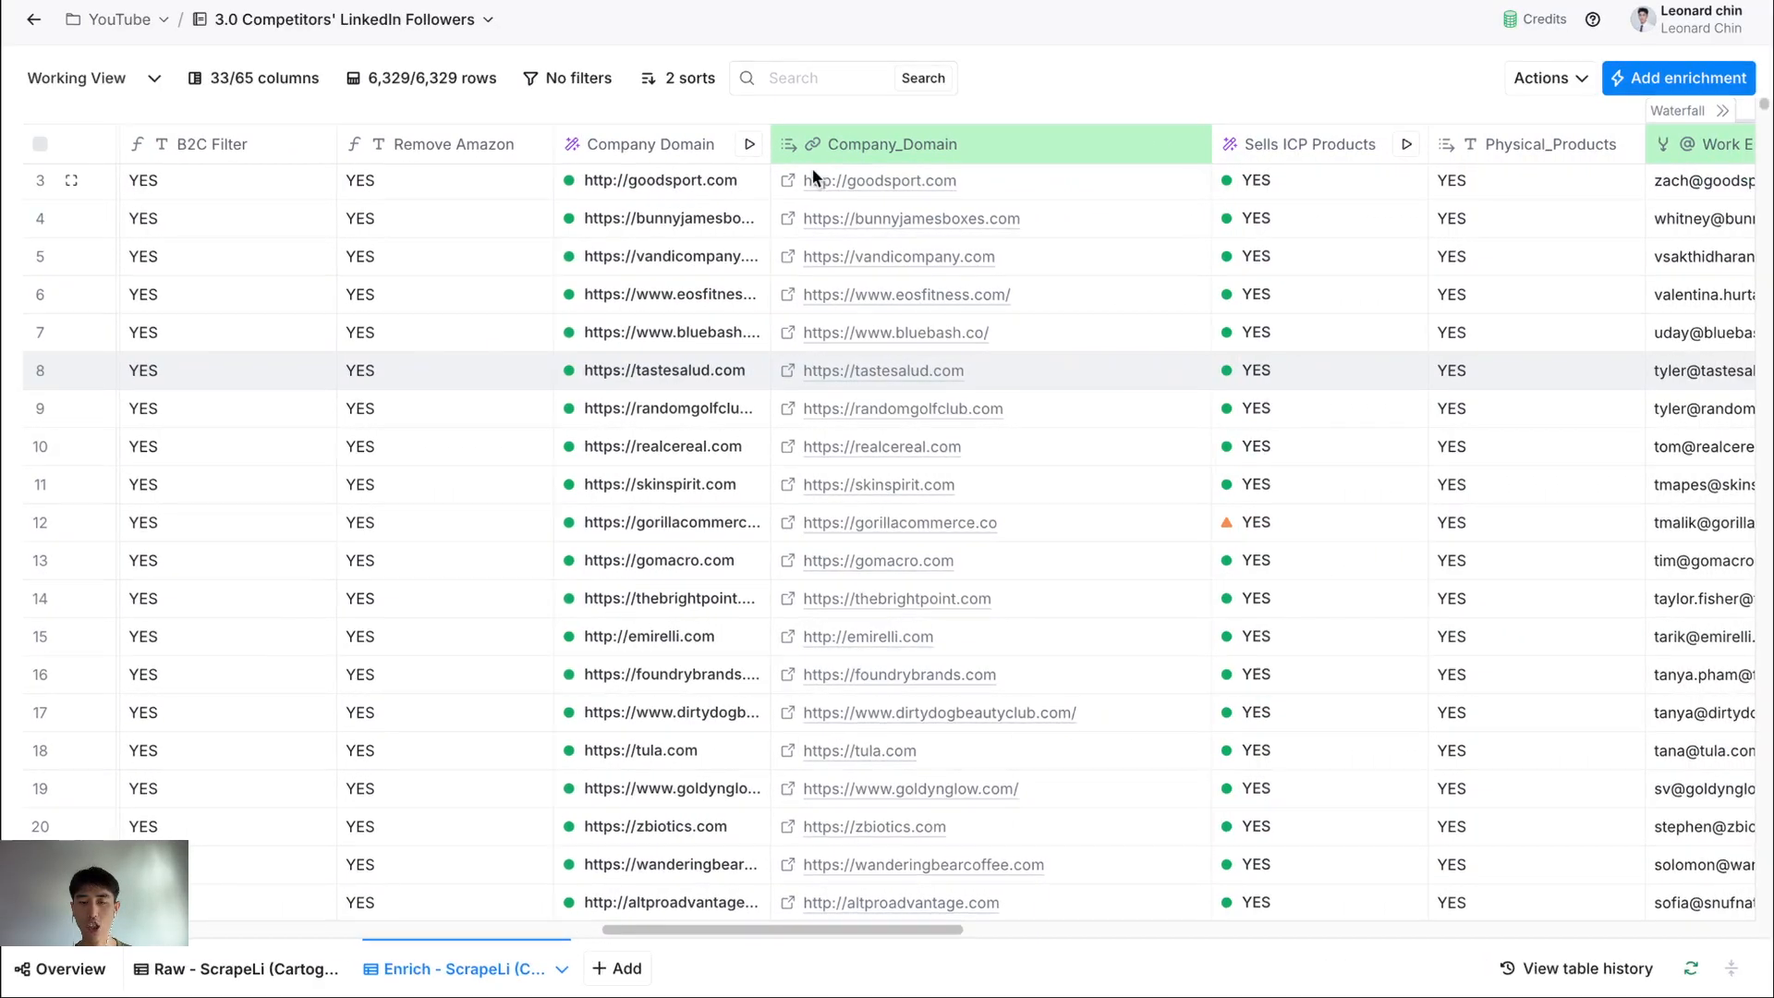
click(658, 182)
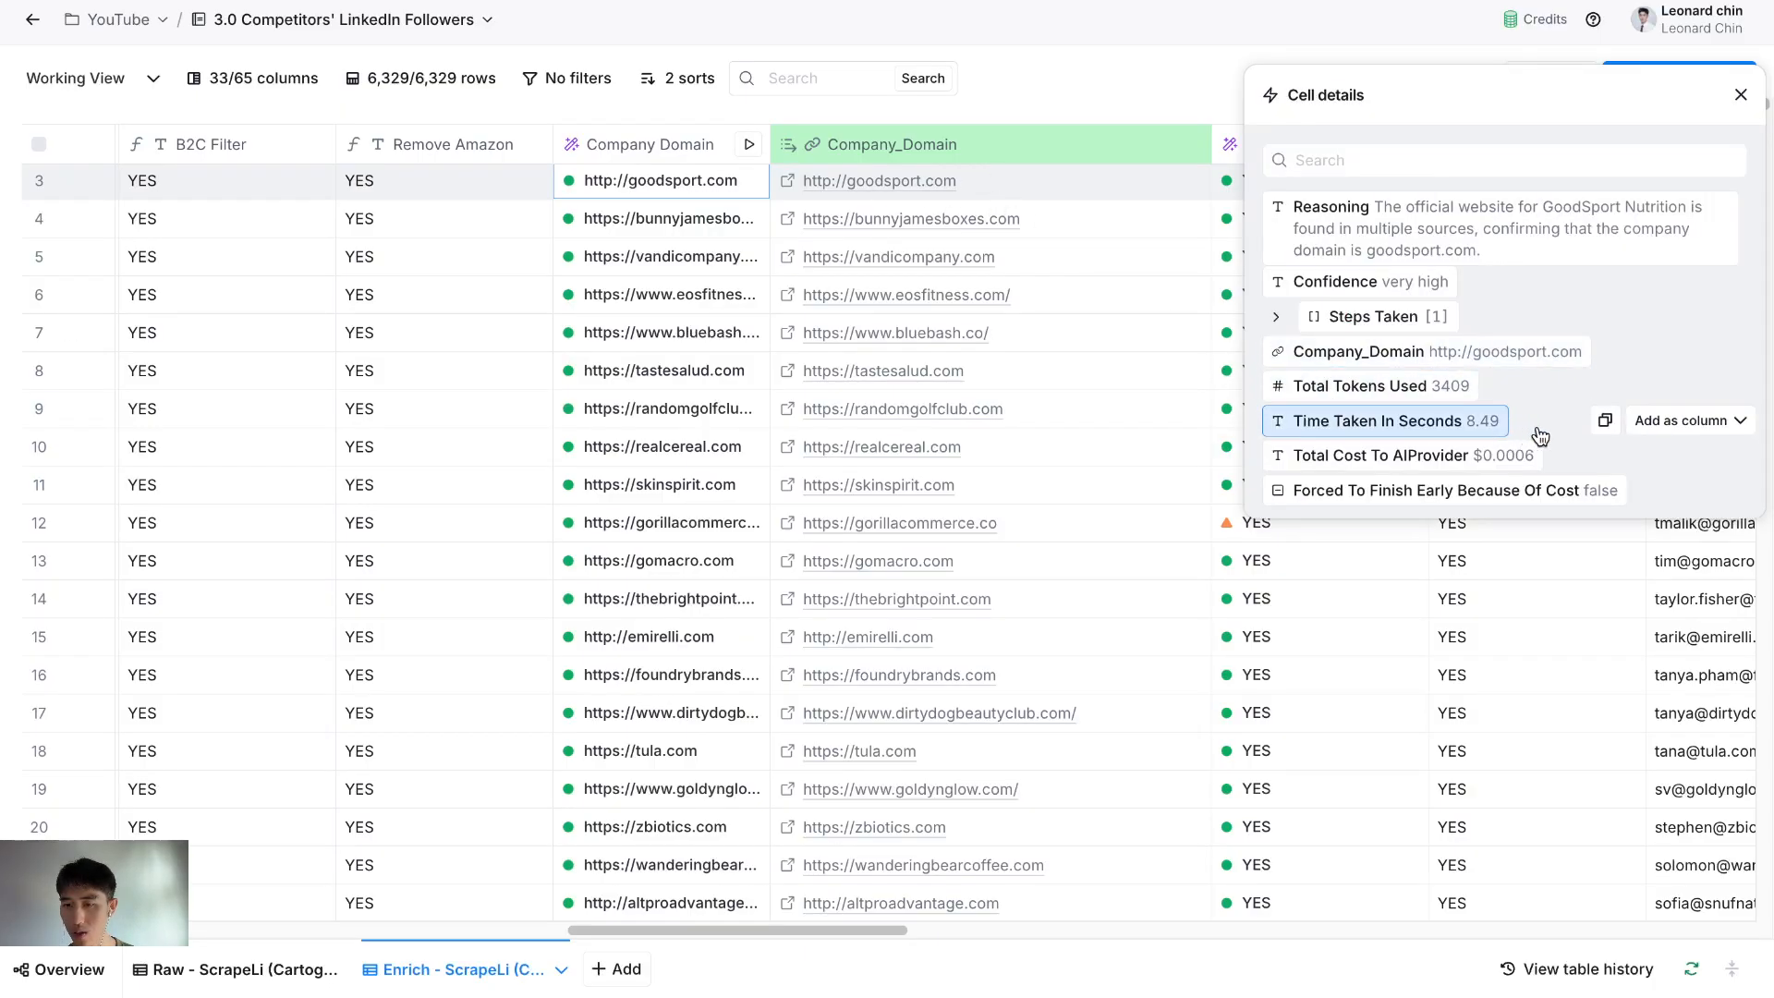
click(1739, 102)
scroll(1285, 301, down, 10)
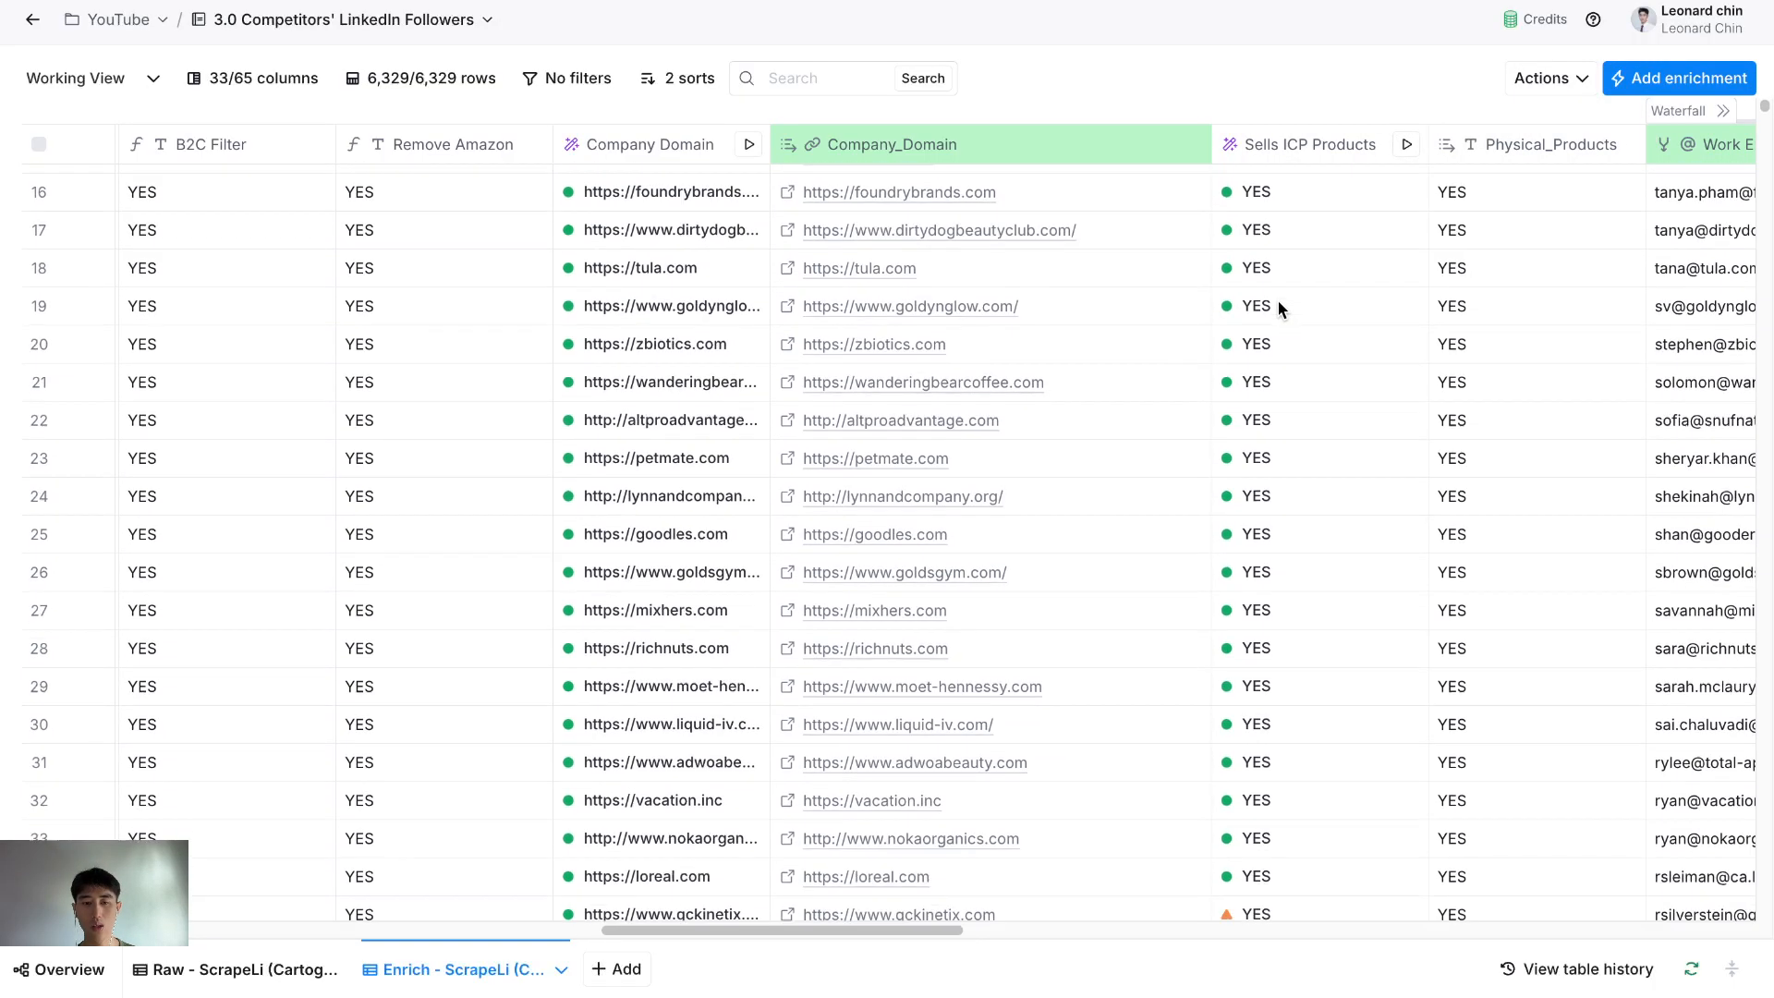
scroll(1294, 303, down, 3)
scroll(1343, 287, up, 15)
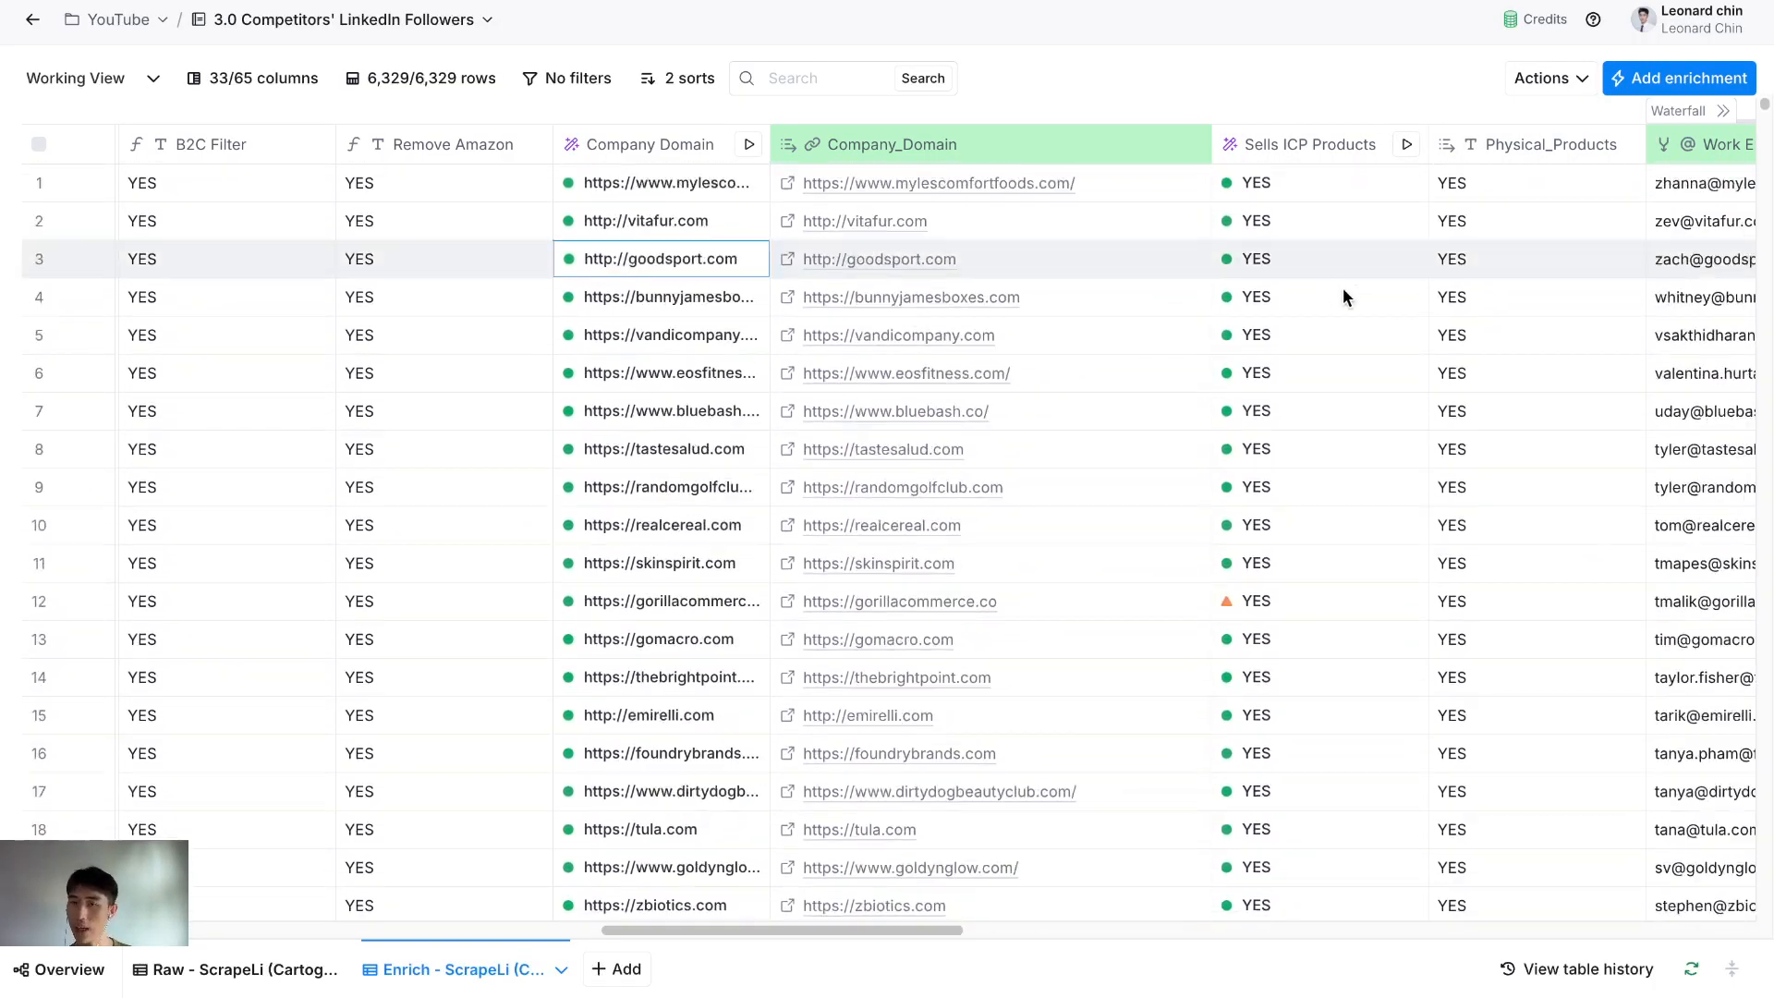
- Review the Sells ICP Products prompt, highlighting its rule and list of physical consumer product categories, and close the column settings
click(1321, 144)
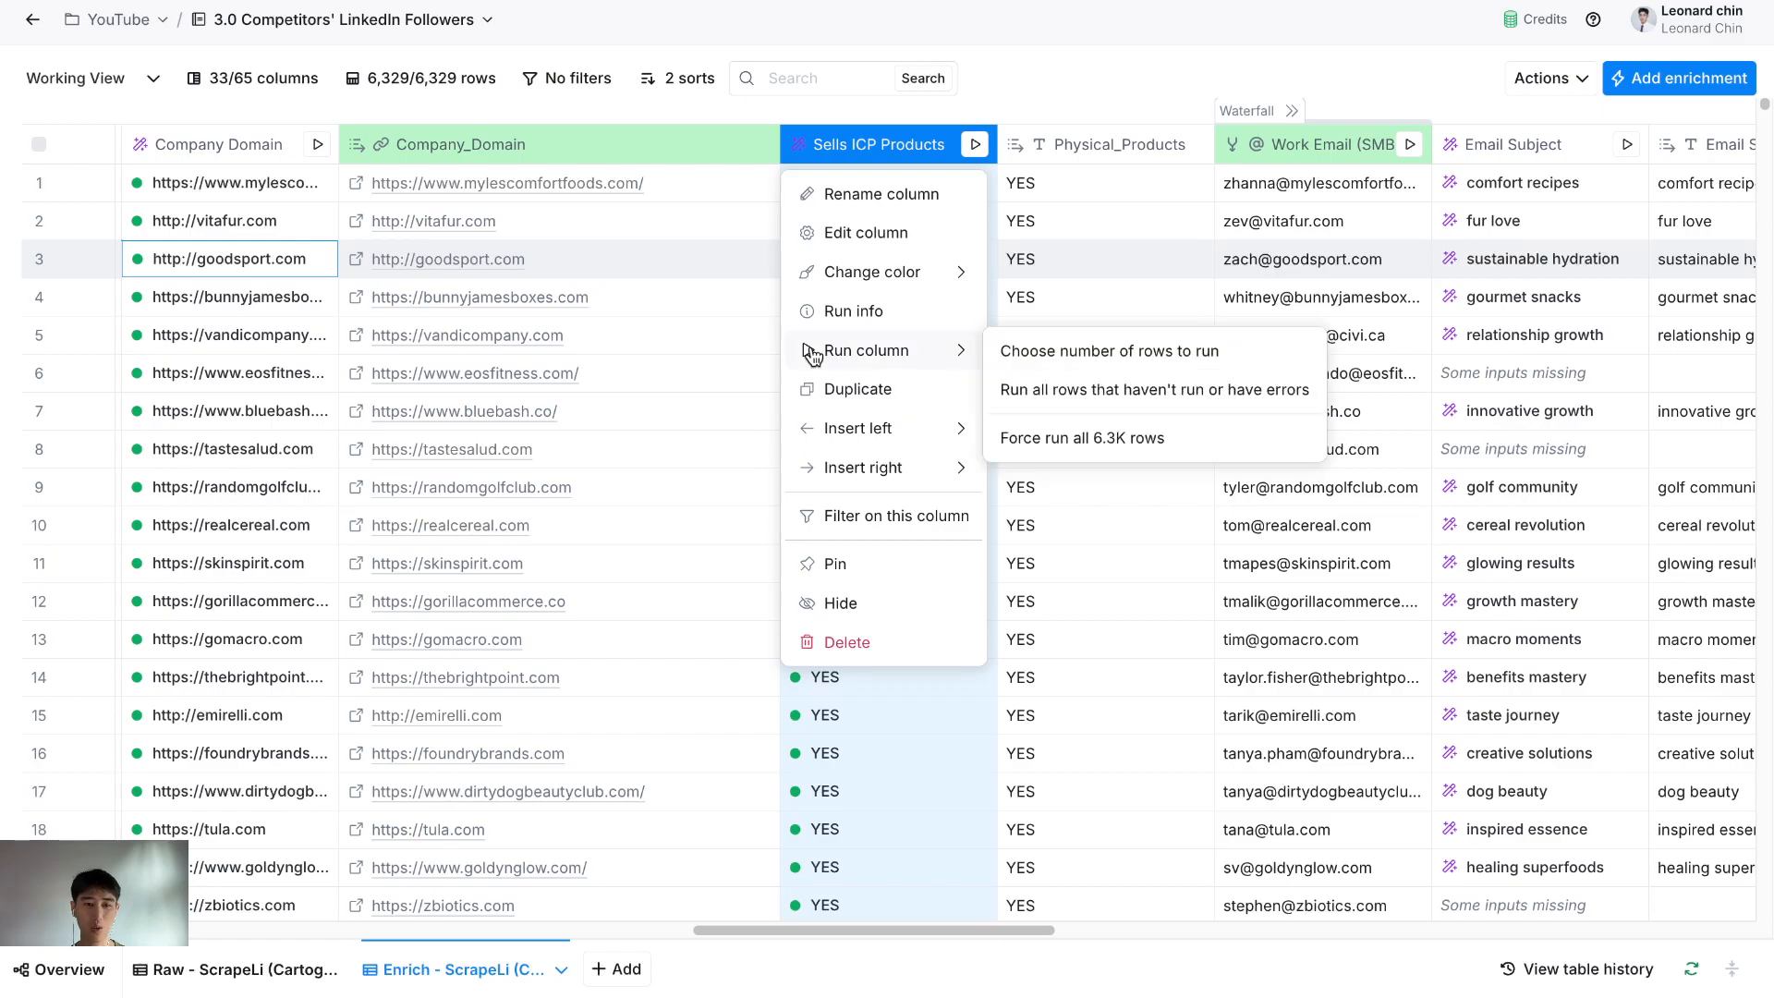
click(931, 239)
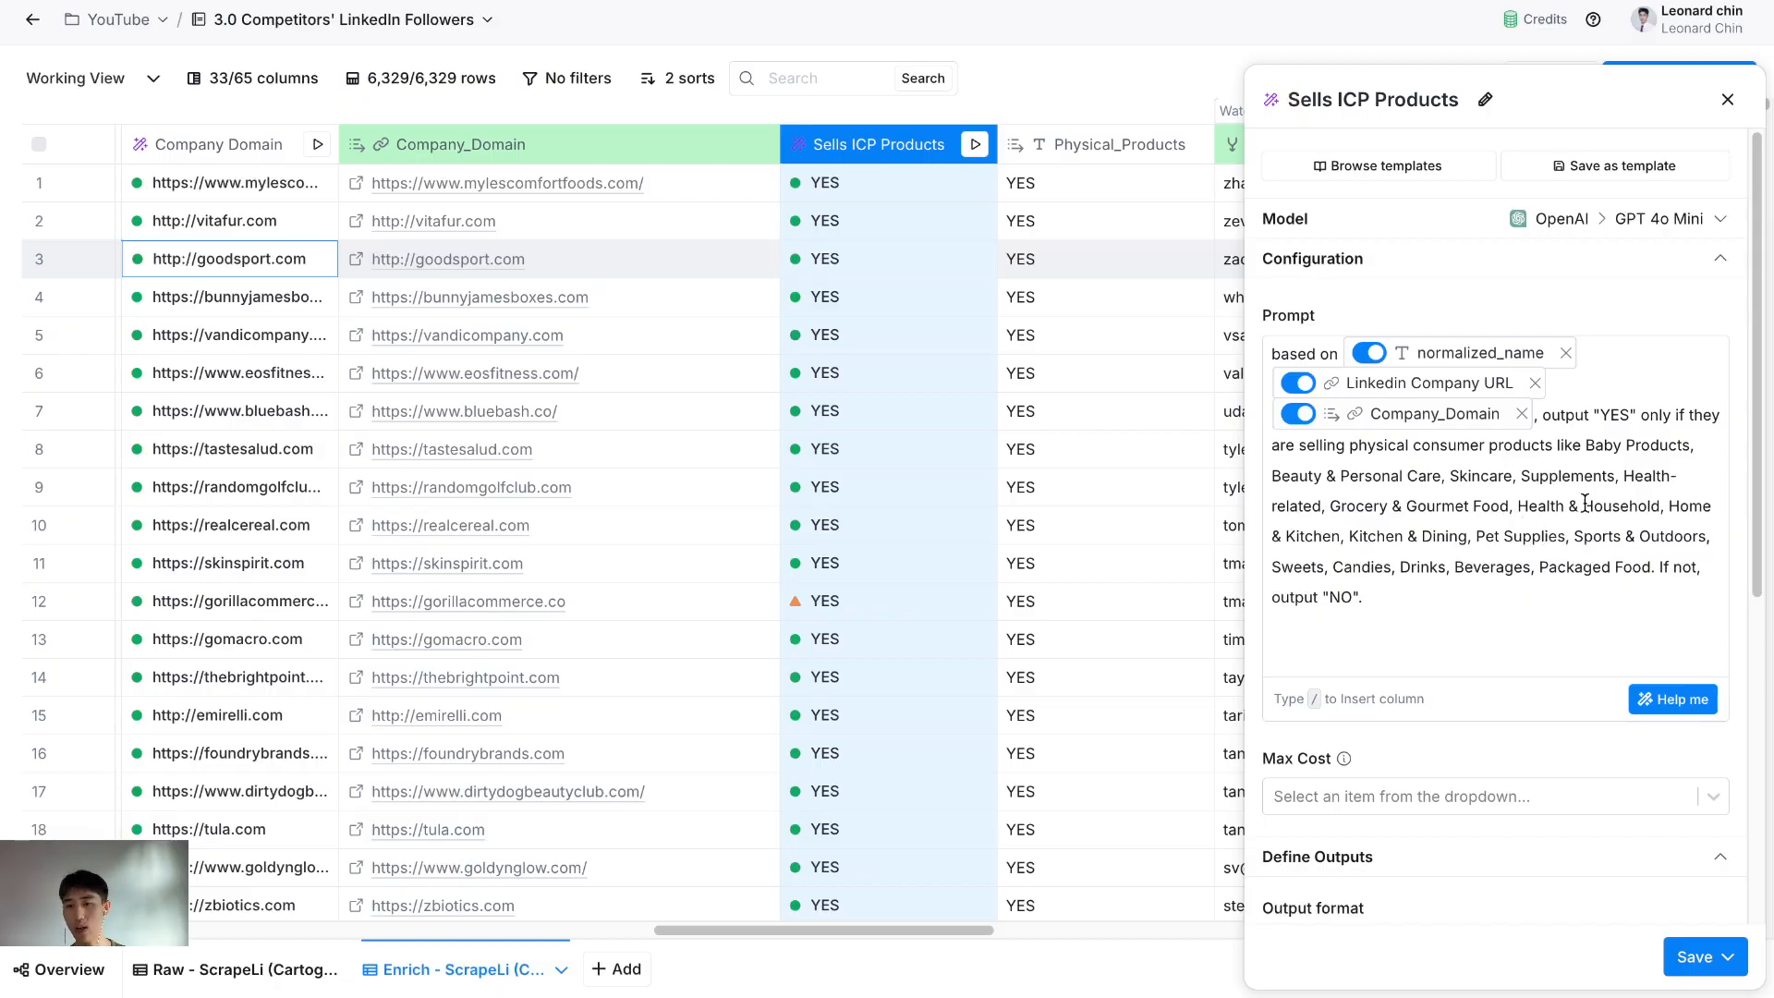
drag(1561, 415, 1655, 557)
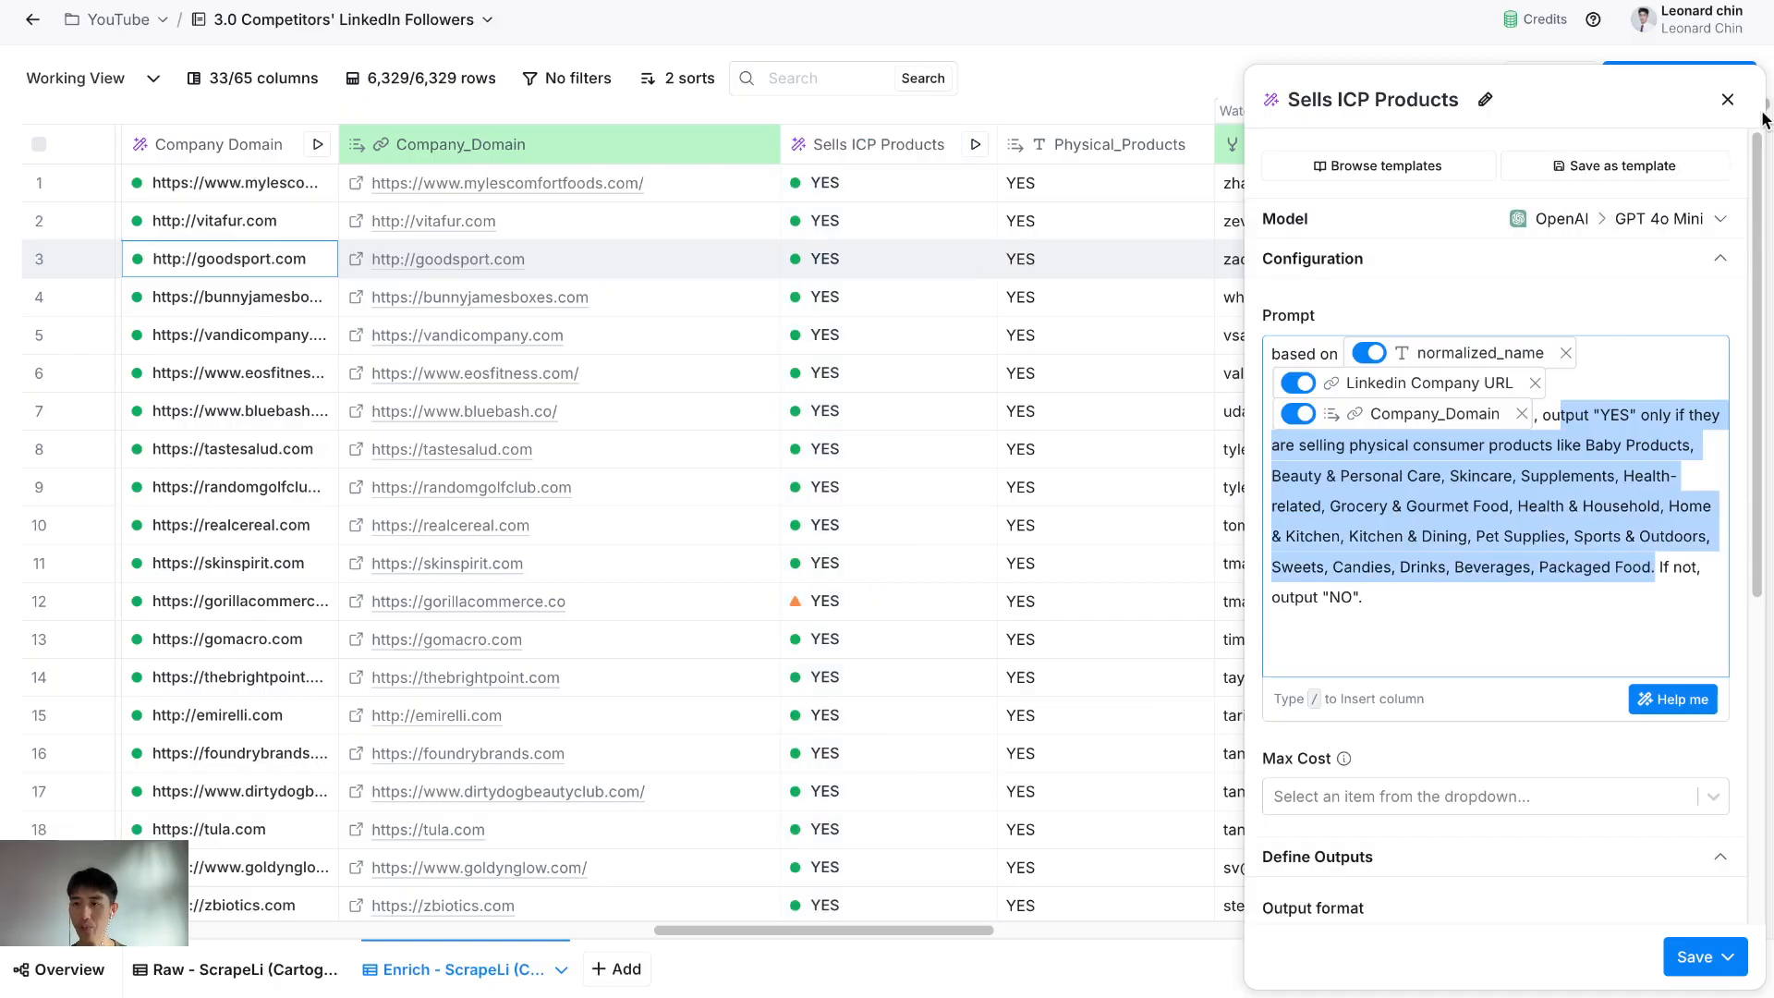
click(1726, 98)
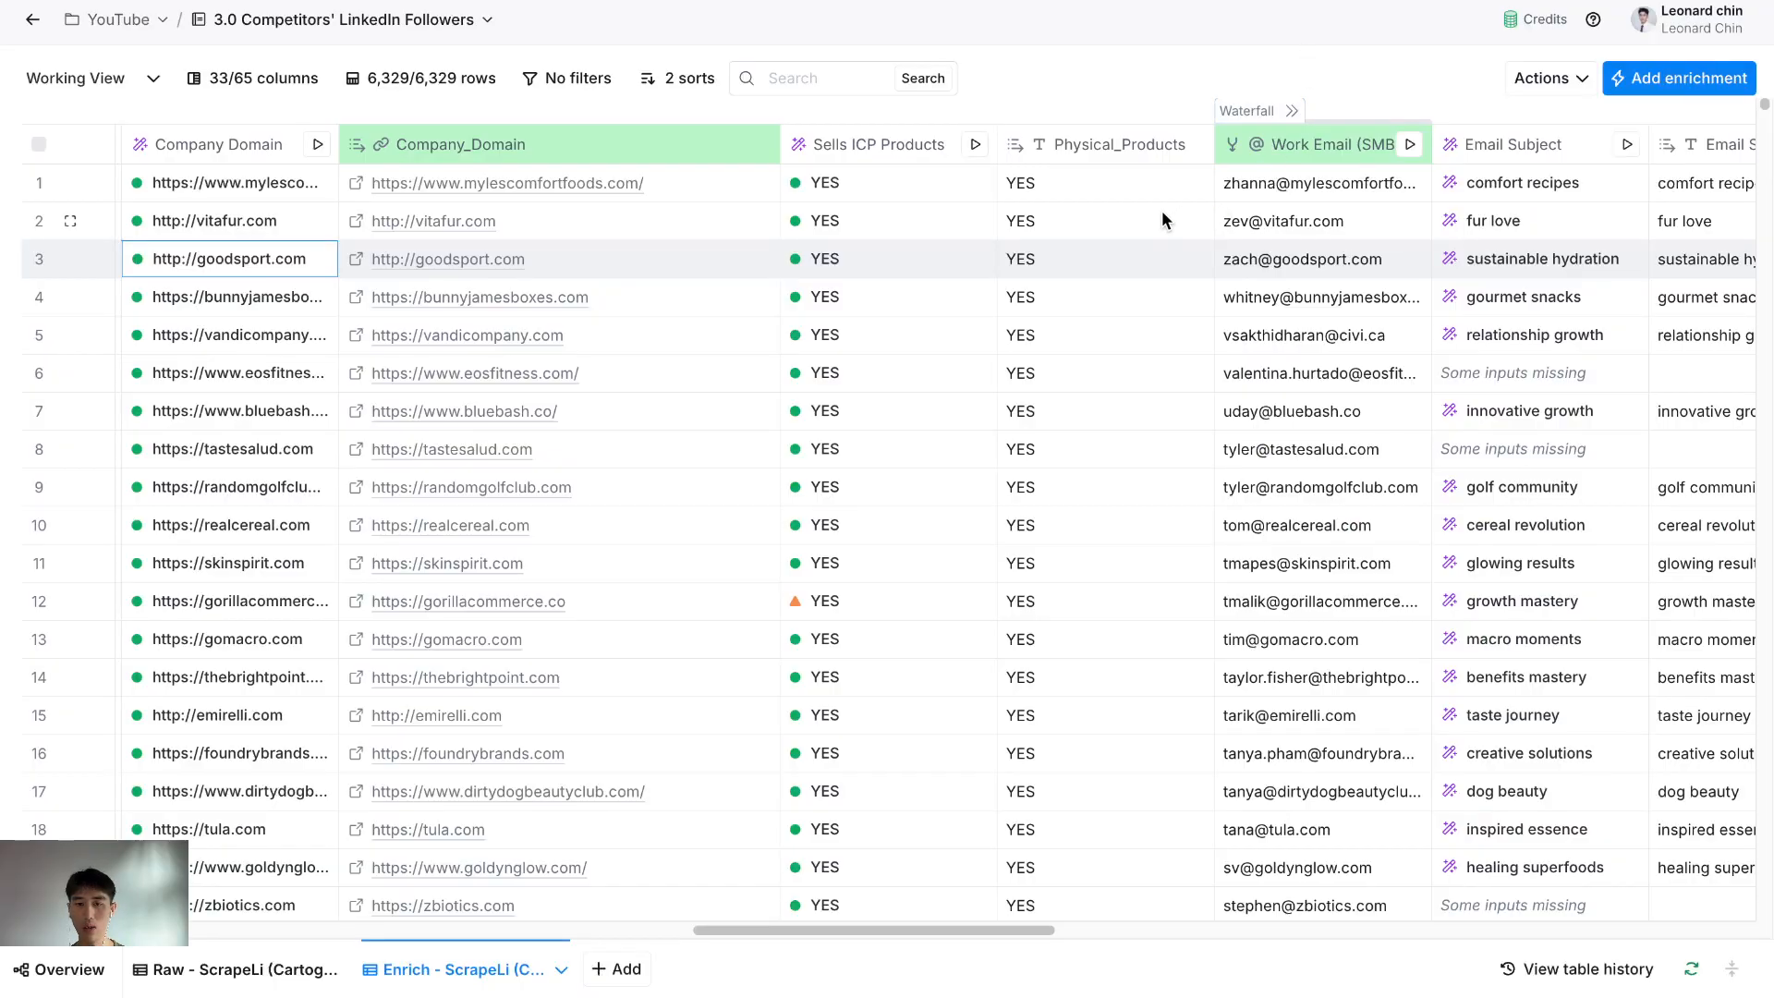
- Open the Work Email (SMB) column's settings and review its waterfall of email providers, validation provider and run settings
scroll(1162, 215, down, 20)
scroll(1117, 310, down, 20)
scroll(1131, 306, up, 20)
click(1282, 148)
mouse_move(1044, 271)
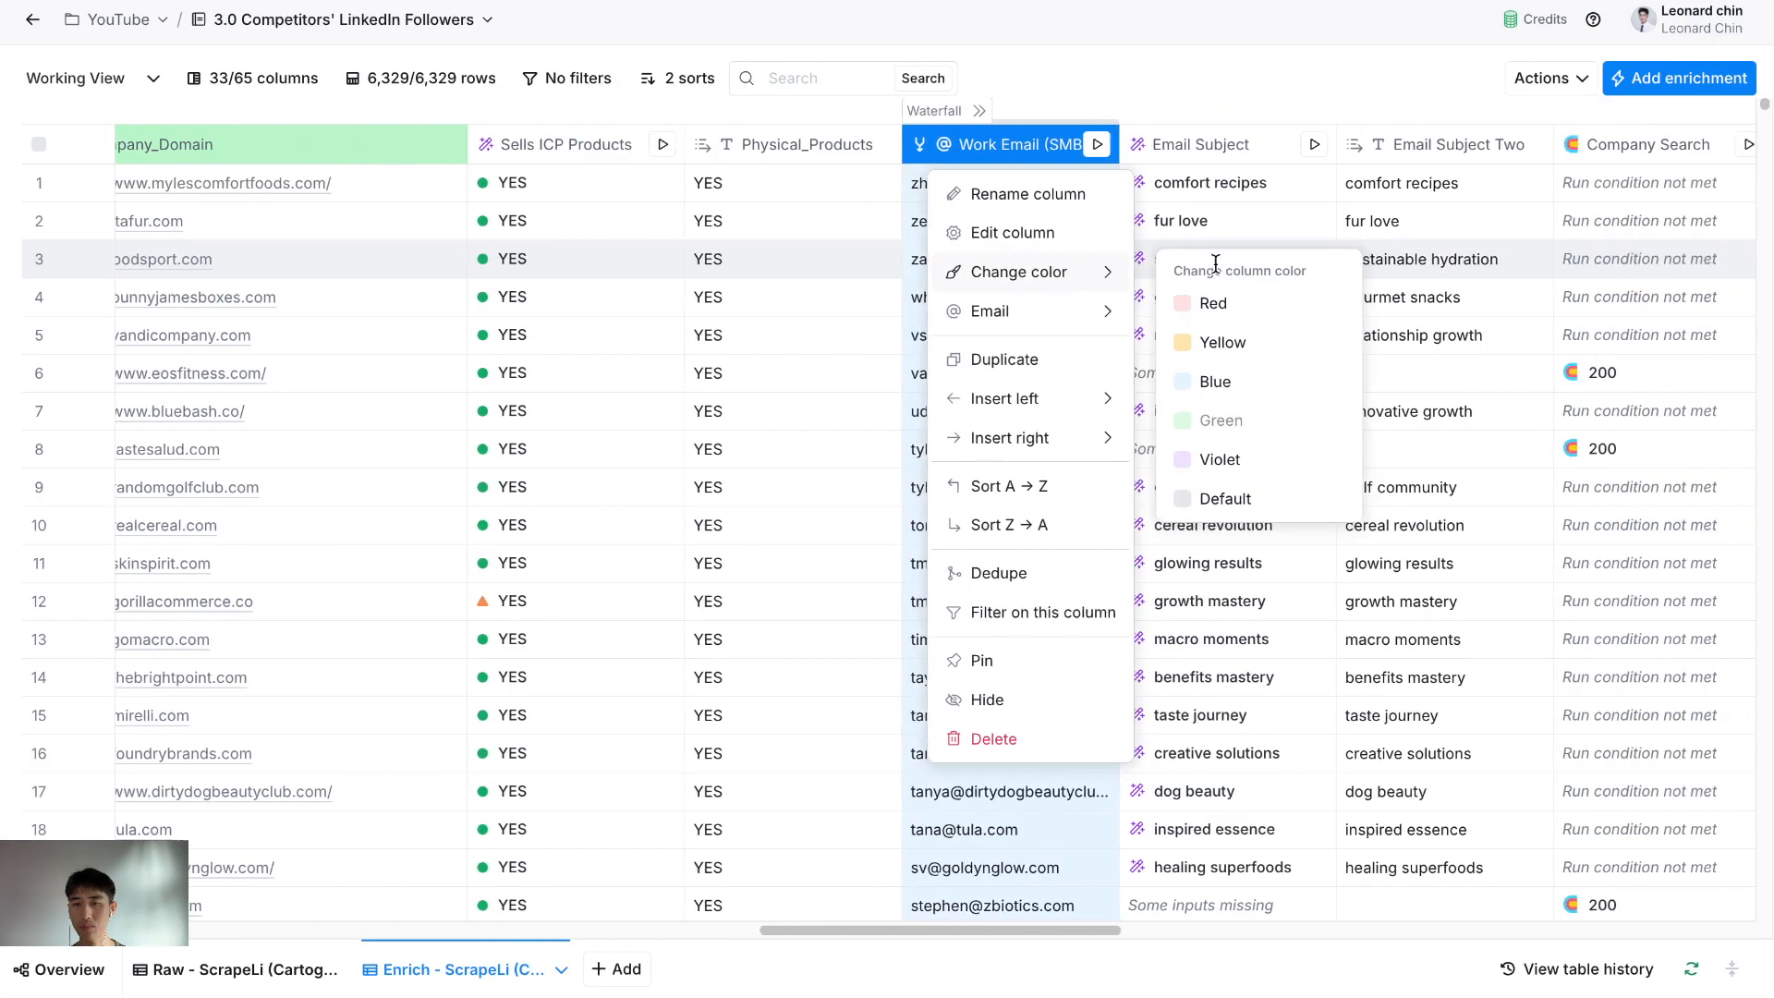
click(922, 236)
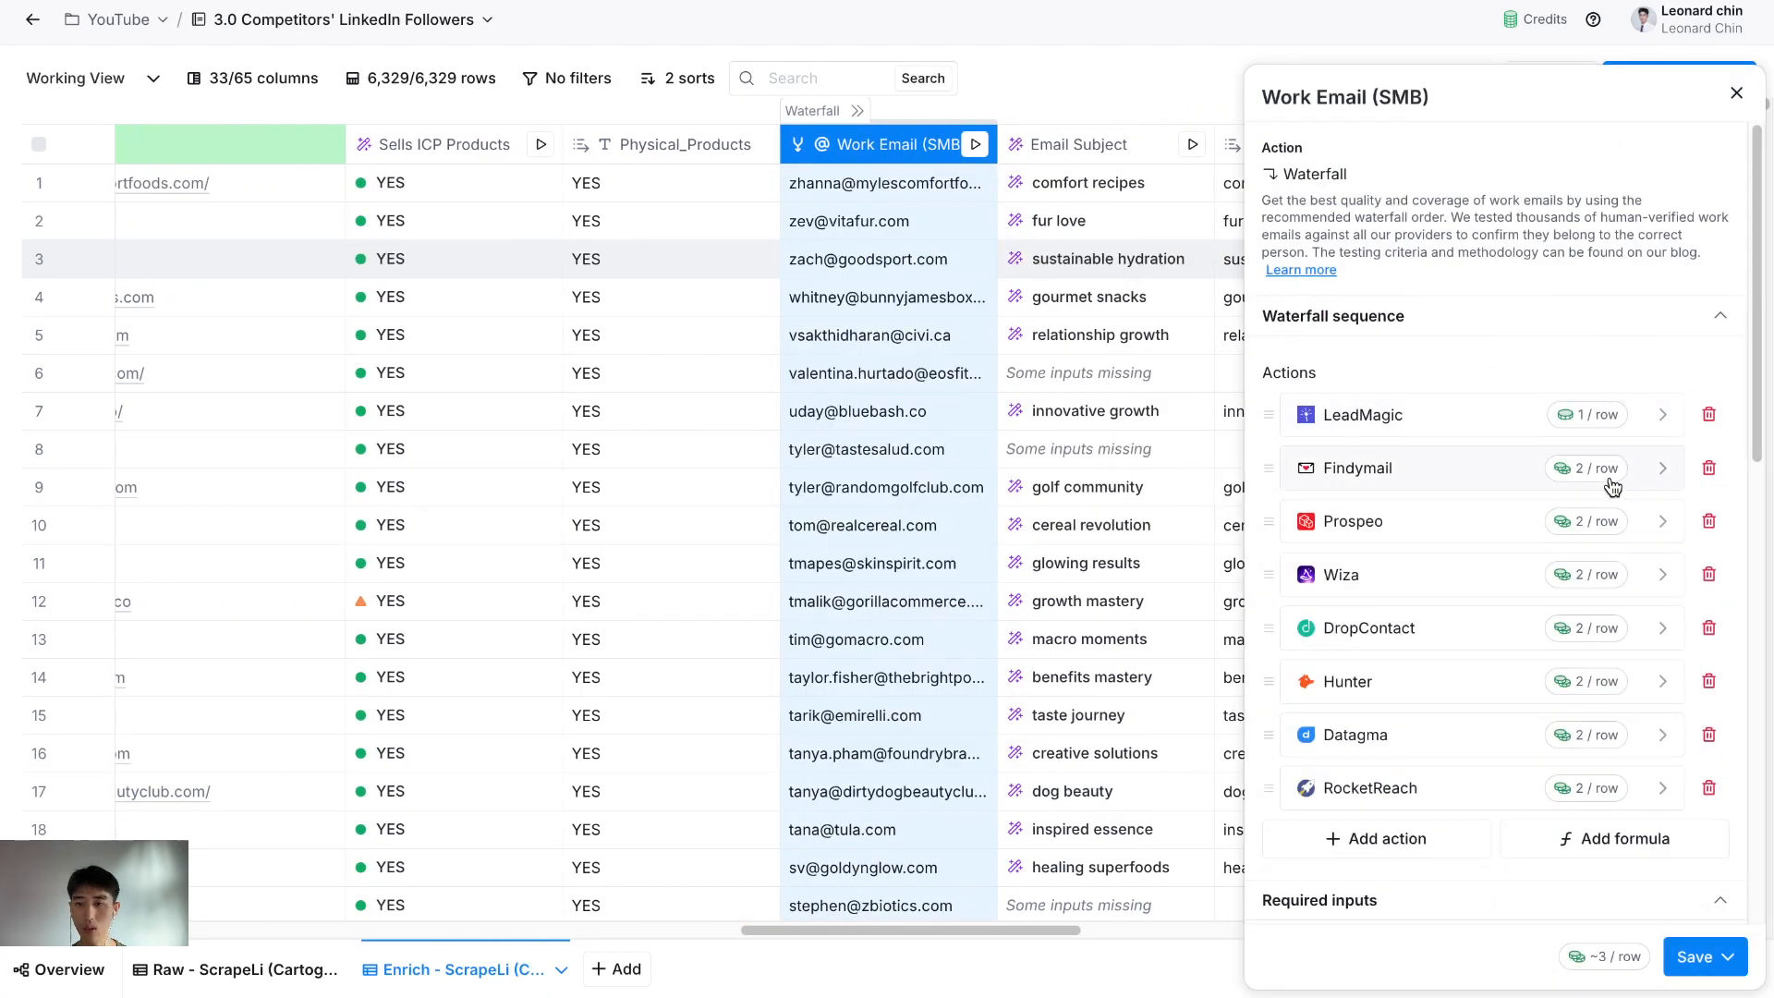
scroll(1552, 711, down, 10)
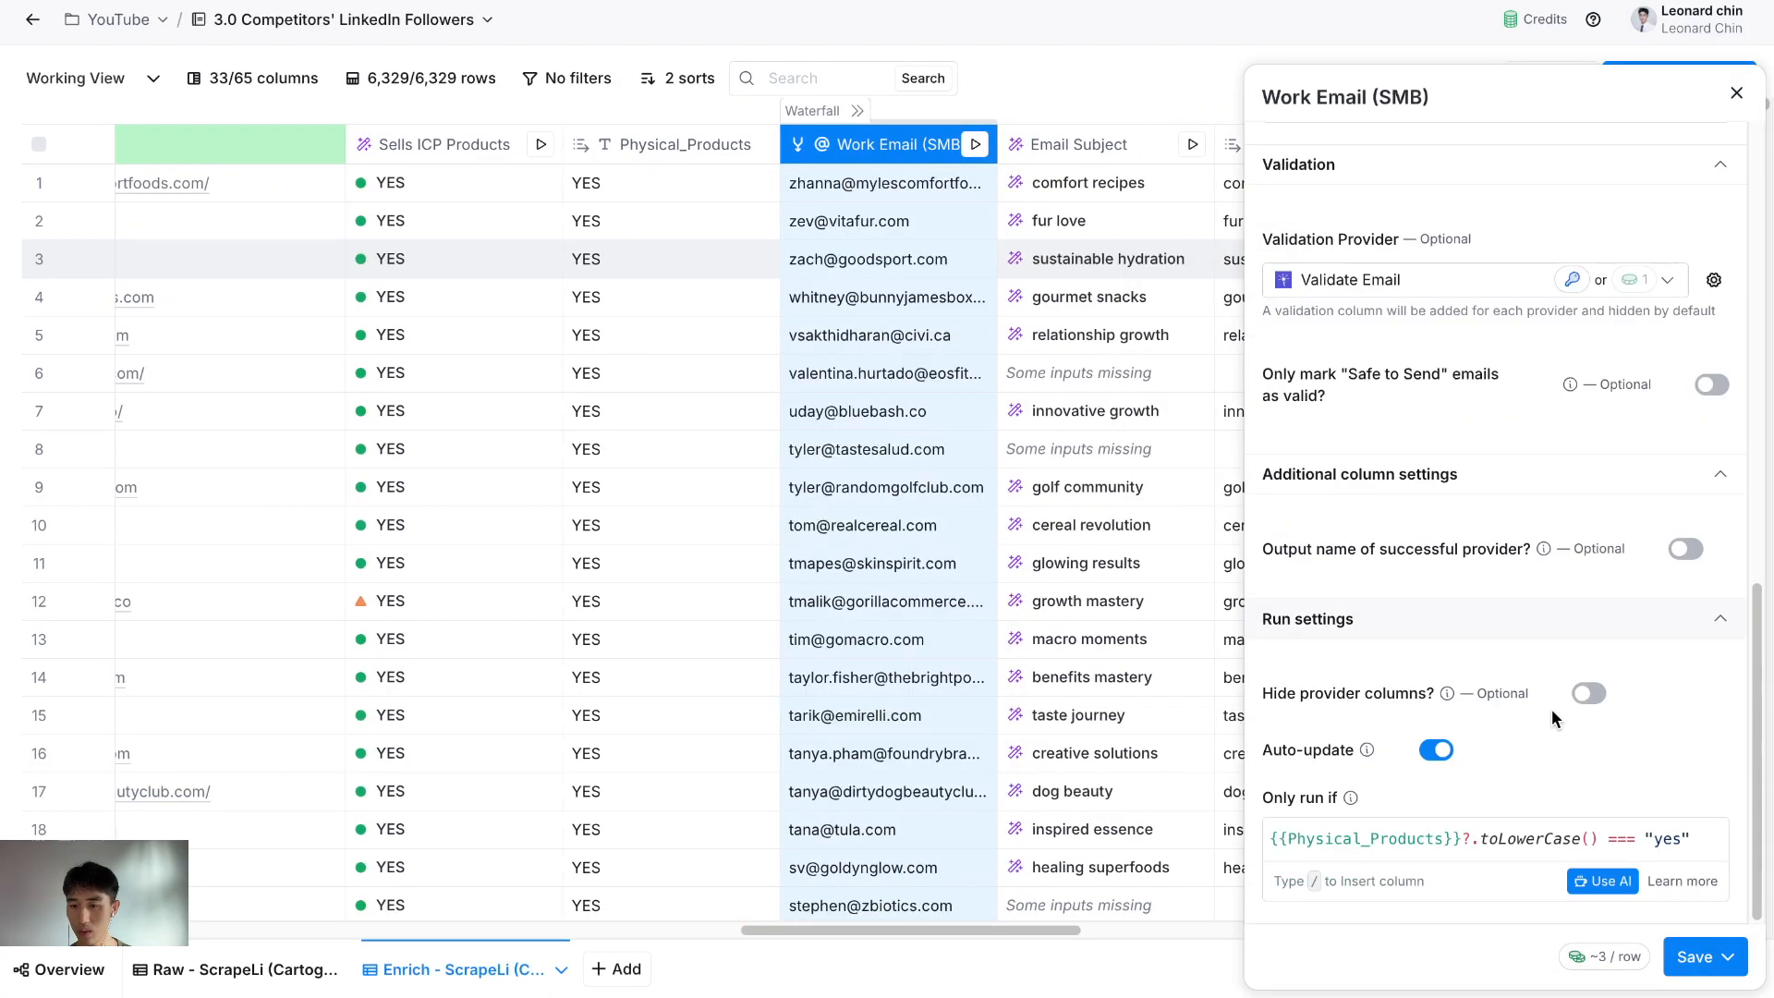
- Check the Physical_Products run condition of the work email waterfall in the formula generator, and close it and the settings without saving
click(1591, 881)
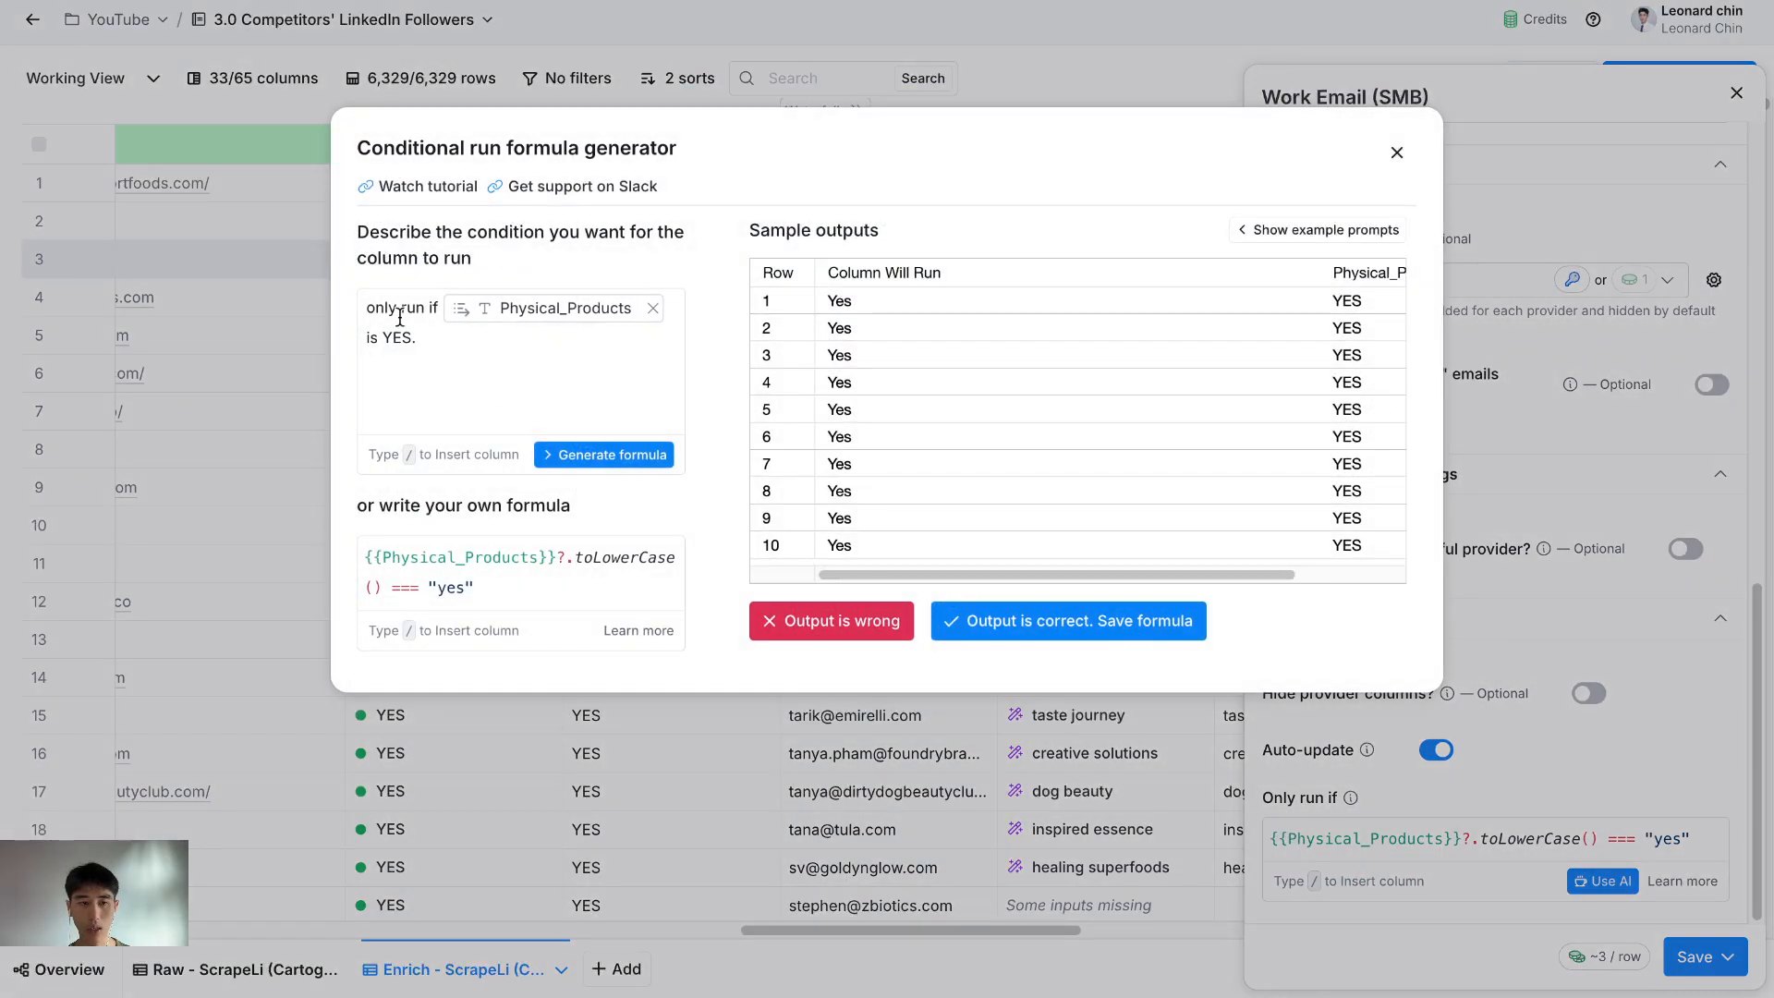
click(1397, 154)
click(1737, 110)
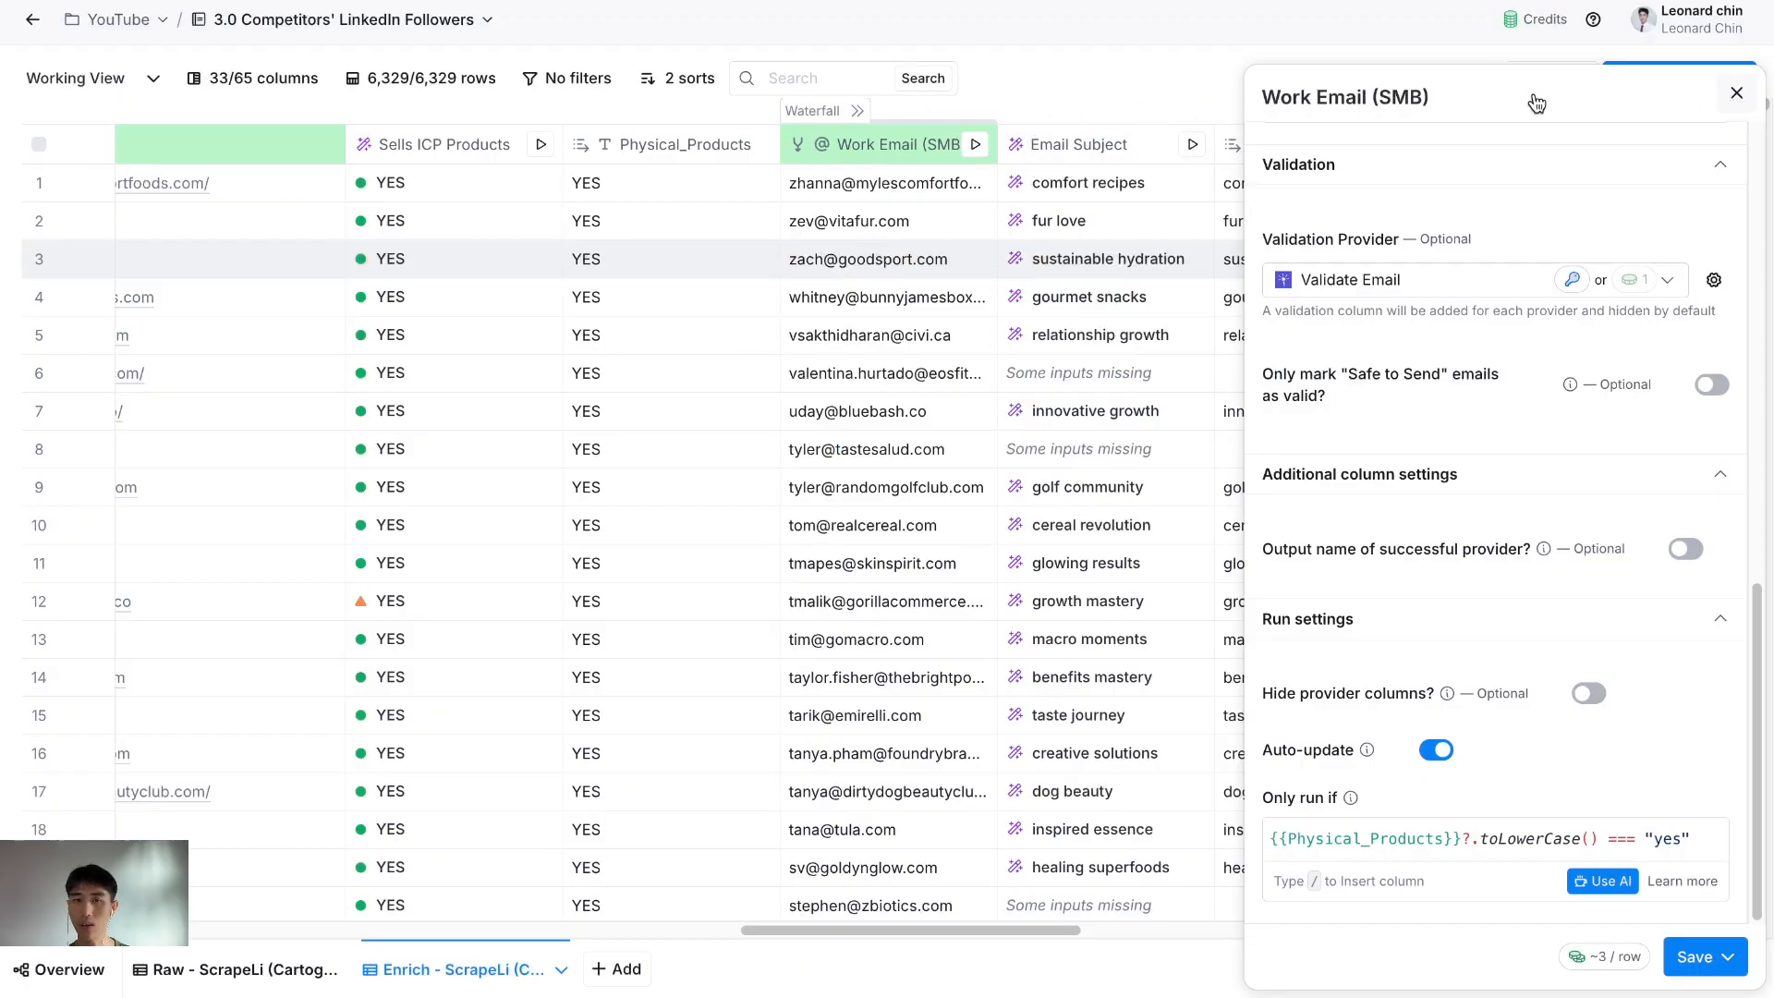
- Expand the work email waterfall and look through its find and validate columns and the work emails down past row 100
click(866, 114)
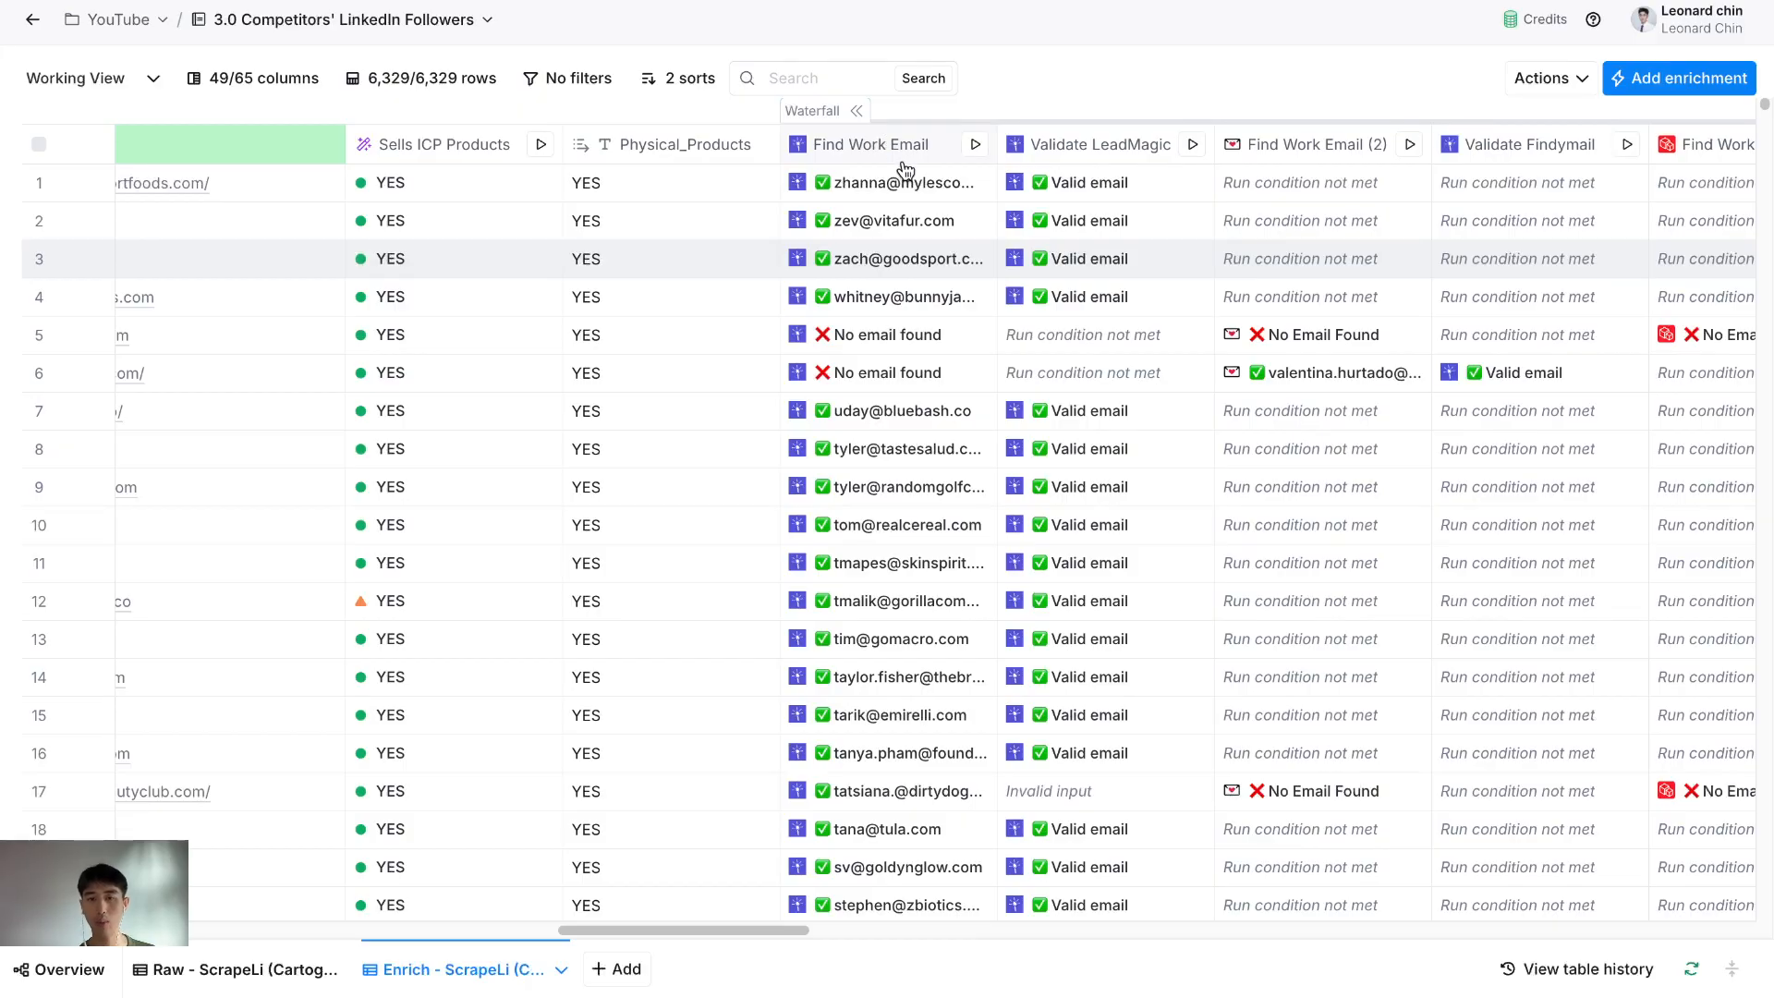
scroll(1172, 278, right, 10)
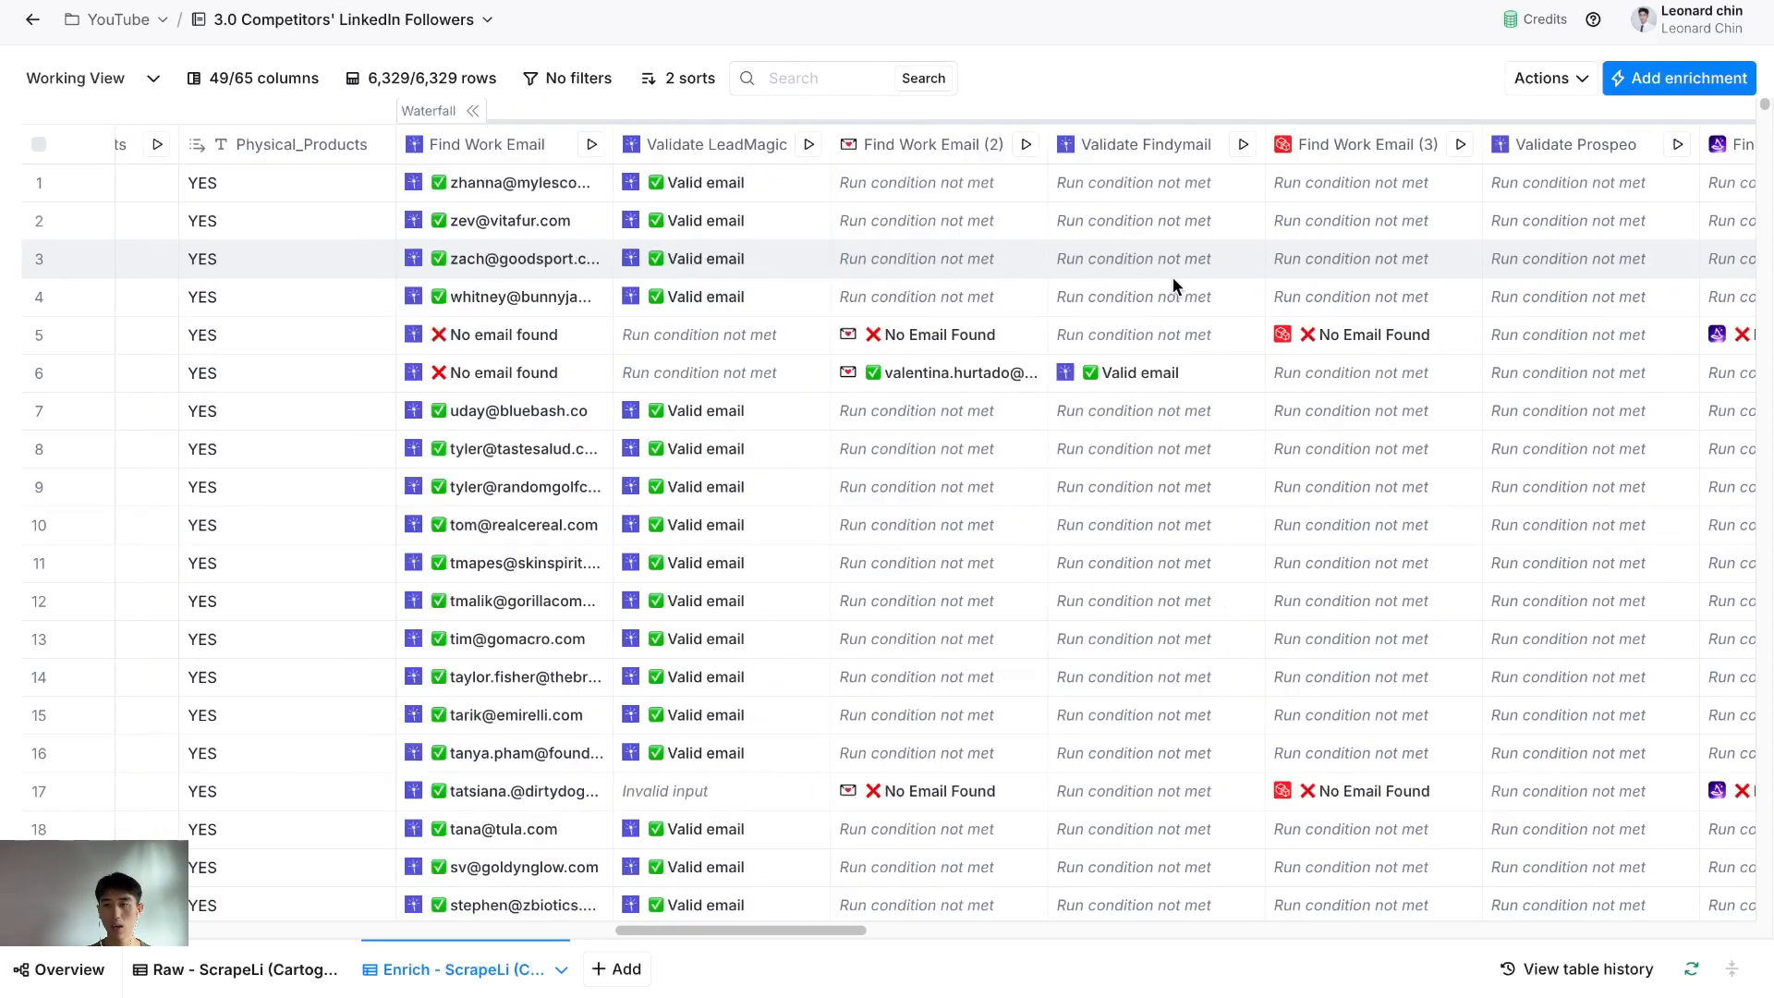
scroll(1172, 277, right, 10)
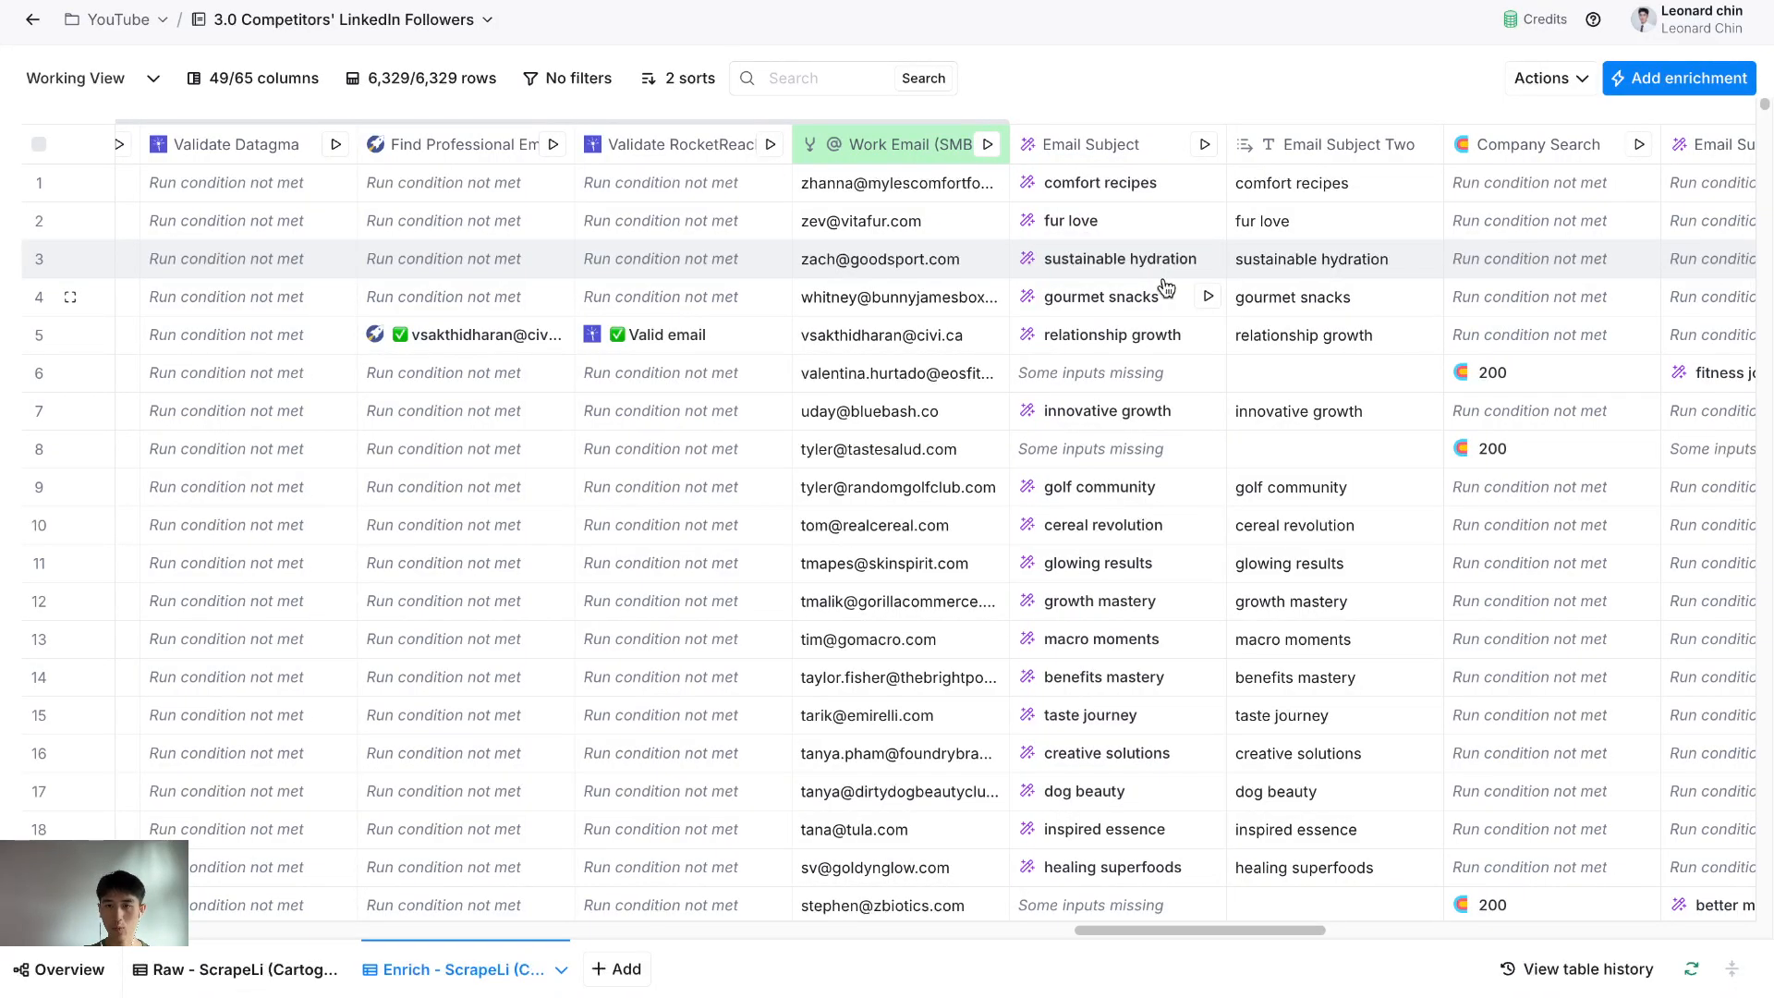
scroll(908, 395, down, 20)
scroll(907, 395, down, 20)
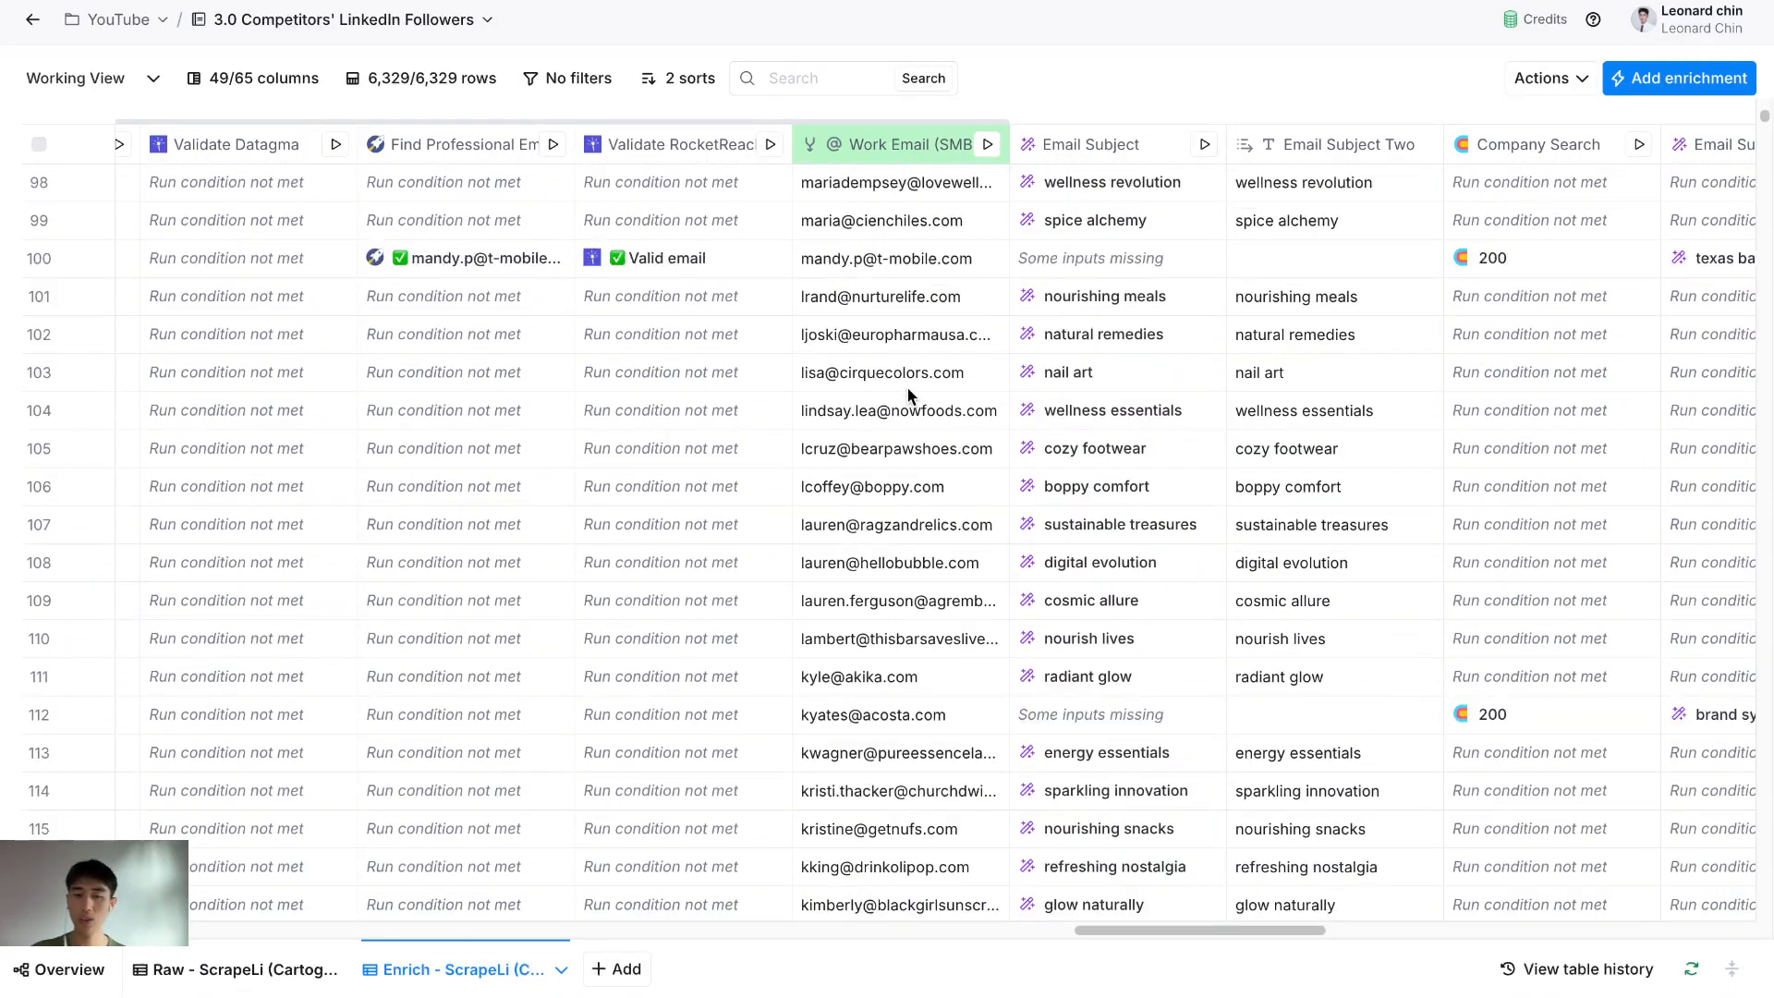
- Review the Email Subject column's GPT 4o prompt for generating two-word subject lines, and close the column settings without saving
scroll(908, 396, right, 3)
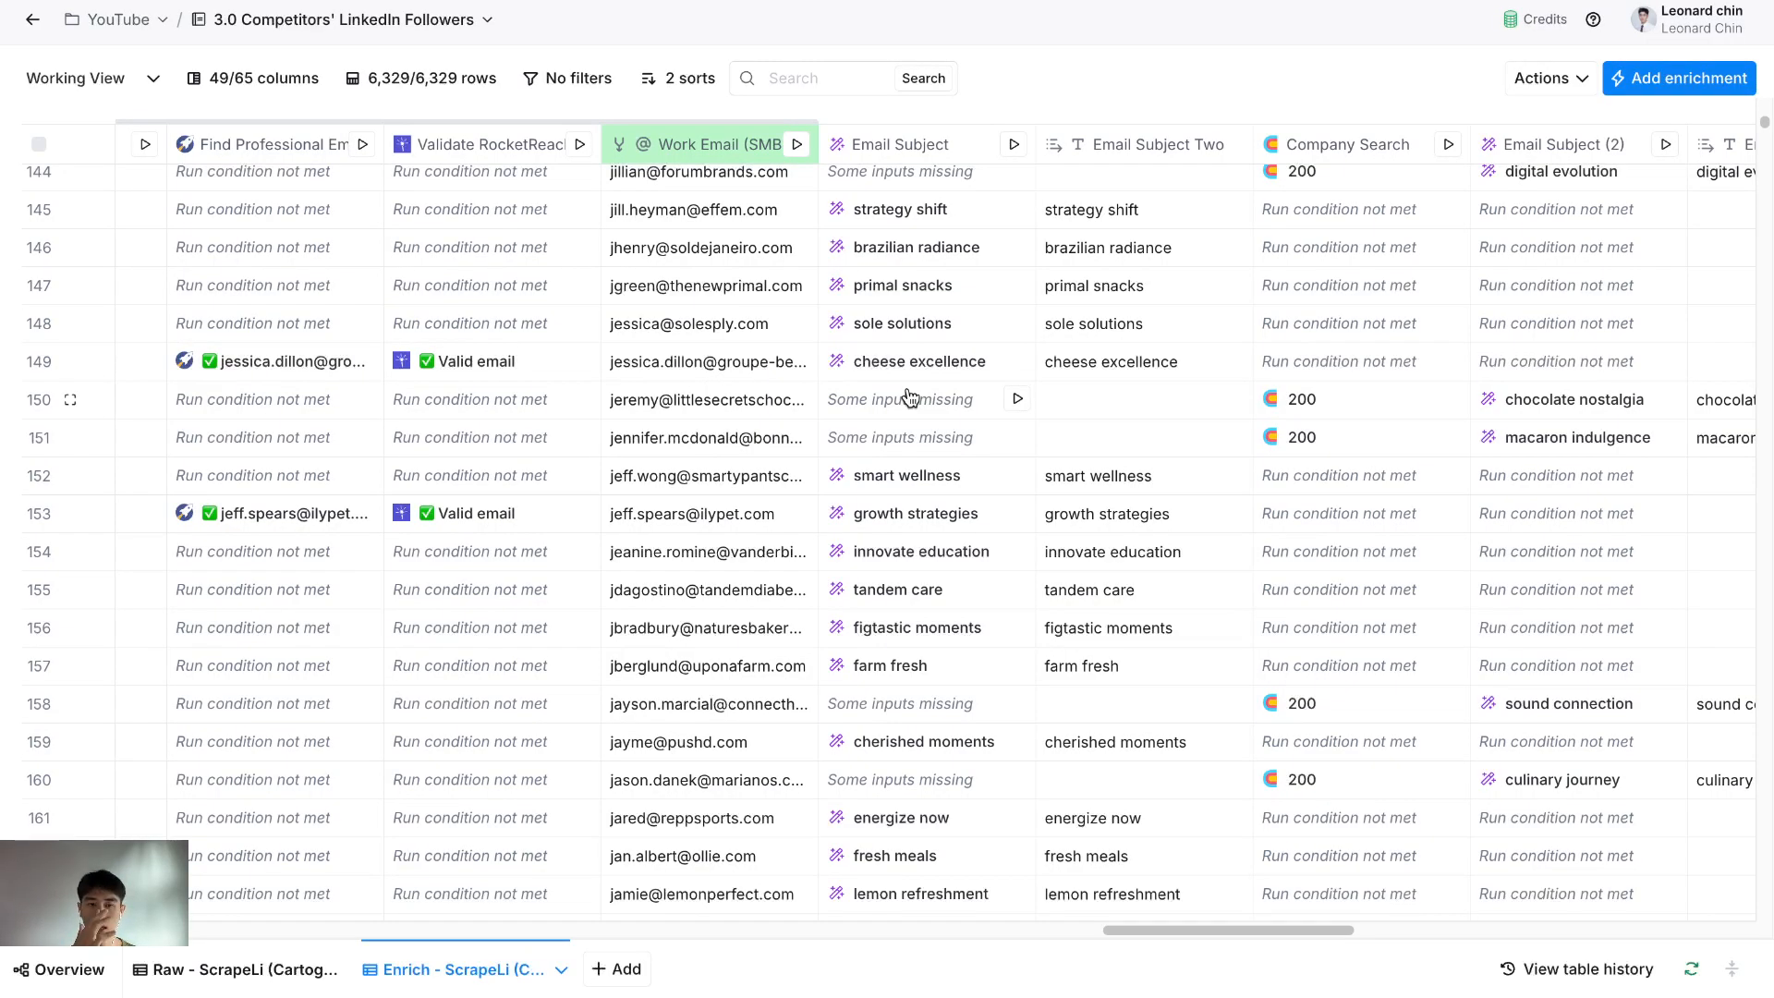
click(948, 153)
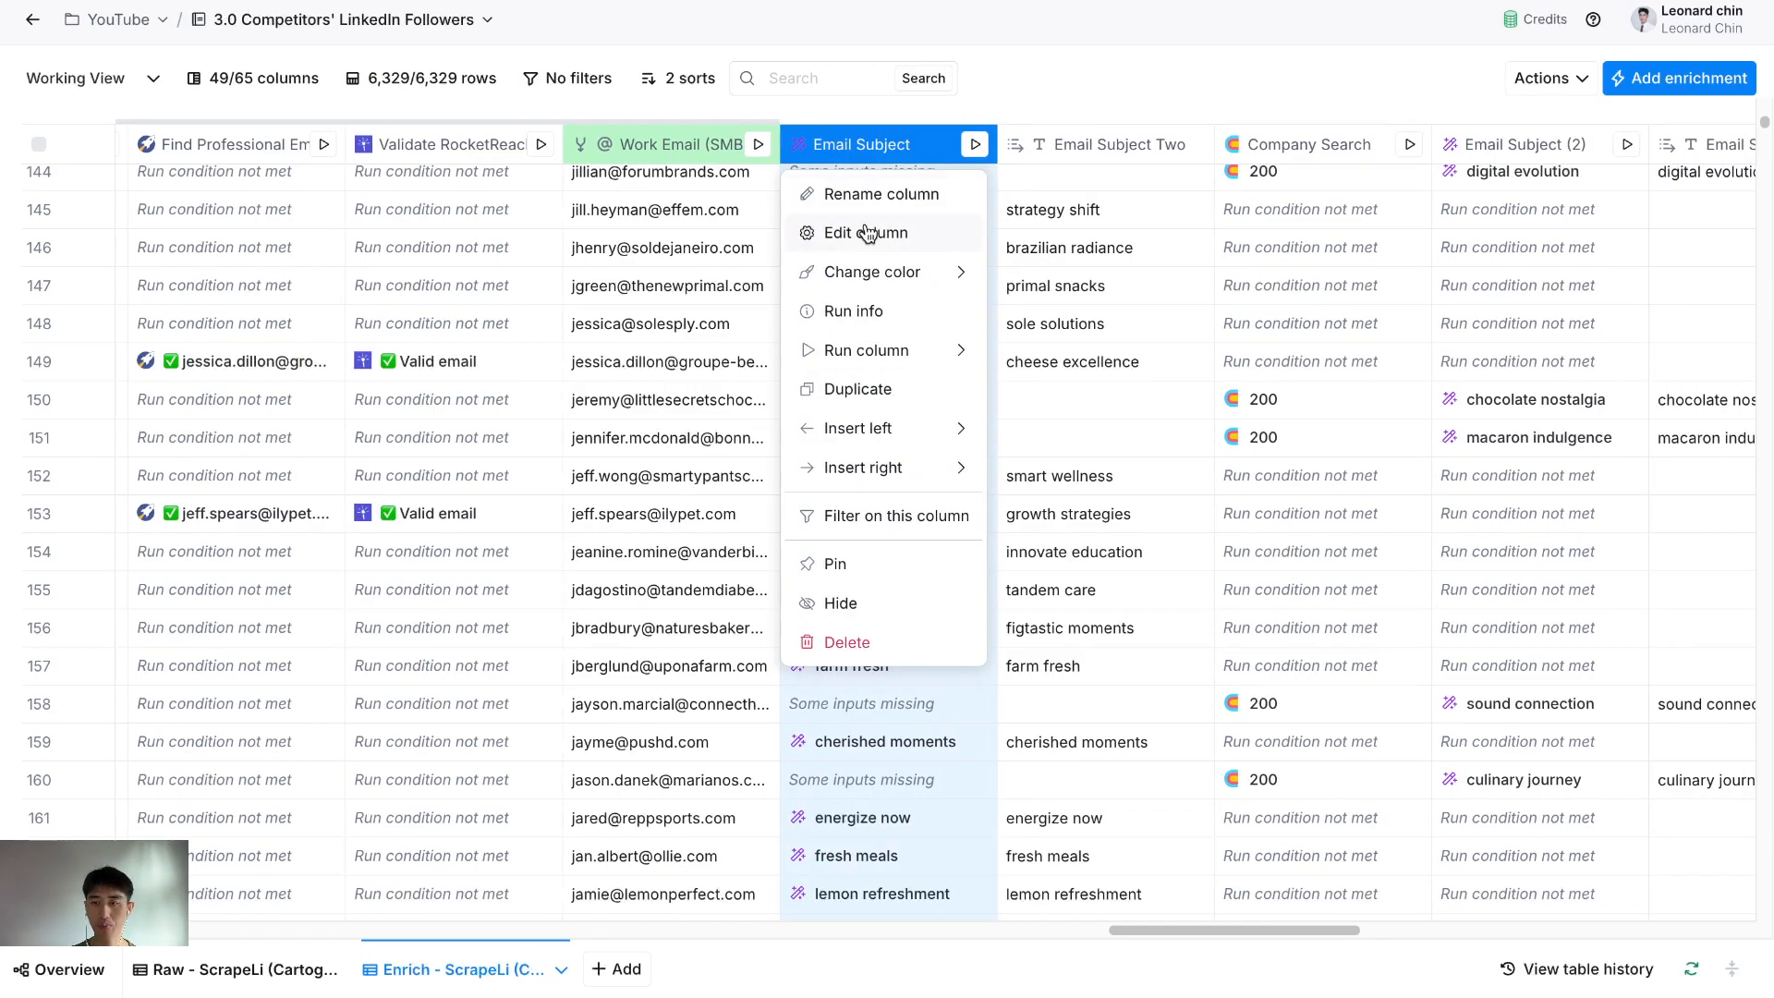
click(867, 233)
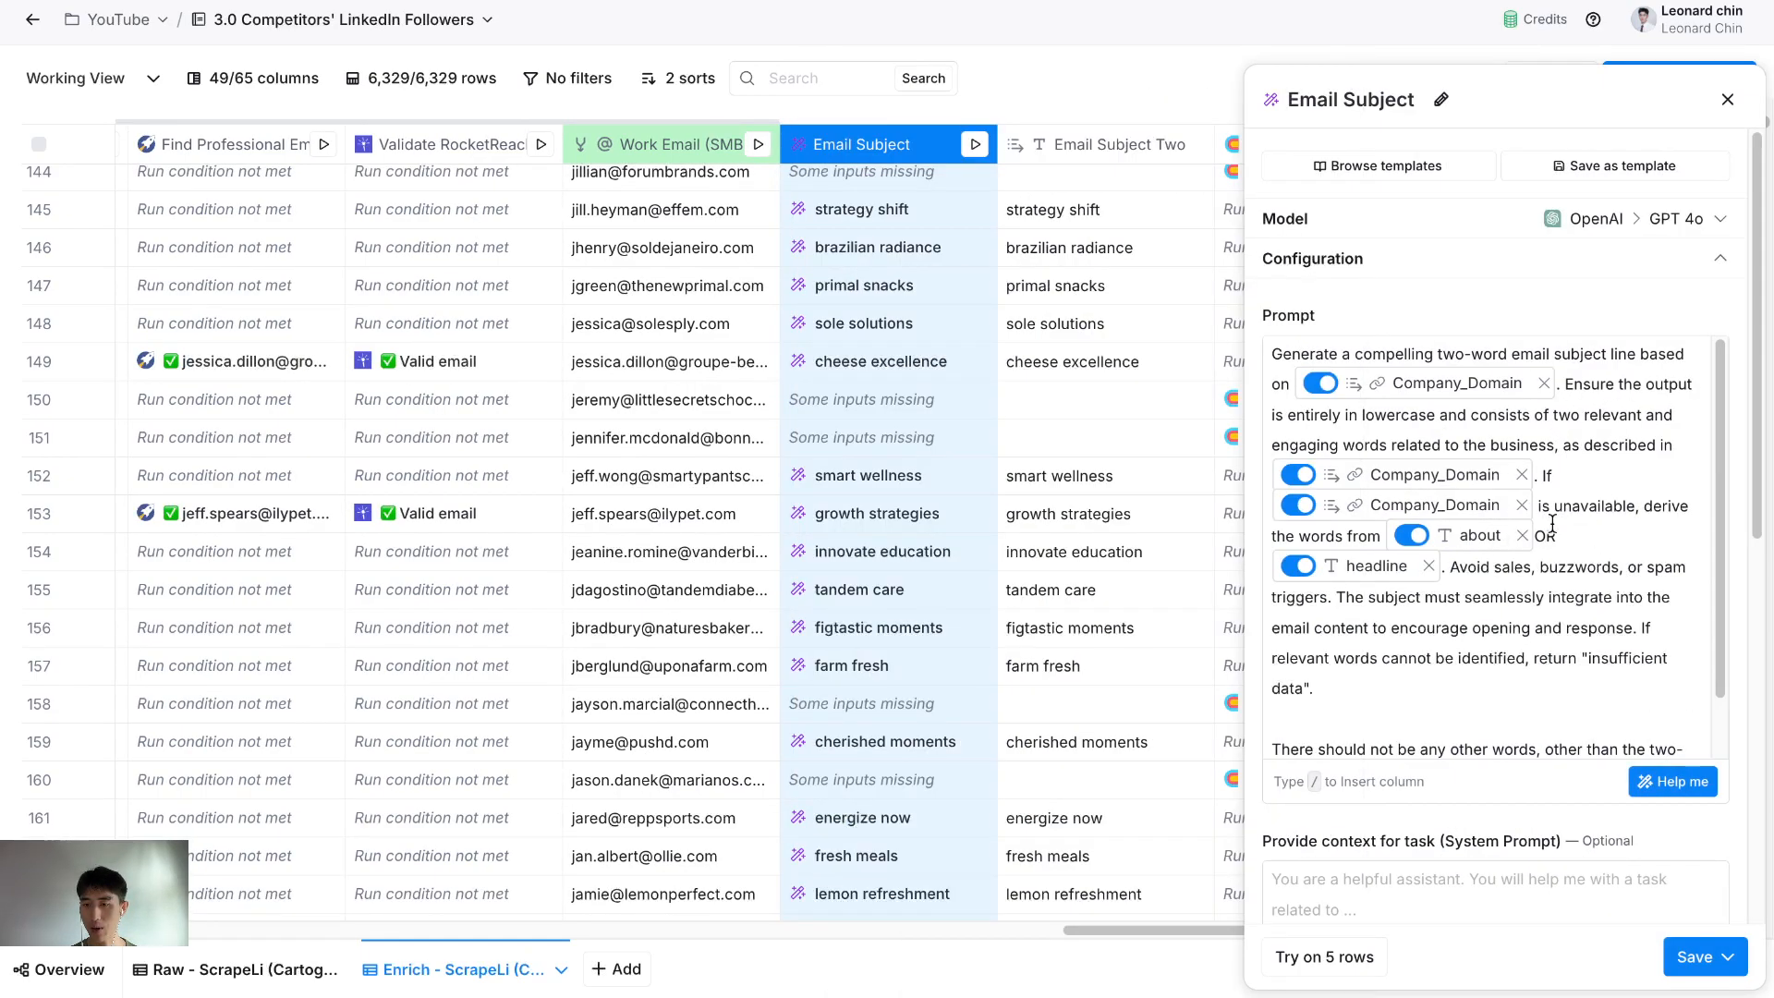
click(1726, 100)
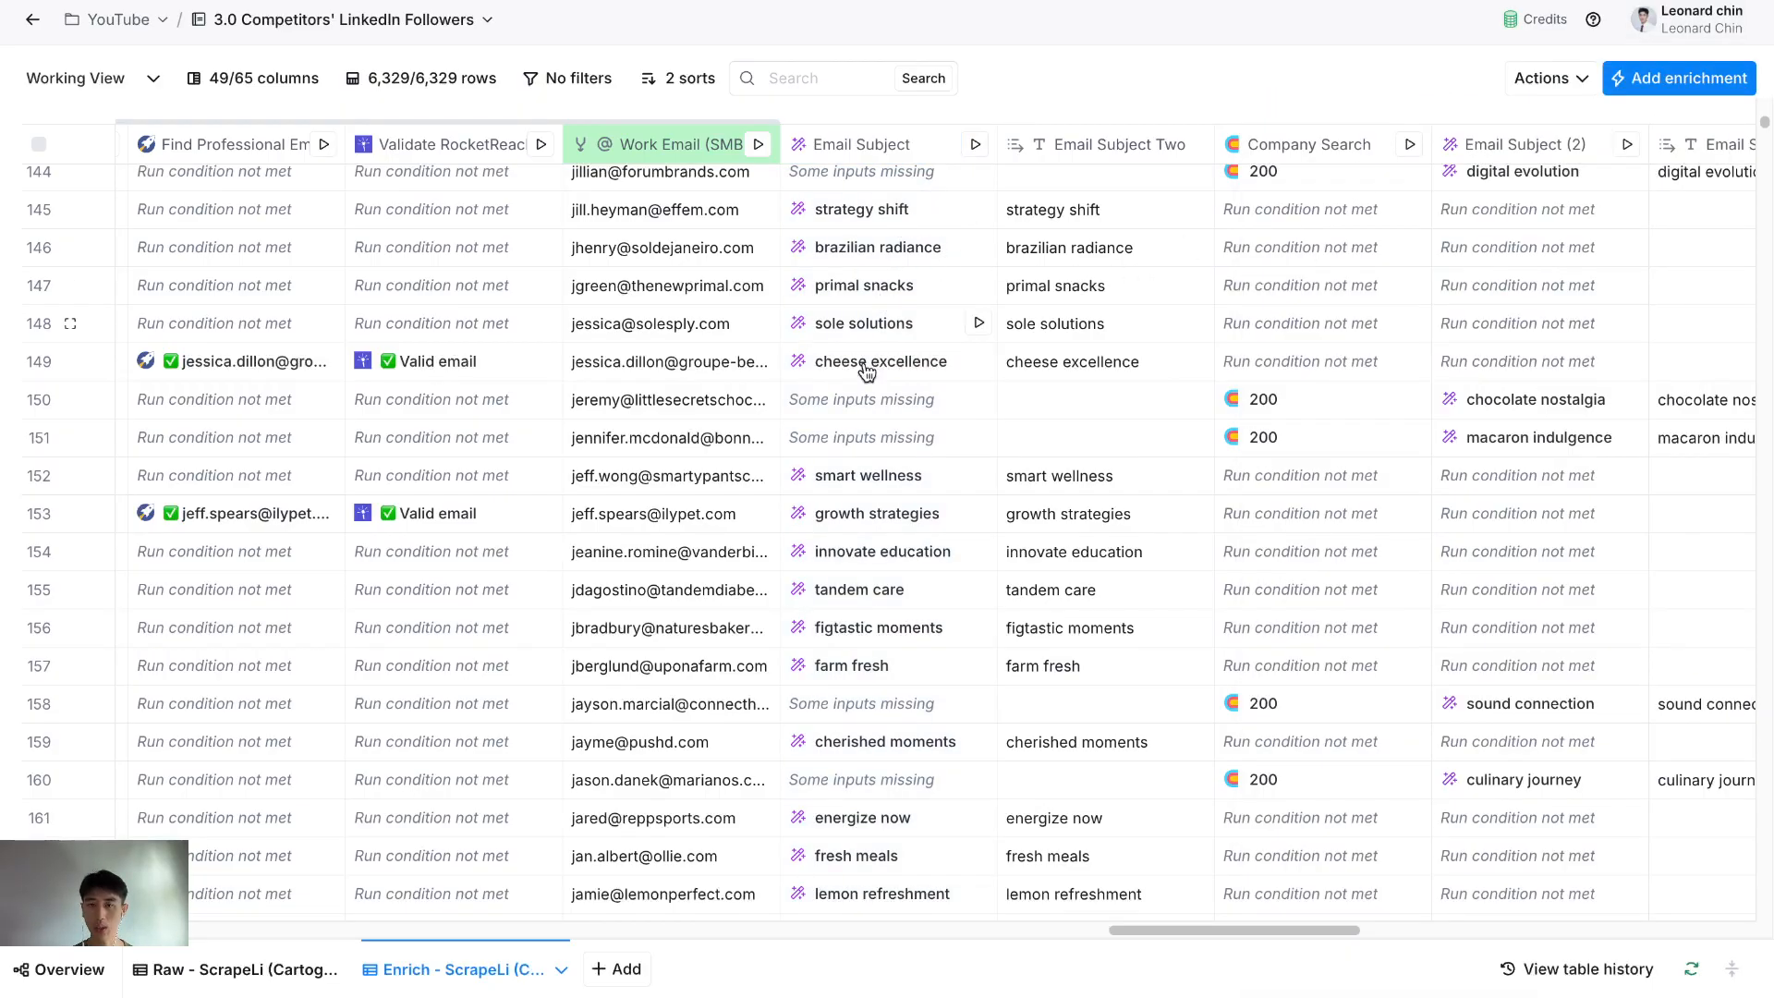
- Examine the Company Search and Email Subject (2) columns that act as fallback for rows missing a first email subject
scroll(865, 419, right, 5)
scroll(866, 425, up, 3)
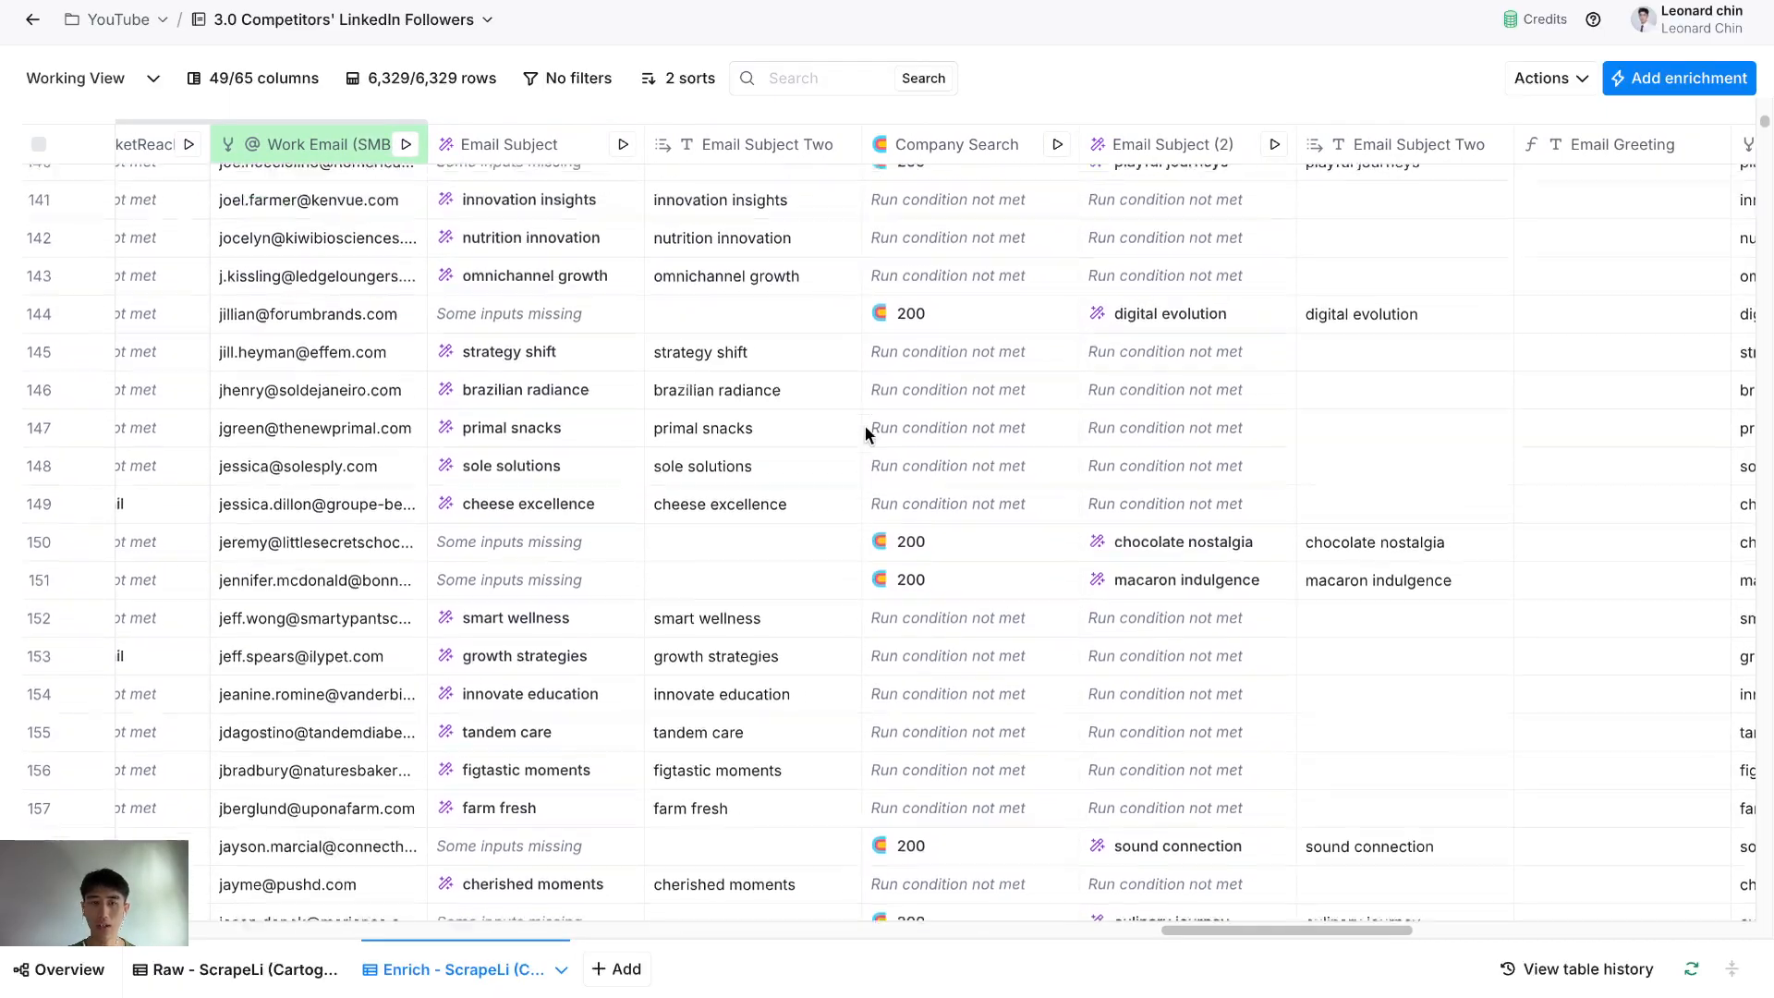
scroll(903, 349, up, 1)
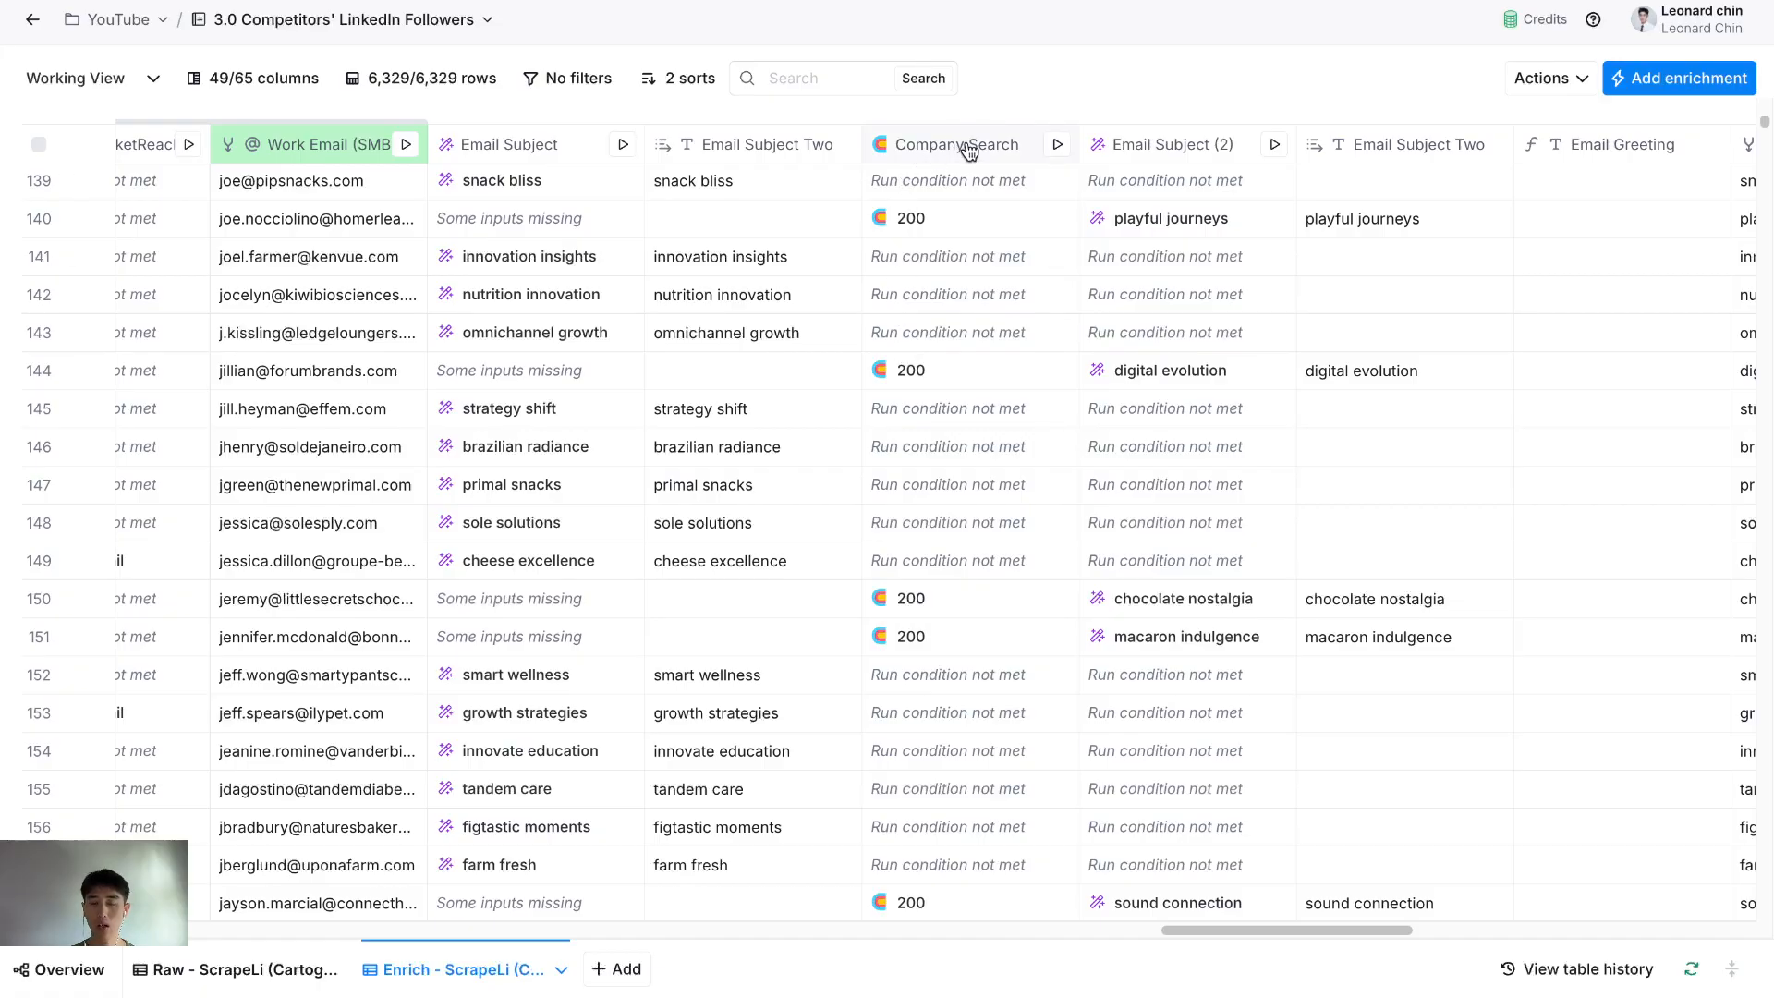
scroll(999, 281, right, 3)
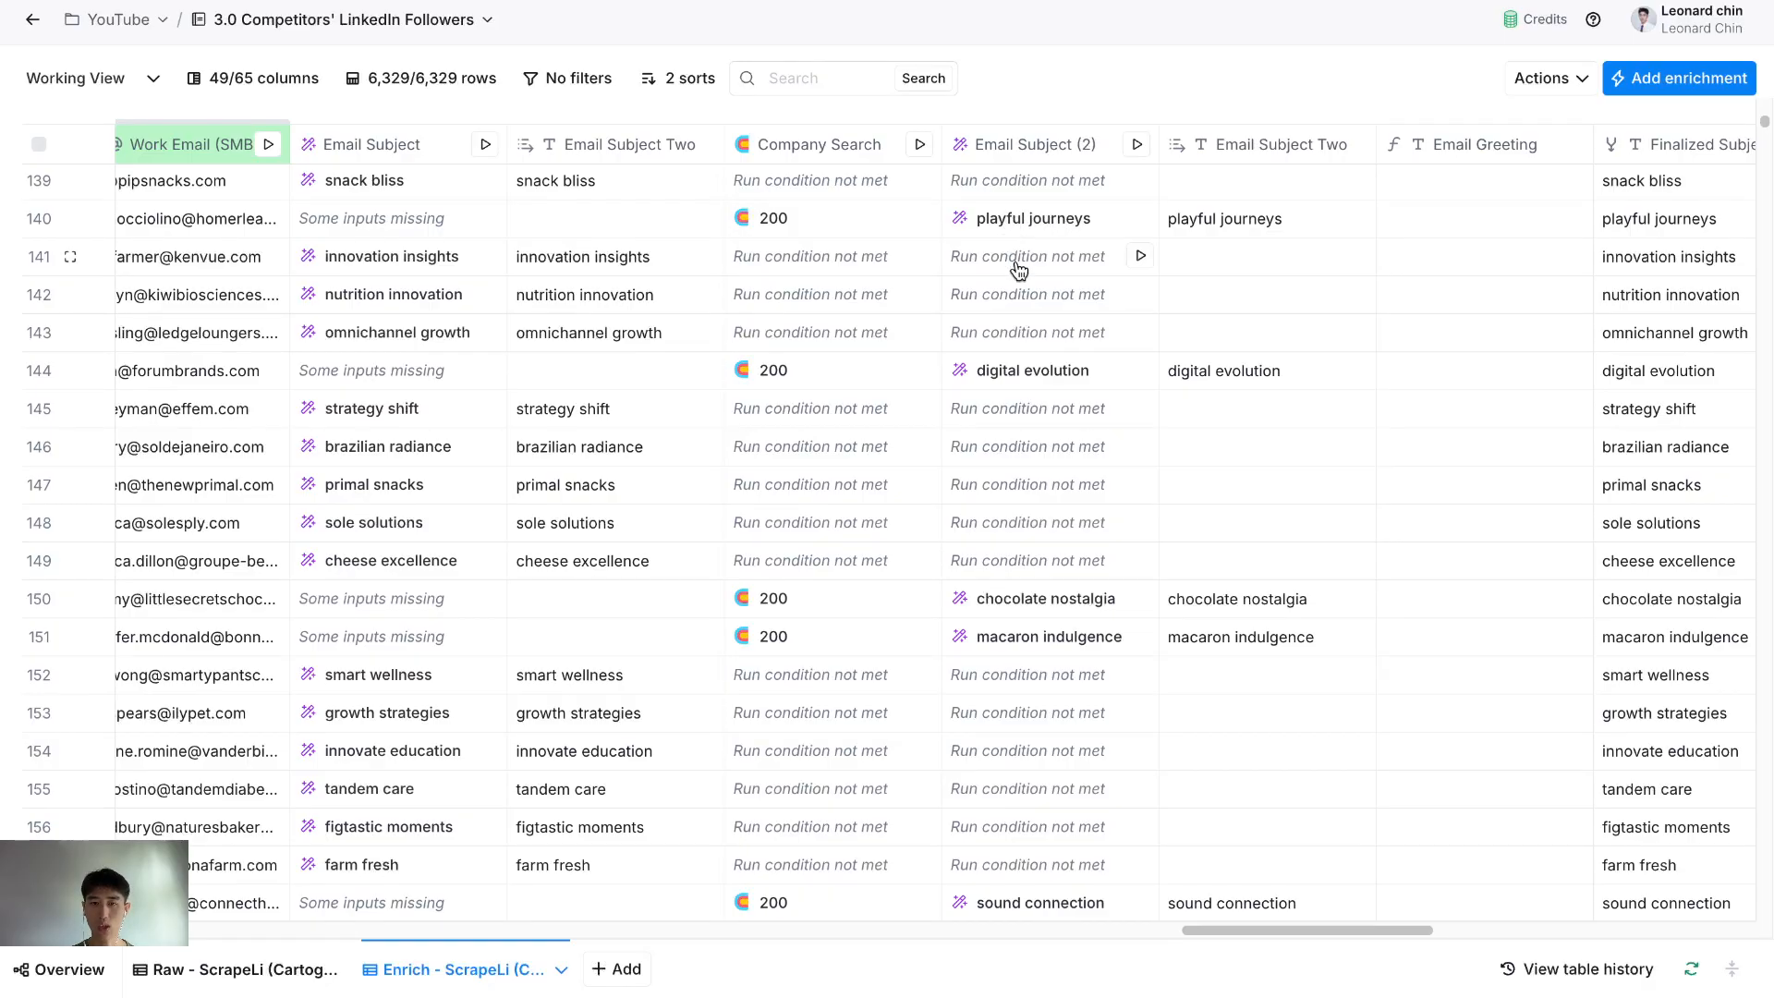
- Look through the generated and fallback email subjects down to the last enriched rows around row 253, and return to the first row
scroll(1016, 264, down, 5)
scroll(1016, 263, down, 4)
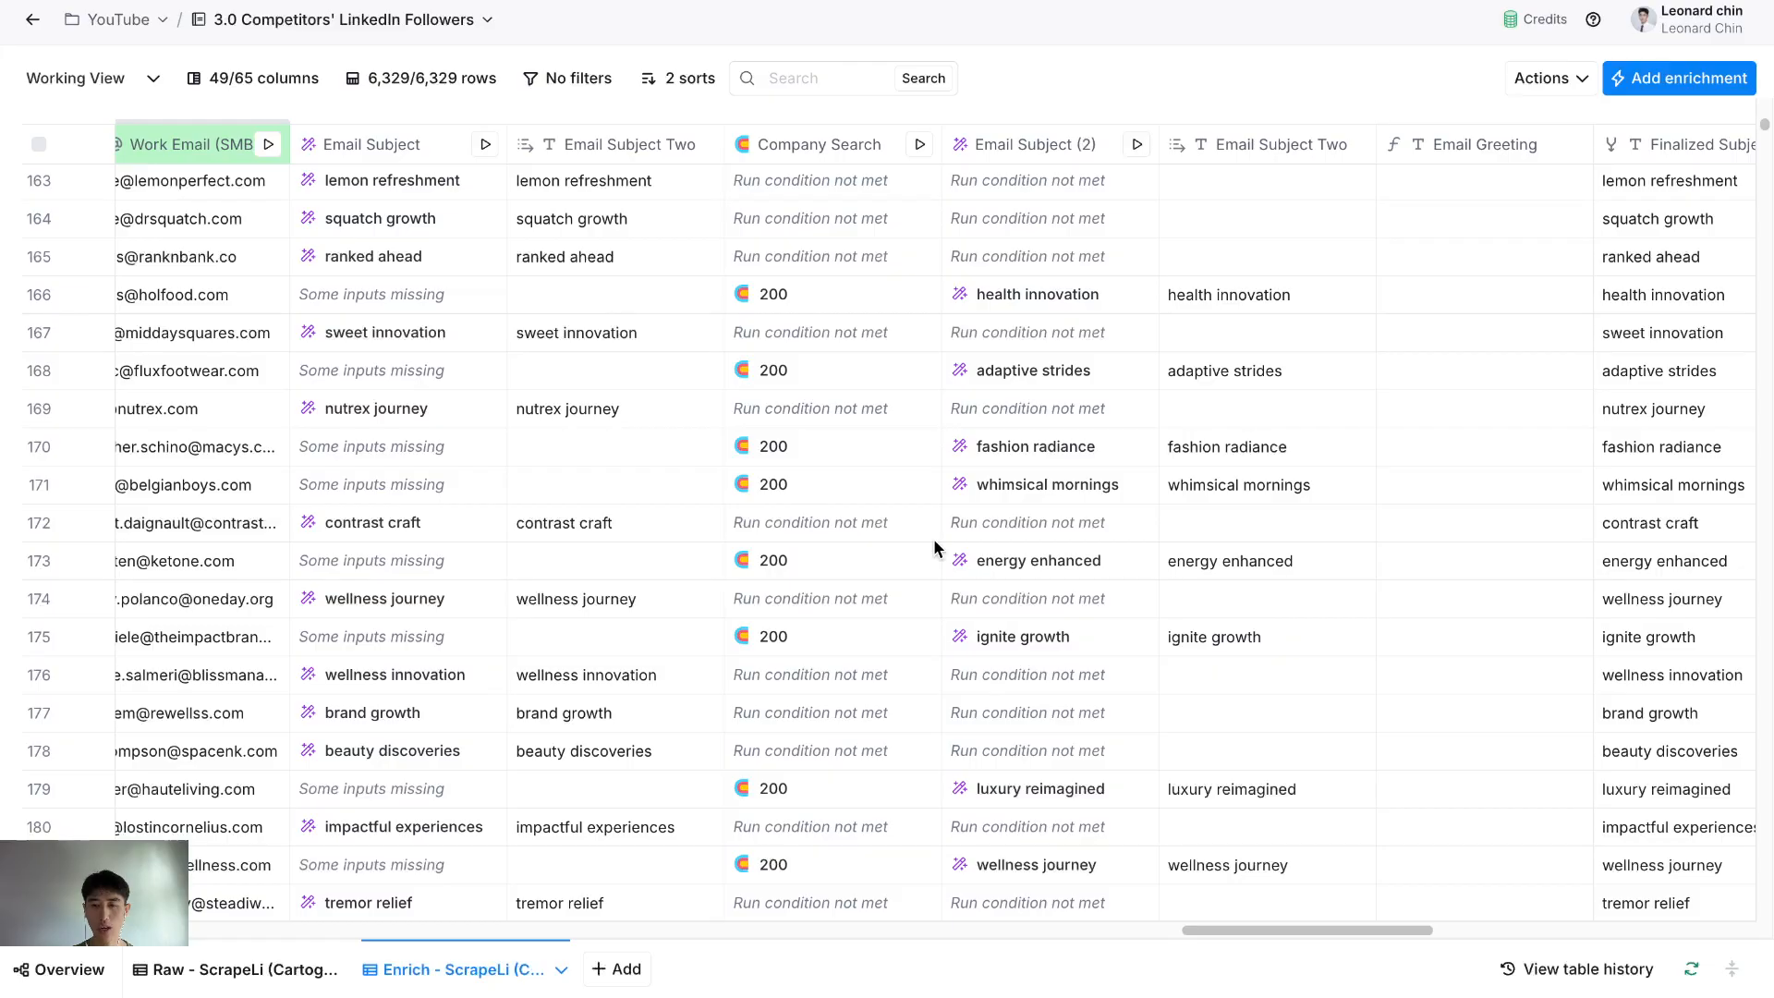
scroll(935, 547, down, 3)
scroll(934, 549, down, 12)
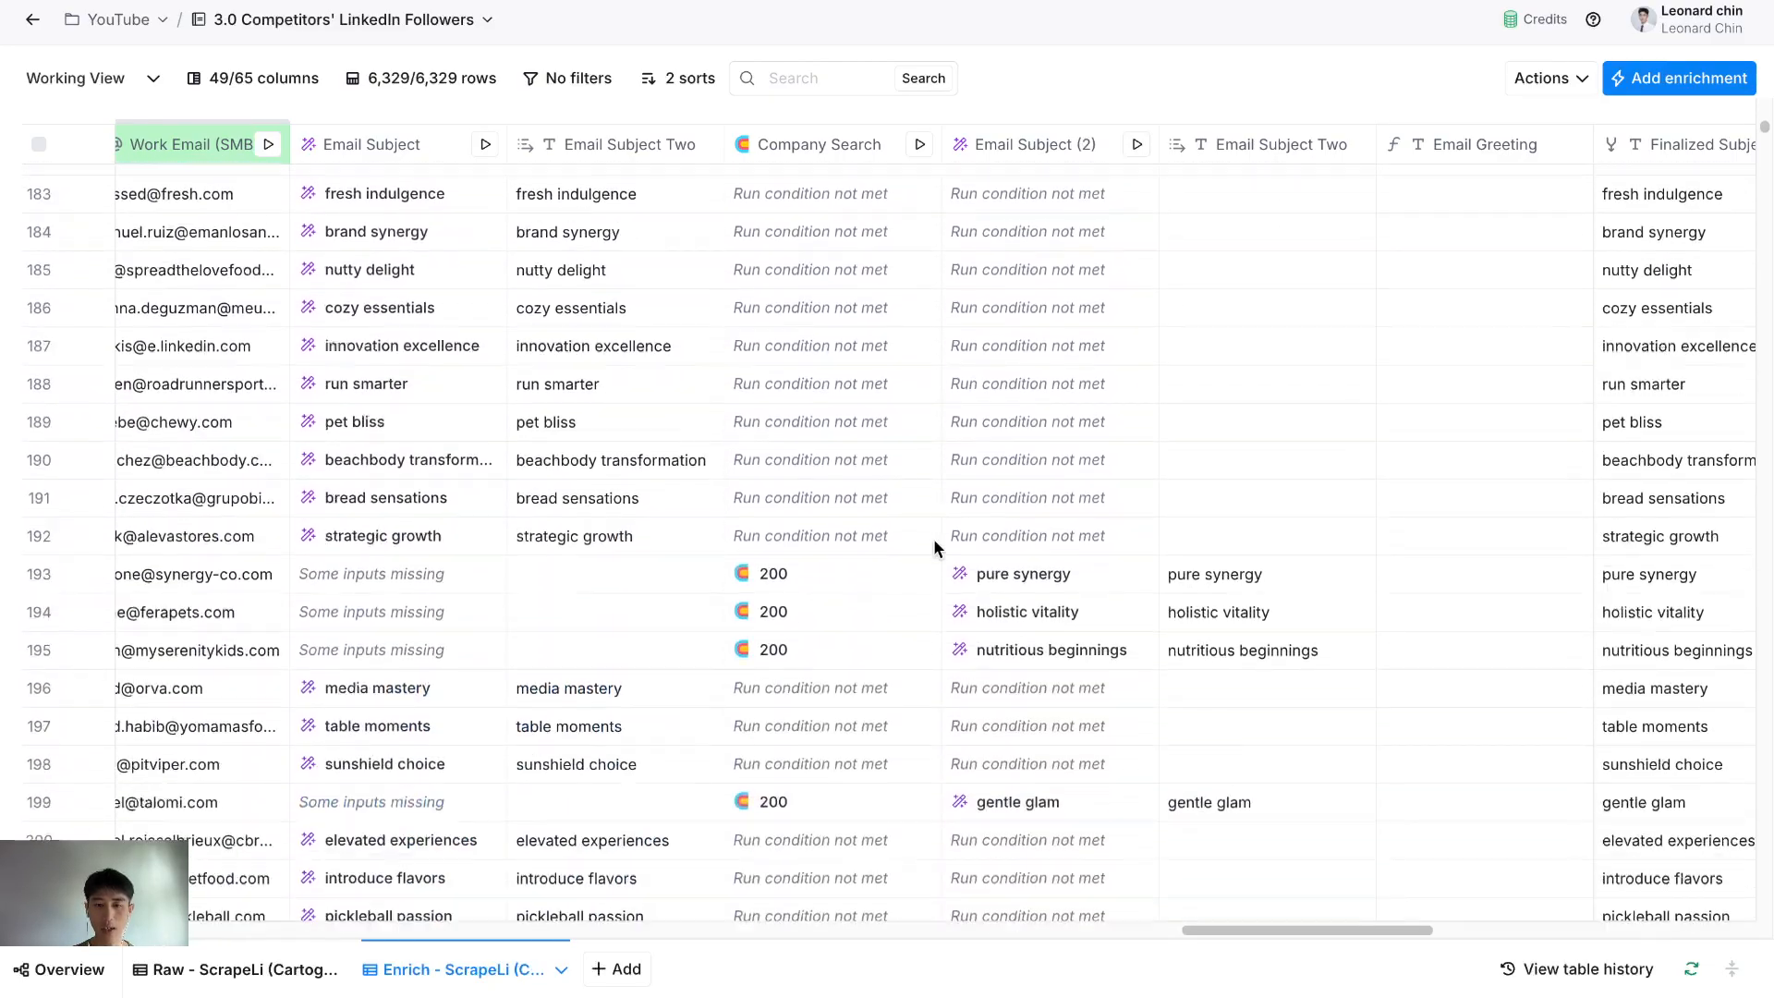
scroll(934, 549, down, 10)
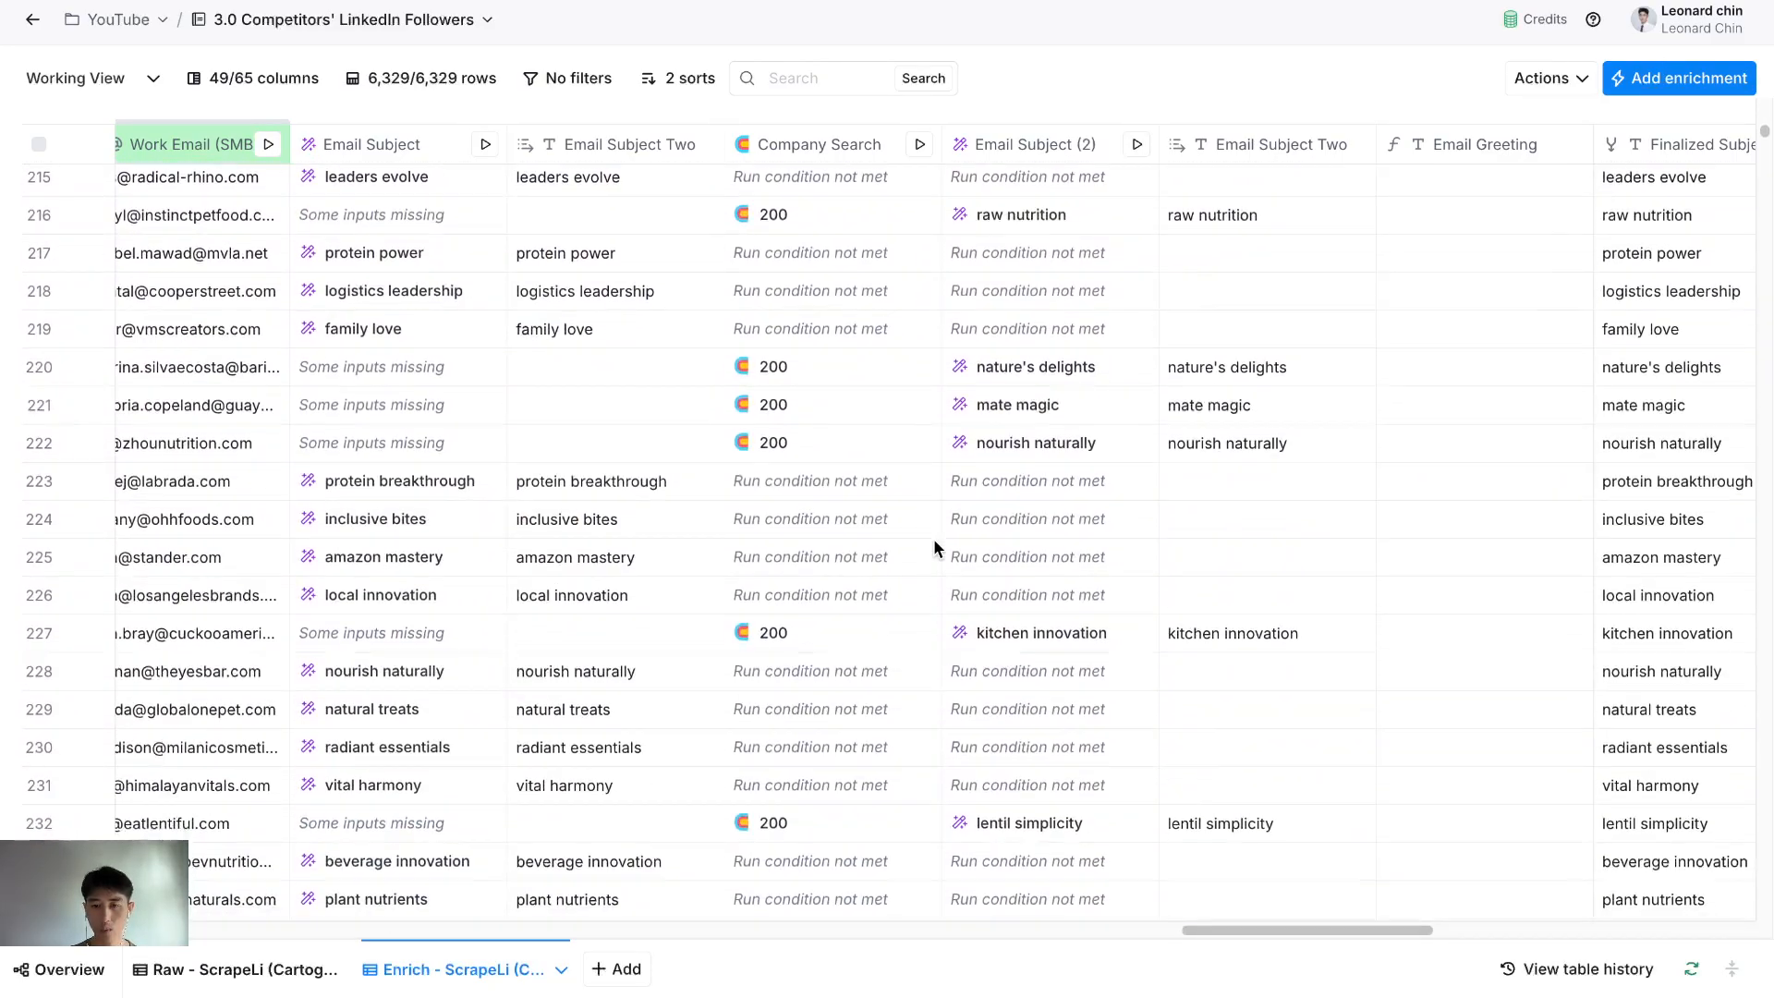
scroll(933, 546, down, 9)
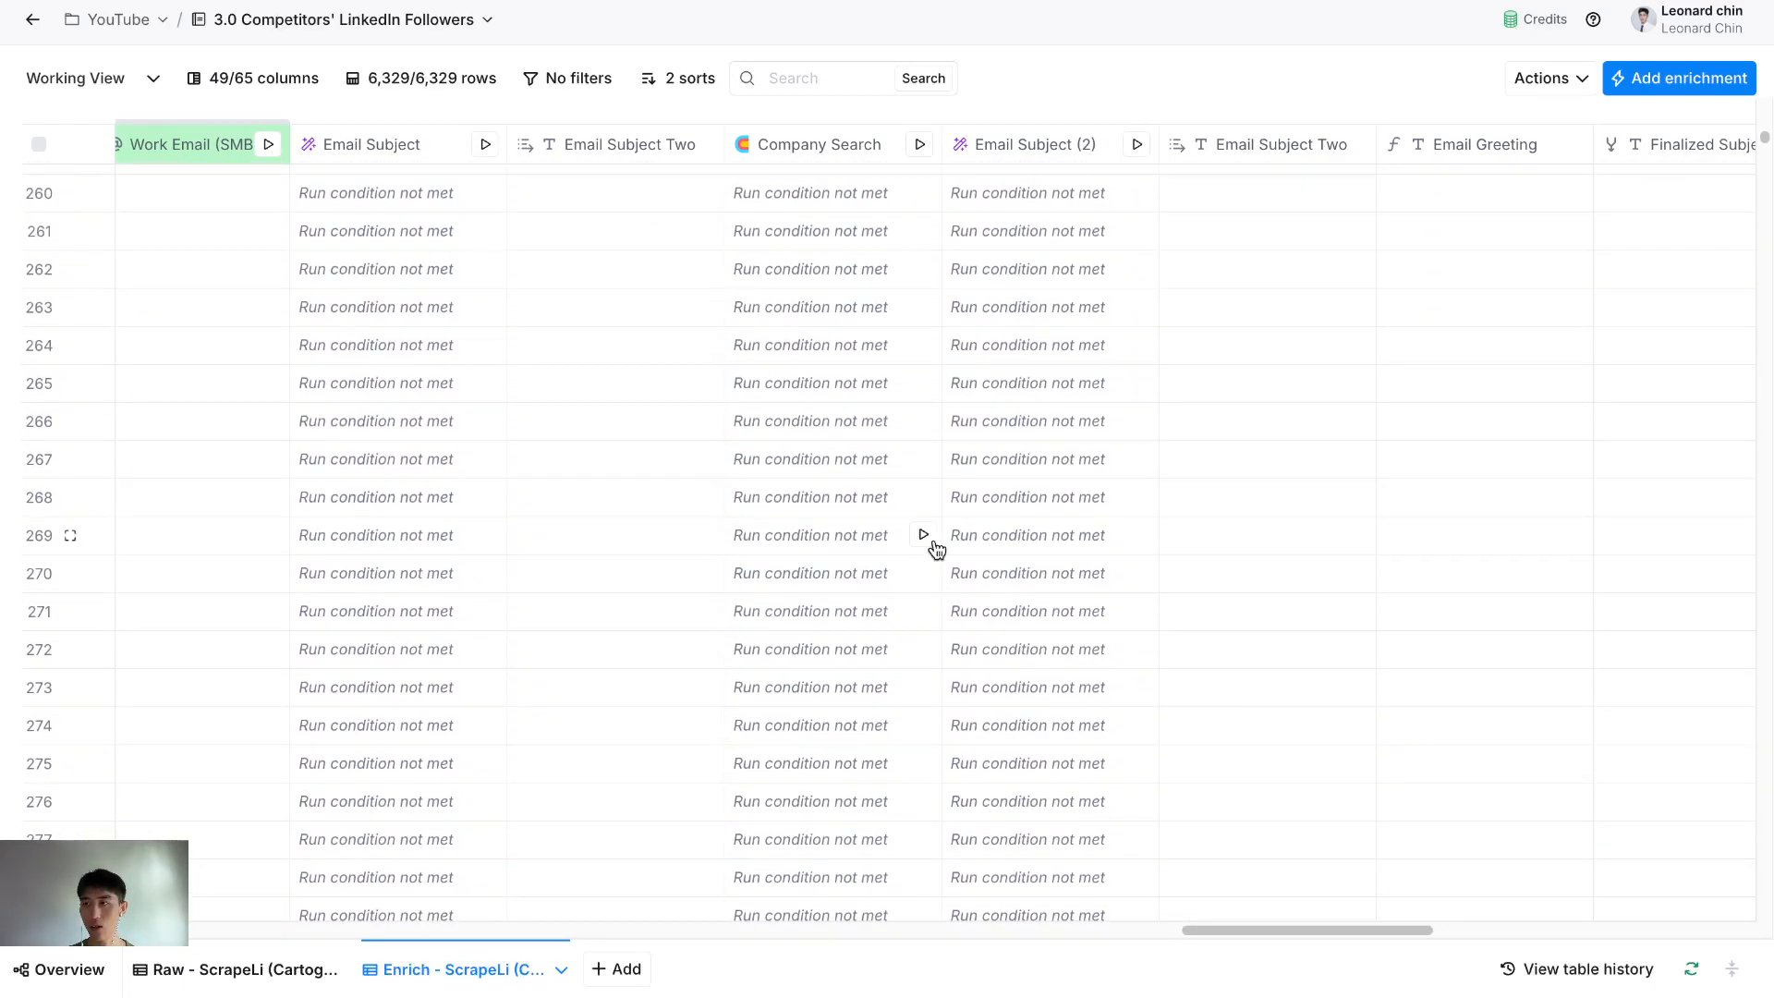
scroll(935, 549, up, 8)
scroll(935, 548, down, 6)
scroll(934, 542, up, 3)
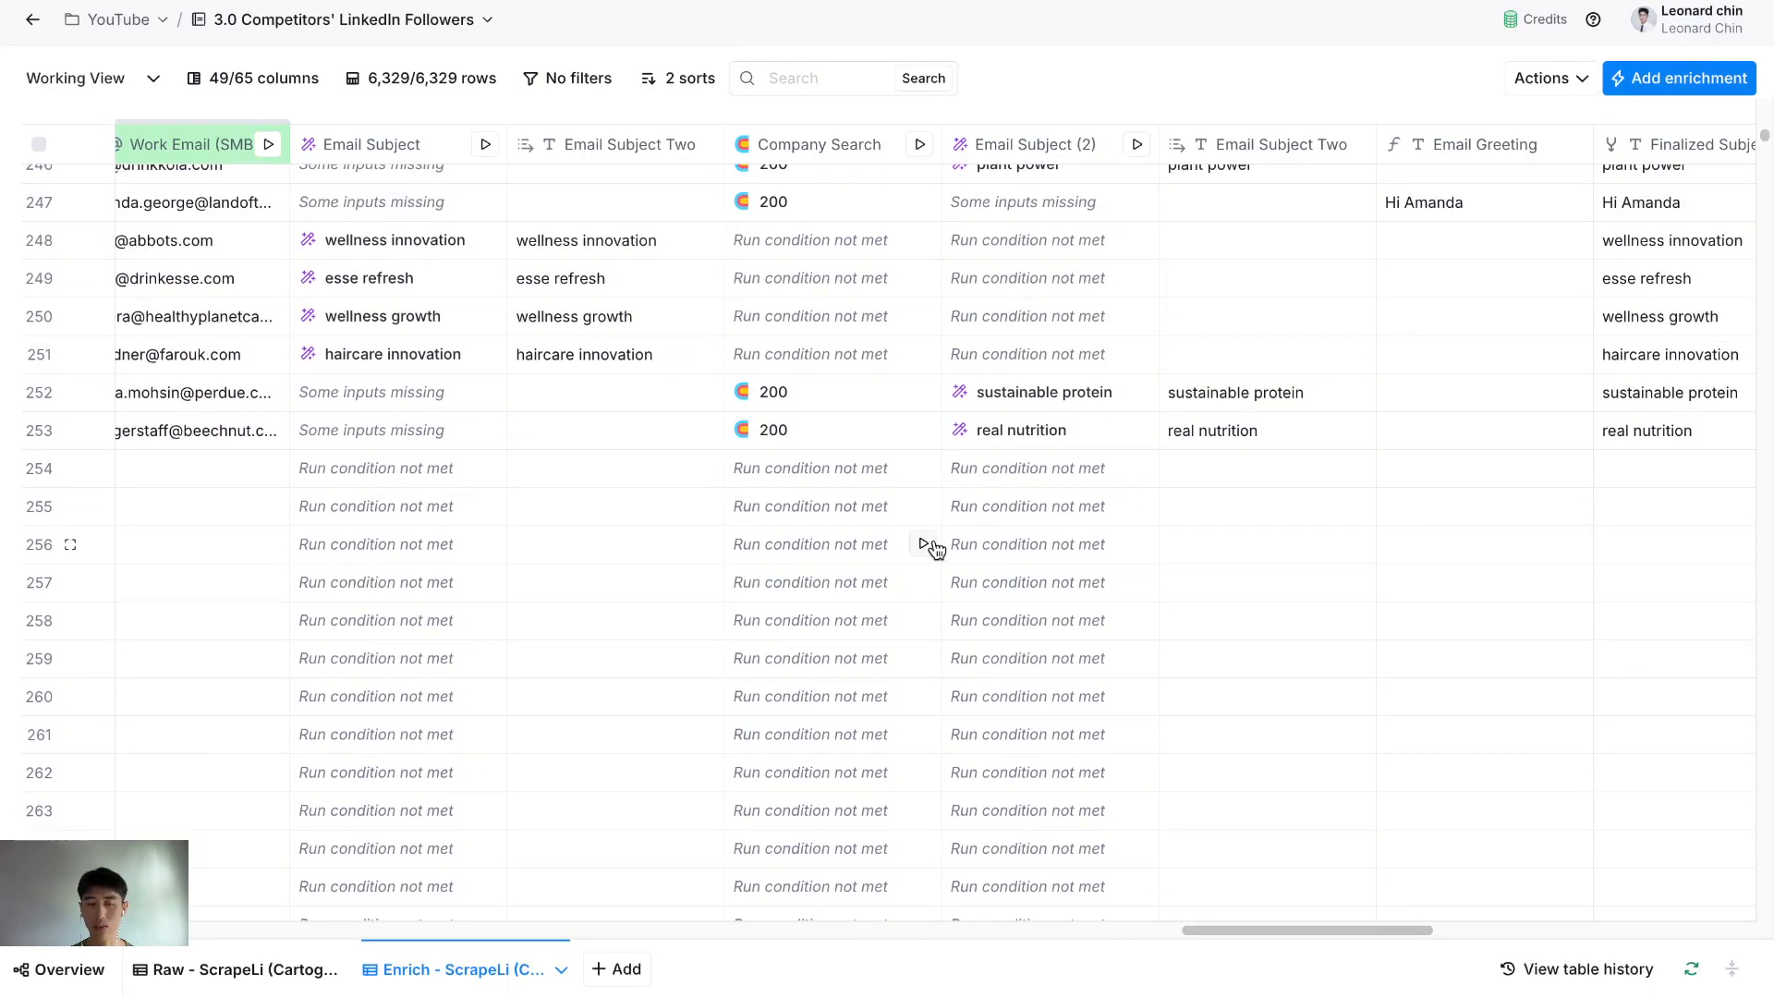
scroll(934, 549, down, 20)
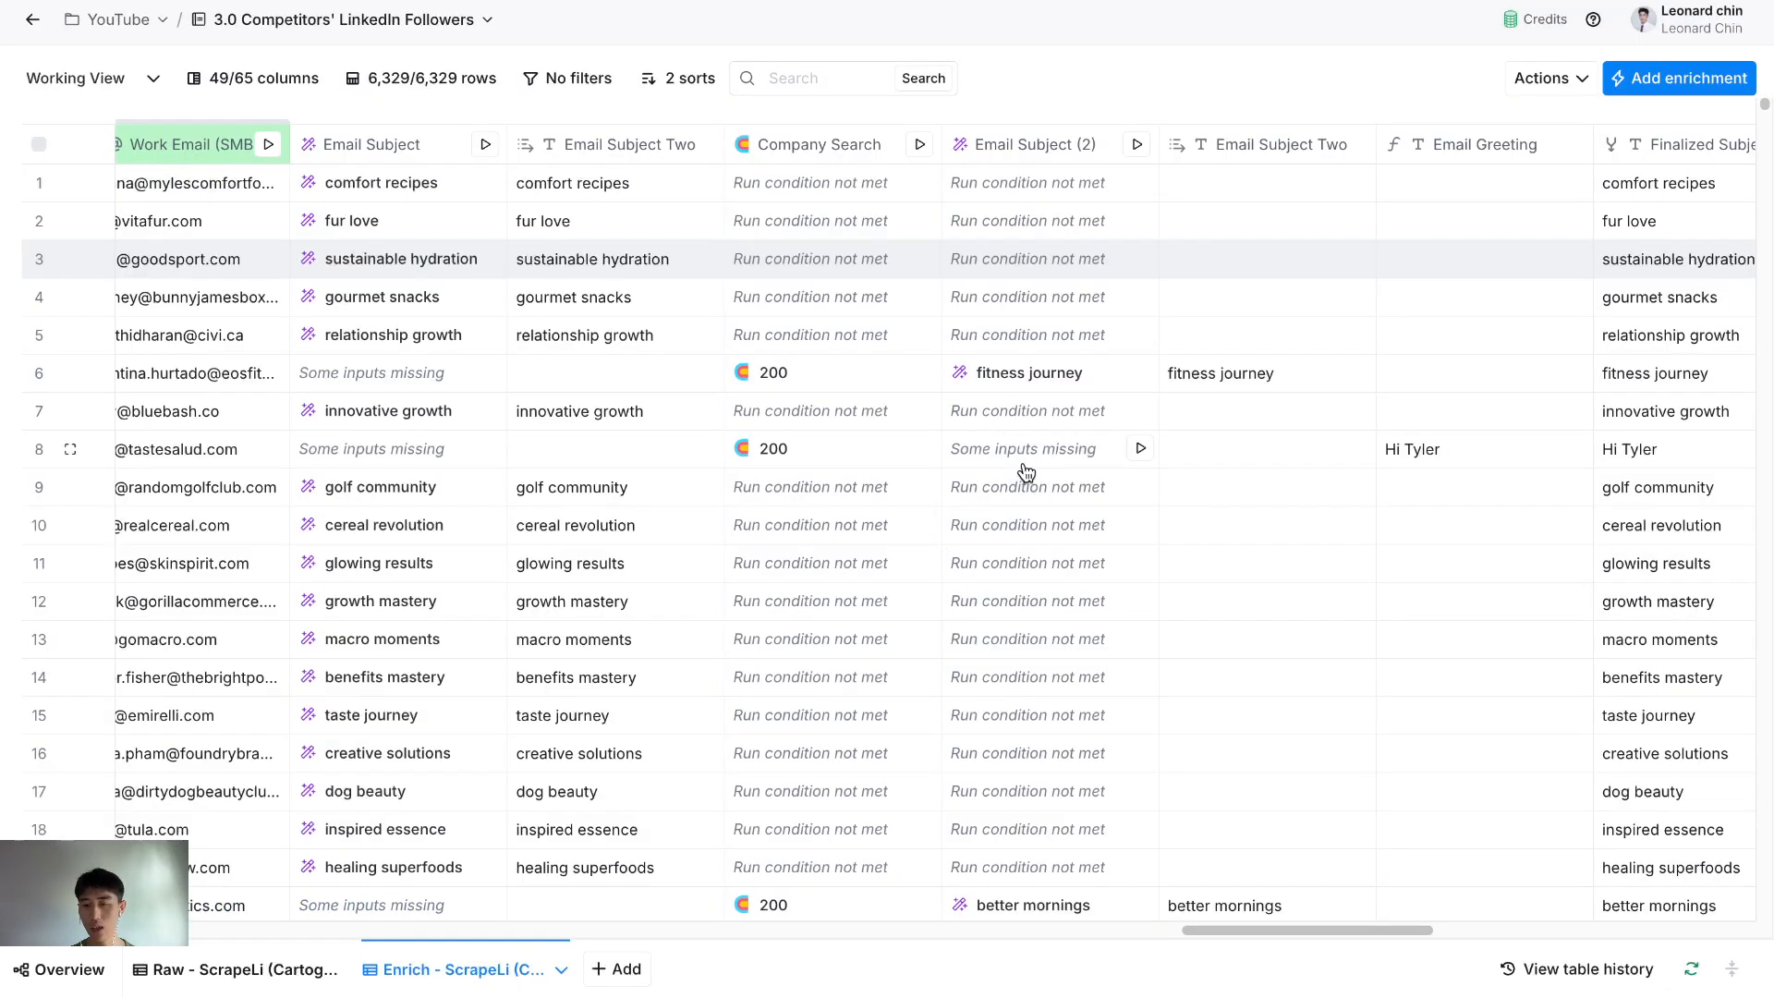
- Compare the Email Greeting fallback and Finalized Subject Line 1 columns with the subject columns for the first rows
scroll(1026, 469, right, 3)
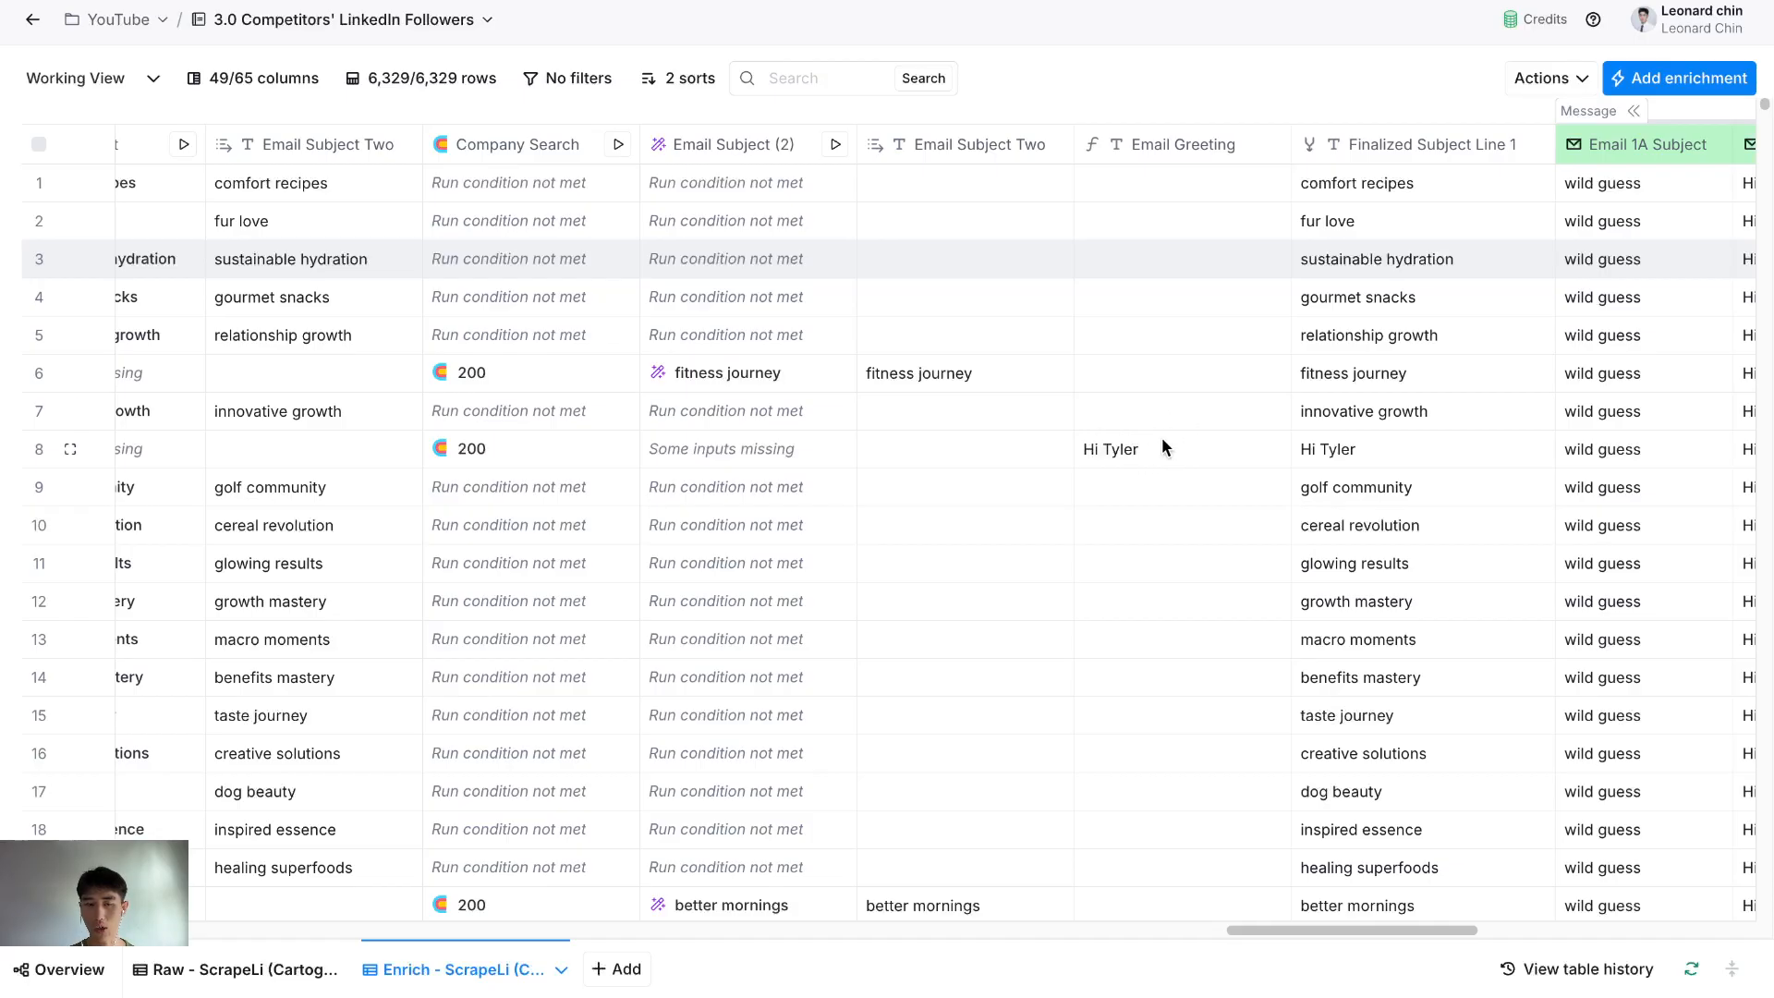
scroll(1162, 447, right, 4)
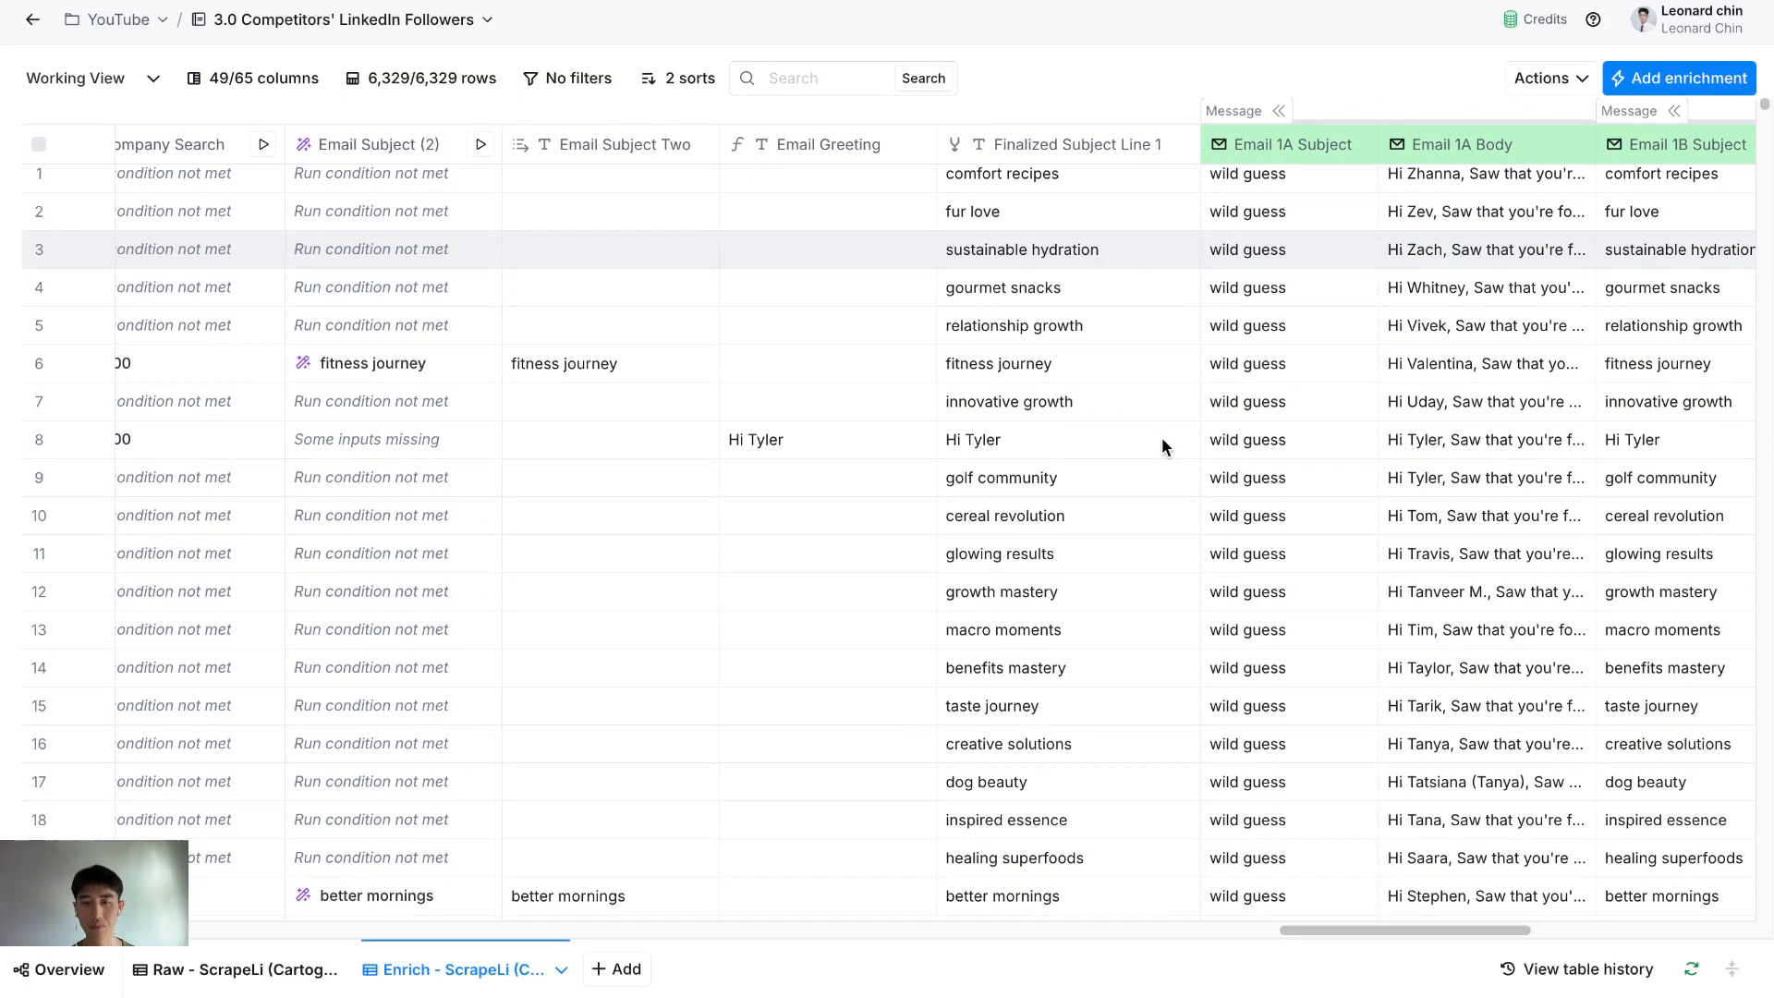
scroll(1162, 436, left, 10)
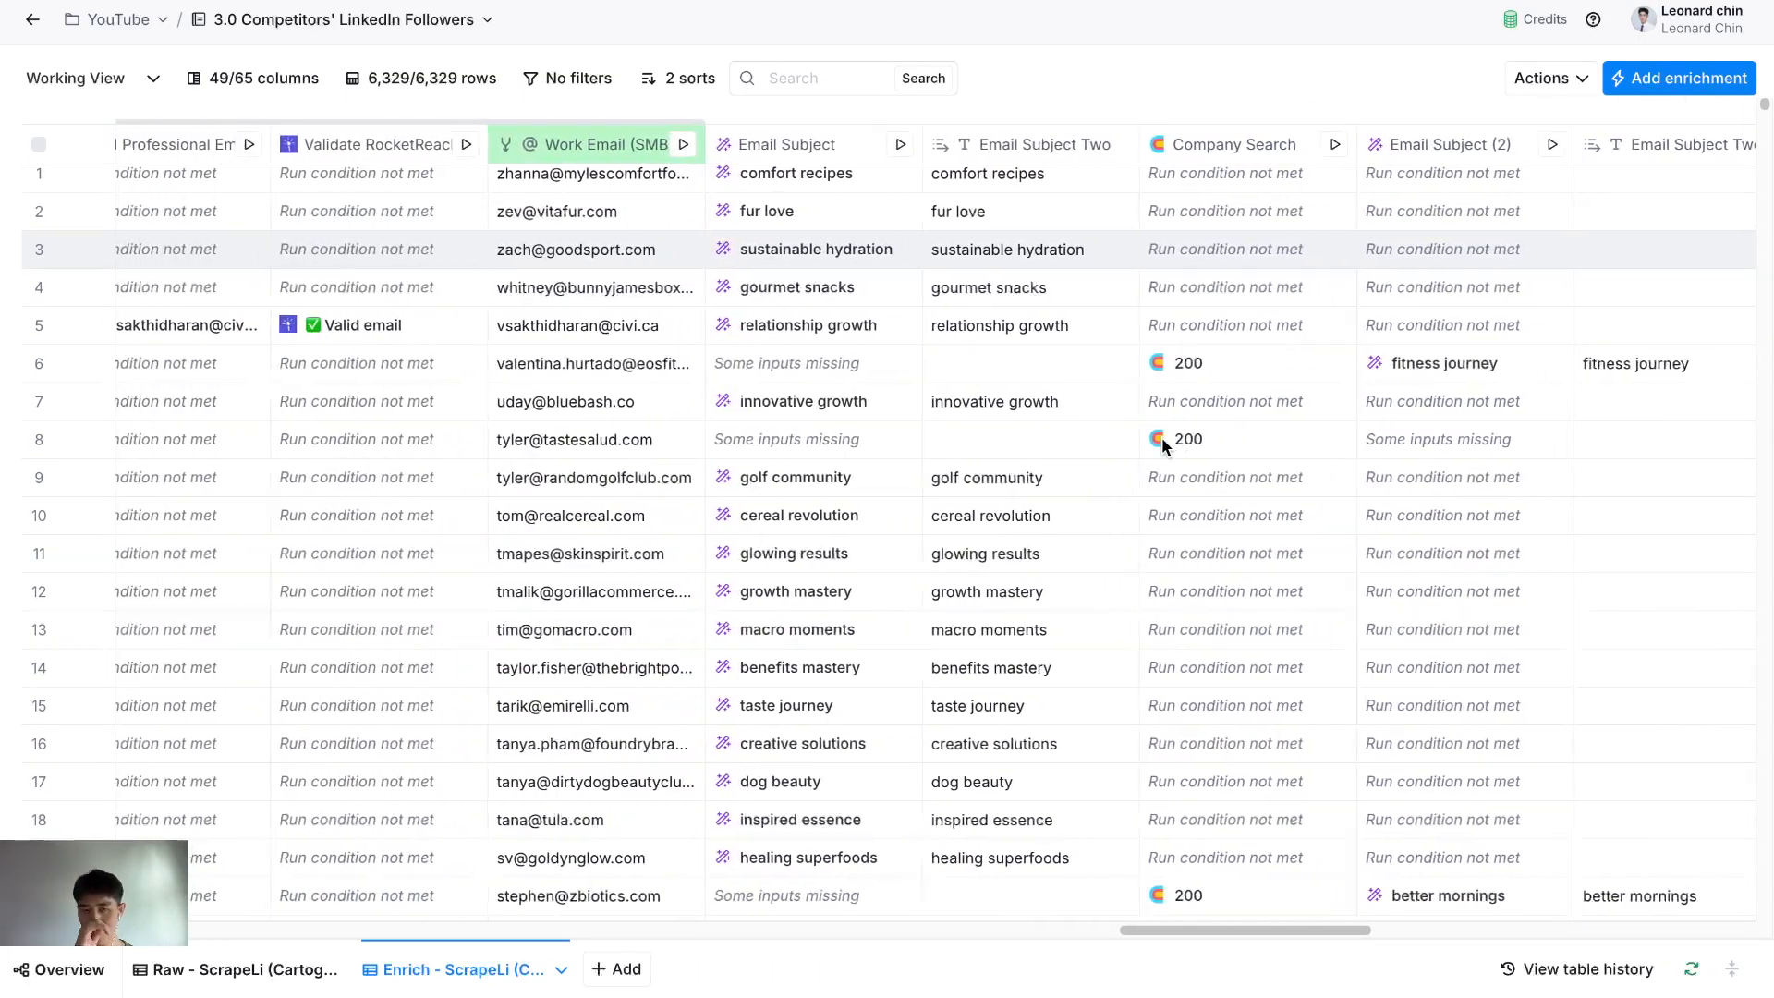
scroll(1161, 443, right, 1)
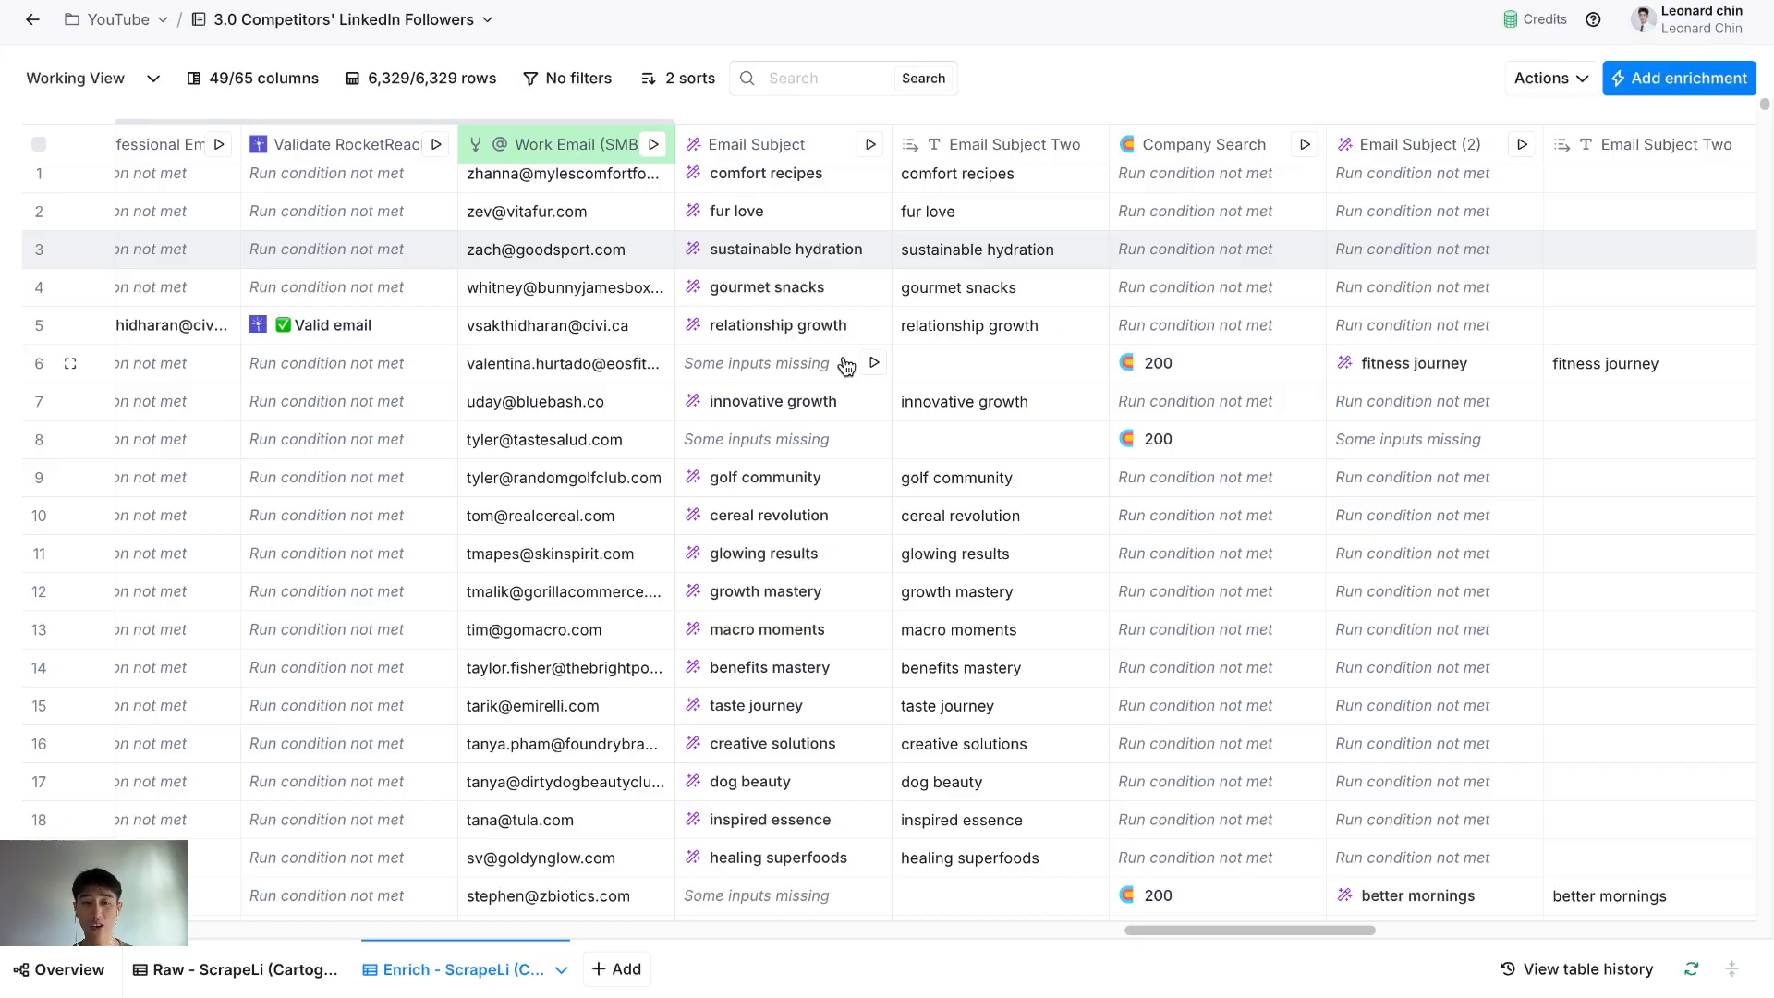
- Return to the table's first columns and inspect the Job Title values of the leads in rows 6 and 9
scroll(844, 366, left, 15)
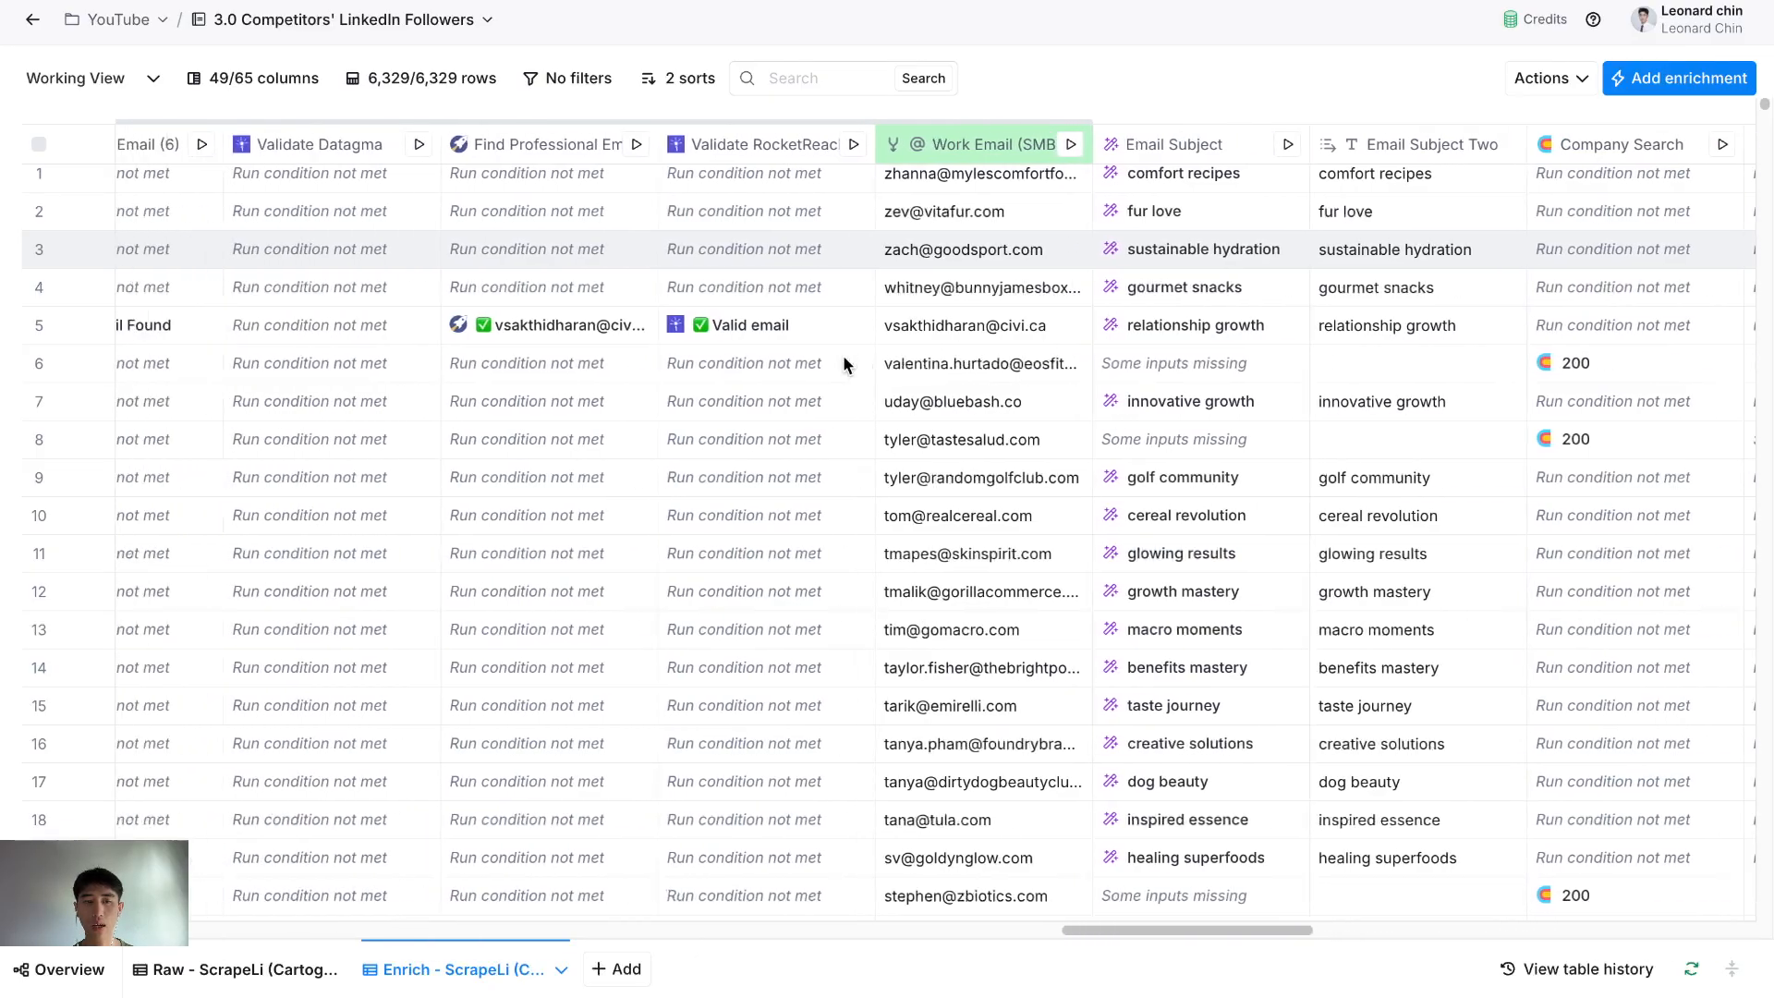
scroll(843, 361, left, 15)
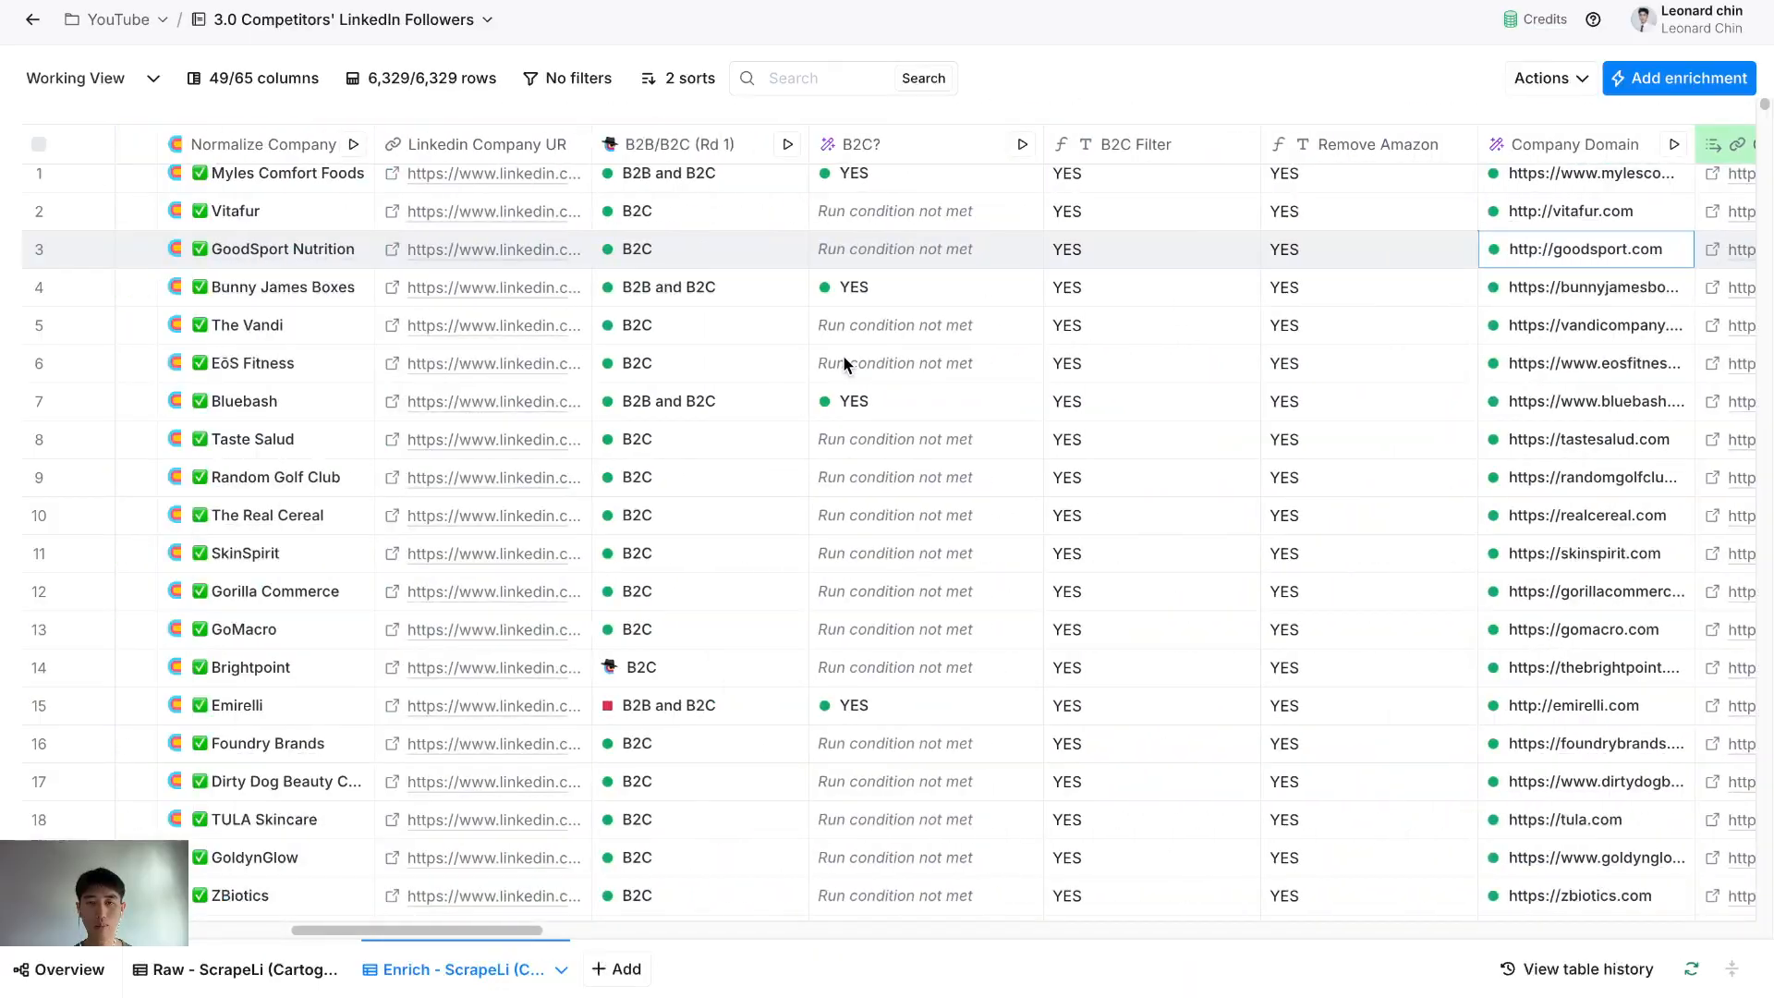
scroll(843, 363, left, 3)
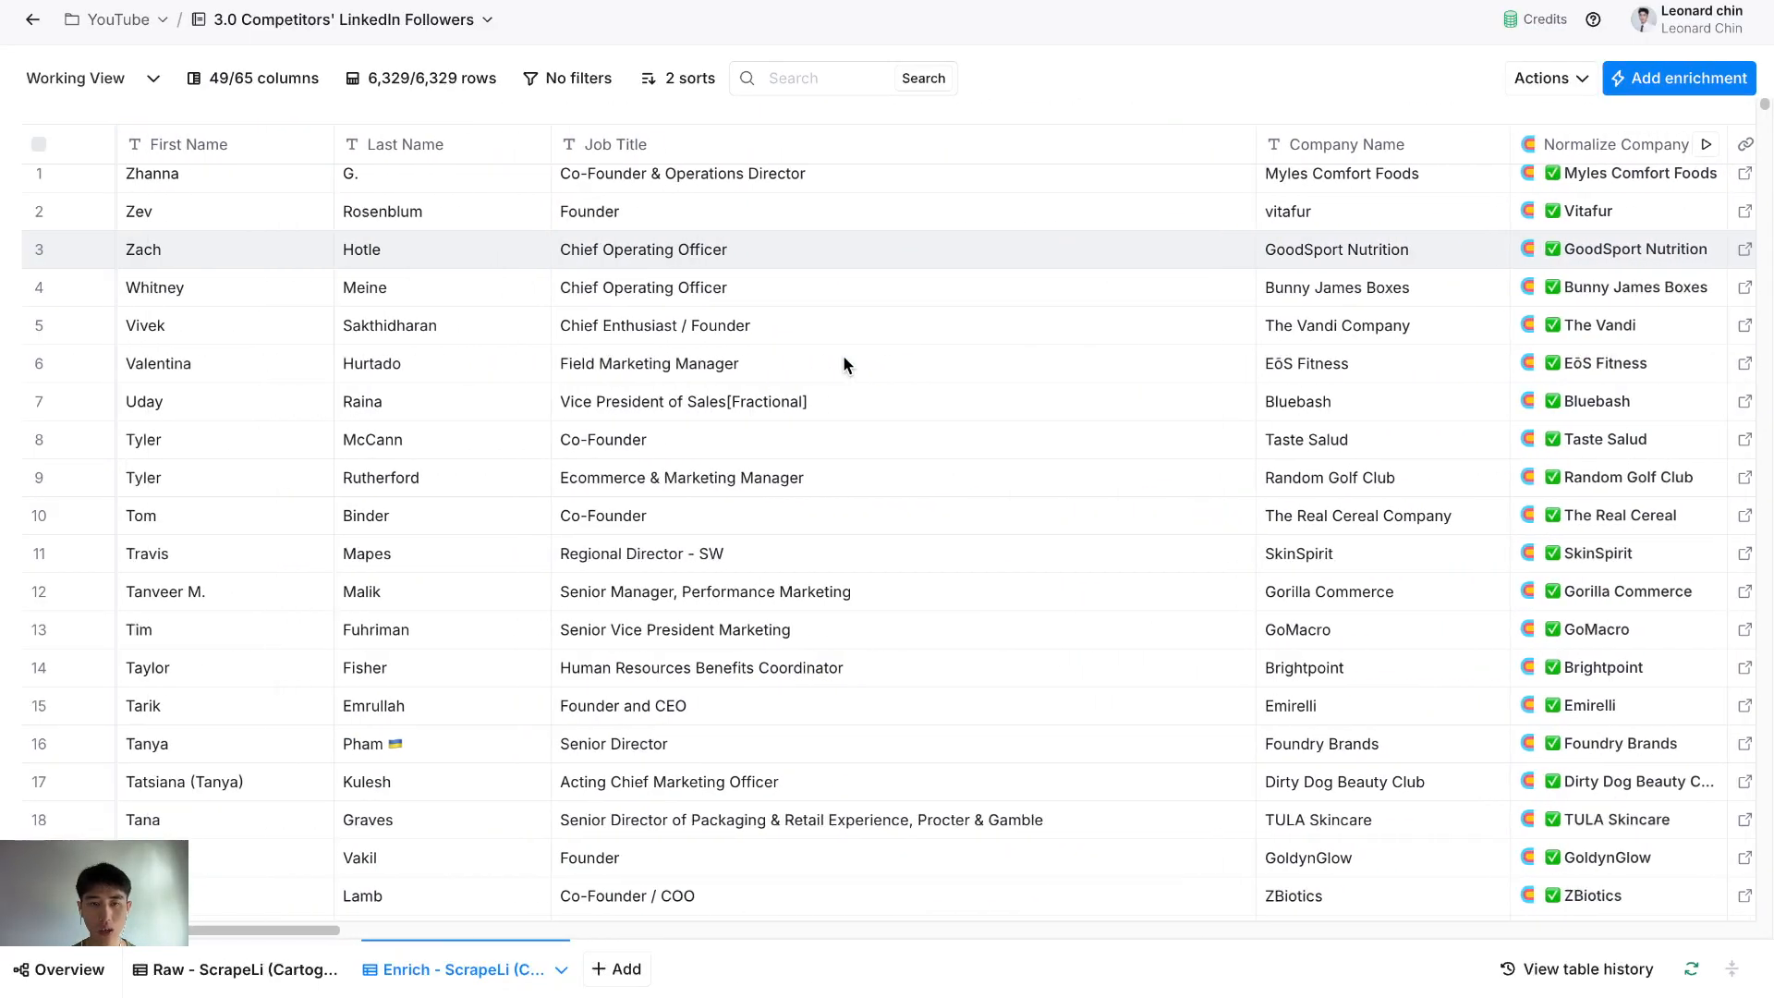
click(682, 368)
scroll(687, 336, down, 1)
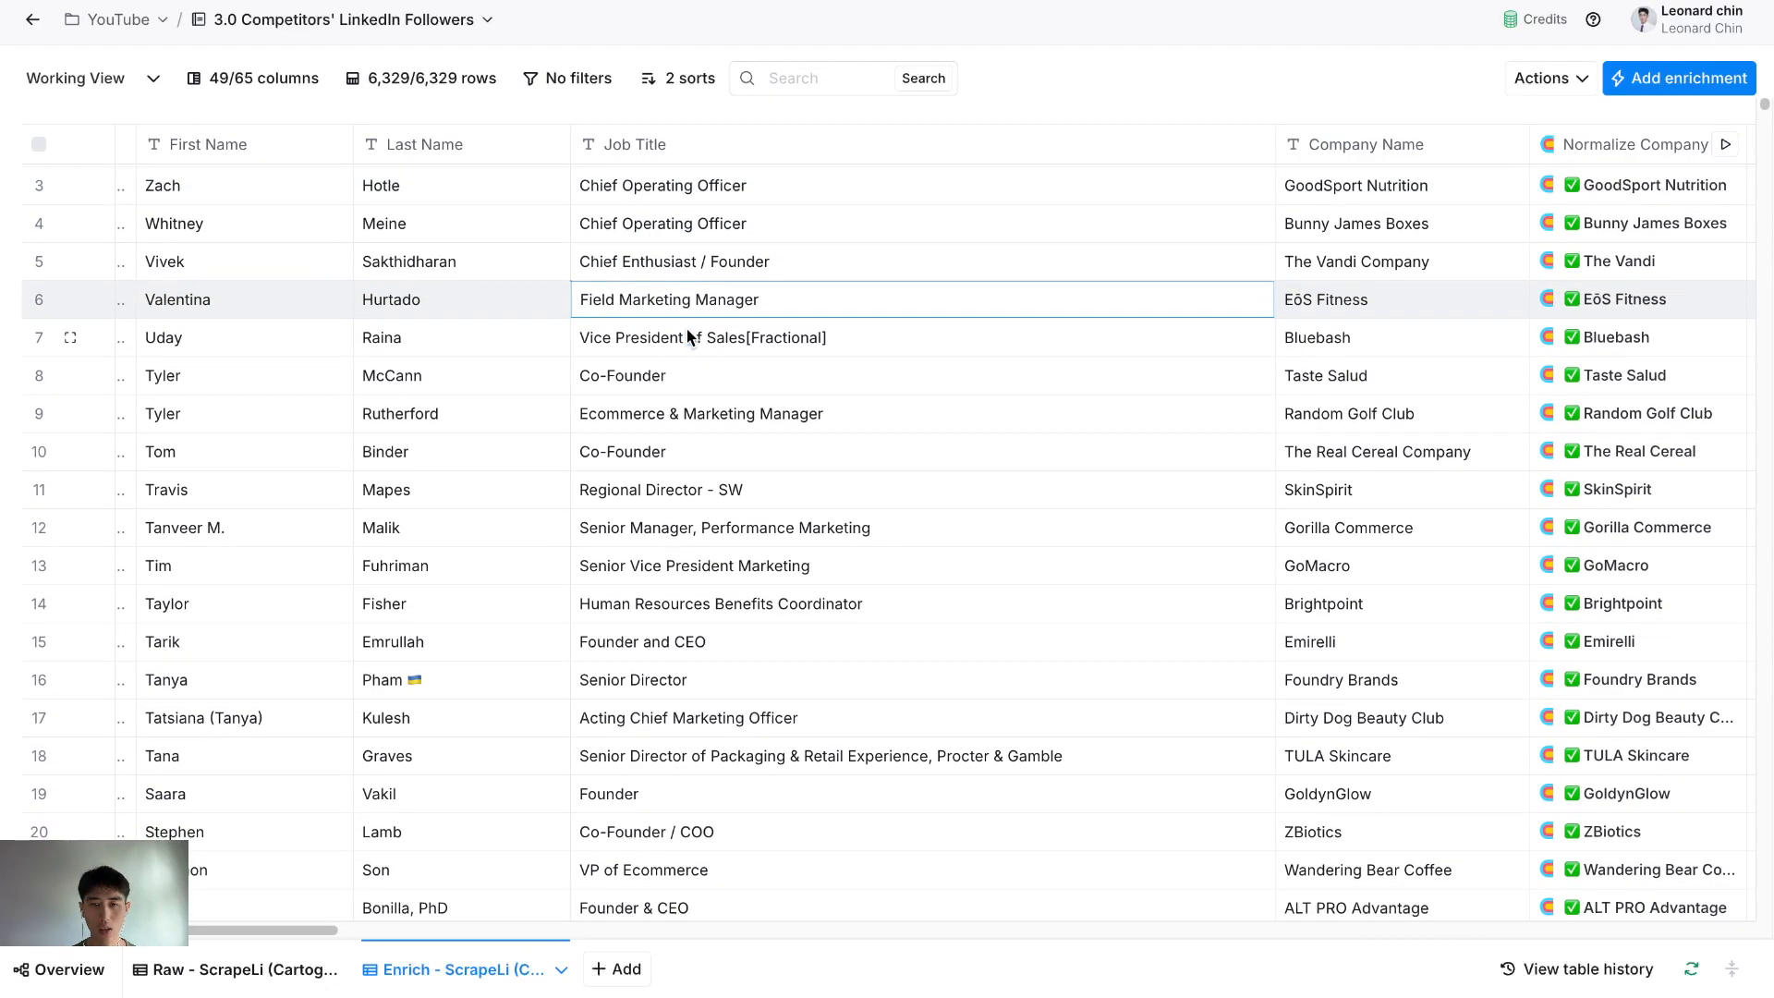
click(687, 336)
scroll(686, 328, down, 1)
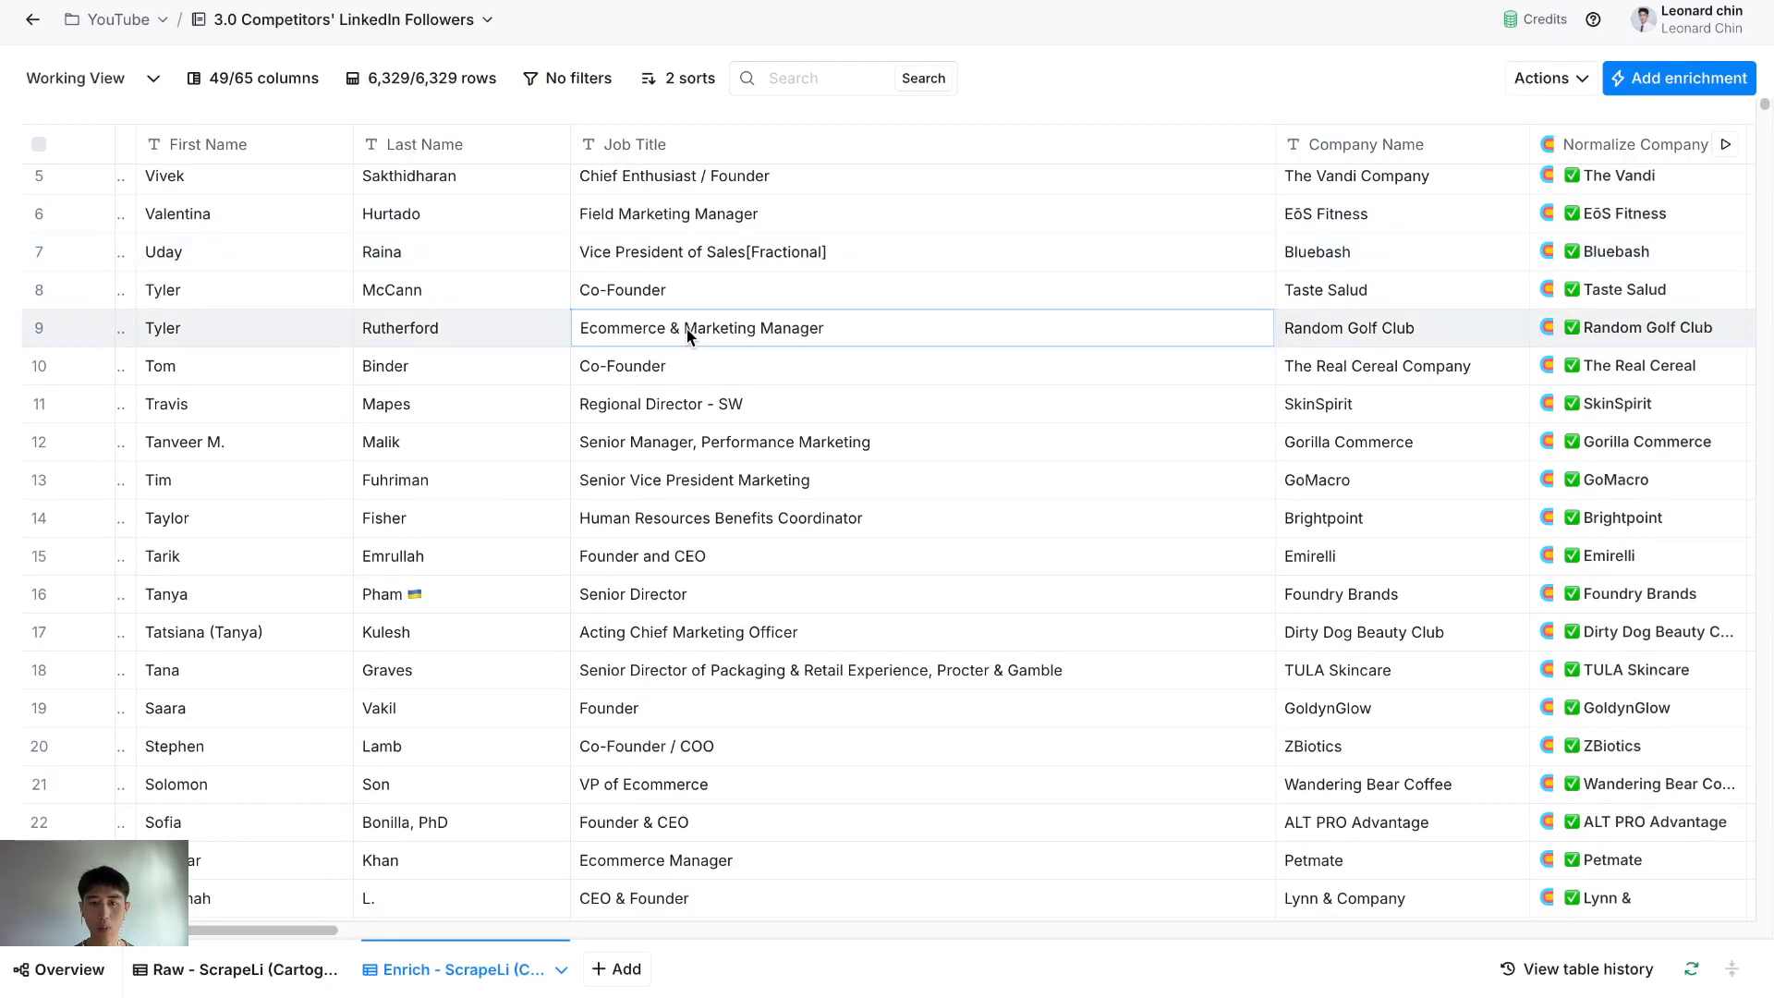
- Go back to the email subject columns, open the Company Search column's options and dismiss them unchanged
scroll(686, 329, right, 10)
scroll(685, 329, right, 15)
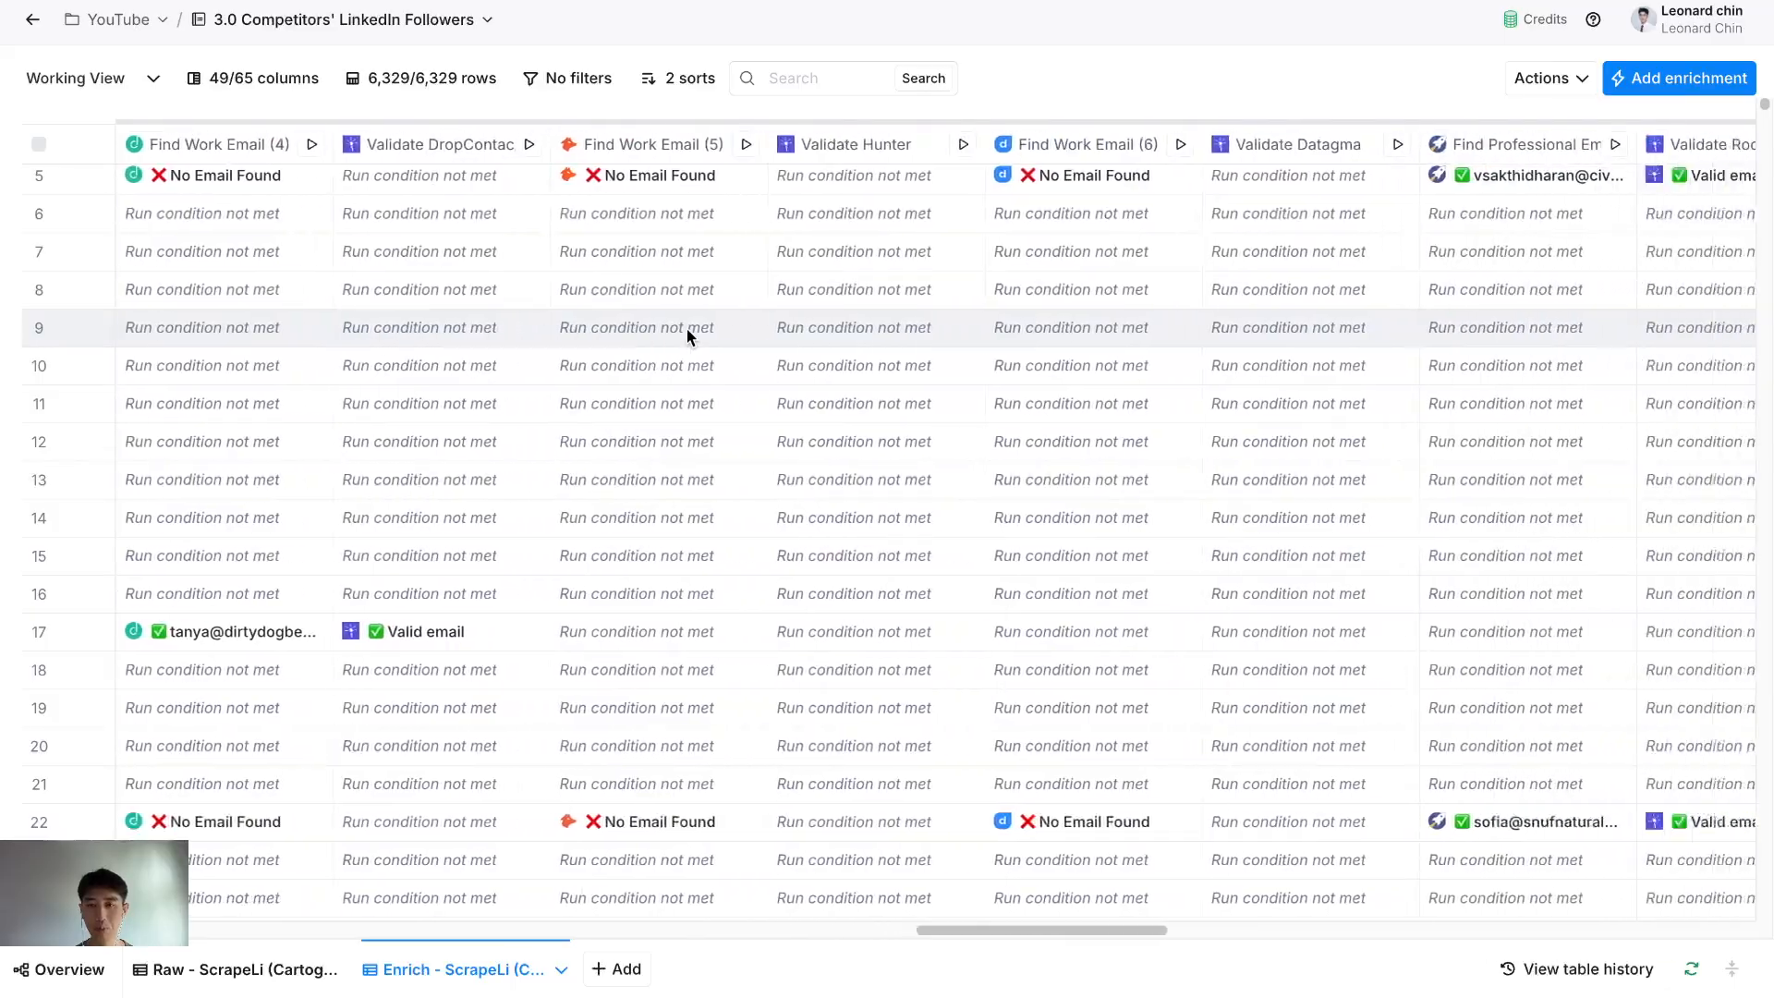
scroll(685, 329, right, 8)
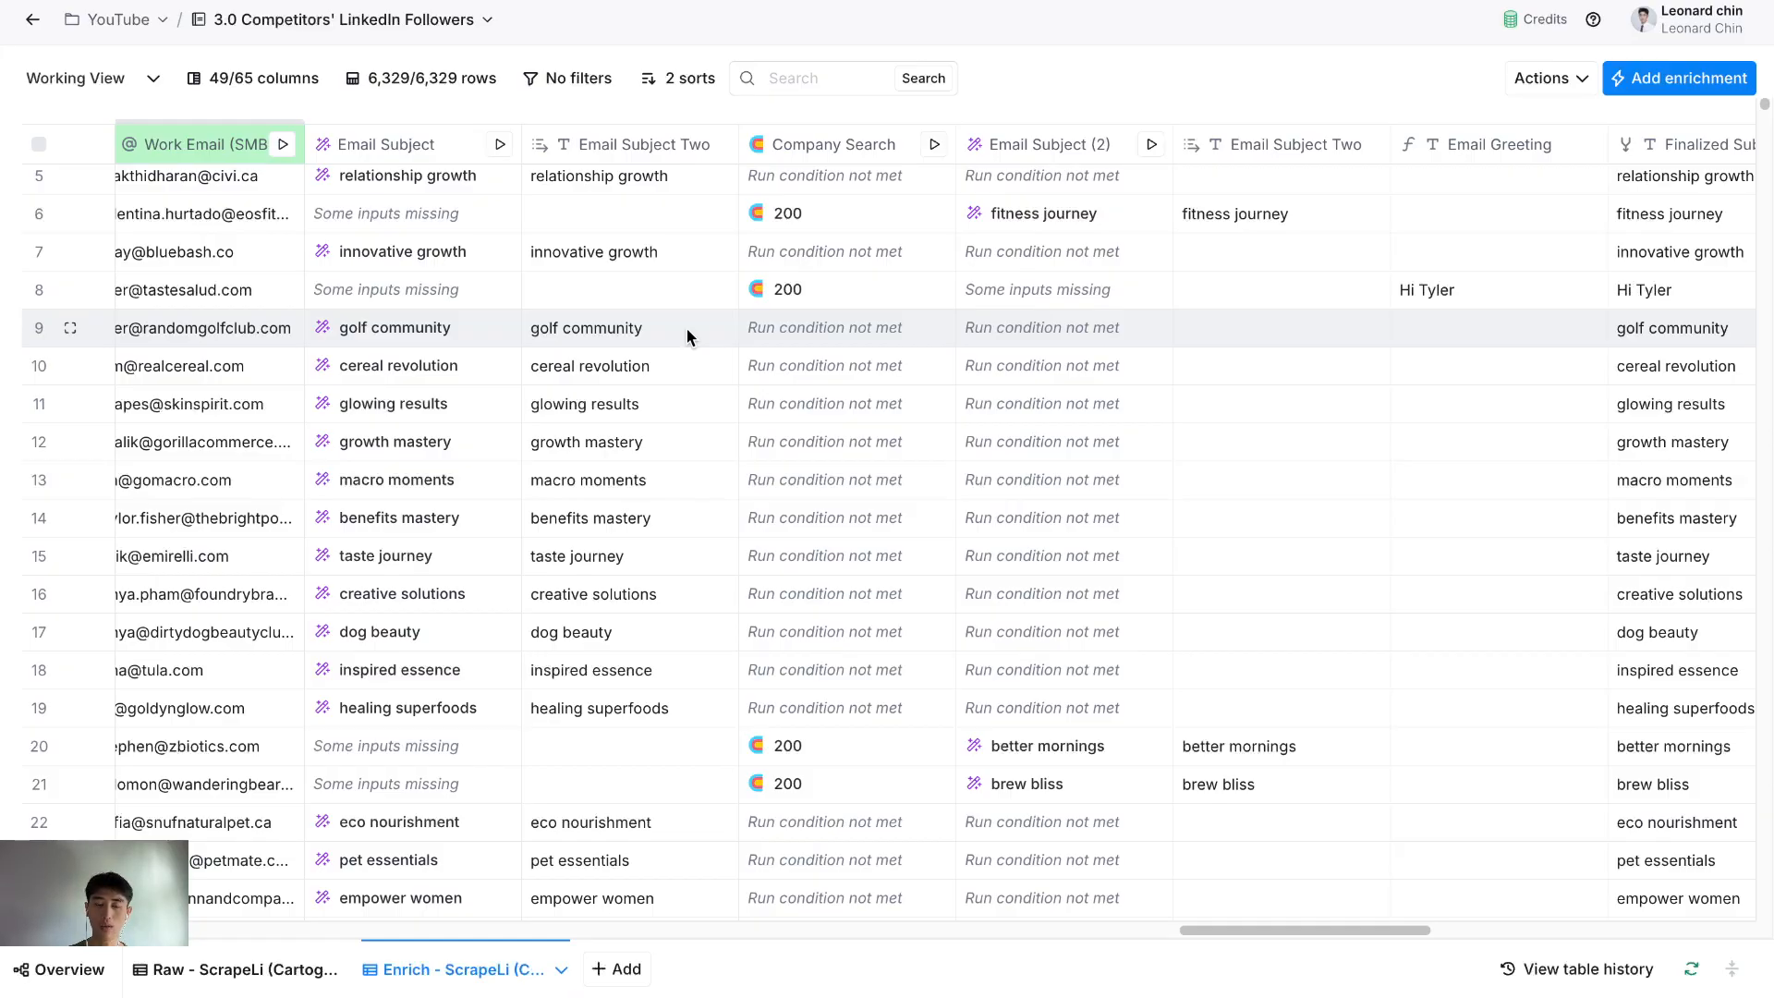
scroll(685, 329, right, 3)
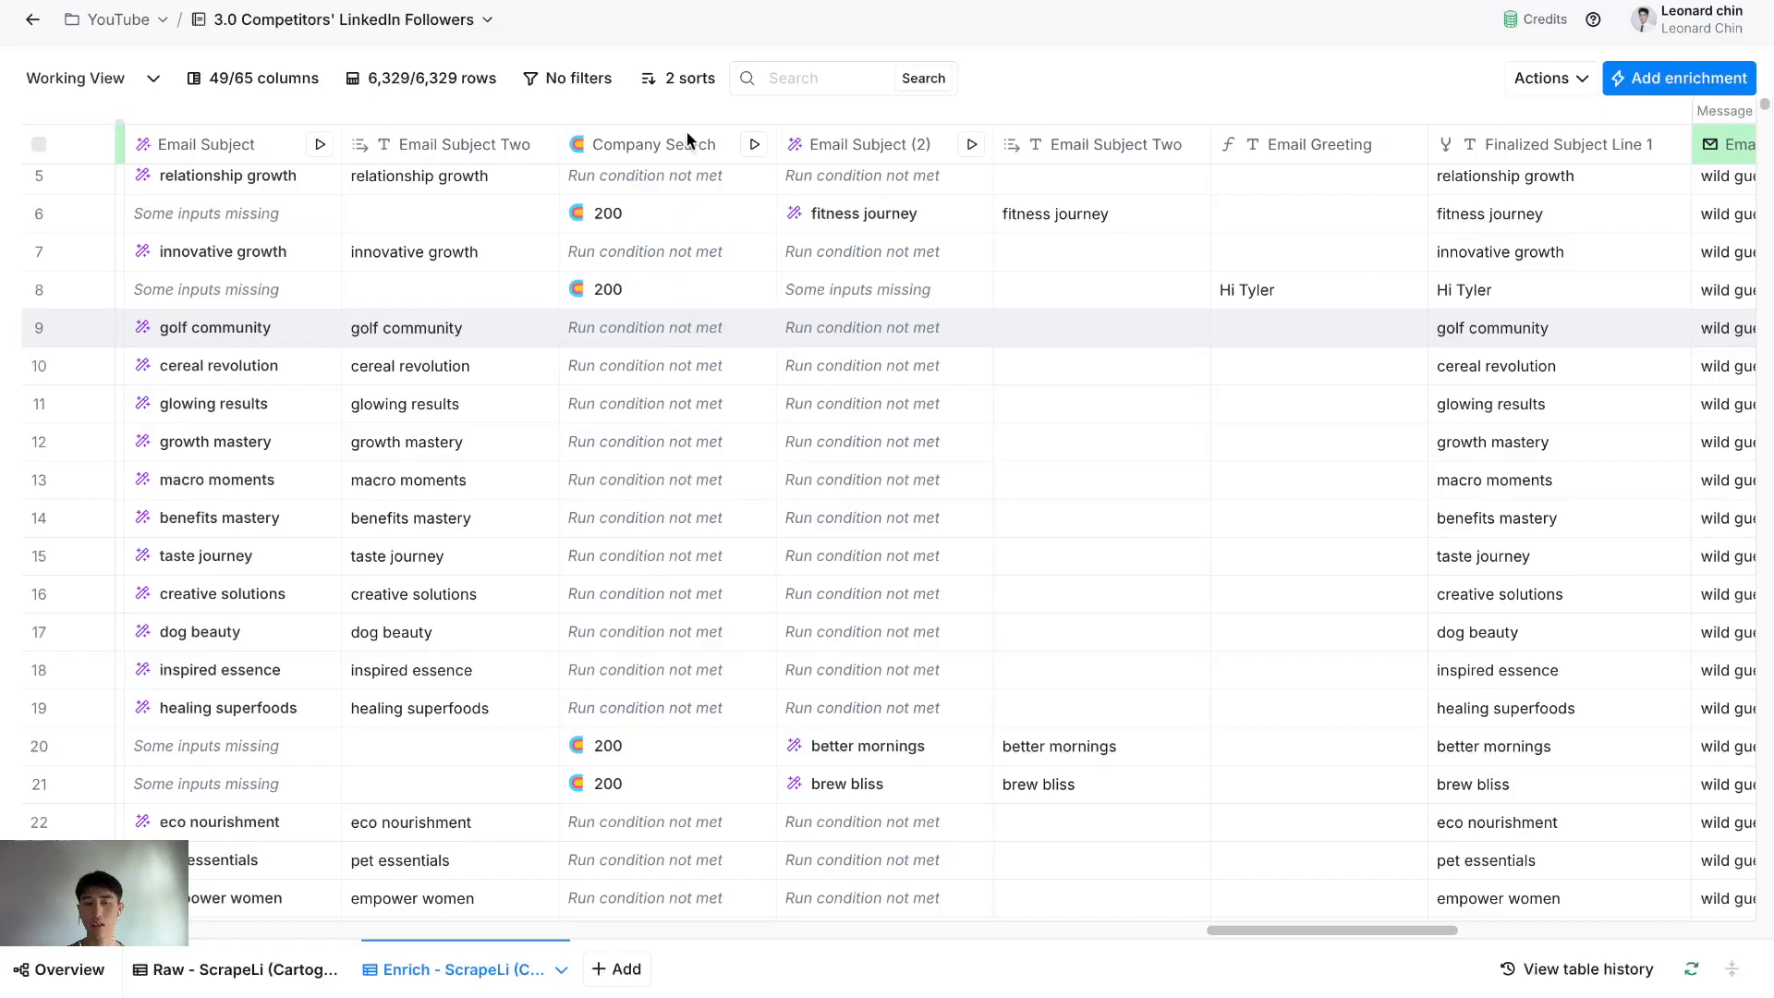
click(685, 143)
click(1203, 32)
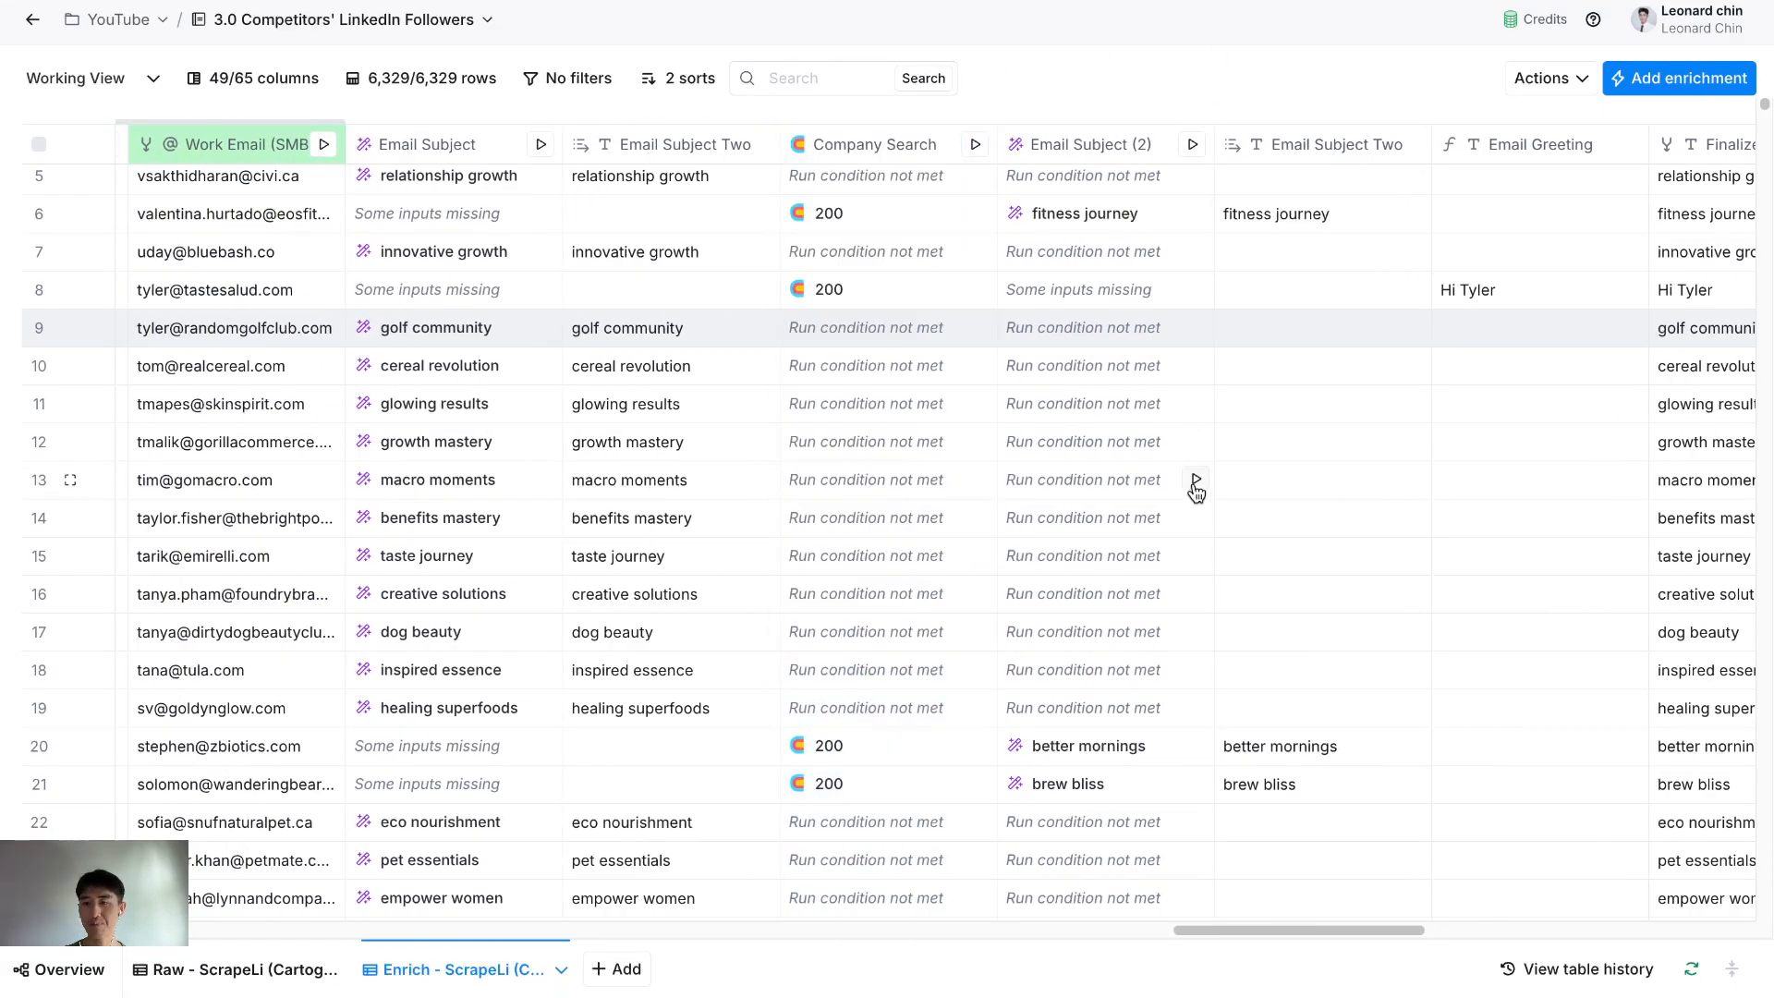
- Look through the subject and body columns of Email 1A, 1B, 2 and 3 up to the Email Campaign column
scroll(1194, 480, right, 10)
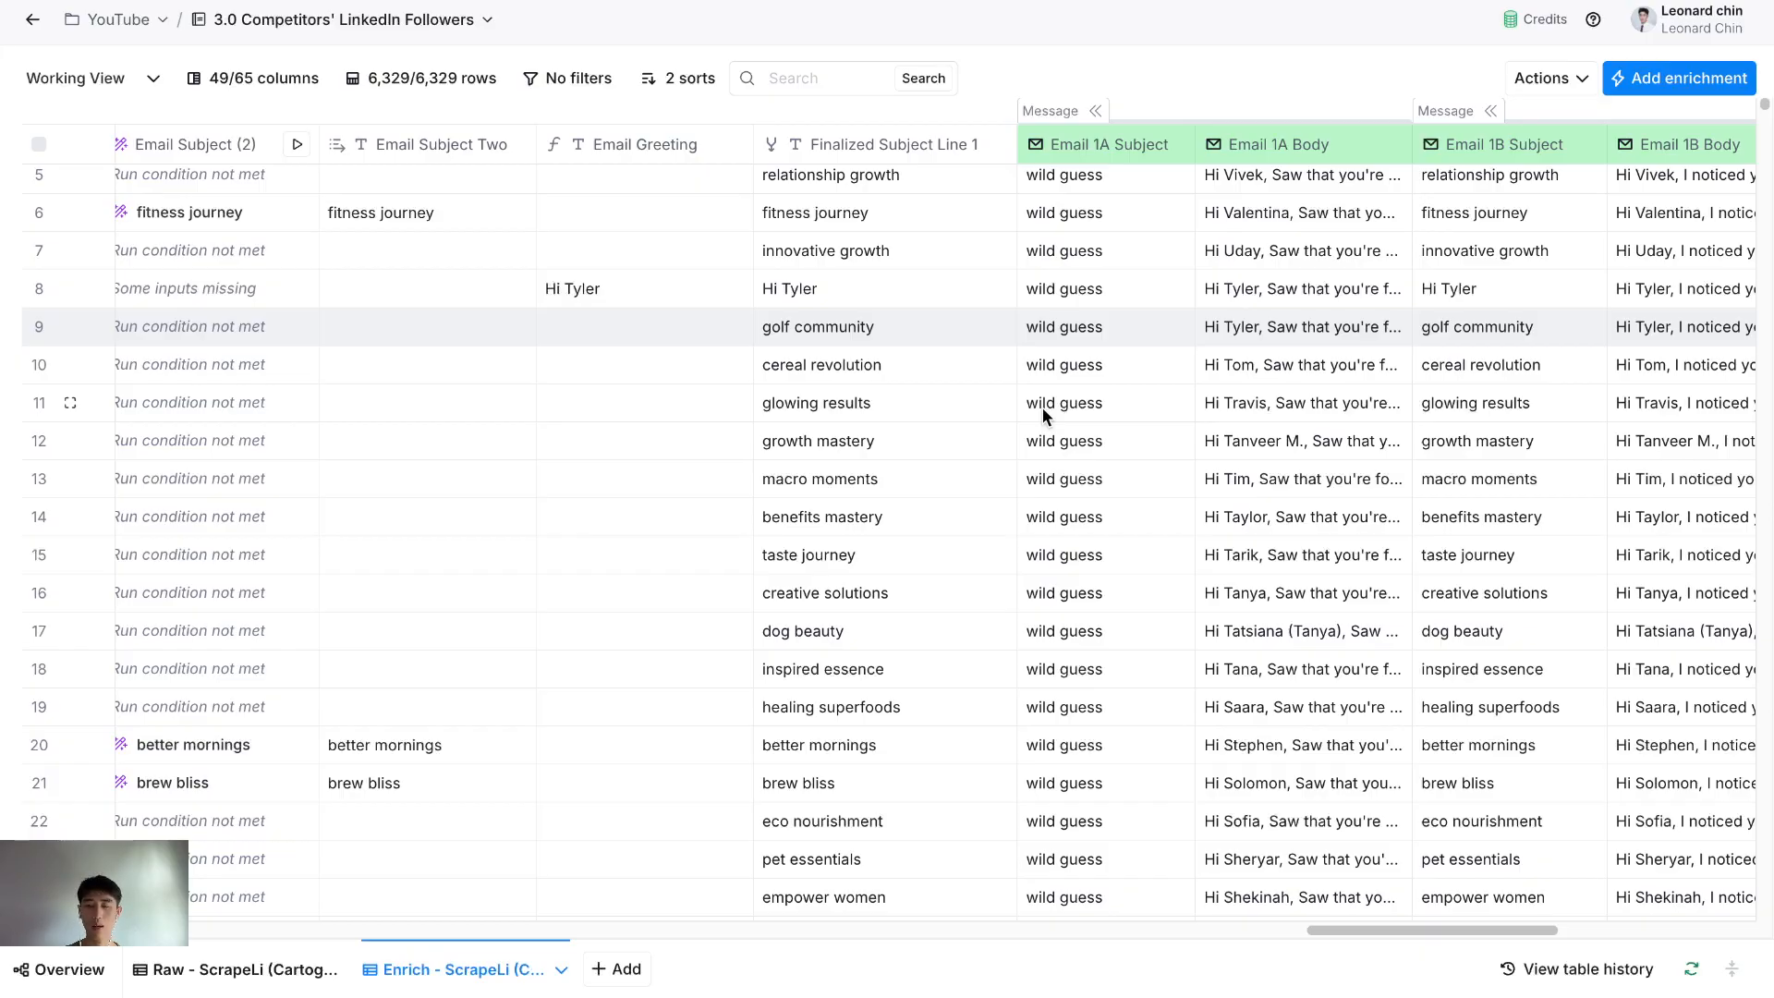
scroll(1042, 407, right, 5)
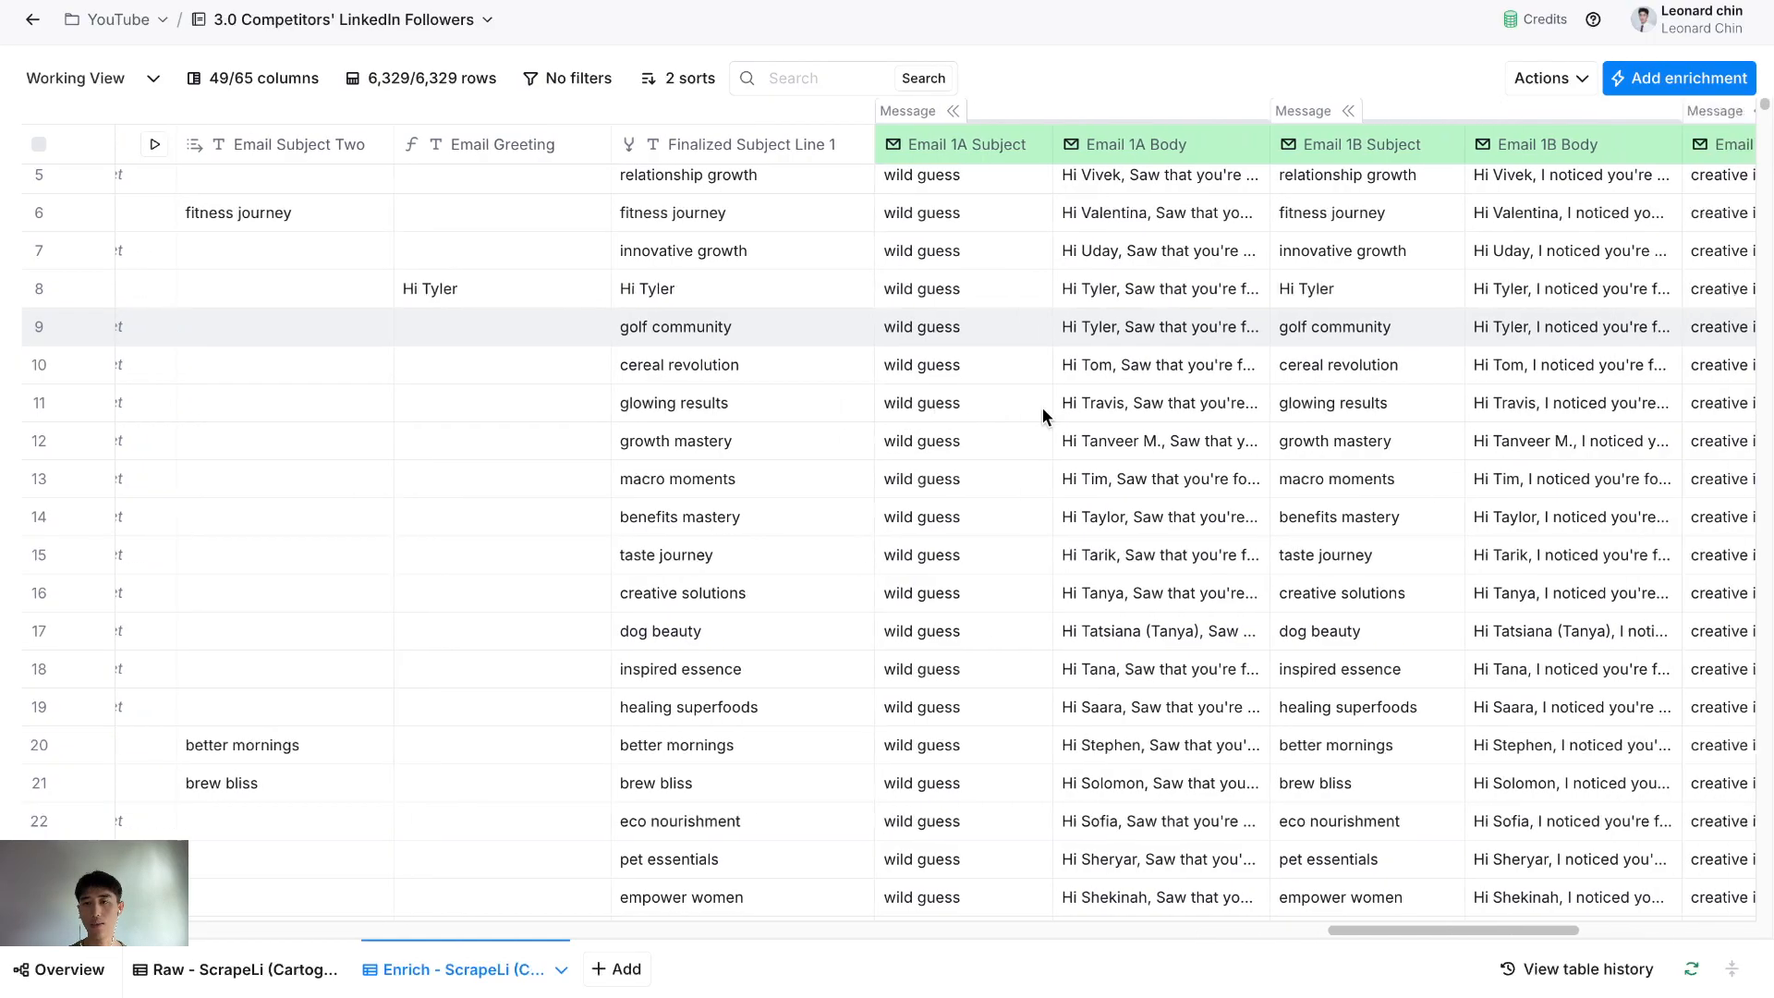
scroll(1042, 407, up, 2)
scroll(1043, 407, up, 2)
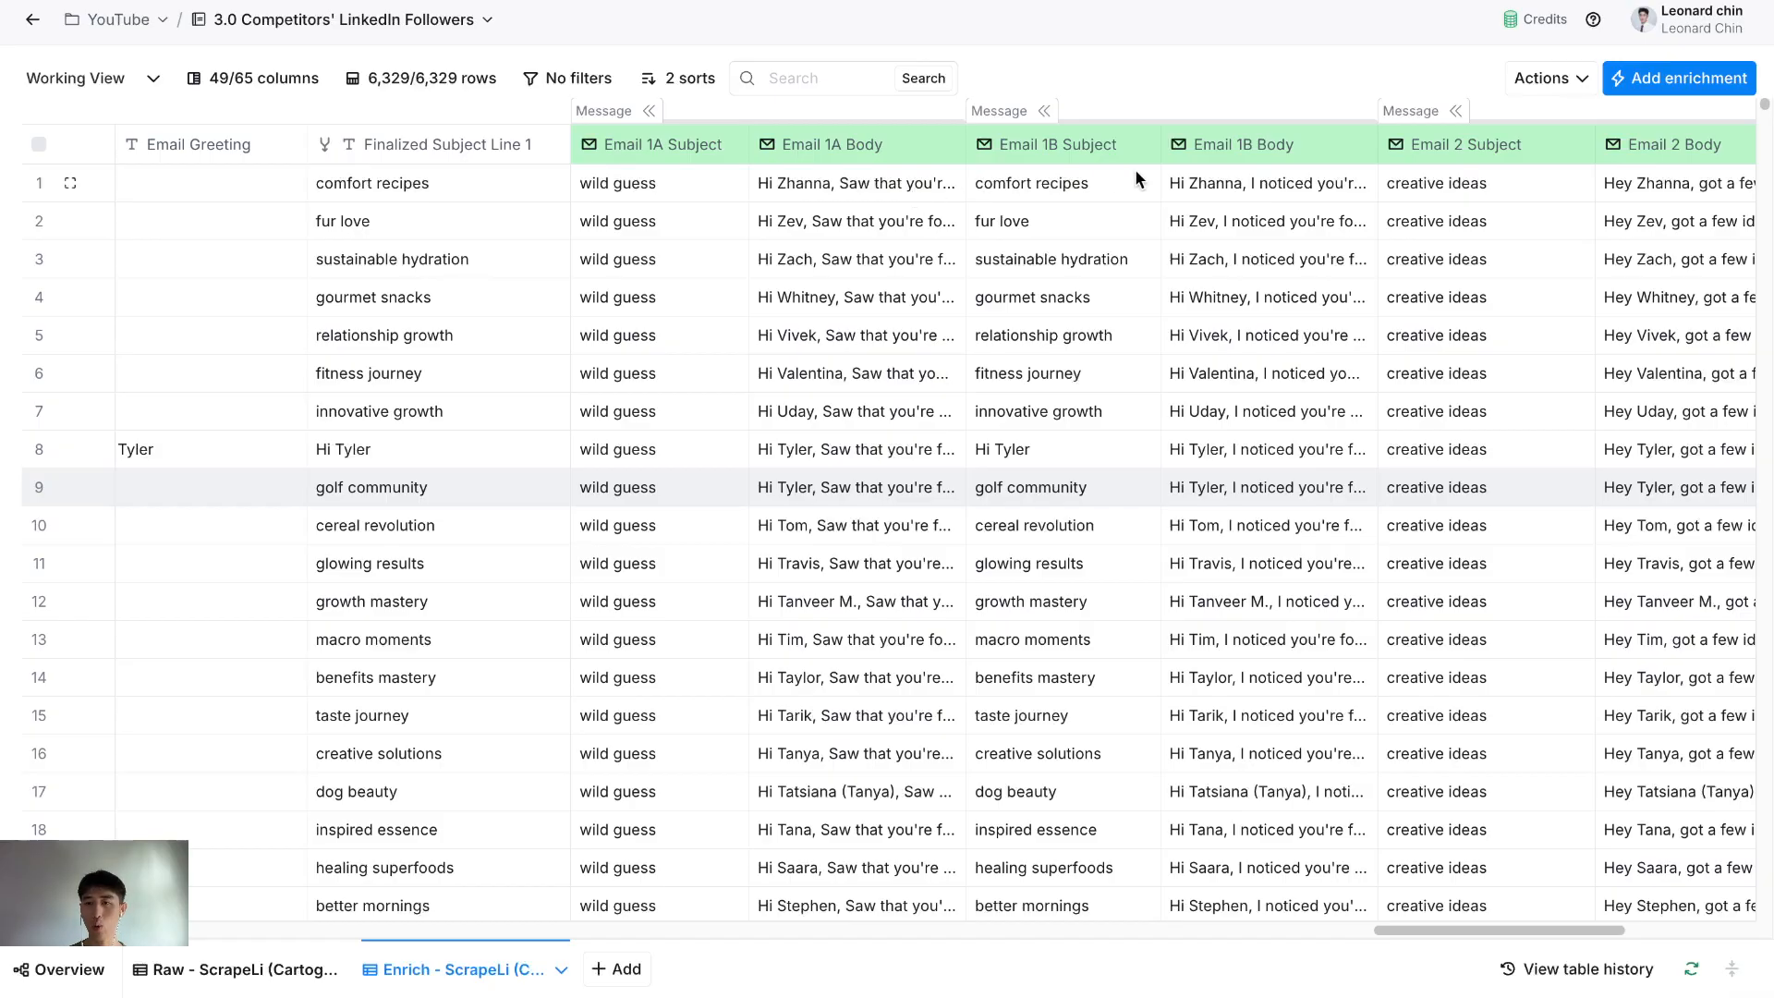
scroll(1137, 175, right, 3)
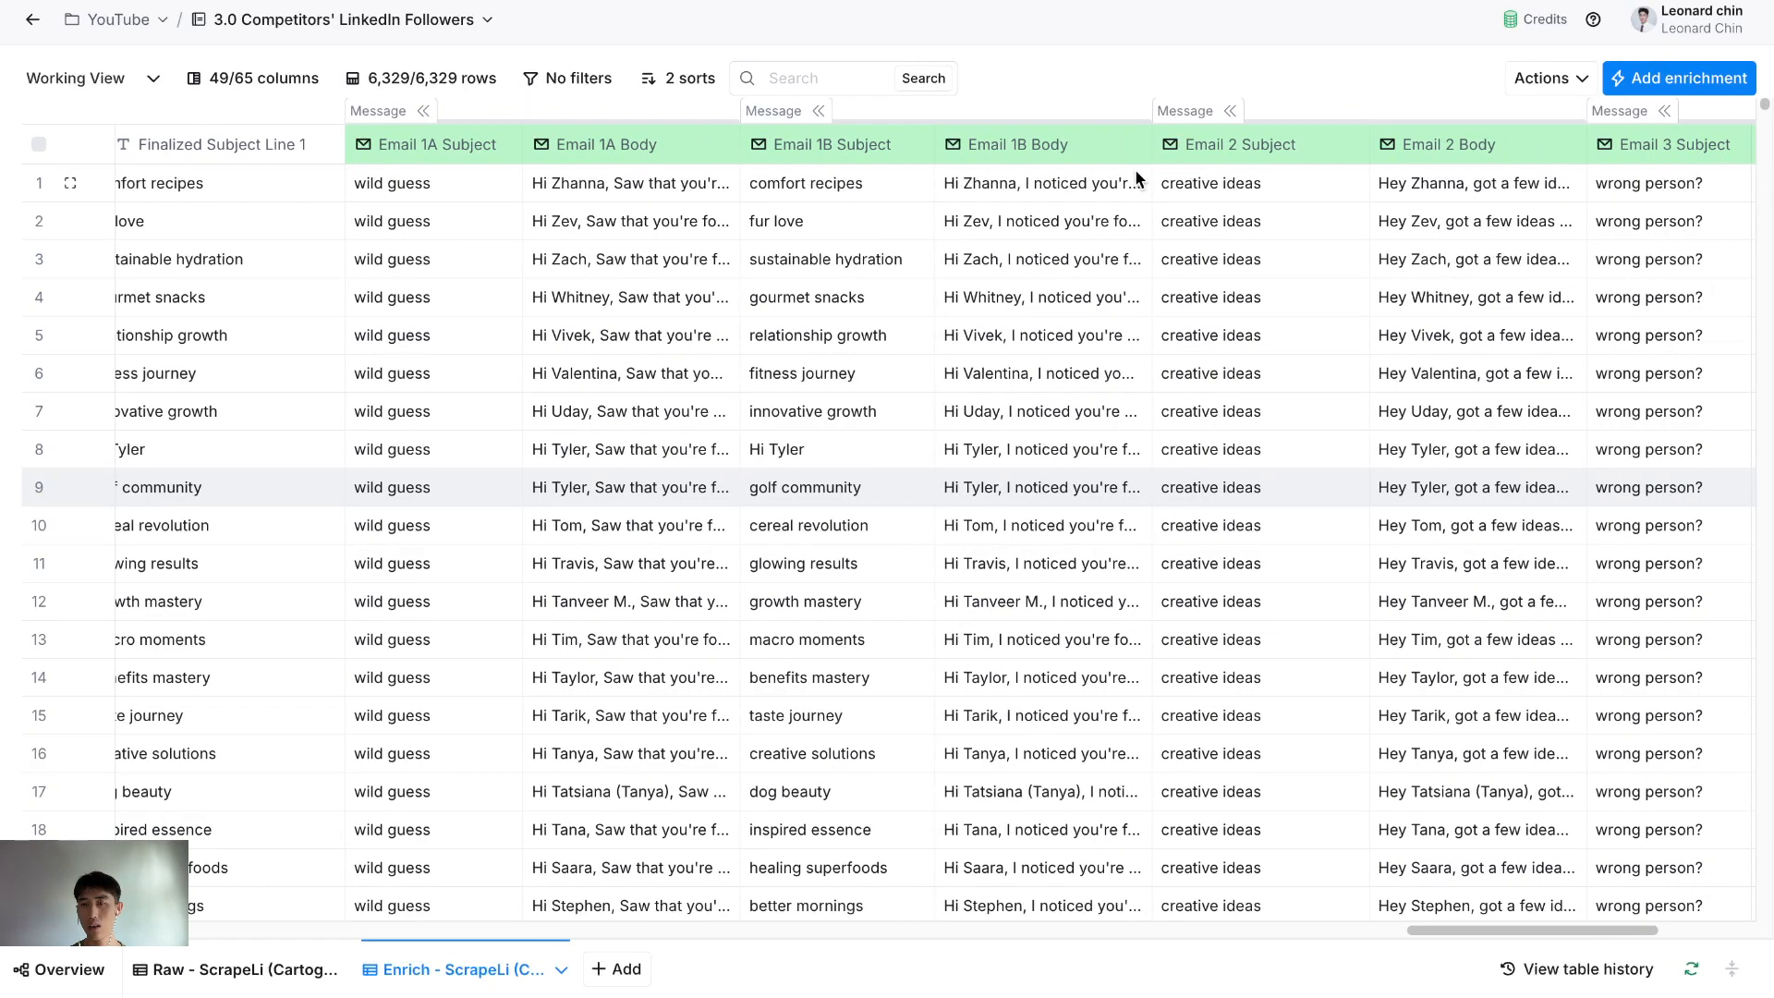
scroll(1136, 175, right, 8)
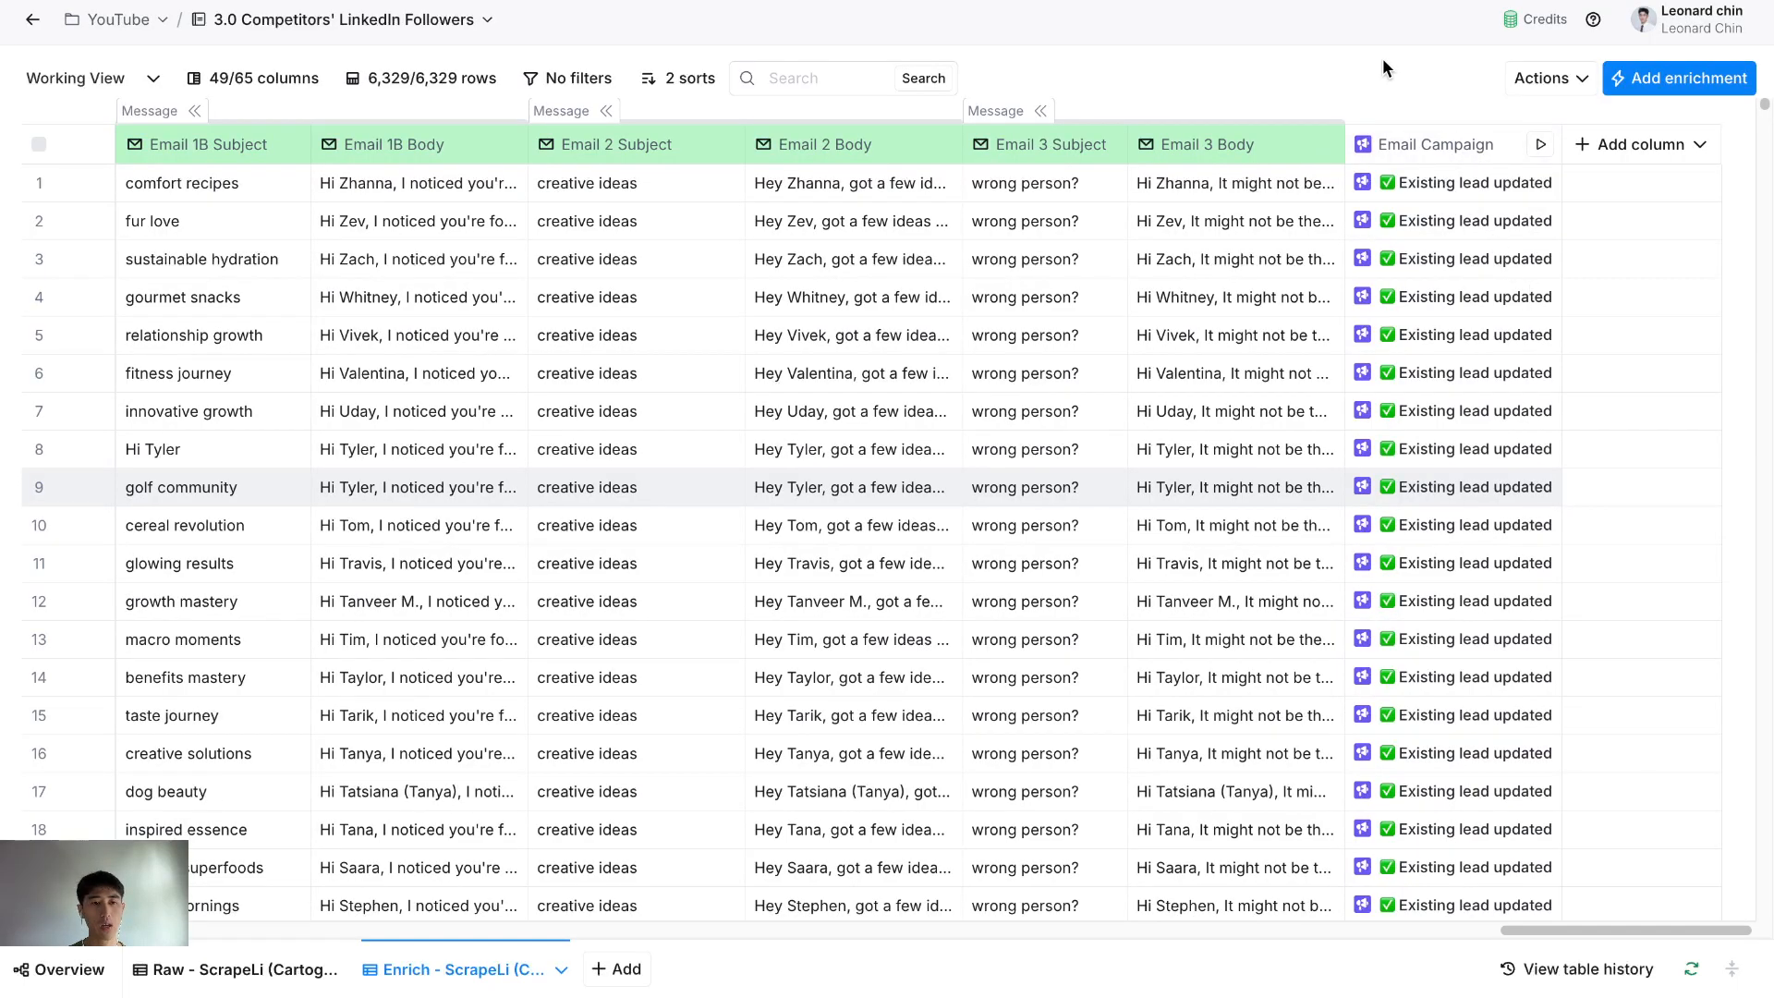
scroll(855, 416, left, 14)
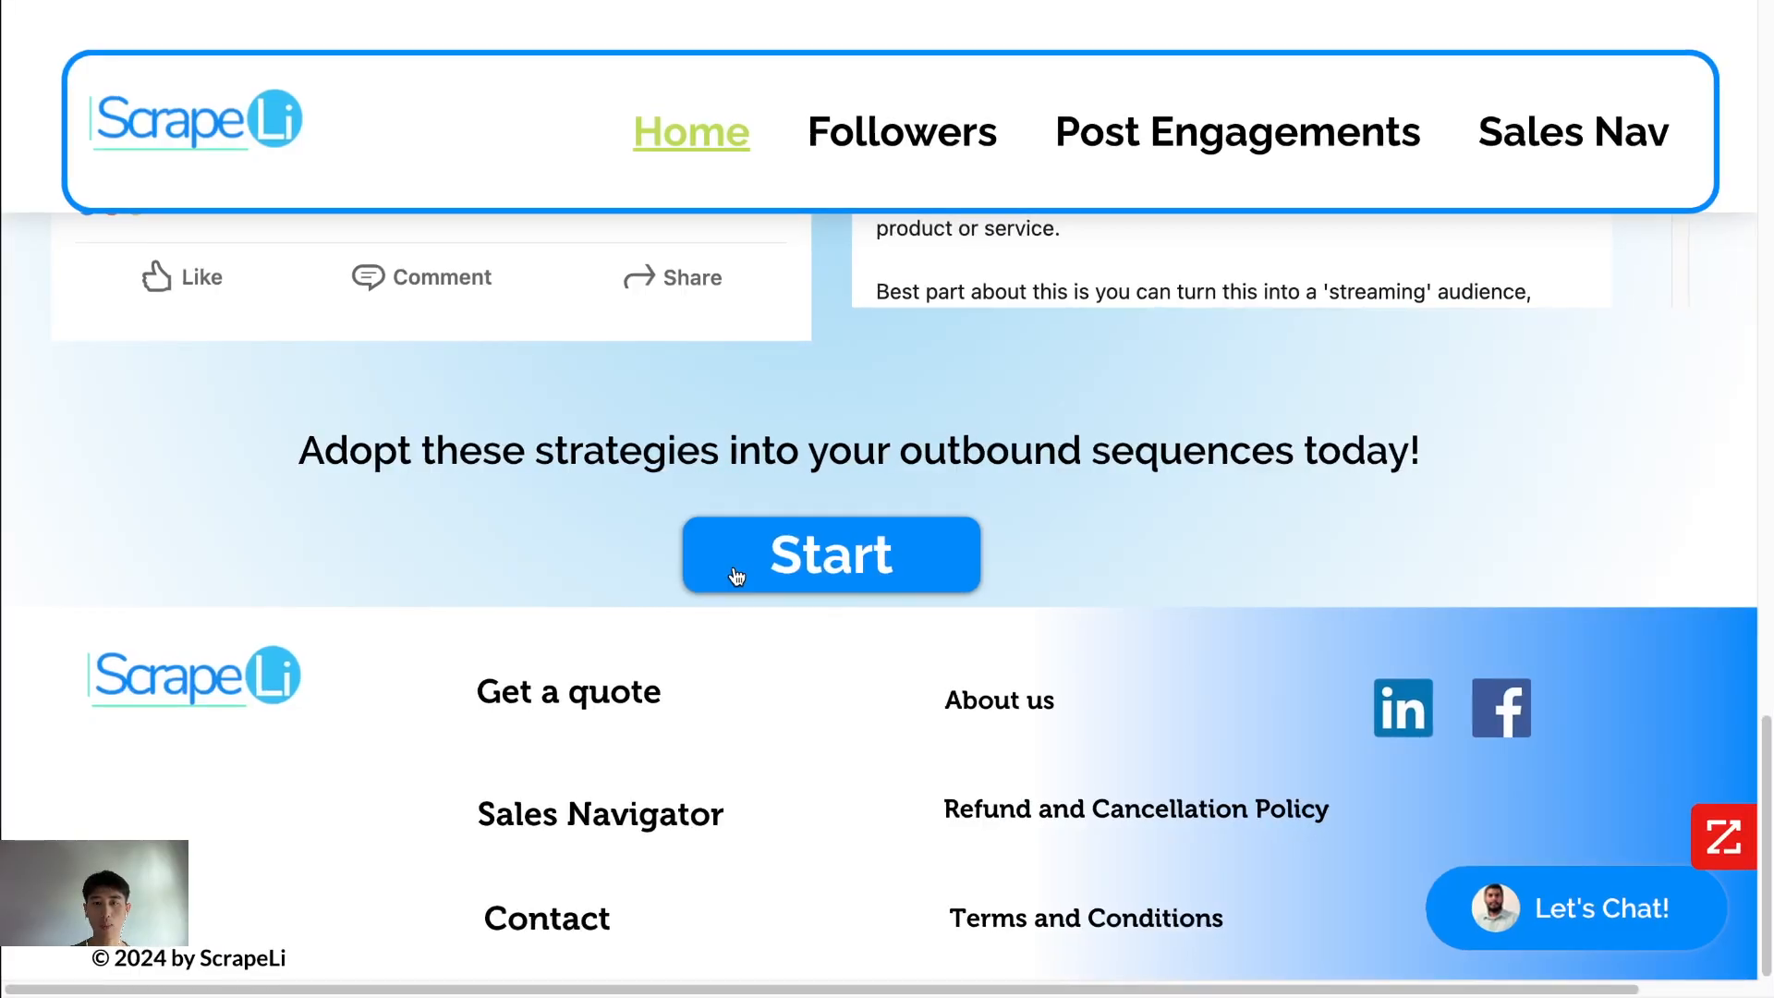
- Examine the LinkedIn posts about competitor-follower outreach and the campaign results graphic on the ScrapeLi home page
scroll(737, 568, up, 8)
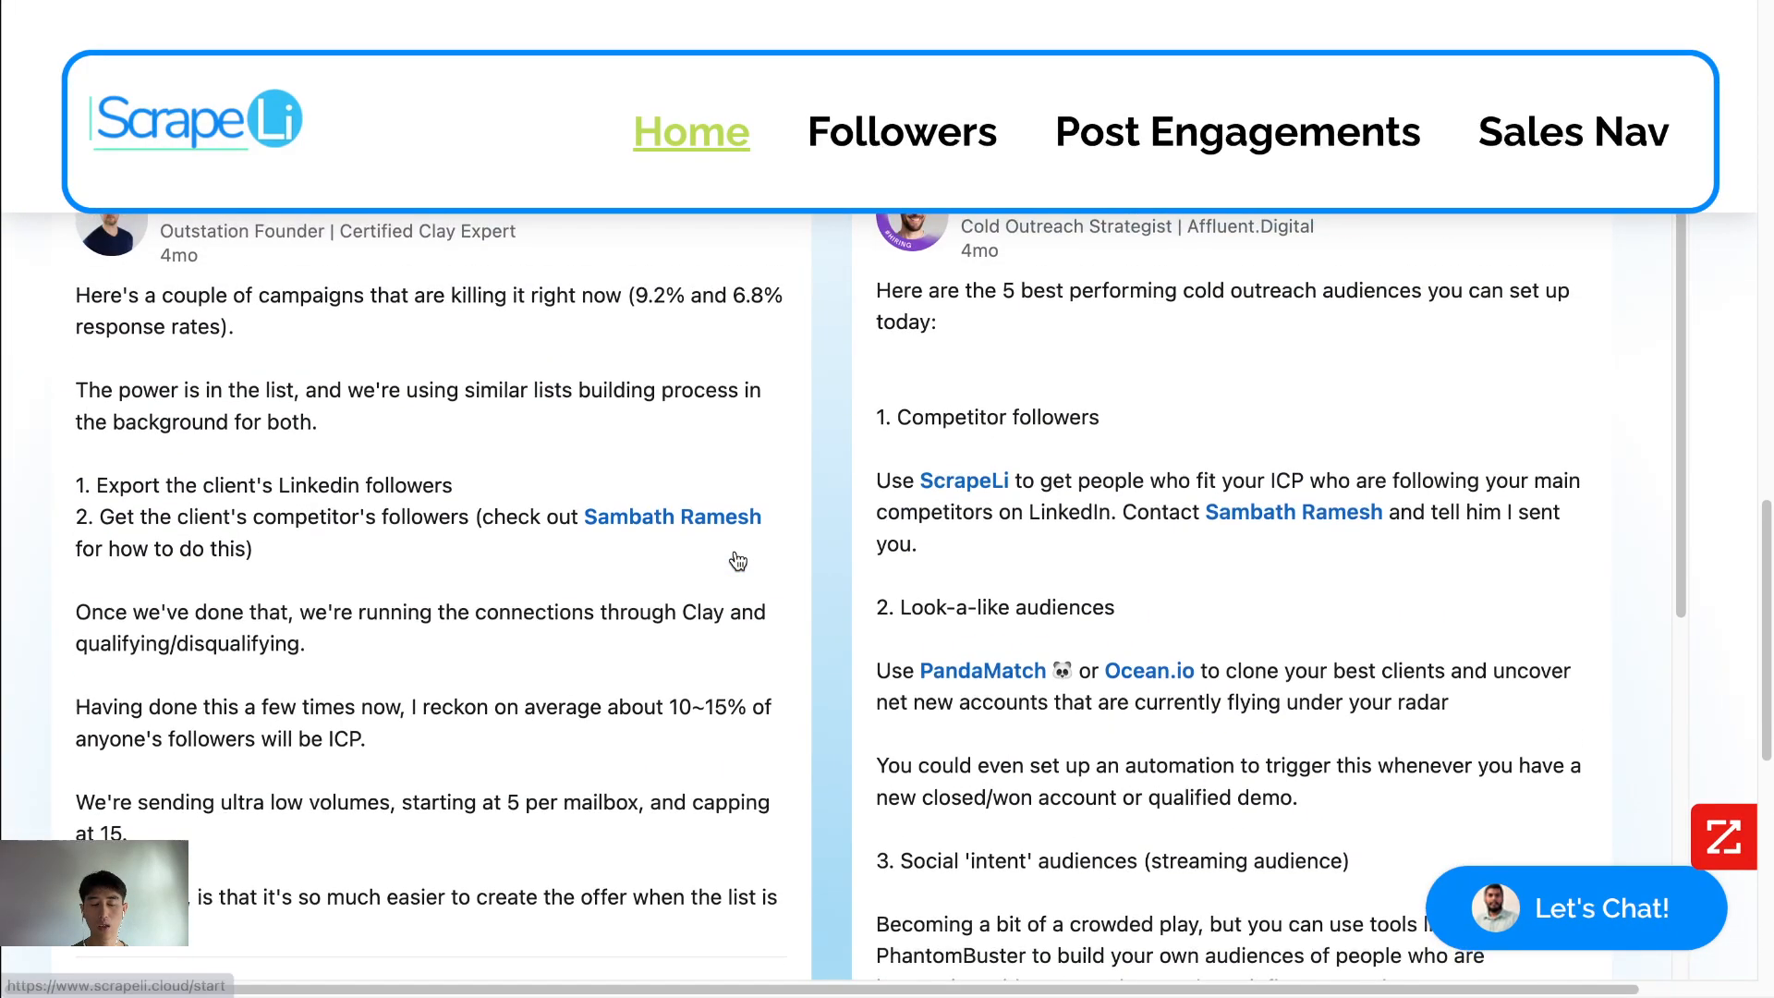
scroll(776, 582, up, 7)
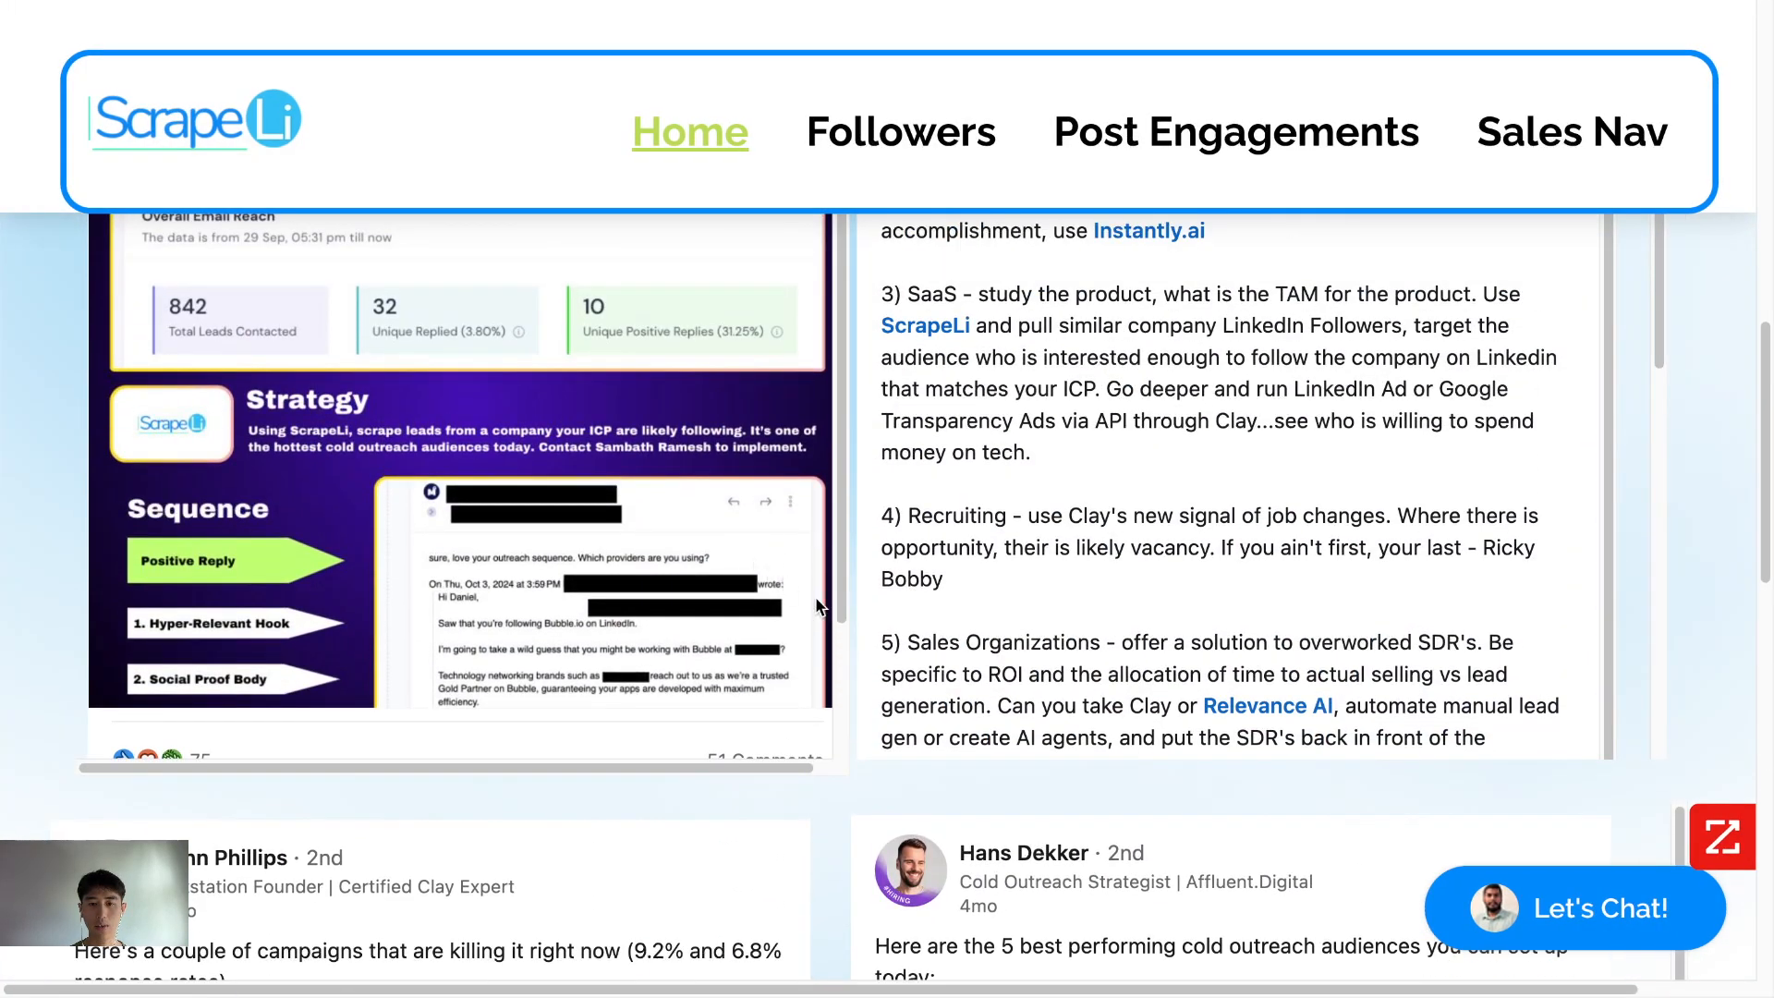
scroll(846, 632, up, 10)
scroll(846, 632, down, 10)
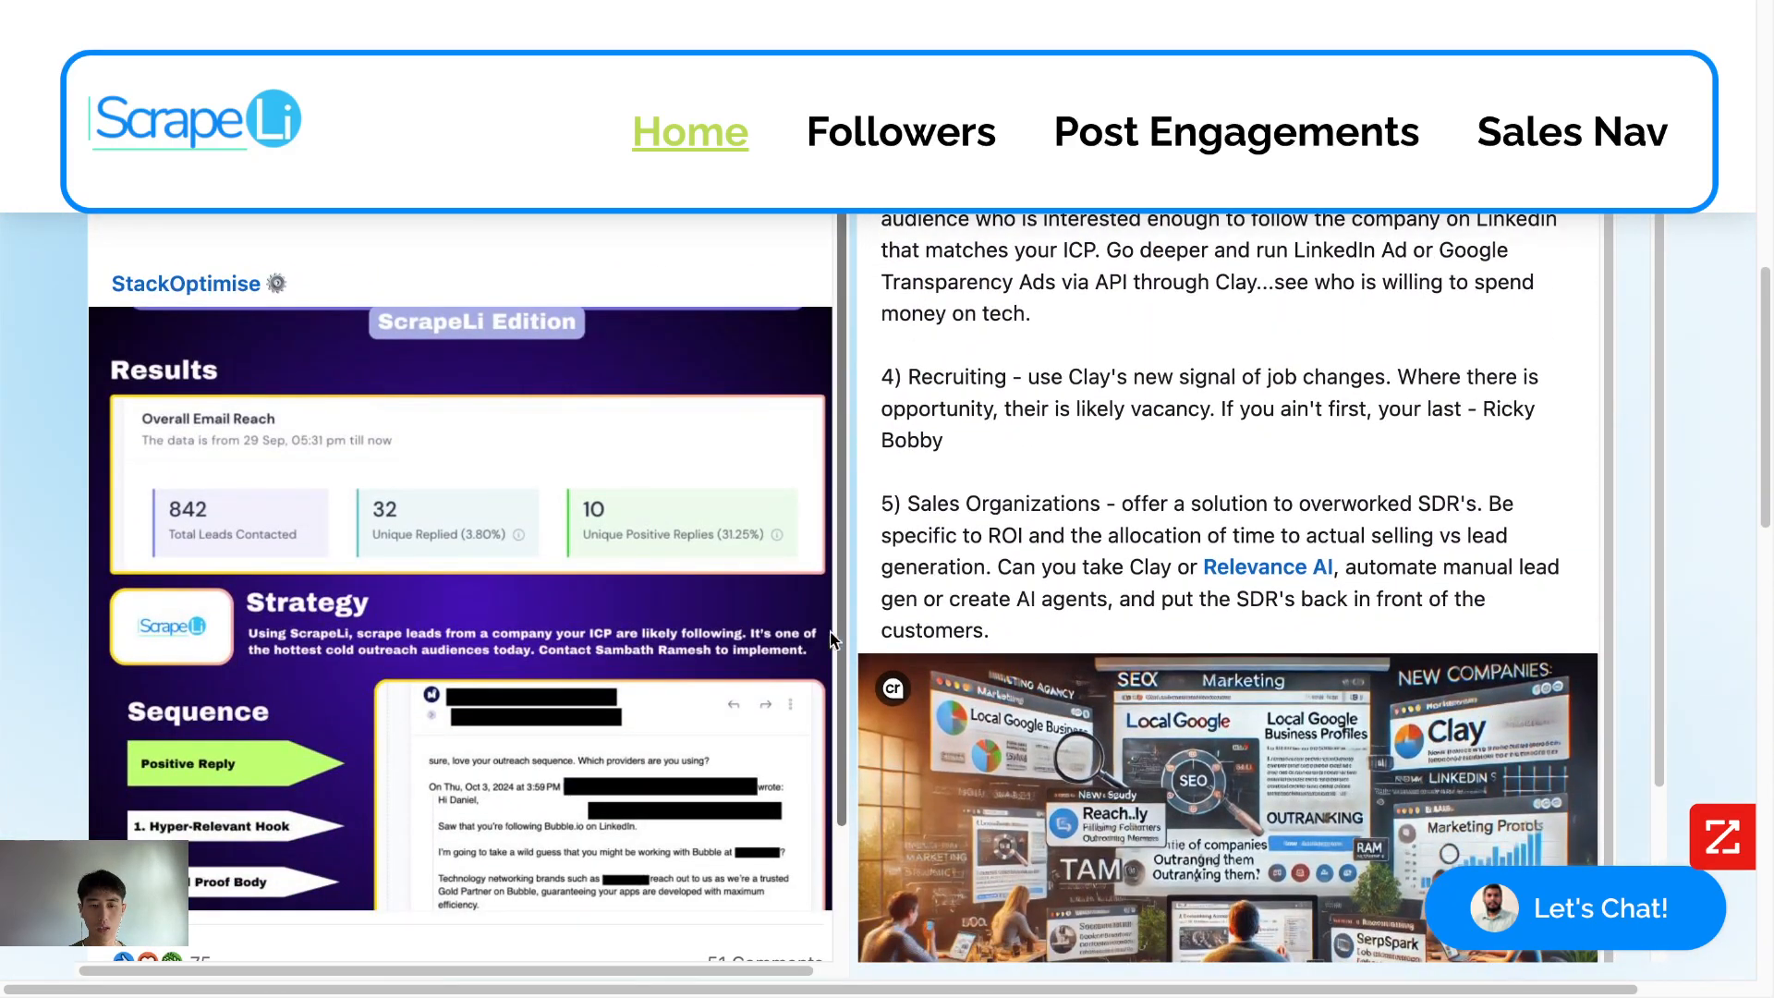
- Look over the StackOptimise campaign results graphic on the ScrapeLi page and the Email 1A to Email 2 message columns in Clay
scroll(618, 710, down, 2)
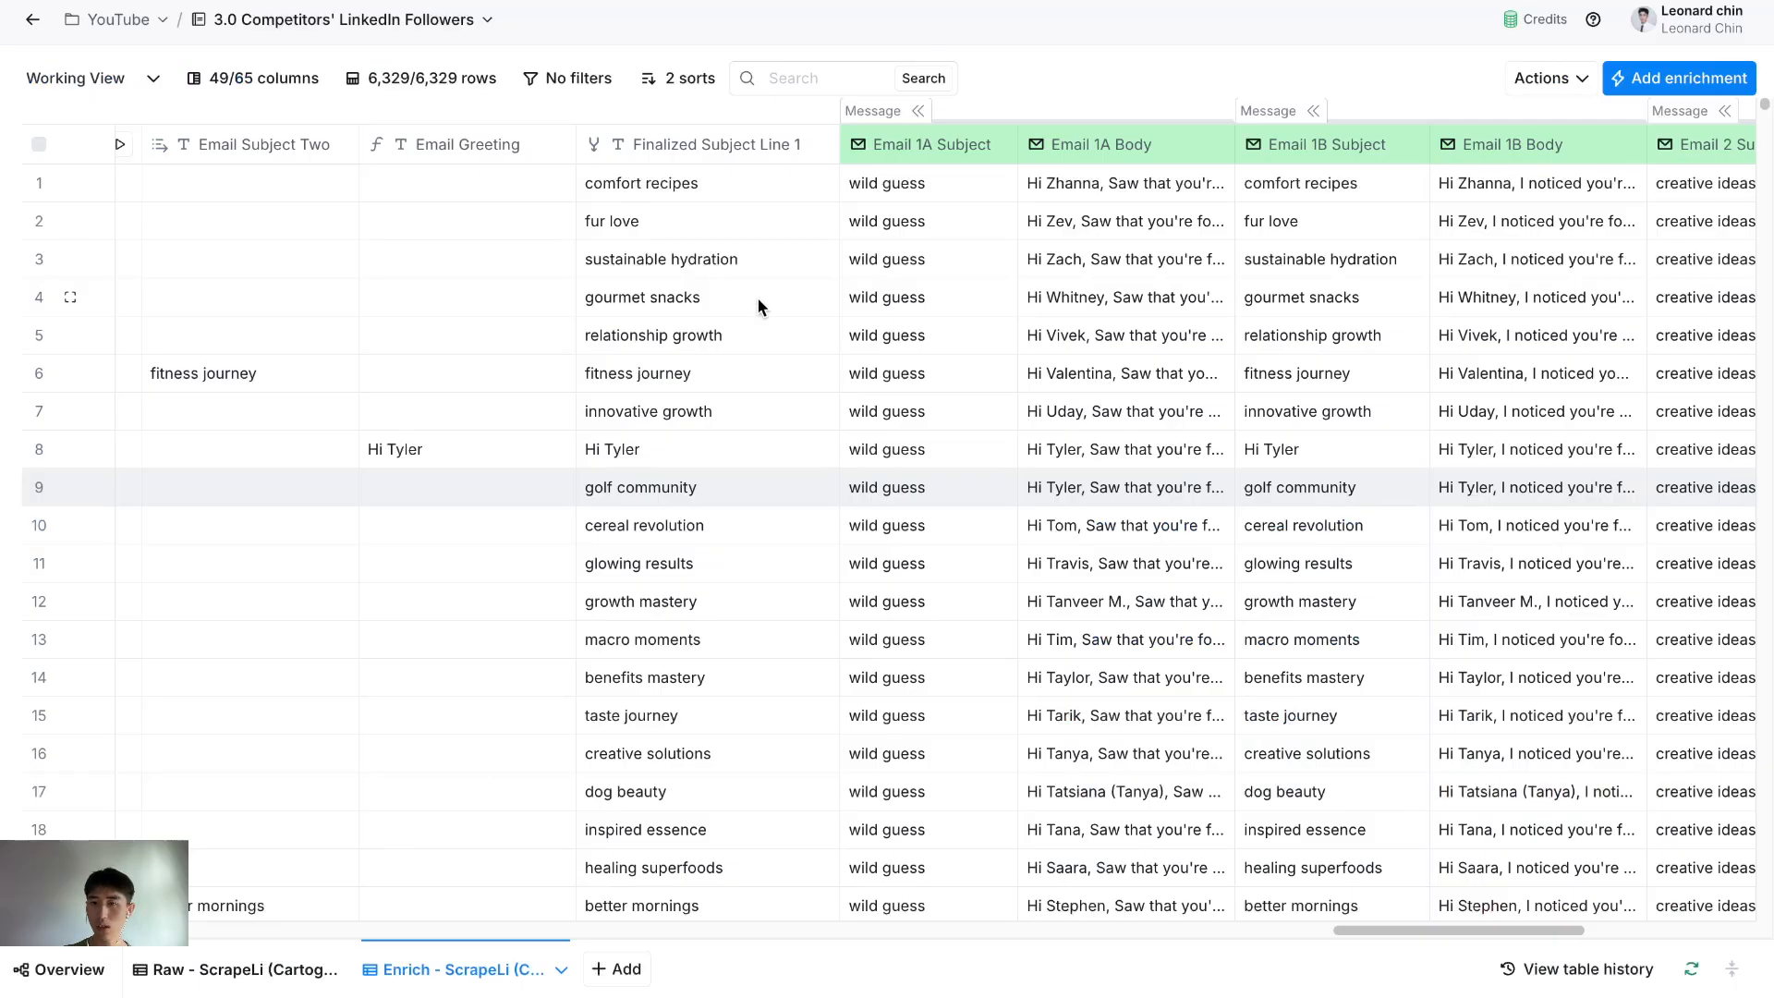
scroll(758, 297, right, 5)
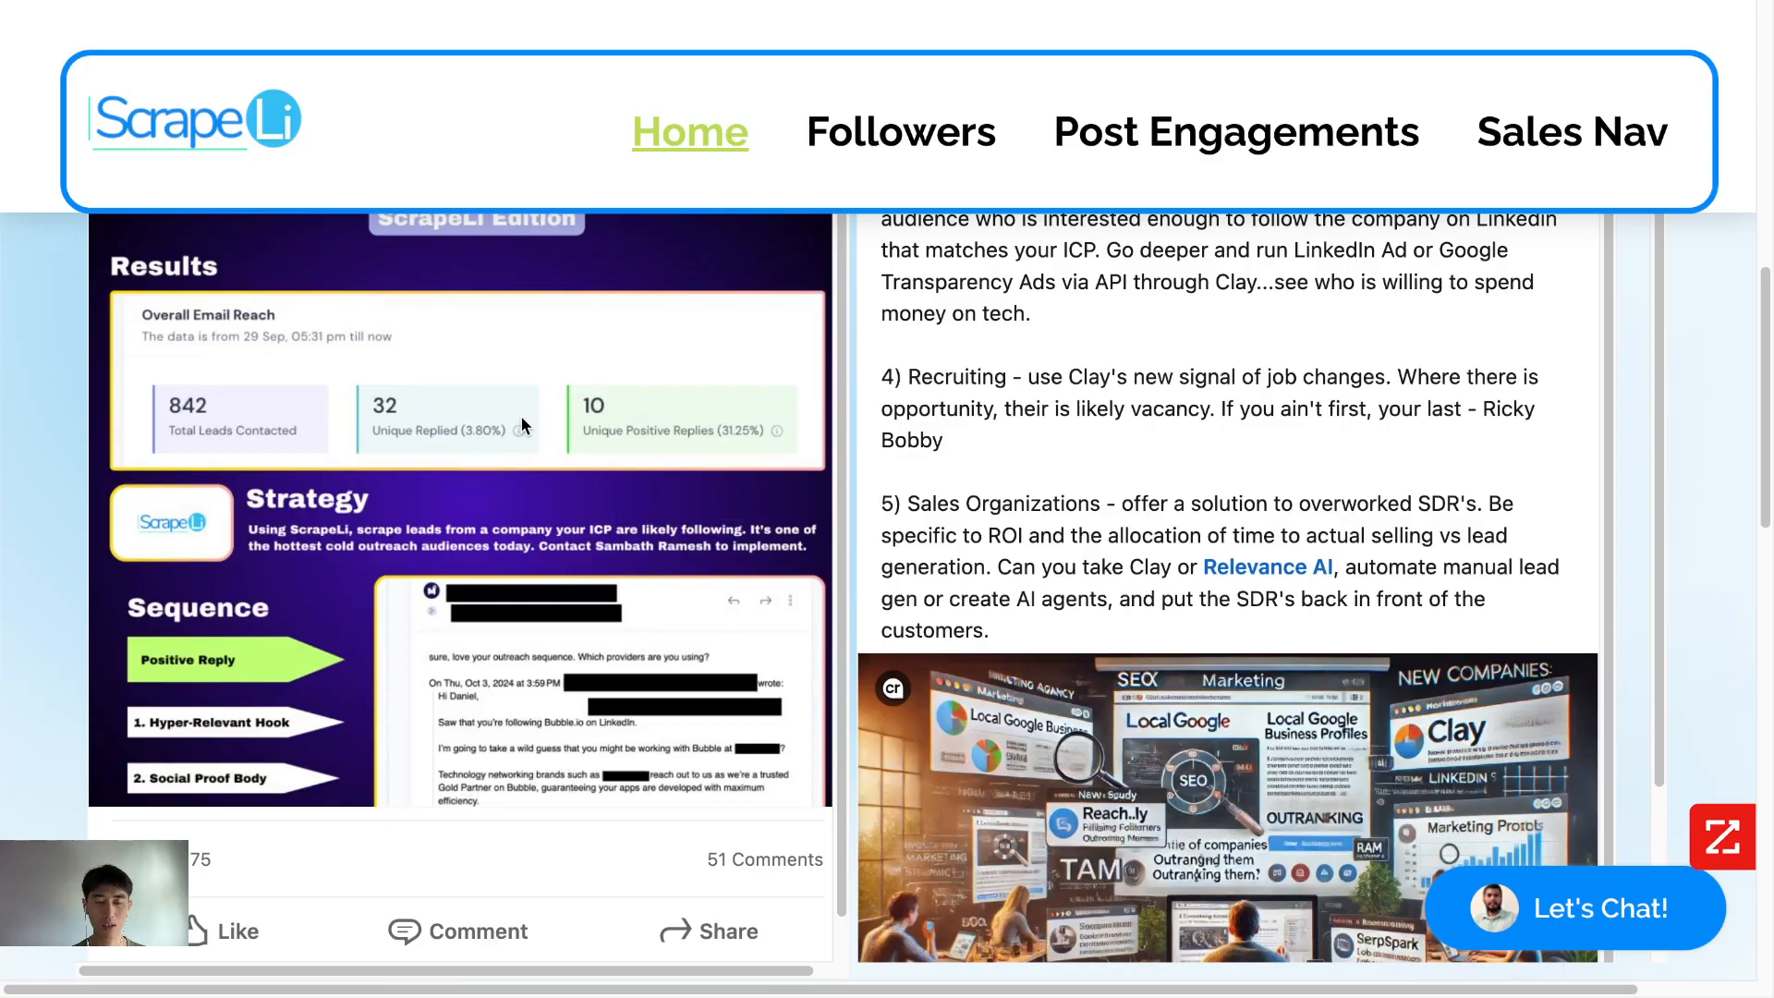
scroll(522, 425, up, 1)
scroll(46, 386, up, 8)
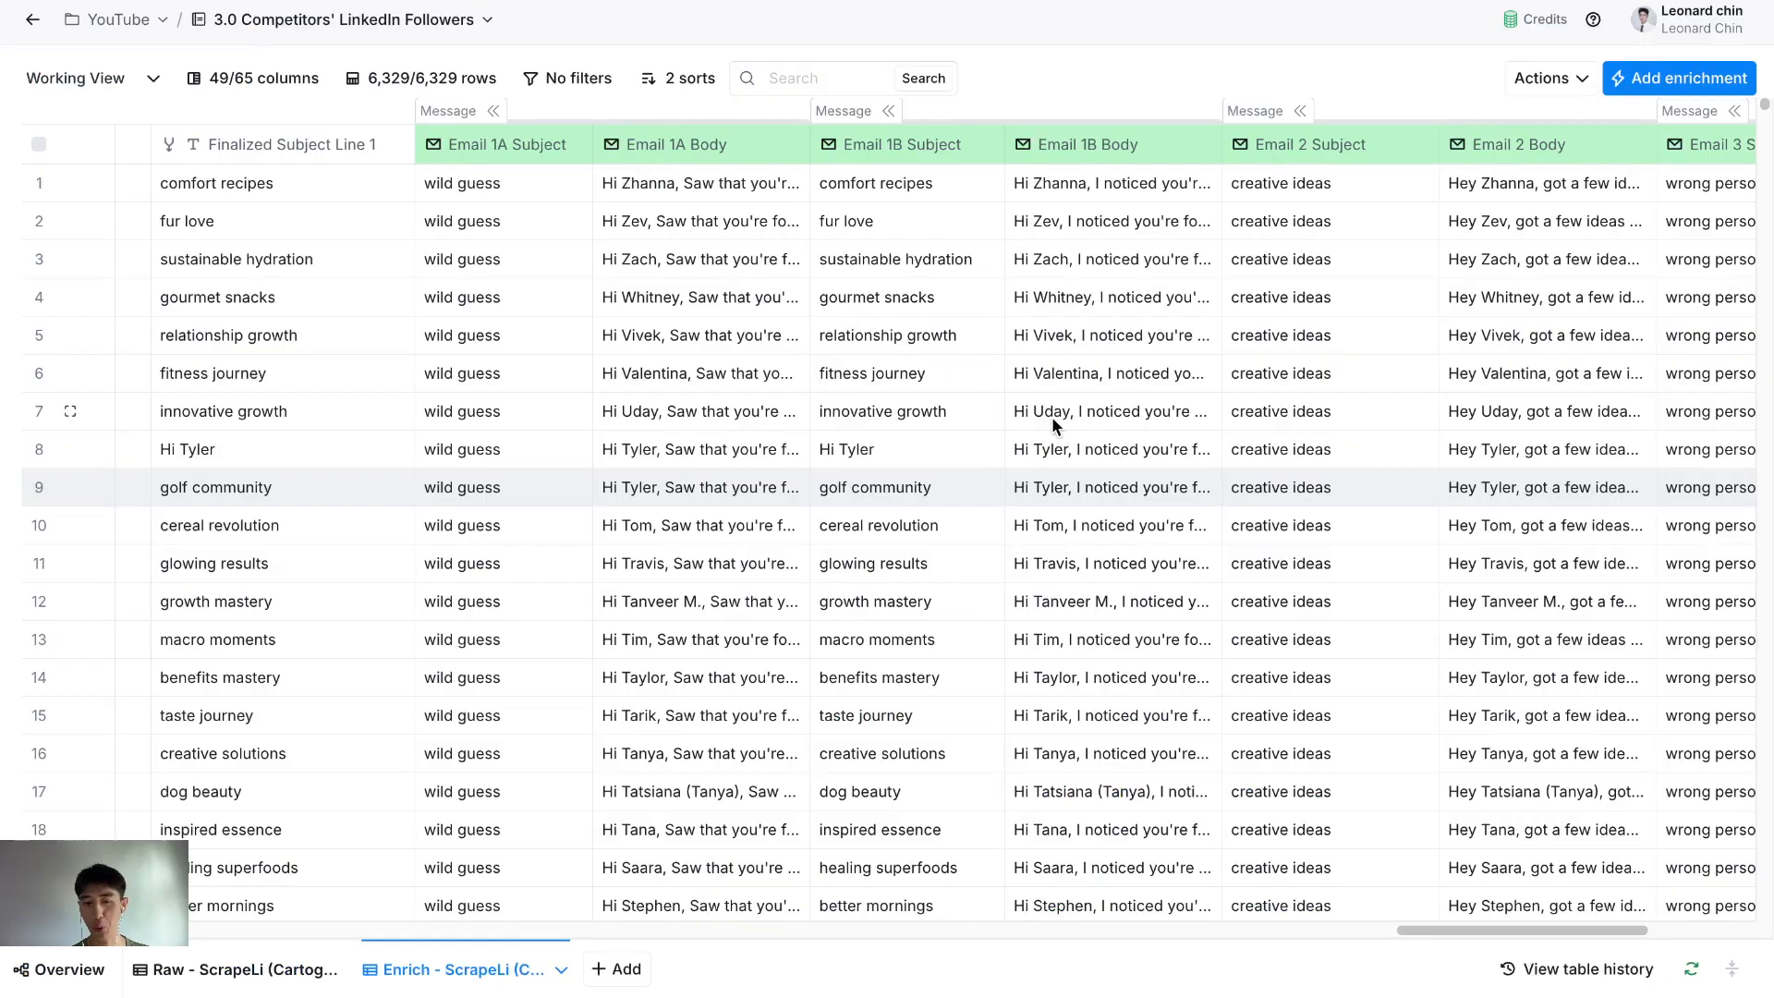
- In the Clay table, look past the email message columns and return to the lead columns starting with Lead Source
scroll(1051, 415, right, 5)
scroll(1051, 416, left, 20)
scroll(1057, 418, left, 10)
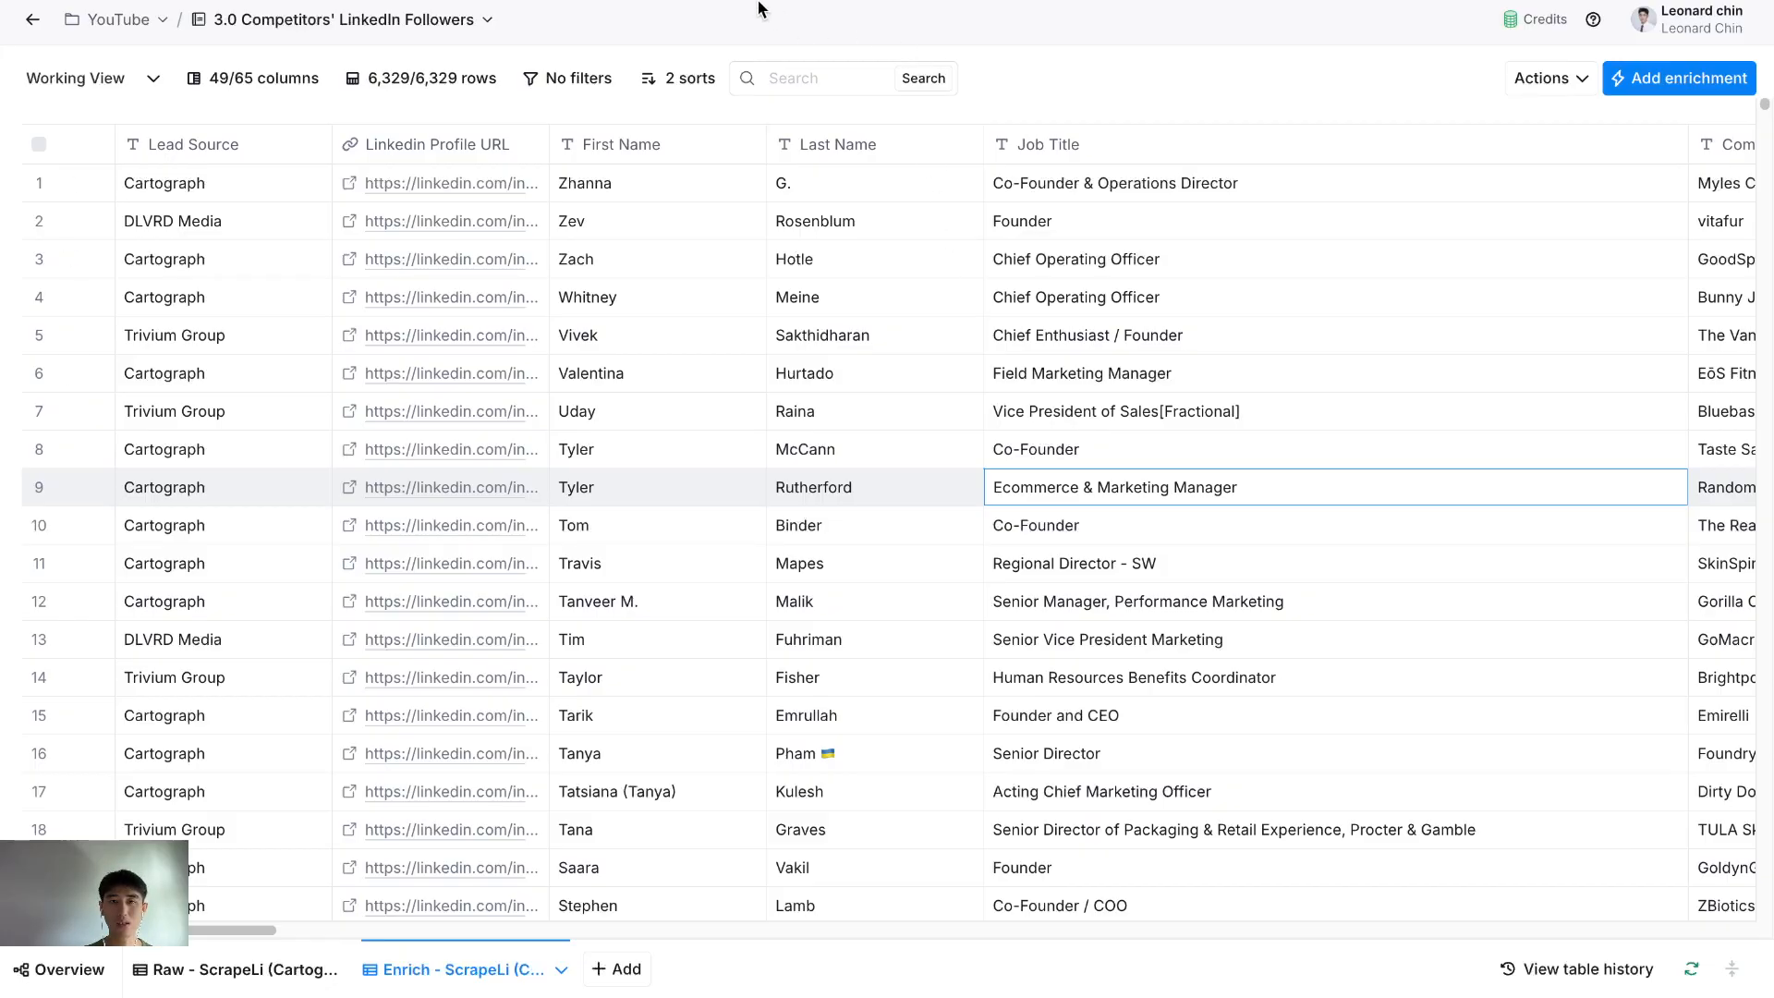
- Switch to the ScrapeLi home page and show its main heading with the Company page and Showcase page options
click(712, 0)
scroll(898, 744, up, 5)
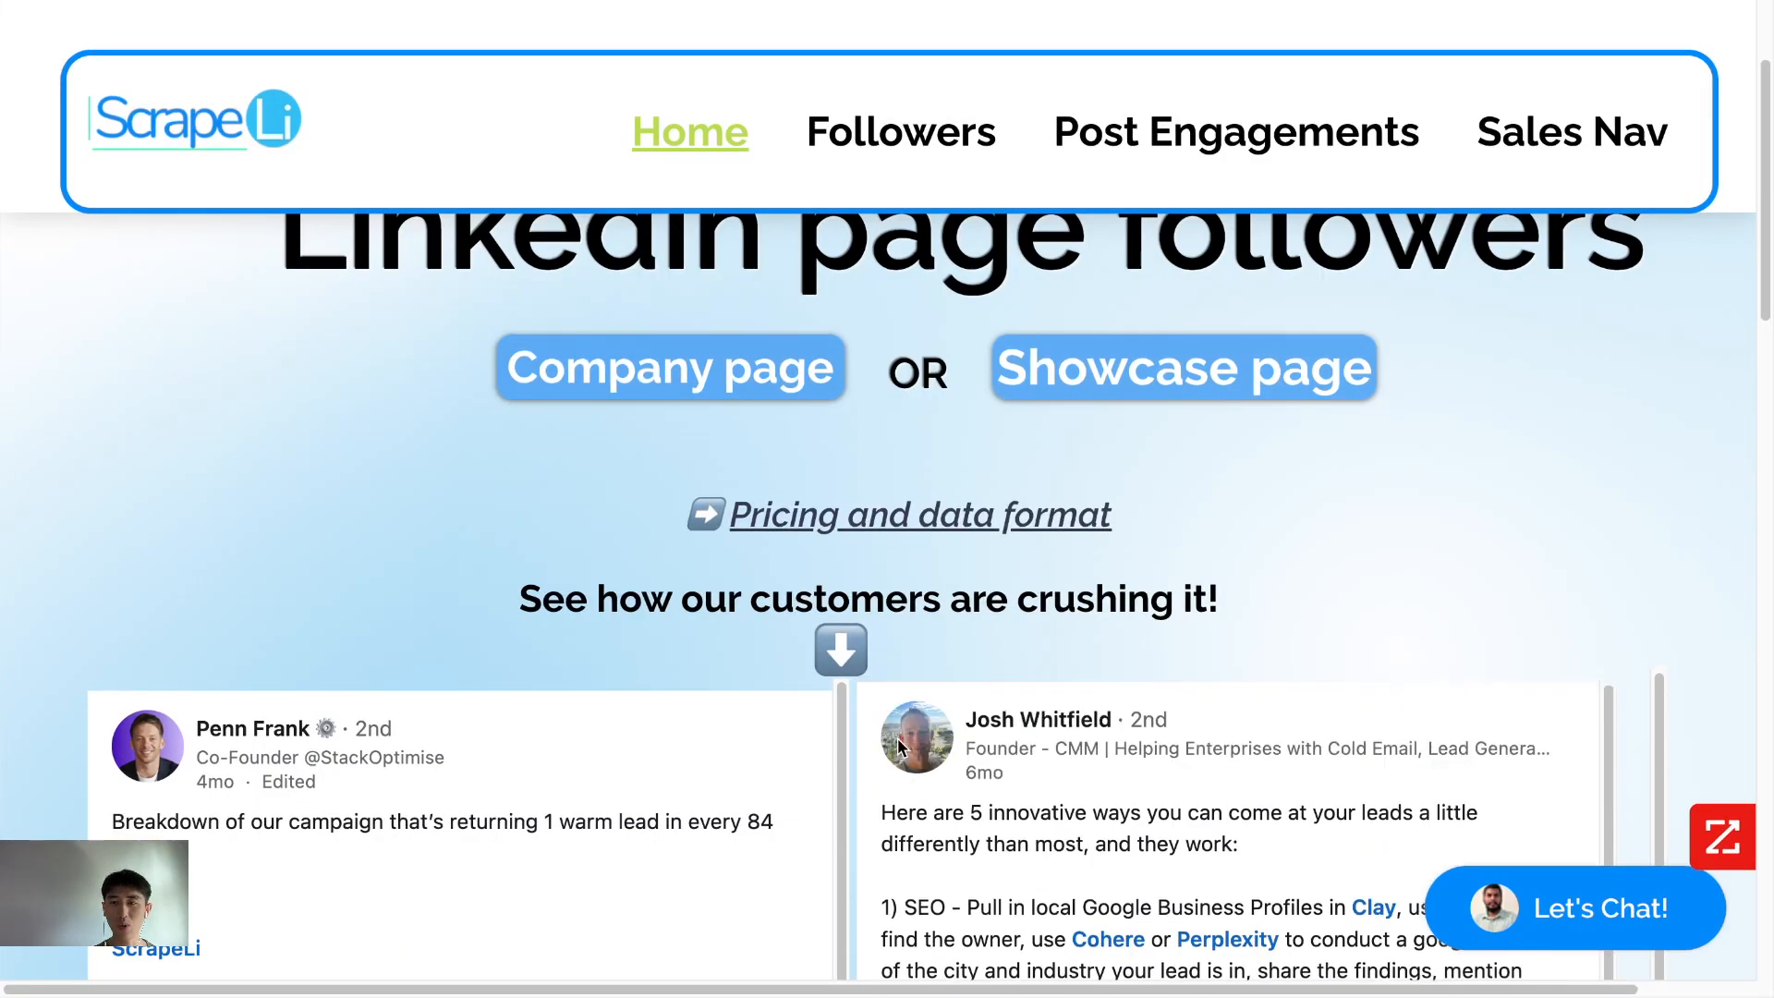
scroll(1397, 508, up, 3)
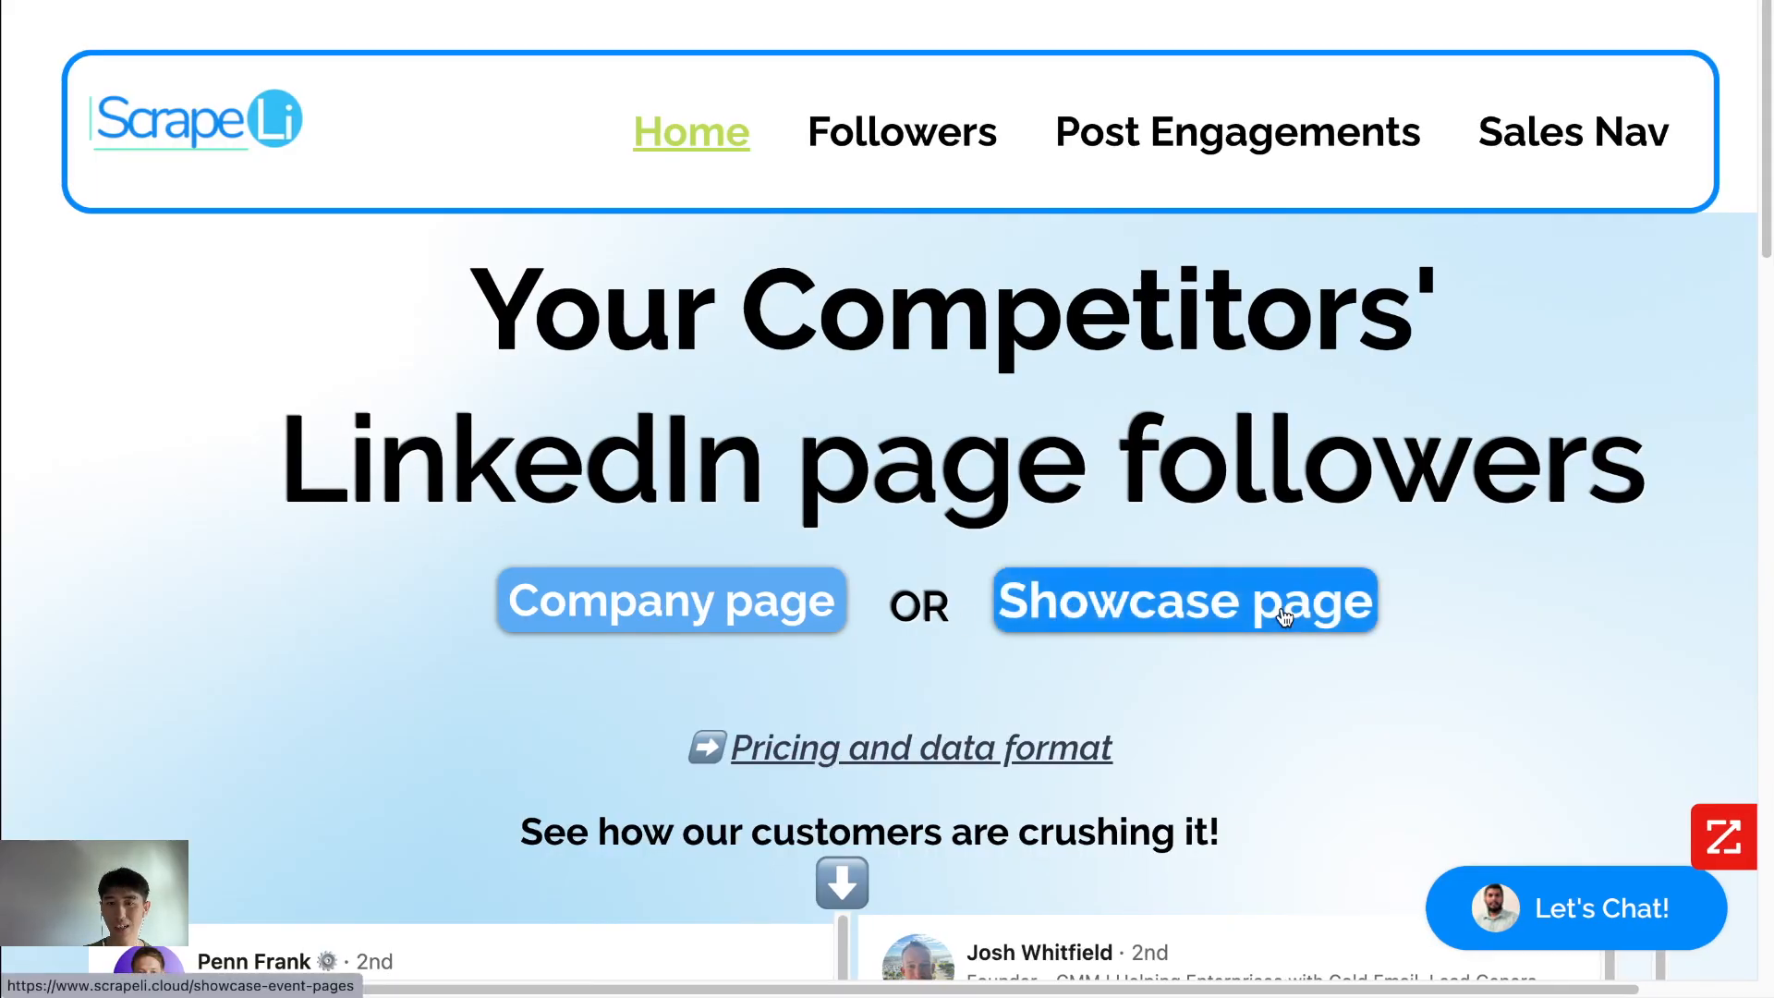
- View the ScrapeLi Pricing Options spreadsheet and read the Gmail message from ScrapeLi's co-founder delivering the completed follower sheet
click(951, 1)
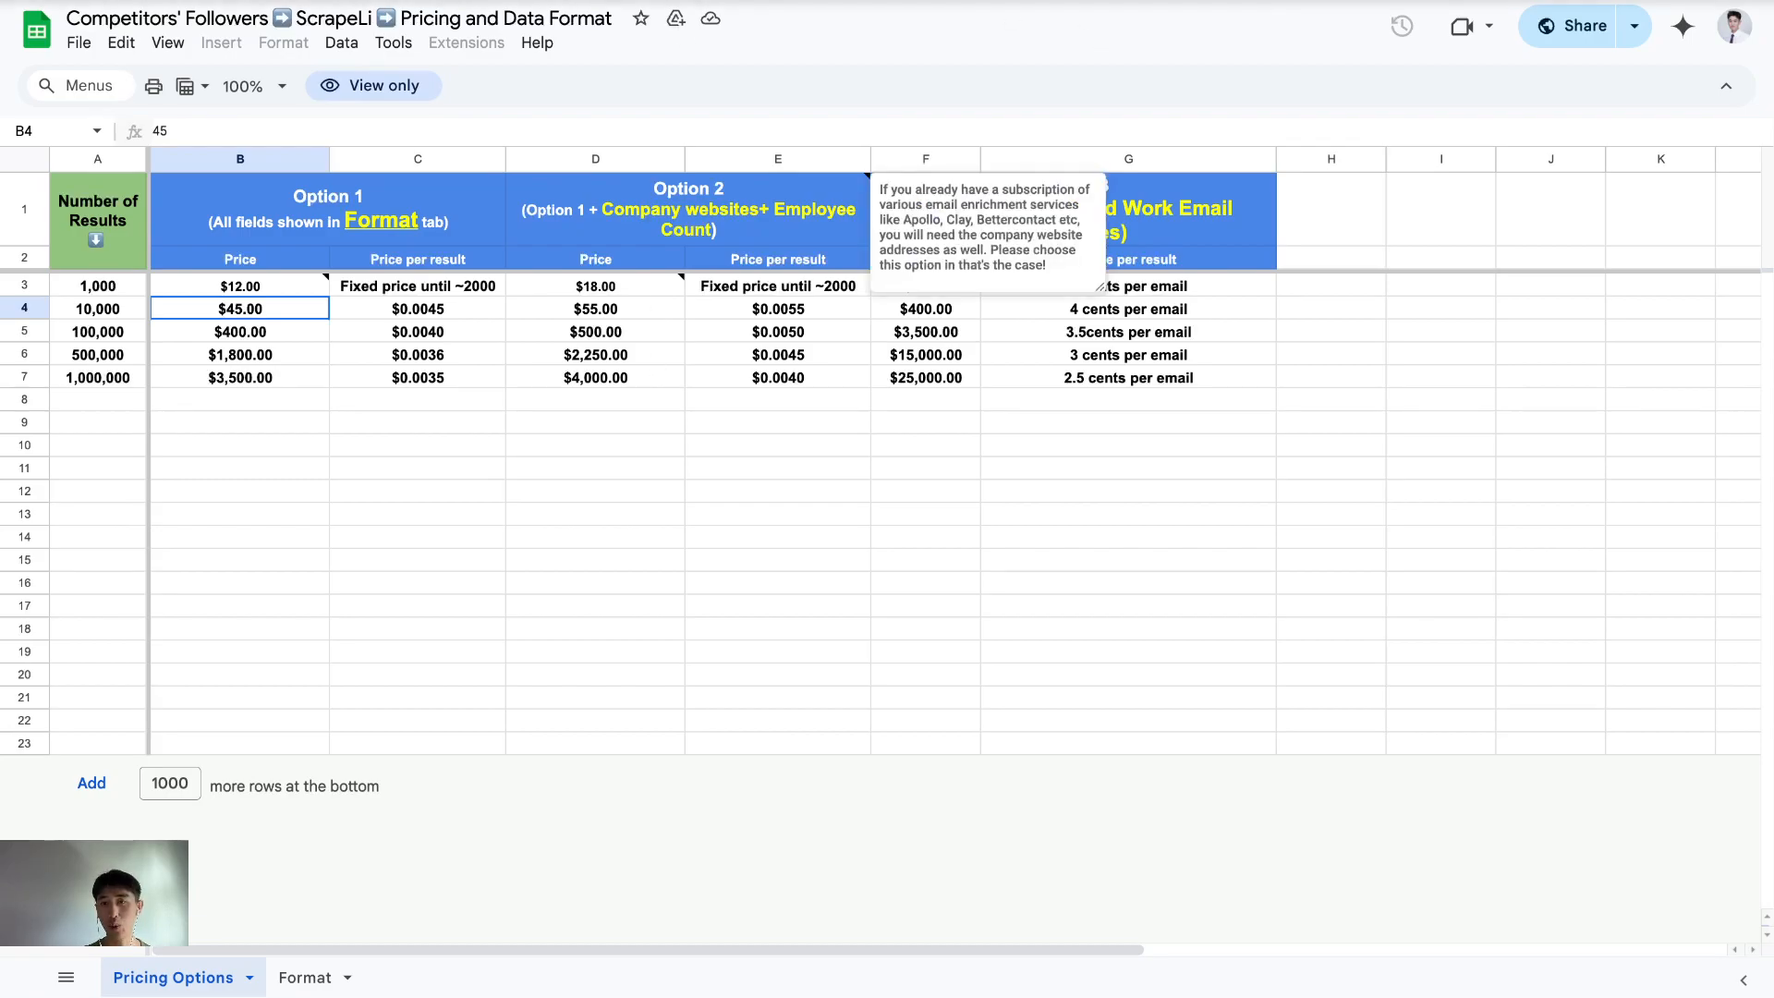
click(776, 1)
scroll(667, 421, up, 1)
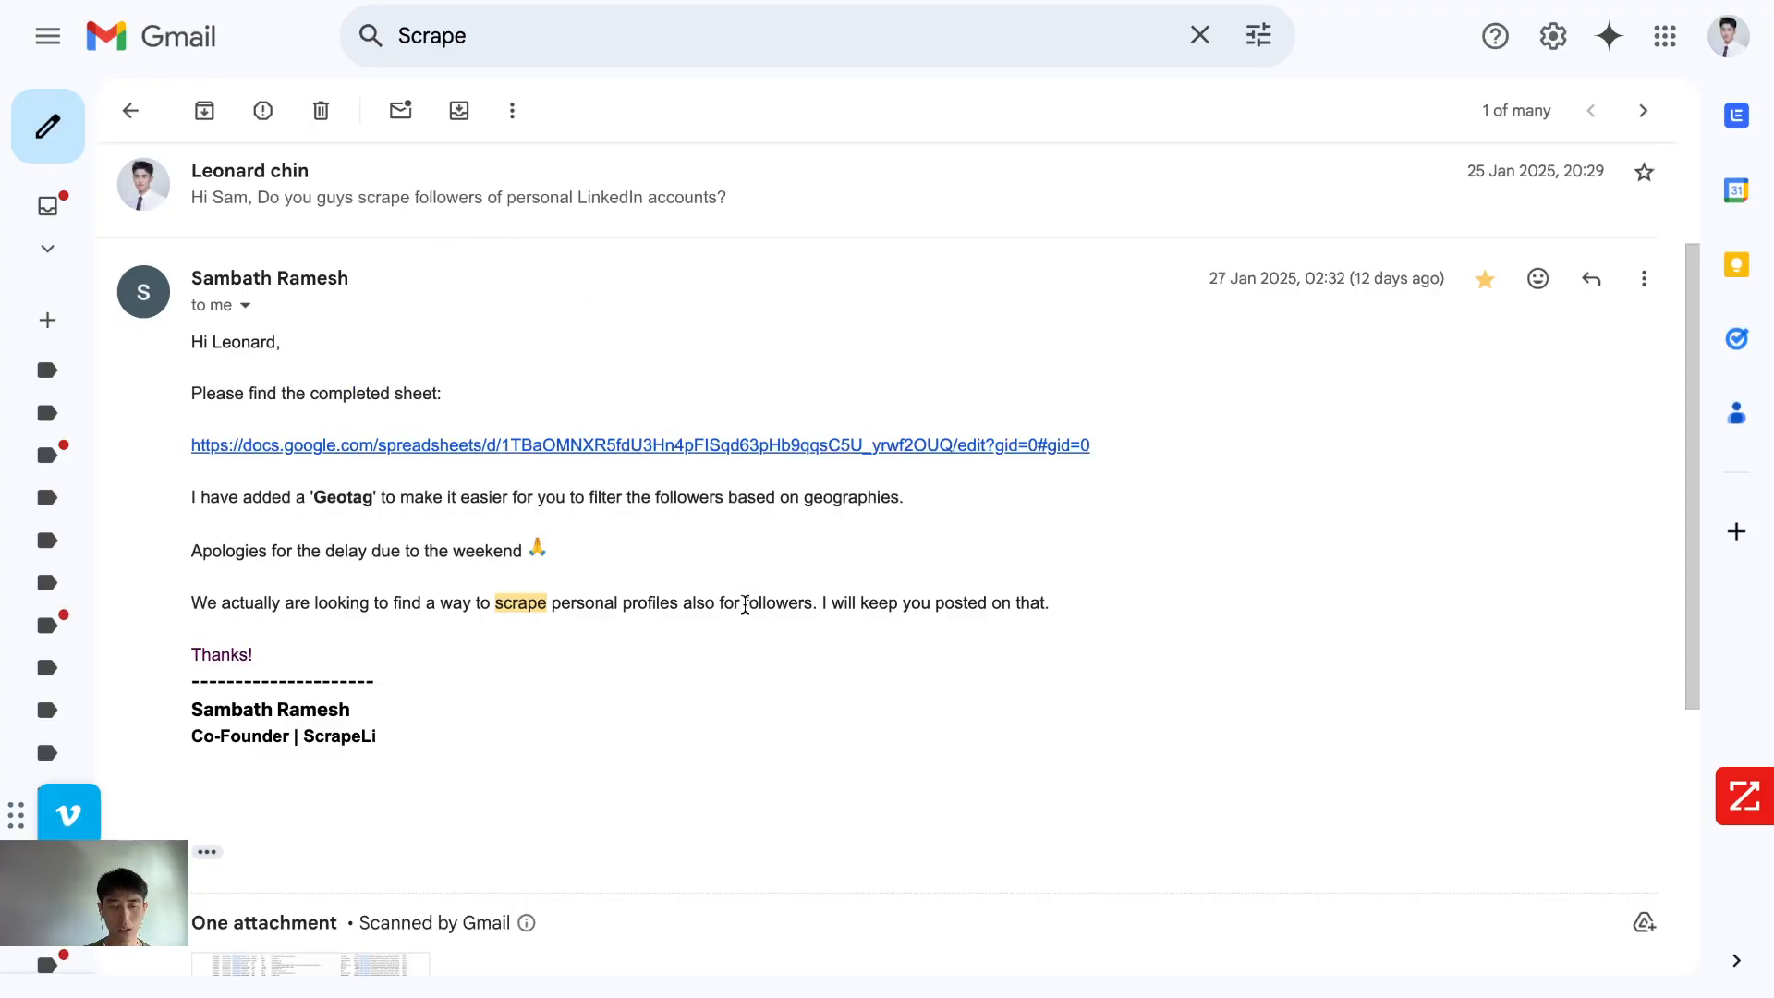
scroll(644, 471, down, 1)
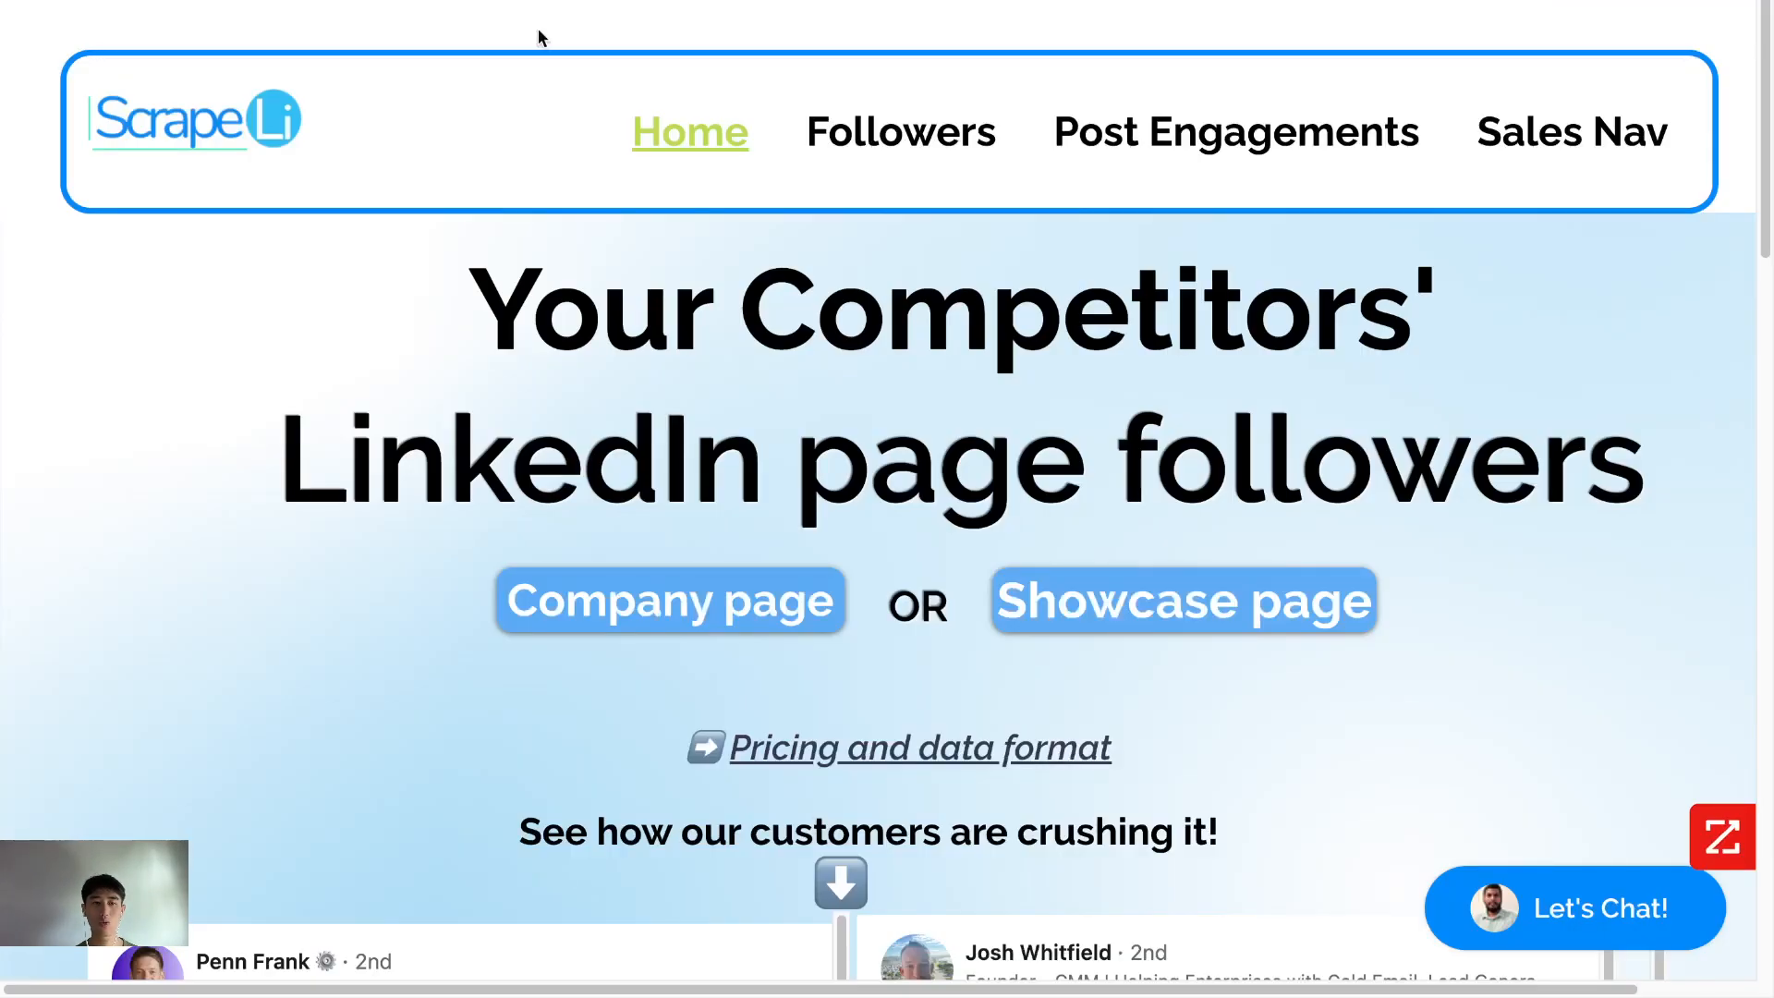
- Highlight the "Your Competitors' LinkedIn page followers" heading on the ScrapeLi home page and clear the selection
drag(483, 312, 589, 327)
drag(932, 420, 931, 419)
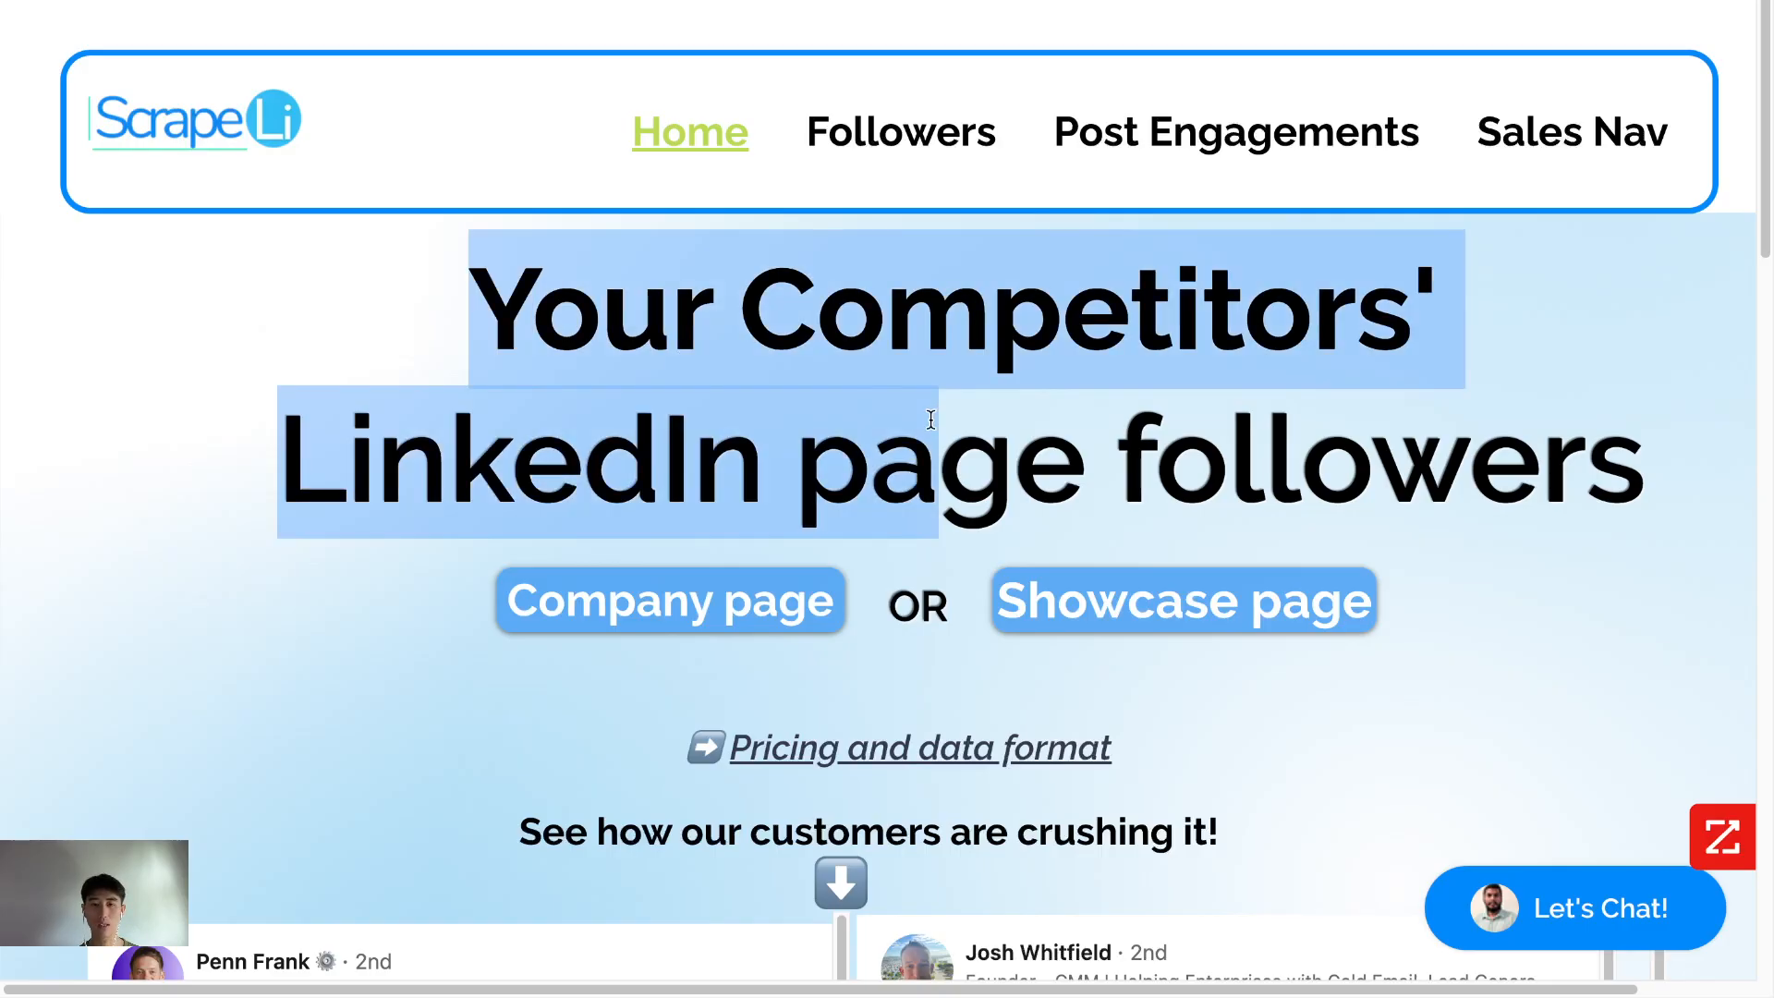
click(928, 418)
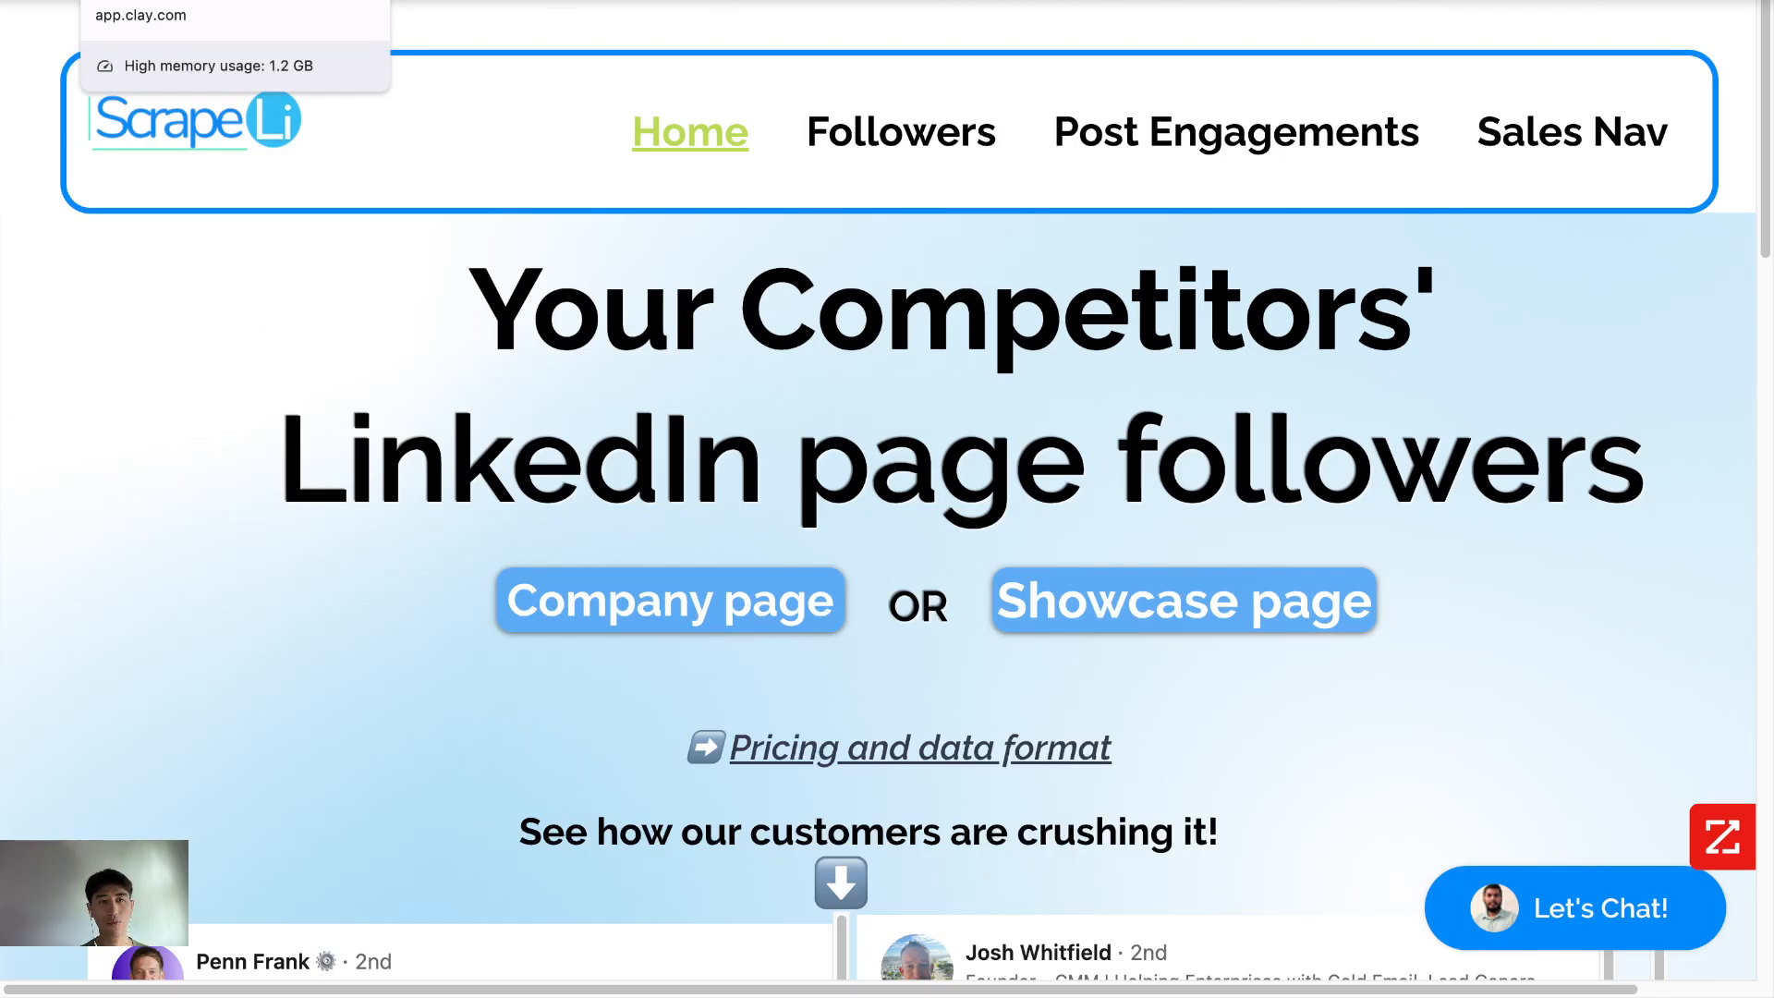
- Switch to the Clay table and review its columns from the lead details through the work email waterfall to Email Subject Two
click(185, 3)
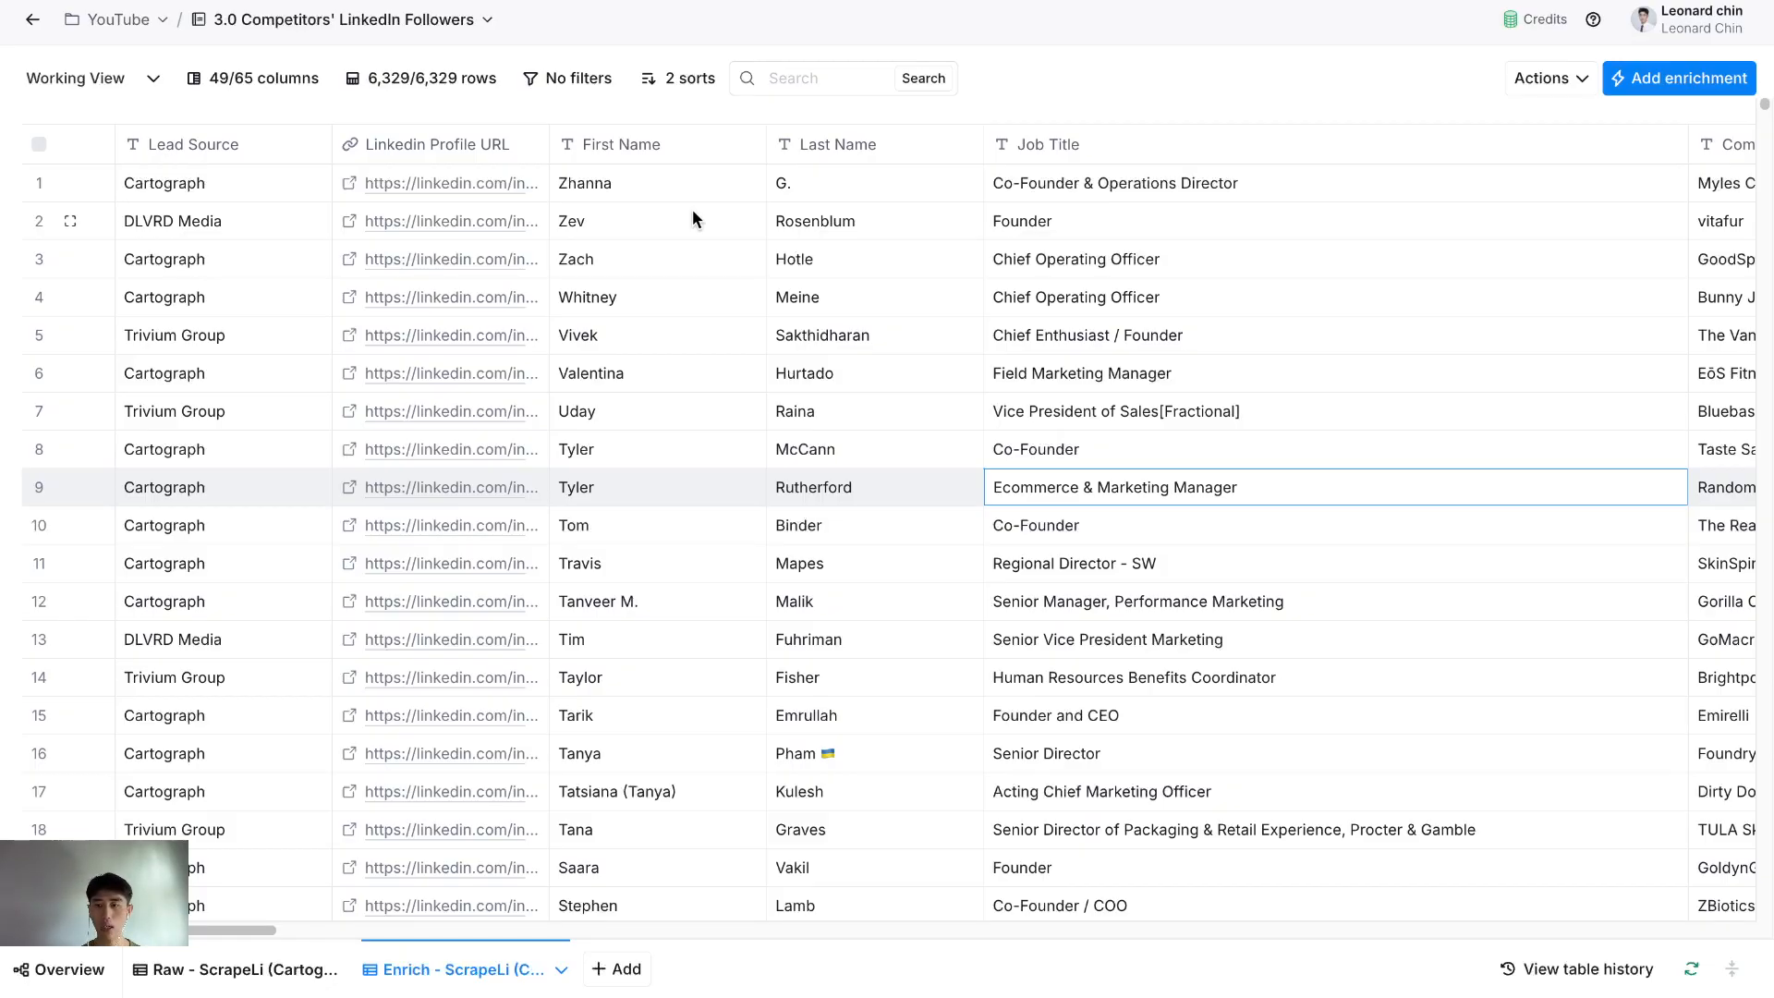
scroll(695, 219, right, 15)
scroll(693, 217, right, 15)
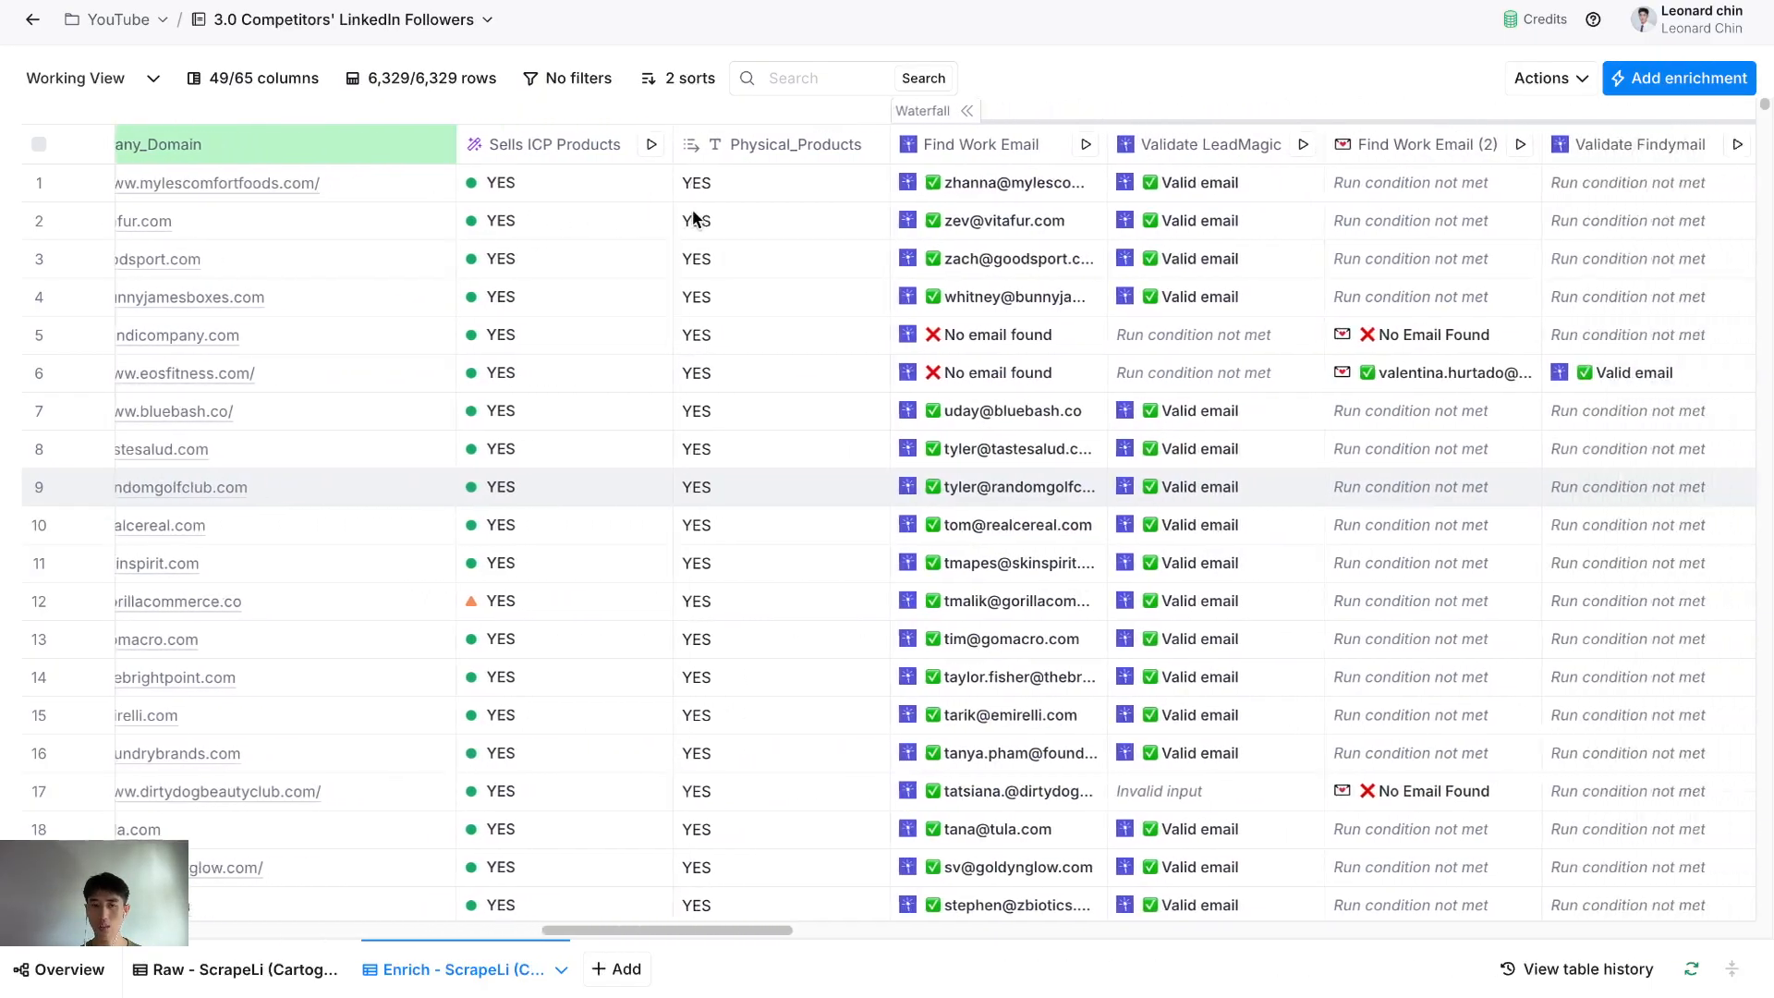
scroll(693, 219, right, 15)
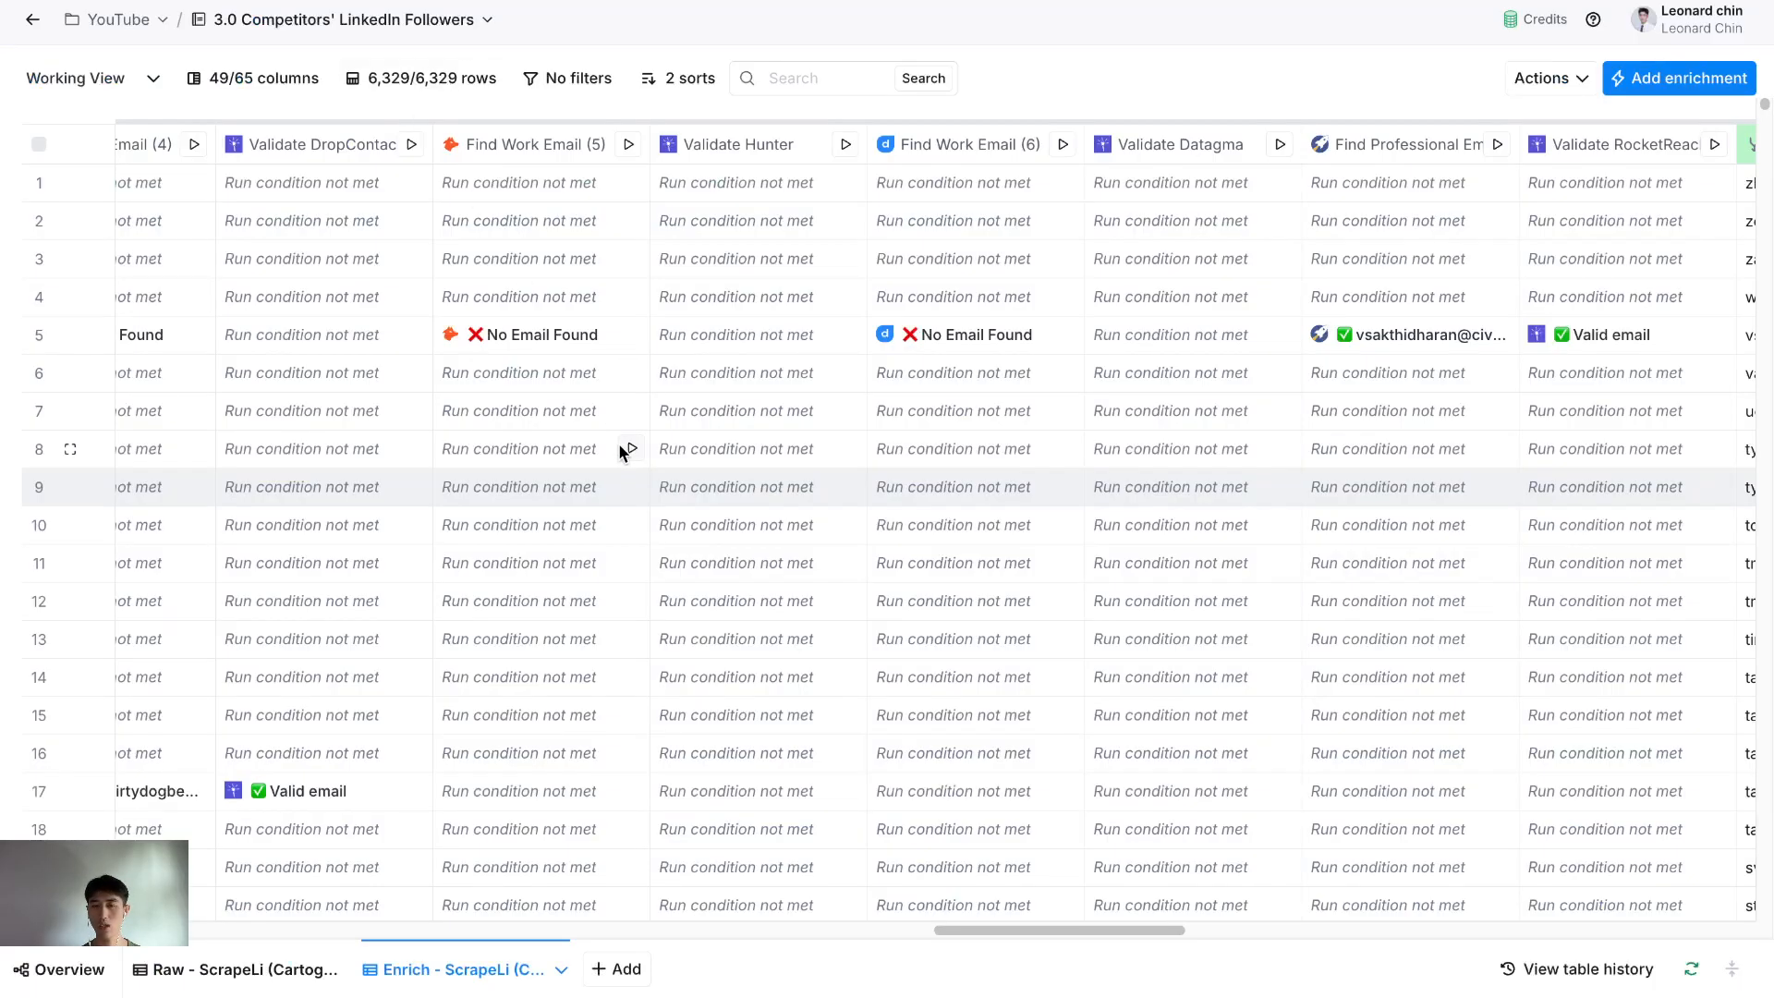
scroll(618, 441, right, 10)
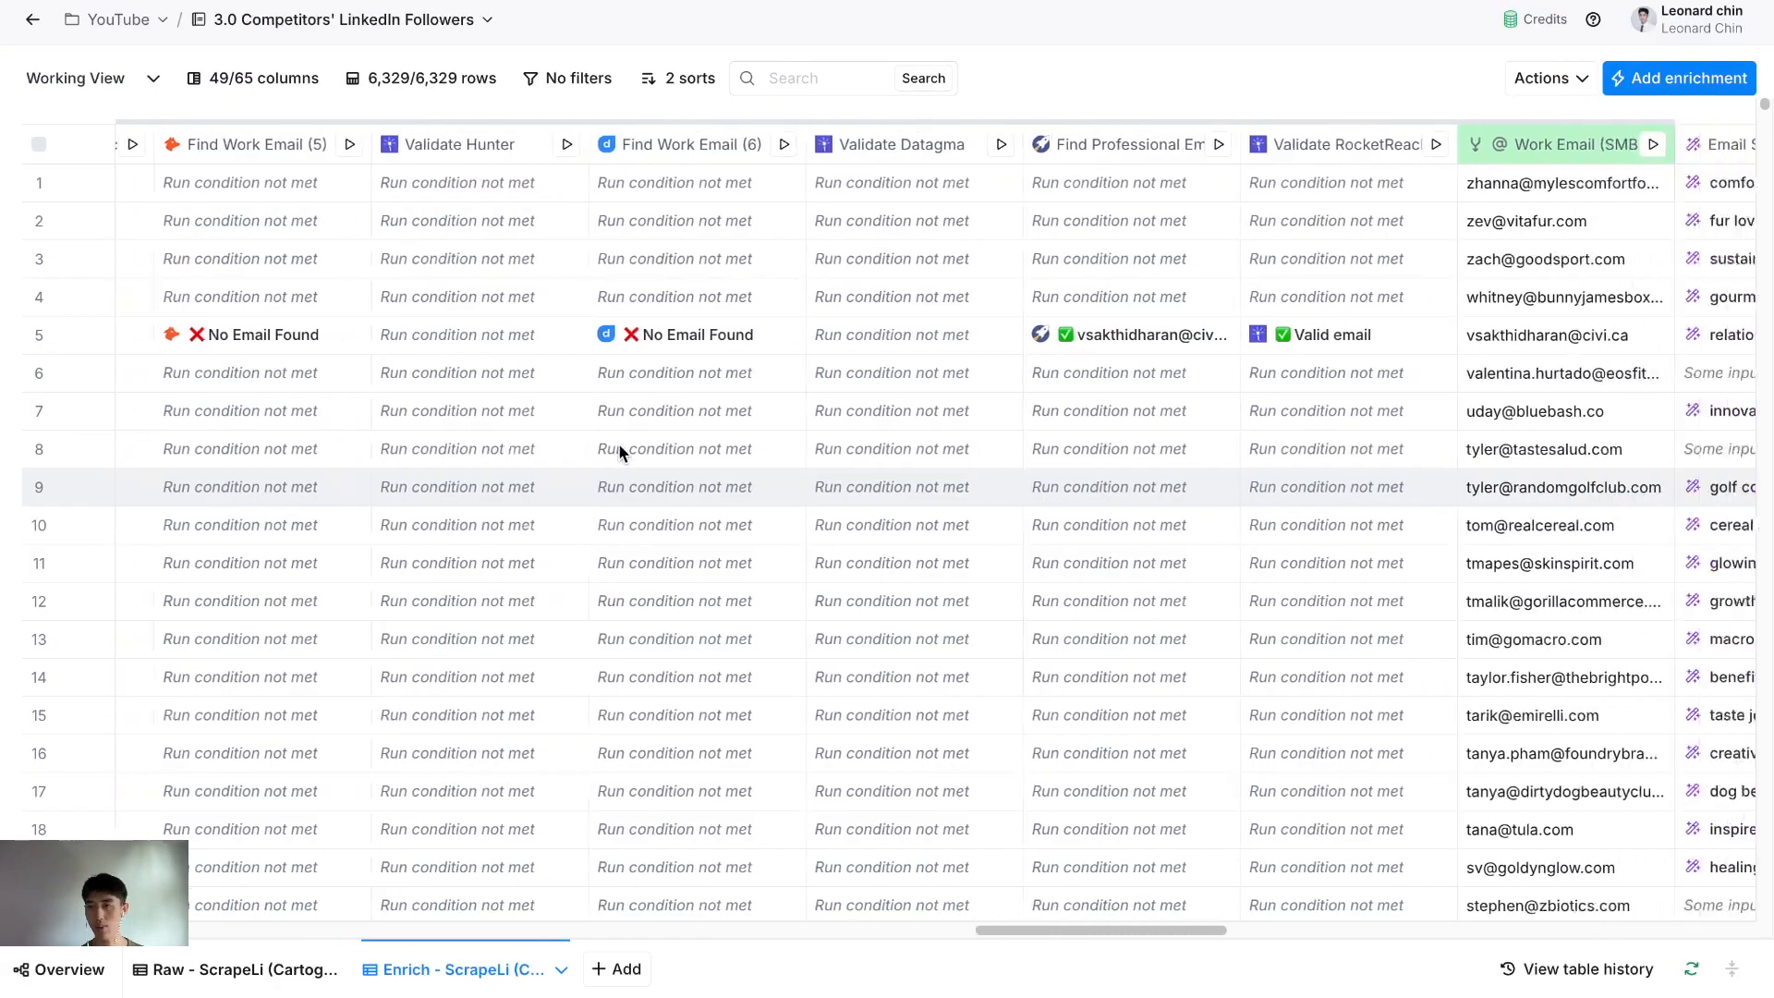
scroll(618, 442, right, 6)
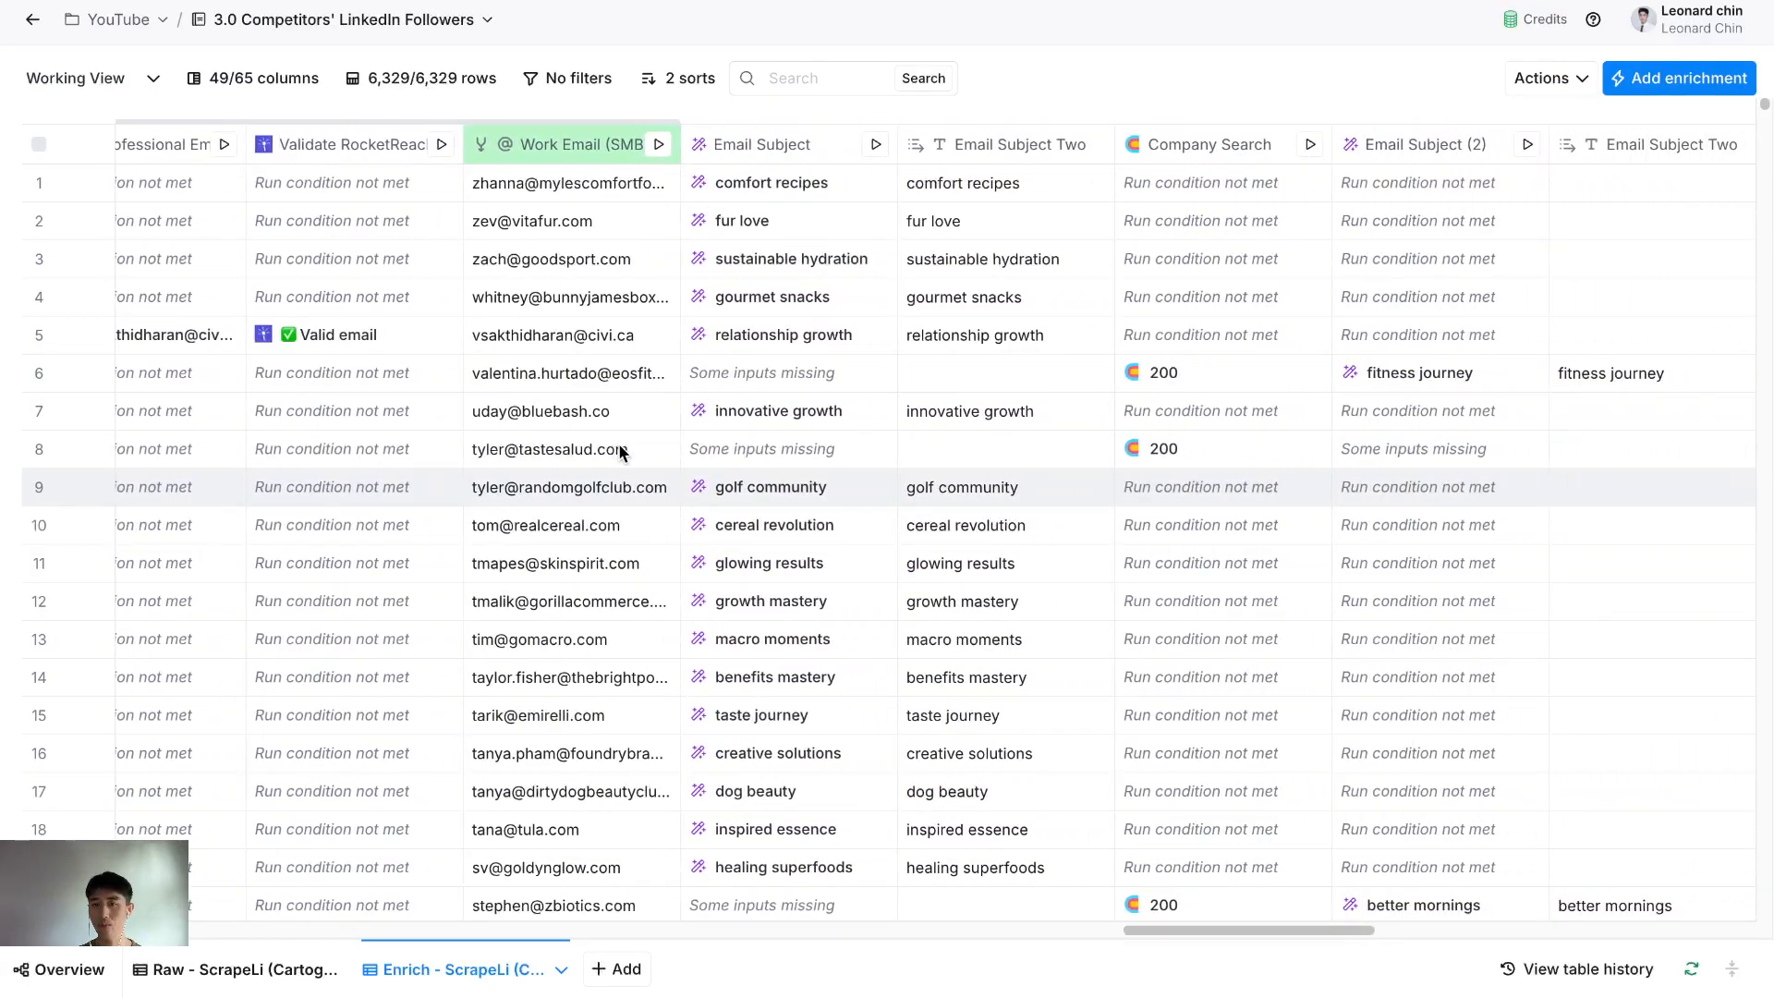